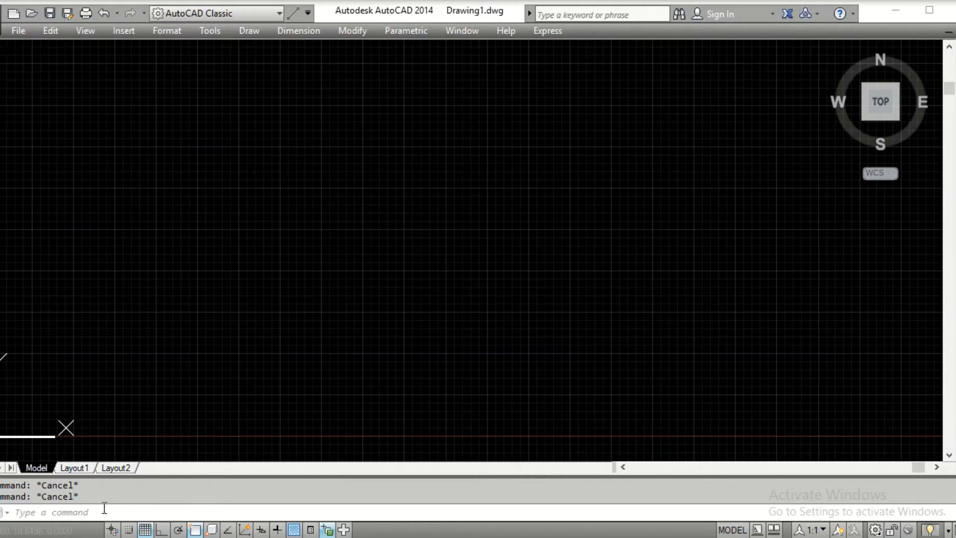
{"action": "left_click", "coordinate": [77, 512]}
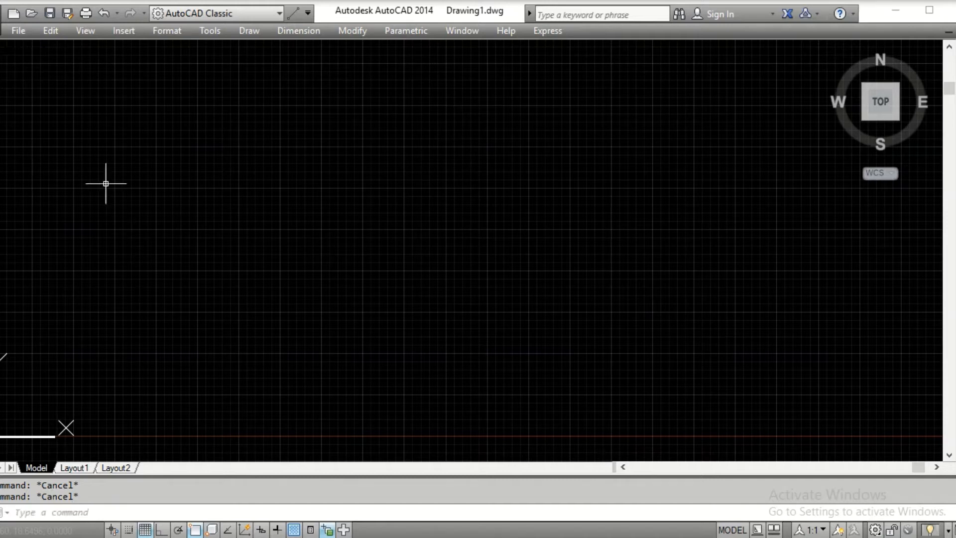
{"action": "left_click", "coordinate": [2, 25]}
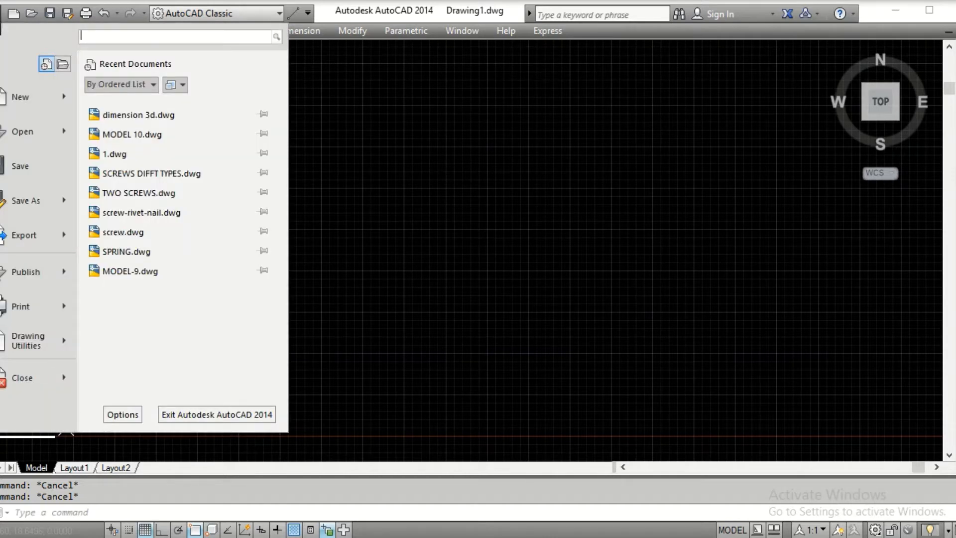
{"action": "mouse_move", "coordinate": [30, 112]}
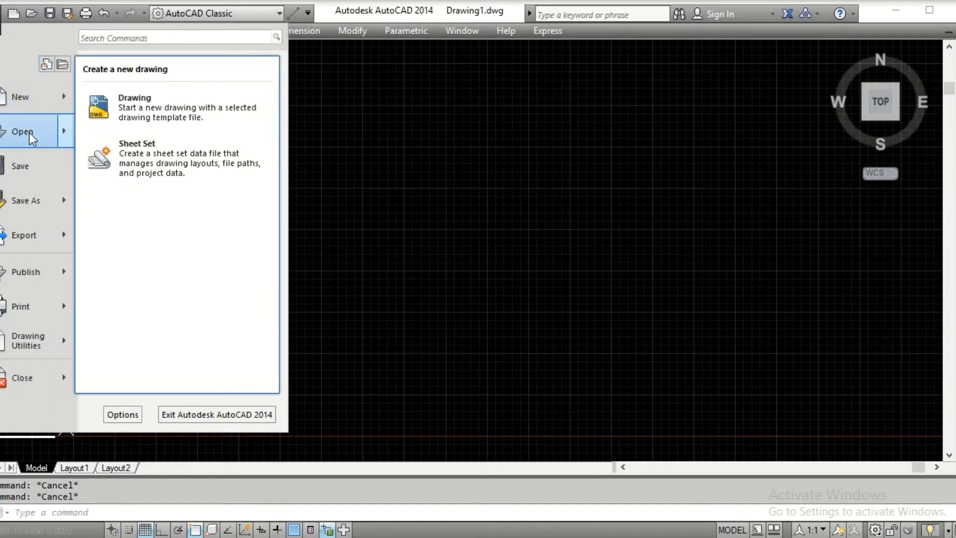
{"action": "mouse_move", "coordinate": [32, 187]}
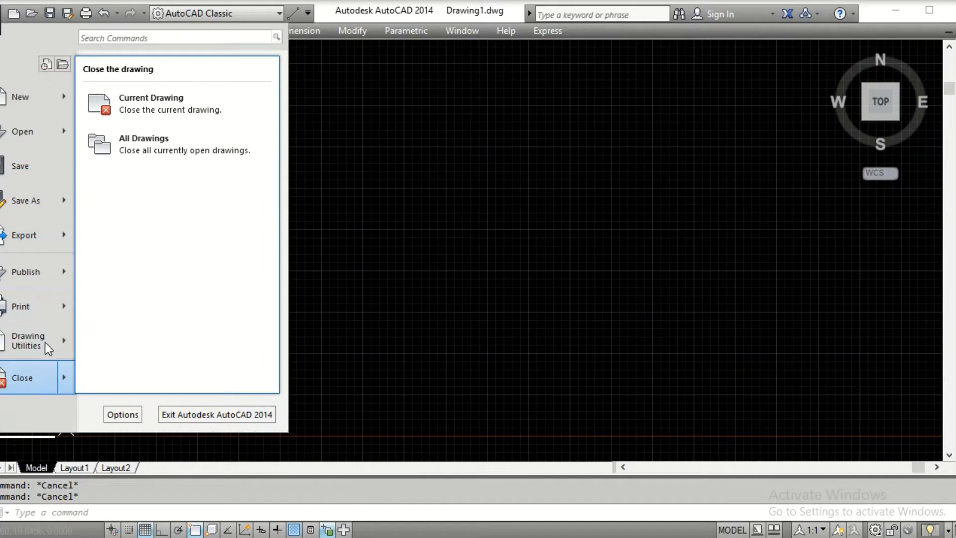
{"action": "left_click", "coordinate": [387, 131]}
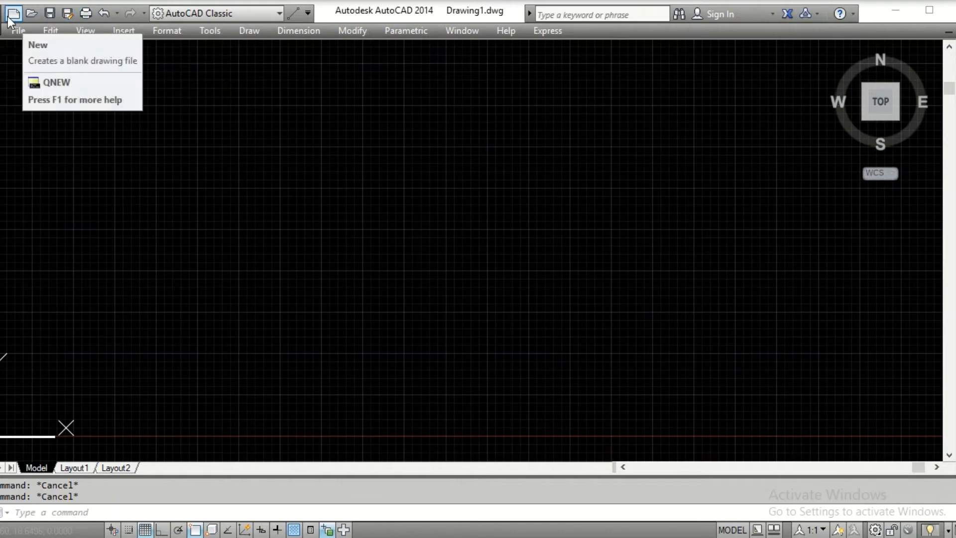
{"action": "left_click", "coordinate": [20, 30]}
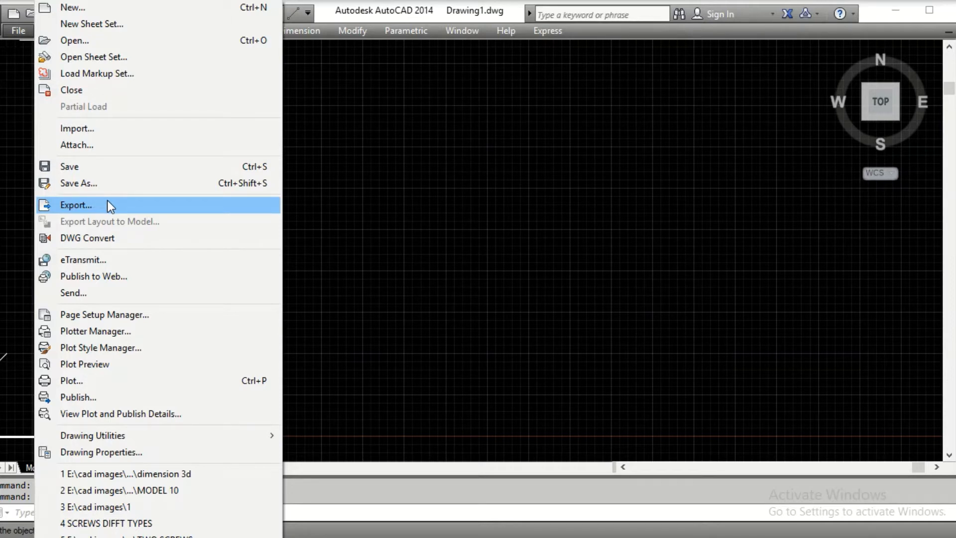
{"action": "left_click", "coordinate": [315, 109]}
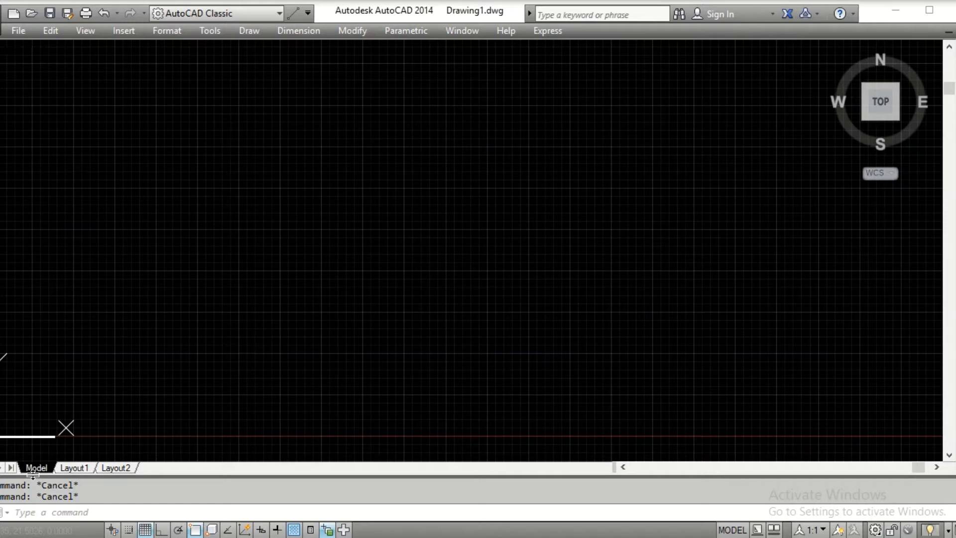
- View the Layout1 and Layout2 sheets, and return to model space
{"action": "left_click", "coordinate": [85, 466]}
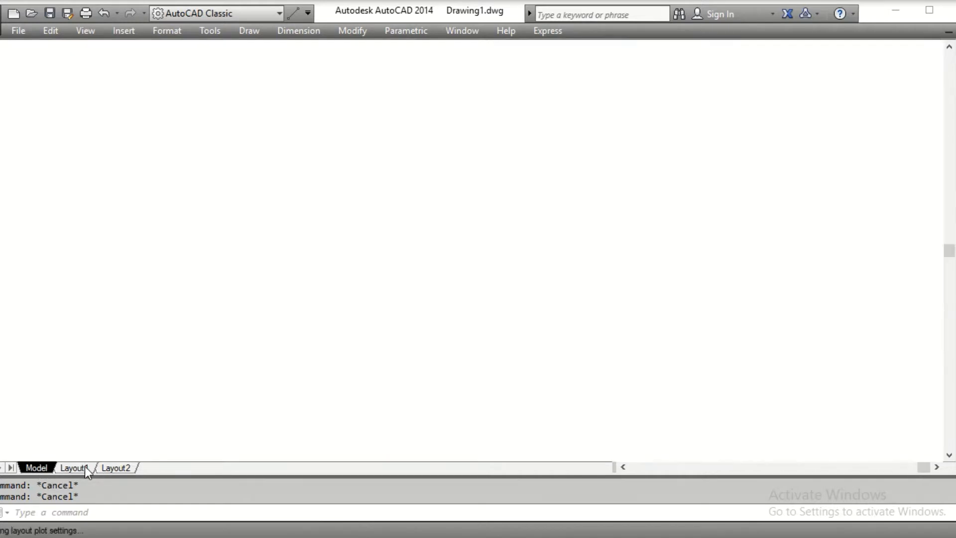
{"action": "left_click", "coordinate": [115, 467]}
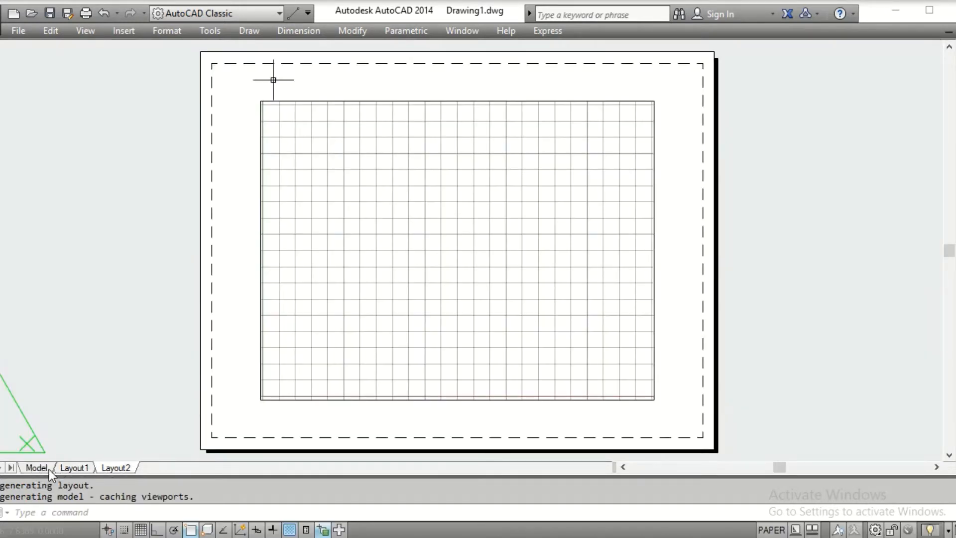
{"action": "left_click", "coordinate": [35, 469]}
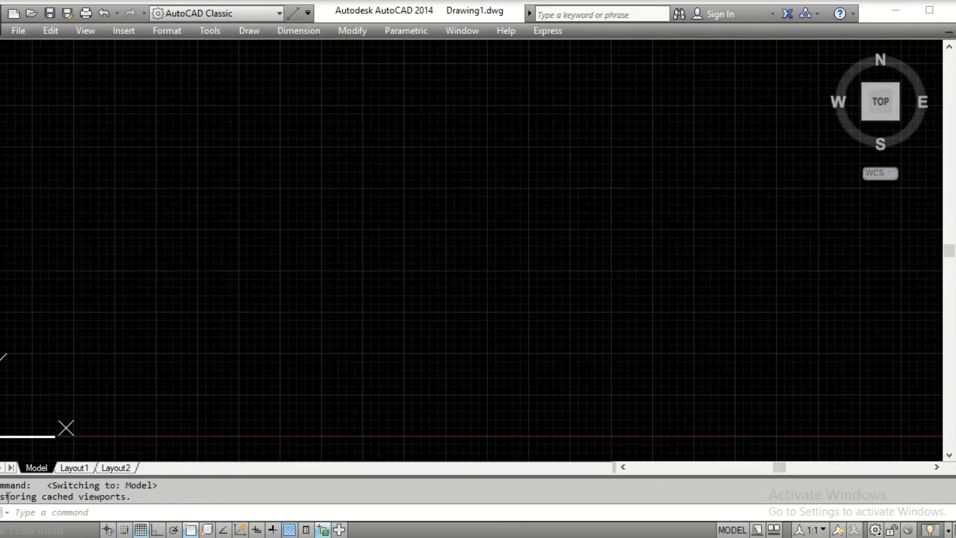
{"action": "left_click", "coordinate": [31, 513]}
{"action": "left_click", "coordinate": [27, 508]}
{"action": "left_click", "coordinate": [19, 30]}
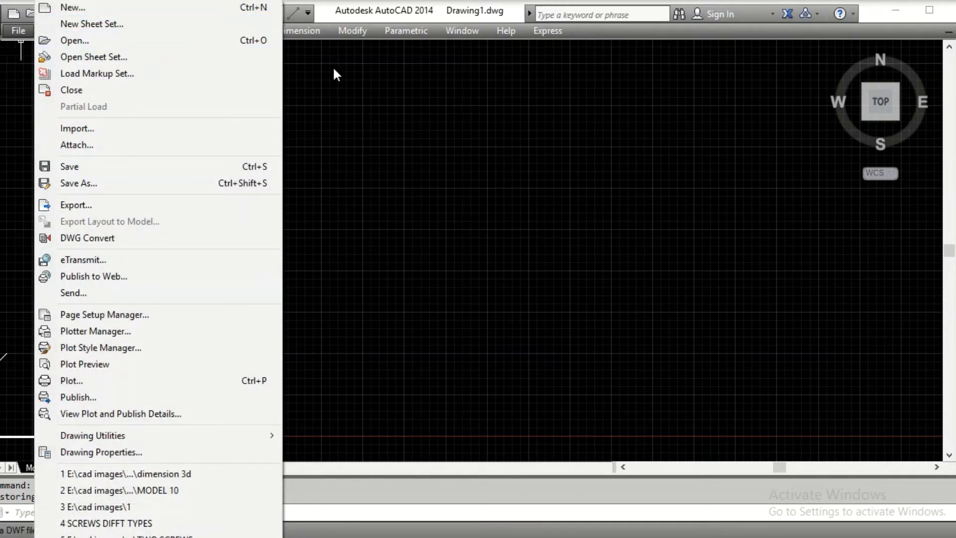
{"action": "left_click", "coordinate": [306, 50]}
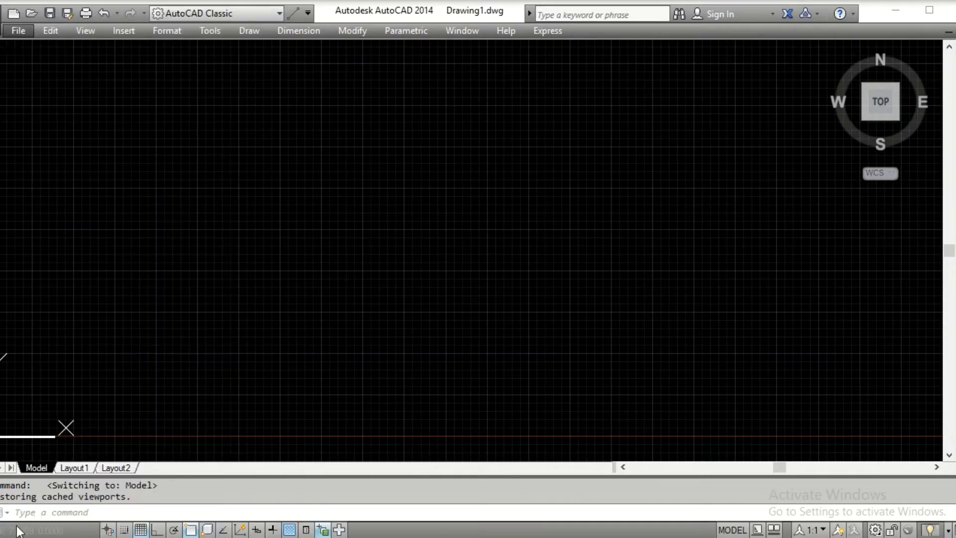
{"action": "left_click", "coordinate": [30, 510]}
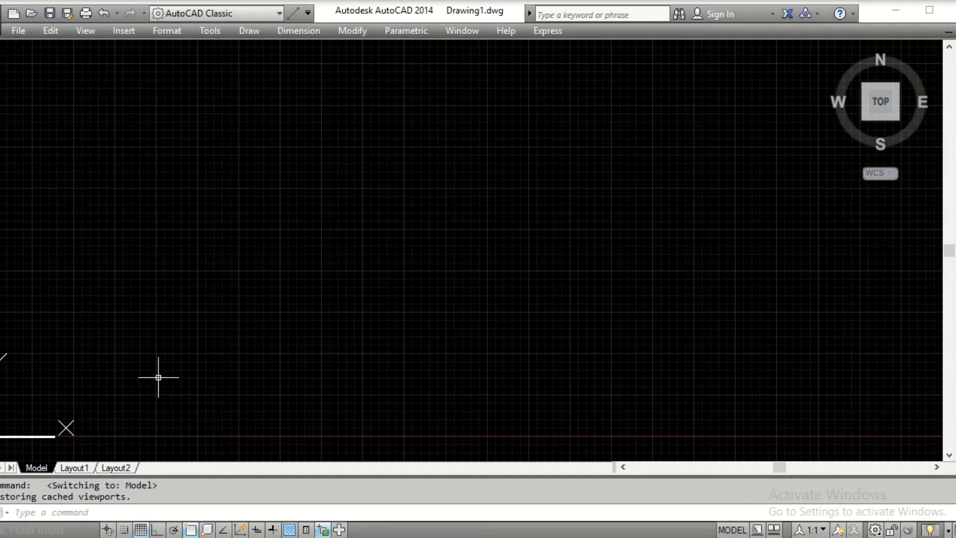
{"action": "left_click", "coordinate": [43, 508]}
{"action": "left_click", "coordinate": [115, 512]}
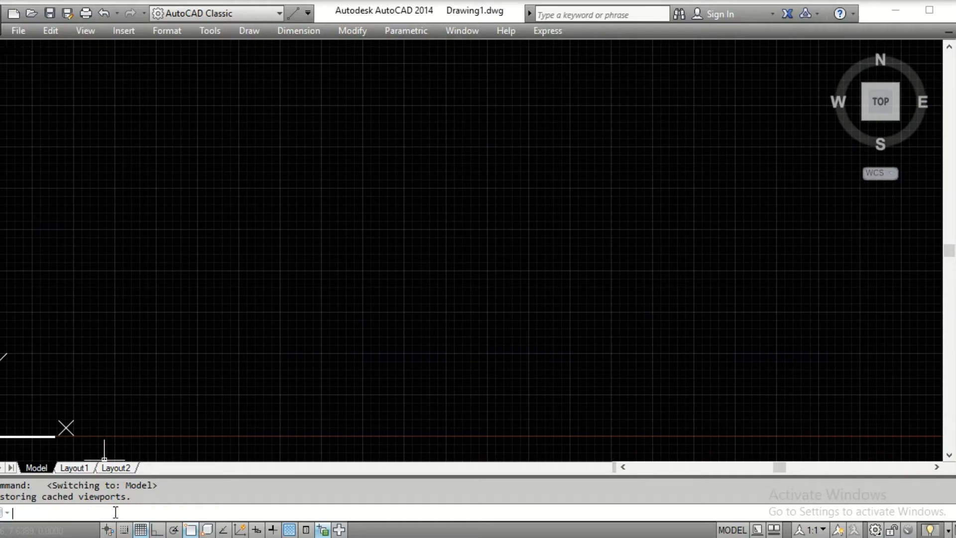
{"action": "left_click", "coordinate": [29, 30]}
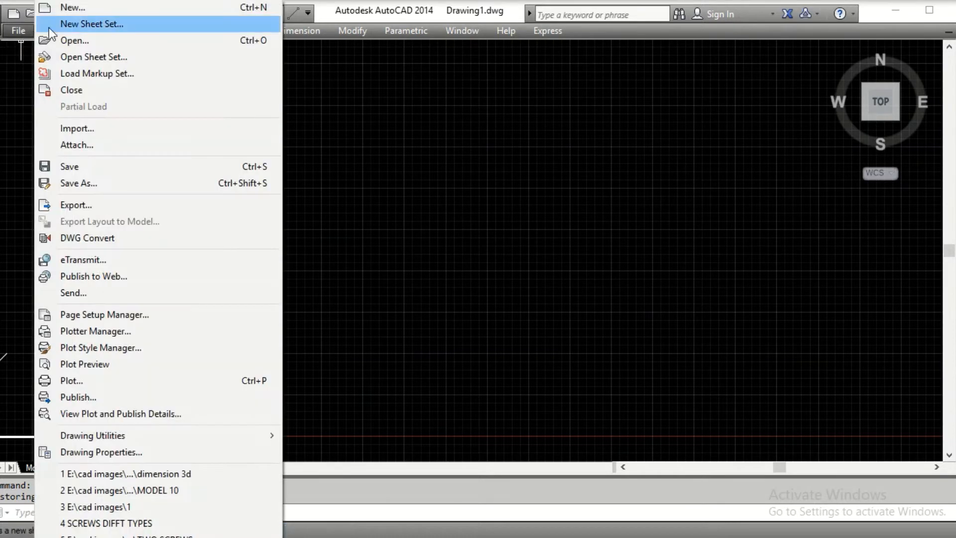
{"action": "mouse_move", "coordinate": [349, 31]}
{"action": "mouse_move", "coordinate": [126, 36]}
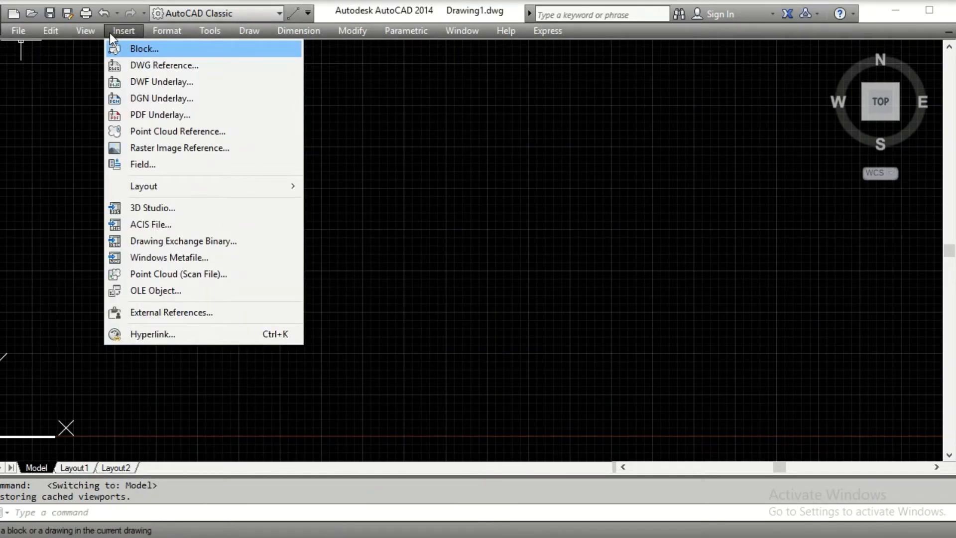
{"action": "mouse_move", "coordinate": [89, 32]}
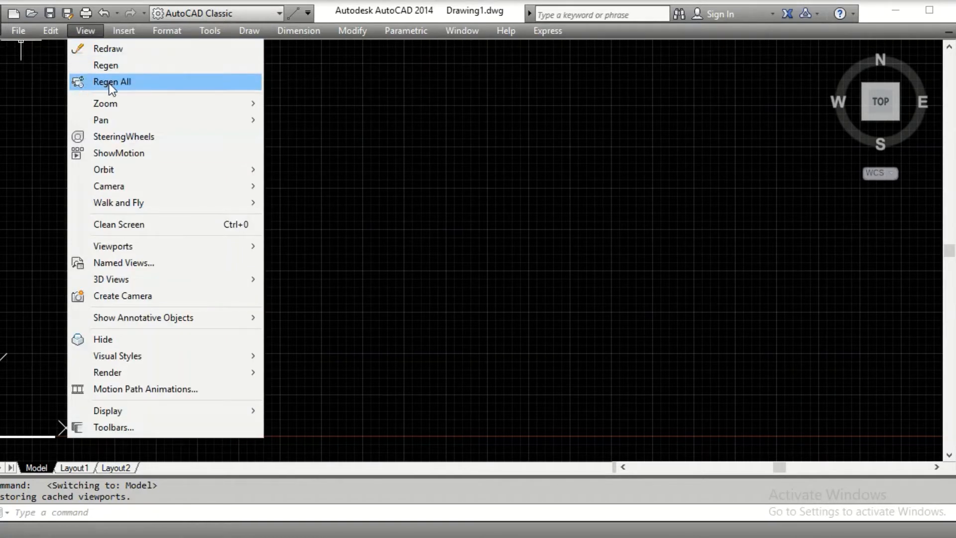
{"action": "left_click", "coordinate": [23, 513]}
{"action": "left_click", "coordinate": [23, 514]}
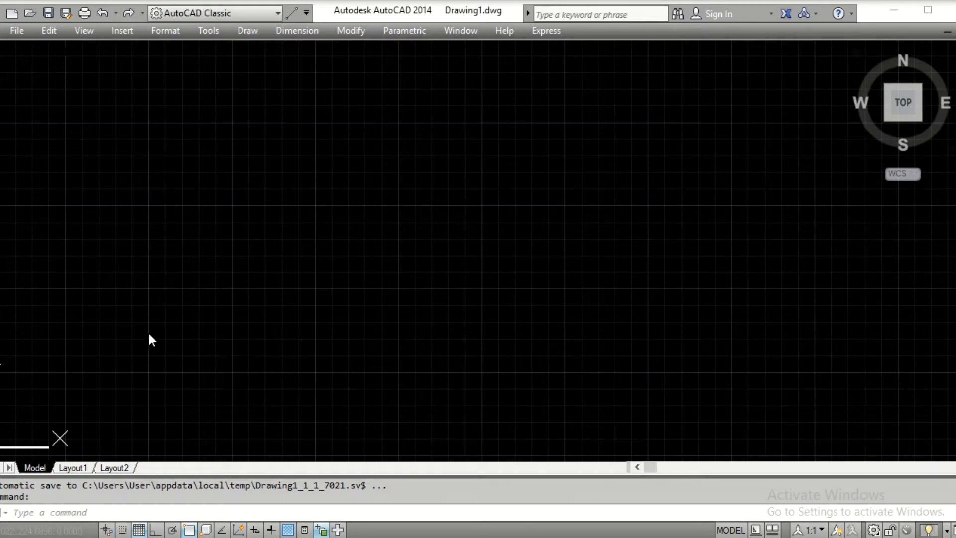
- Open the Drawing Units dialog with the UNITS command
{"action": "left_click", "coordinate": [58, 511]}
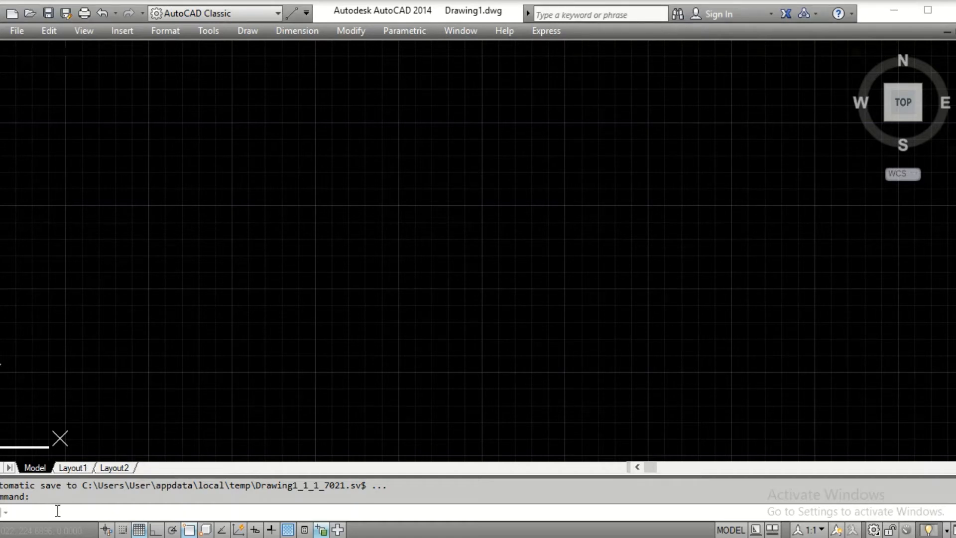
{"action": "type", "text": "UNHIDE"}
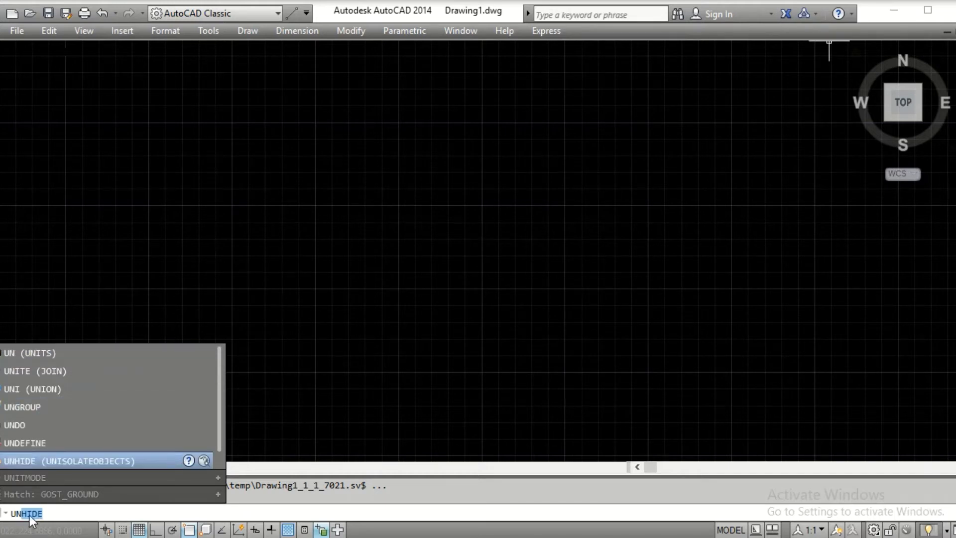
{"action": "left_click", "coordinate": [71, 510]}
{"action": "key", "text": "BackSpace"}
{"action": "key", "text": "BackSpace"}
{"action": "key", "text": "BackSpace"}
{"action": "key", "text": "BackSpace"}
{"action": "key", "text": "BackSpace"}
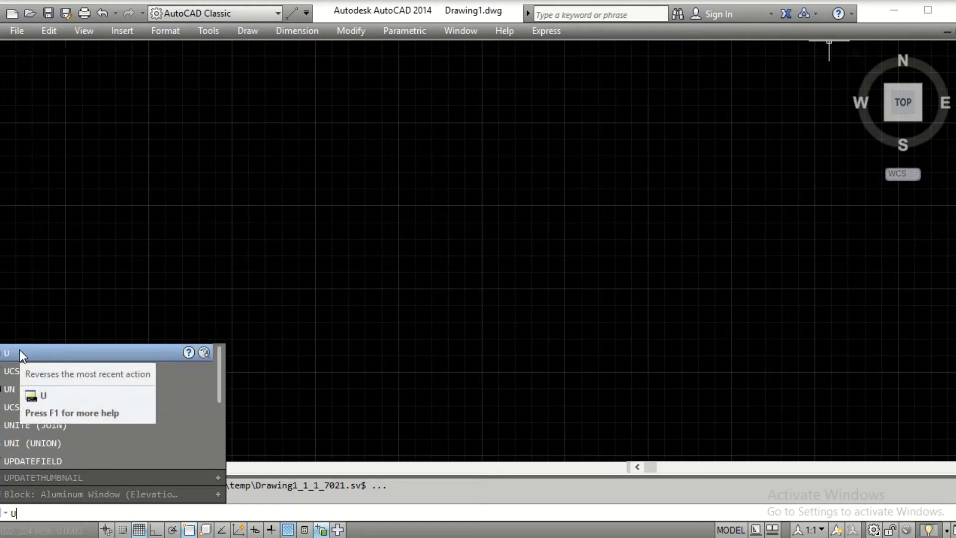
{"action": "key", "text": "Down"}
{"action": "key", "text": "Down"}
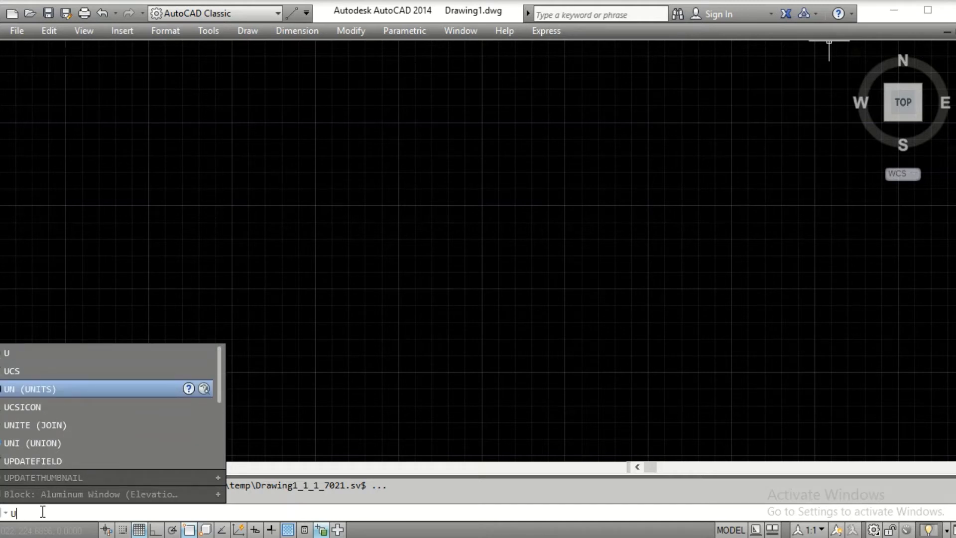
{"action": "type", "text": "N"}
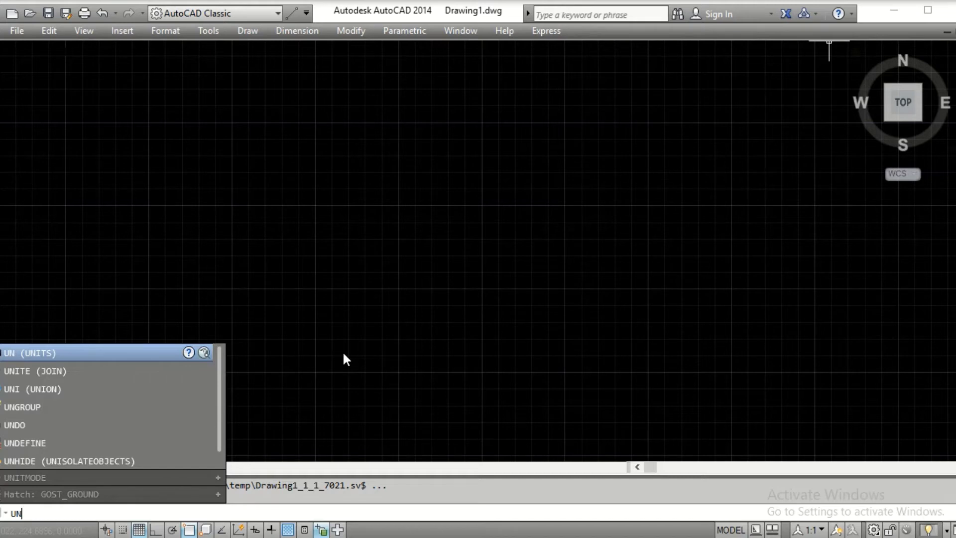
{"action": "type", "text": "ITS"}
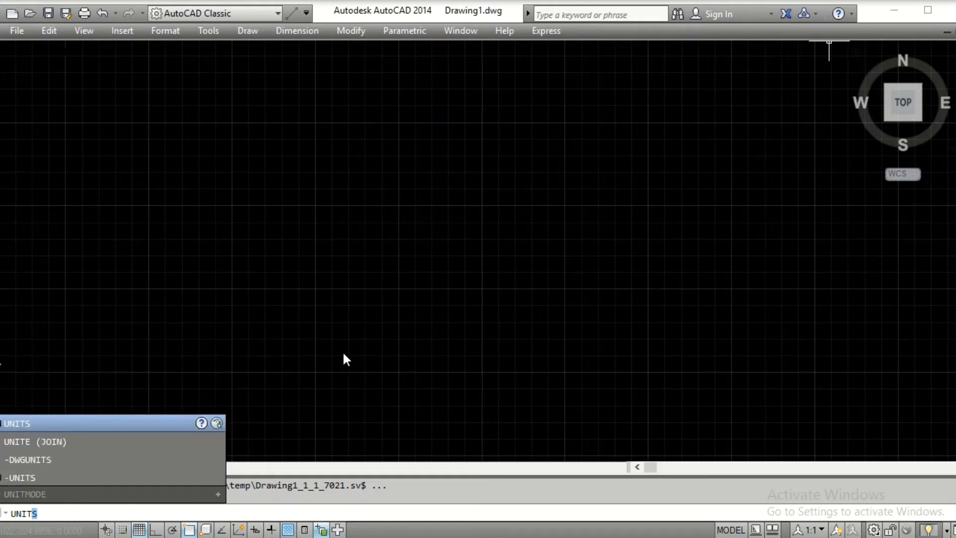
{"action": "key", "text": "Return"}
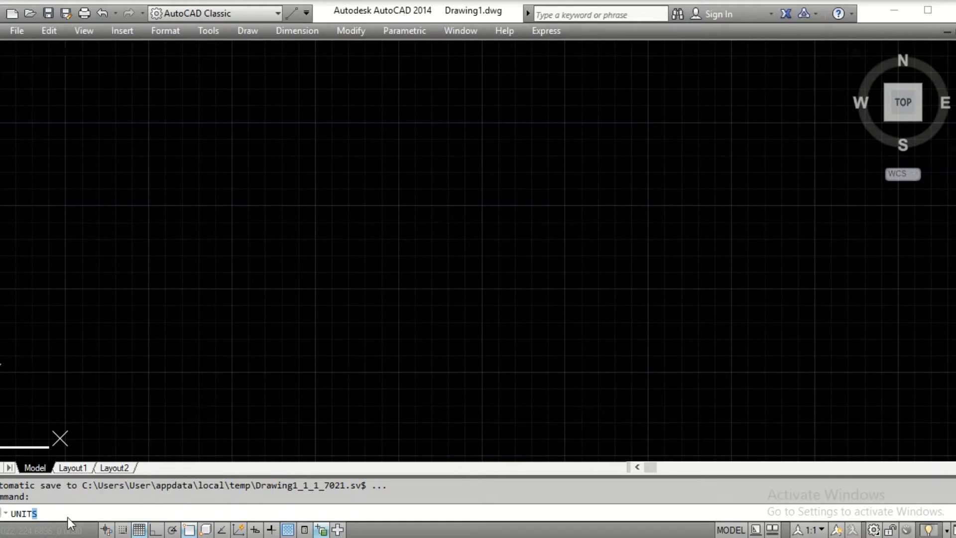
{"action": "key", "text": "Return"}
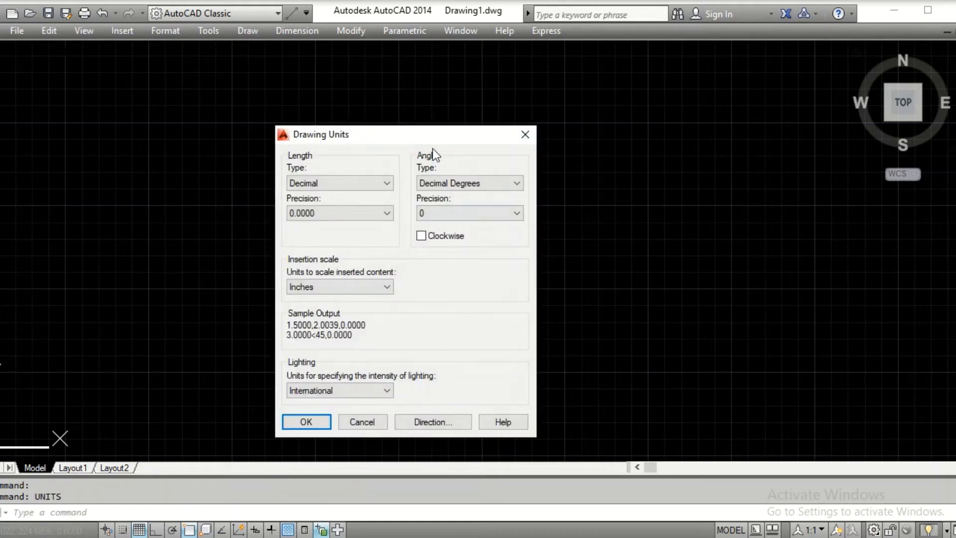
{"action": "left_click_drag", "start_coordinate": [432, 139], "coordinate": [417, 103]}
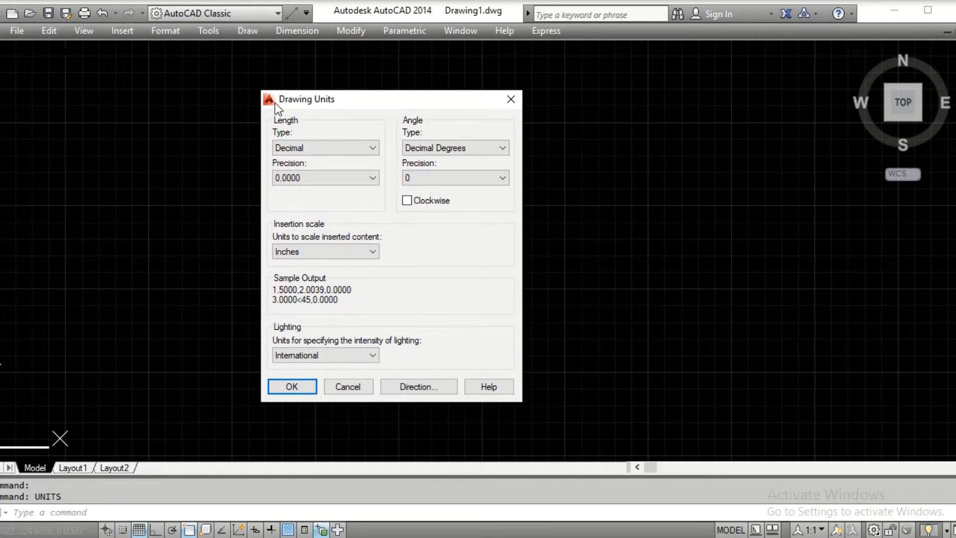
- Set the length units to the Decimal type with a precision of 0.00
{"action": "left_click", "coordinate": [370, 145]}
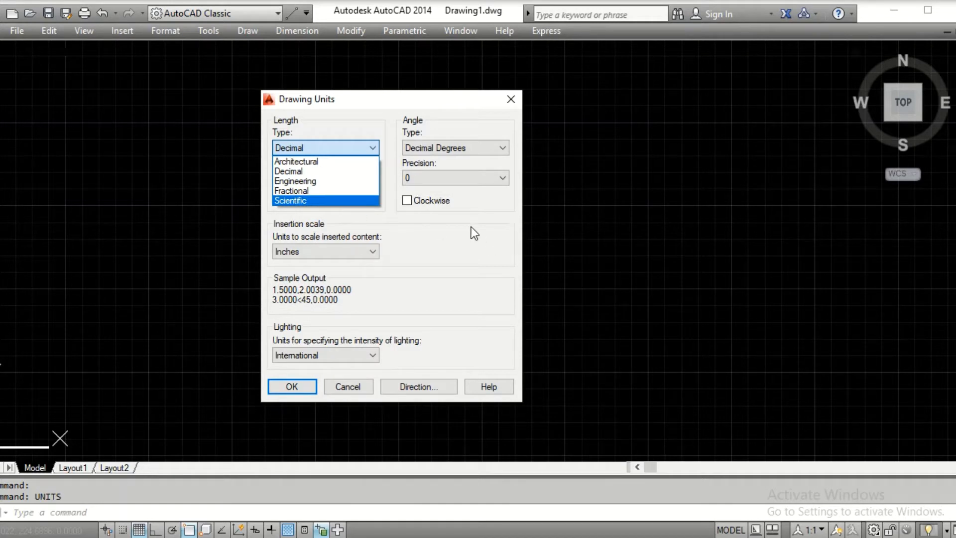
{"action": "left_click", "coordinate": [352, 172]}
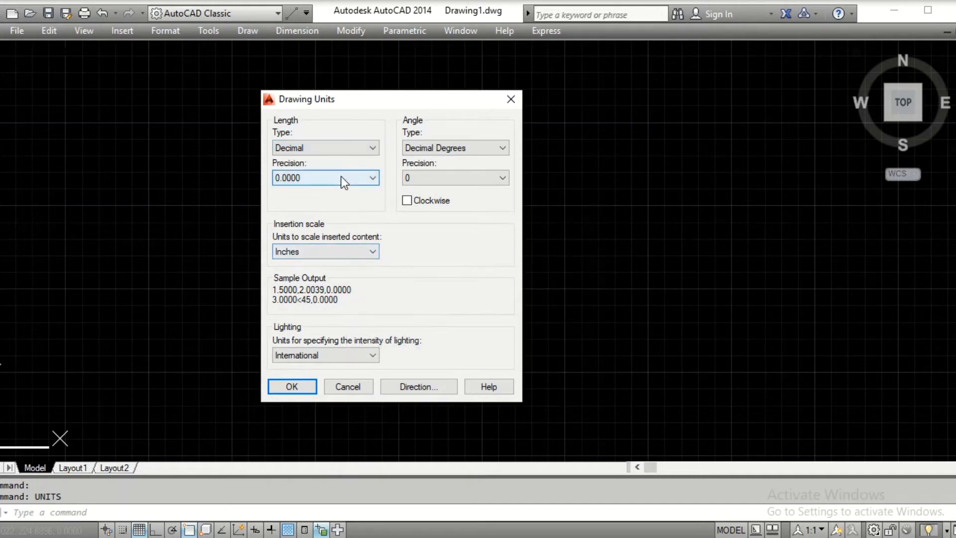
{"action": "left_click", "coordinate": [342, 177]}
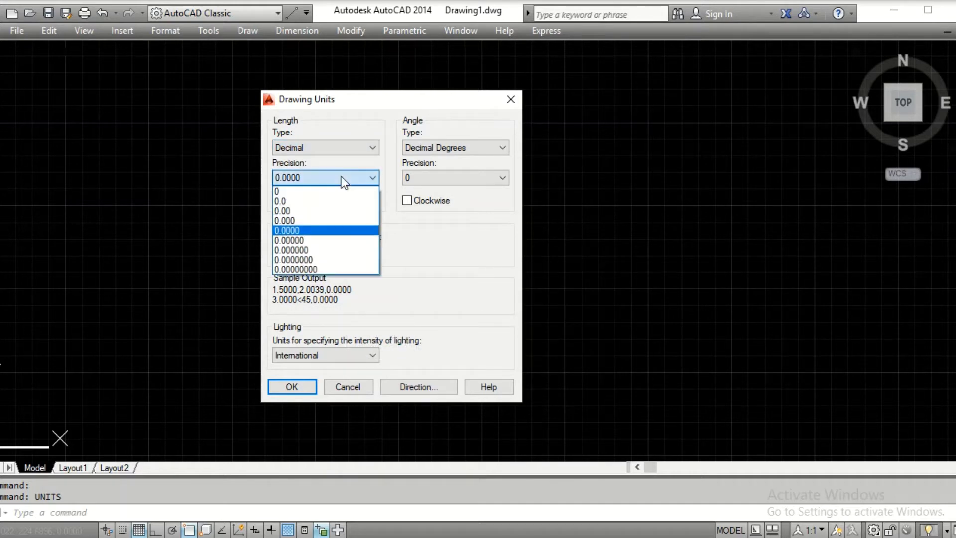
{"action": "left_click", "coordinate": [328, 210]}
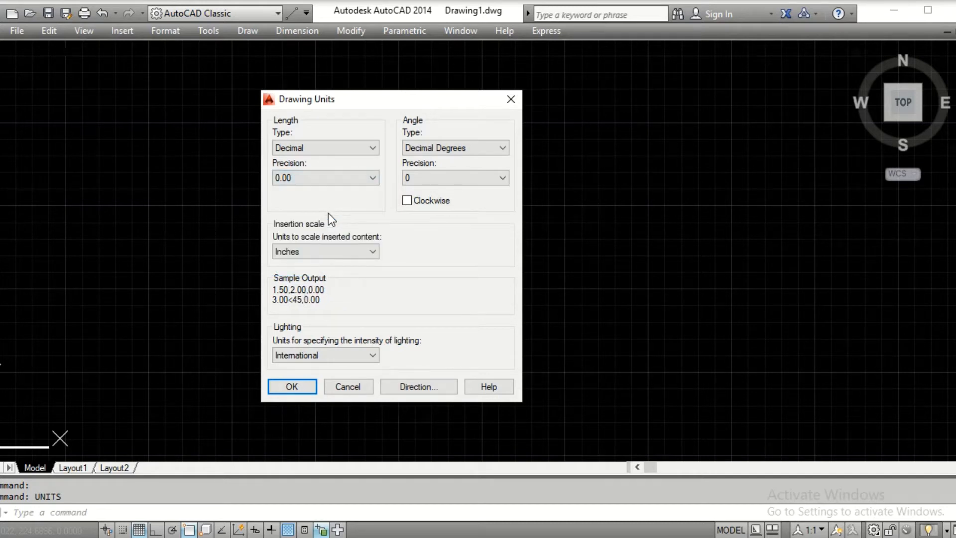
- Set the insertion scale units for inserted content to Meters
{"action": "left_click", "coordinate": [344, 253]}
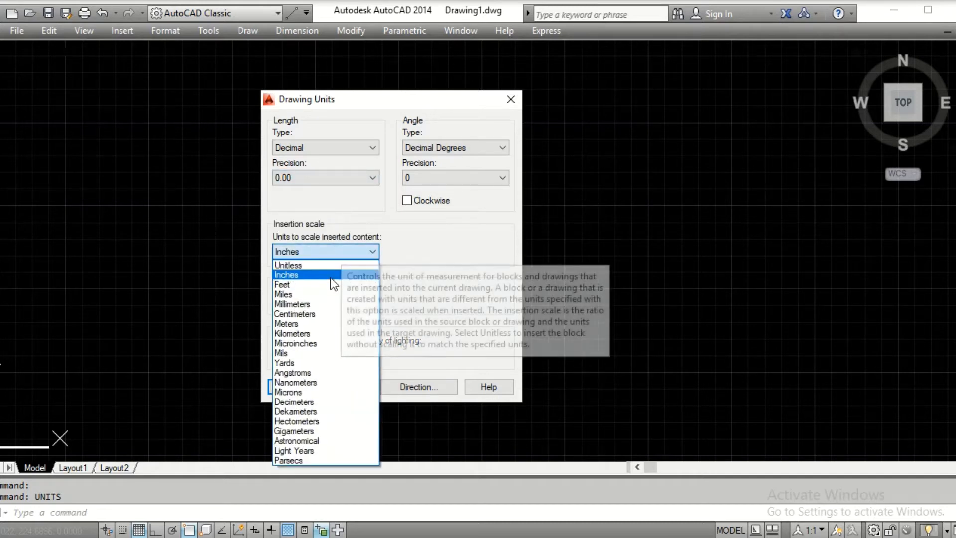
{"action": "left_click", "coordinate": [332, 326]}
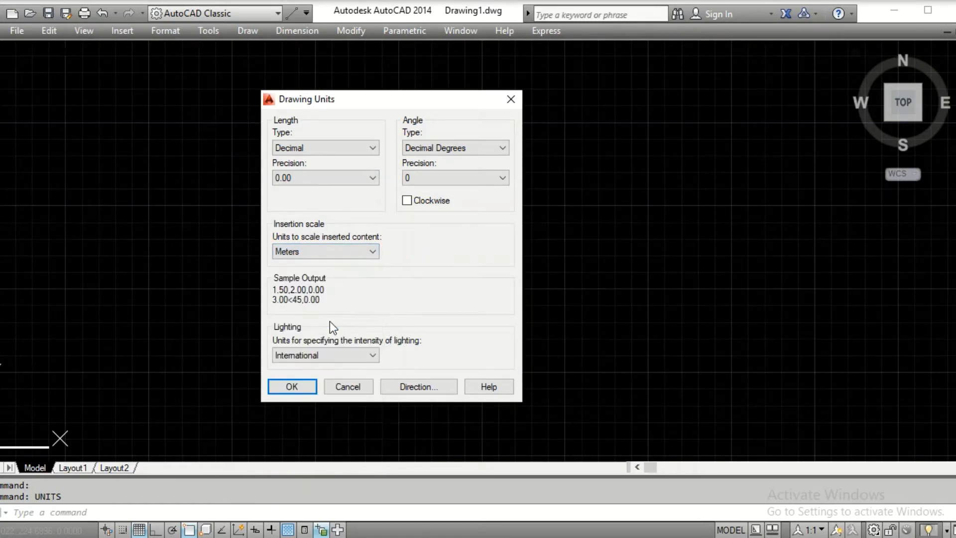
{"action": "left_click", "coordinate": [339, 249]}
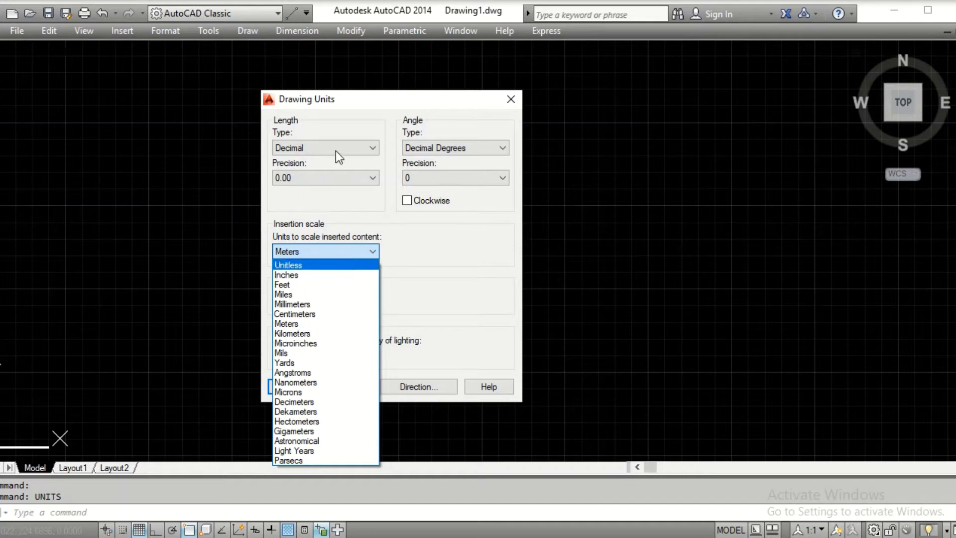
{"action": "left_click", "coordinate": [335, 324]}
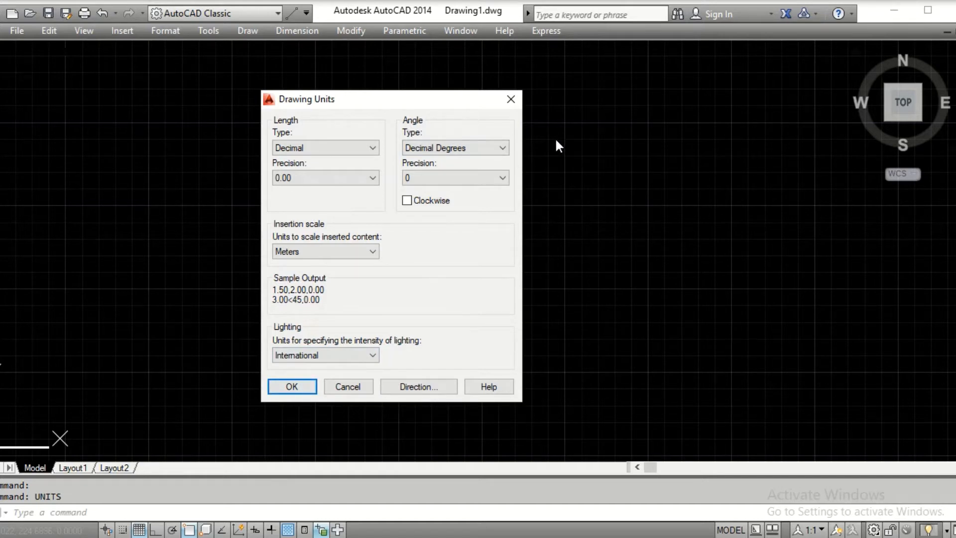
- Accept the drawing units and set the model space limits from 0,0 to an upper right corner of 100,100
{"action": "left_click", "coordinate": [291, 386]}
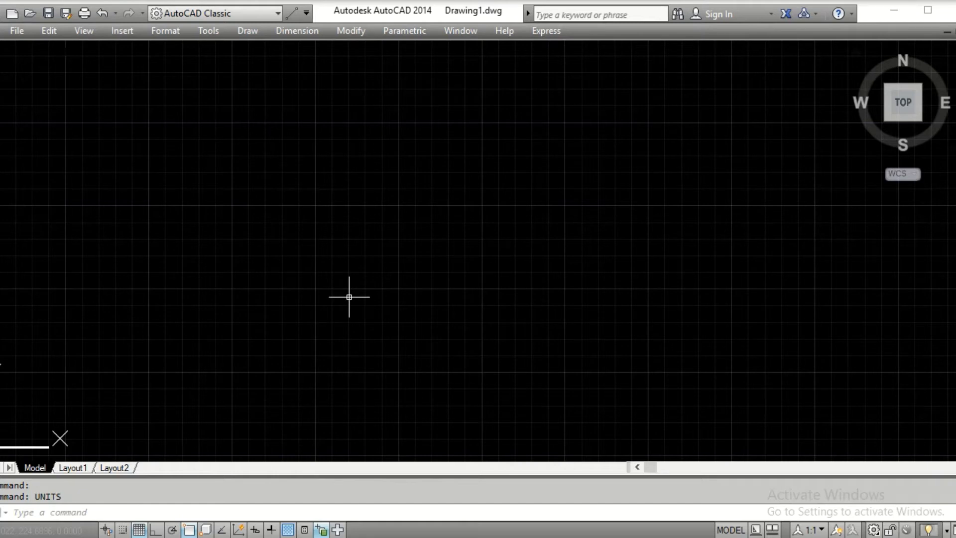
{"action": "type", "text": "LIMIT"}
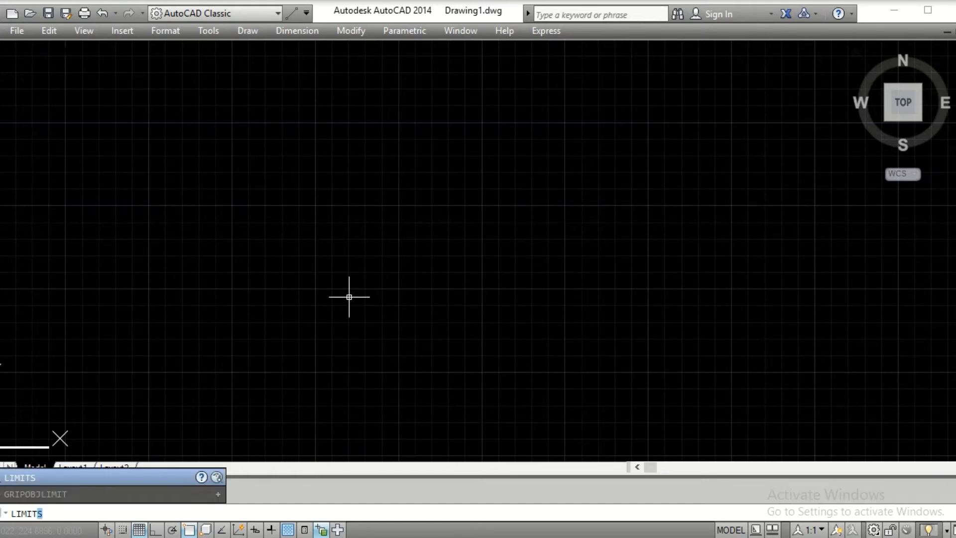
{"action": "type", "text": "S"}
{"action": "key", "text": "Return"}
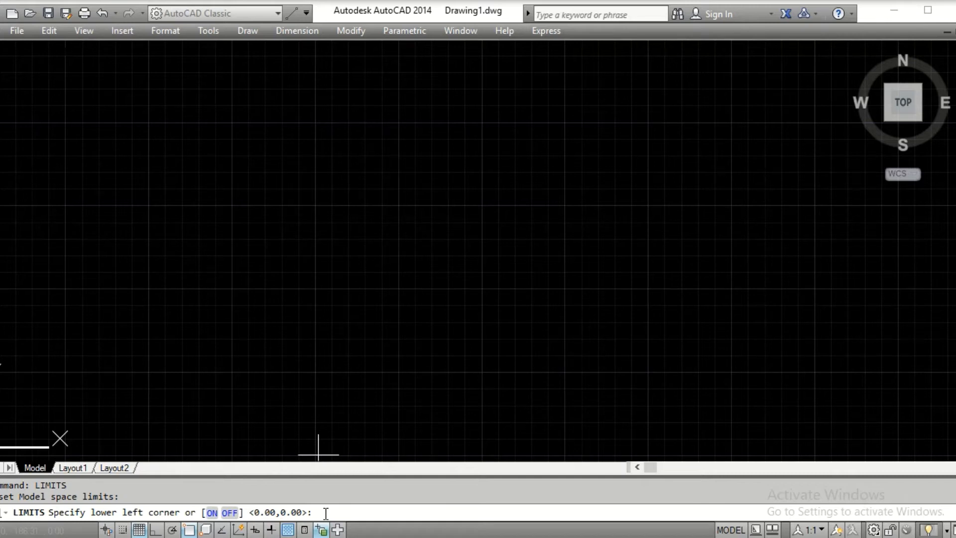
{"action": "key", "text": "Return"}
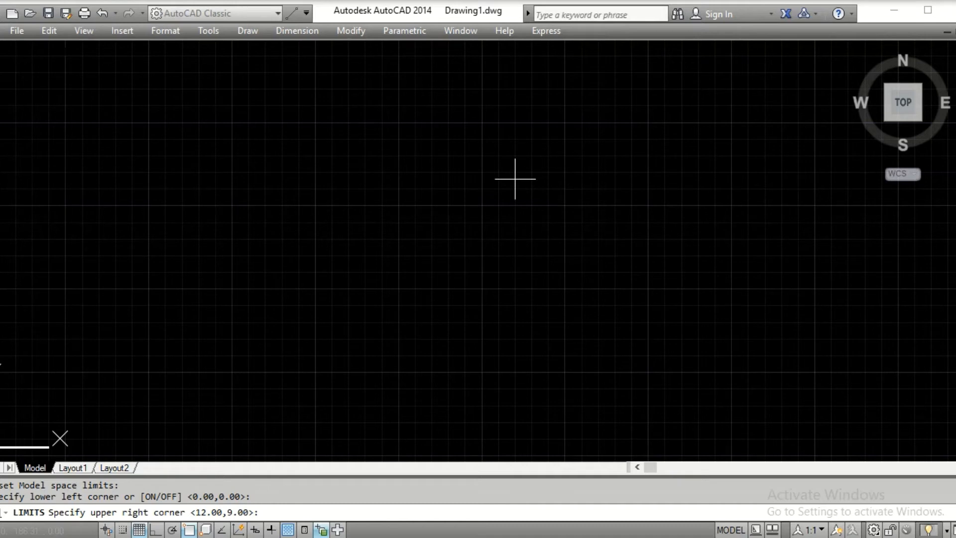
{"action": "type", "text": "100,100"}
{"action": "key", "text": "Return"}
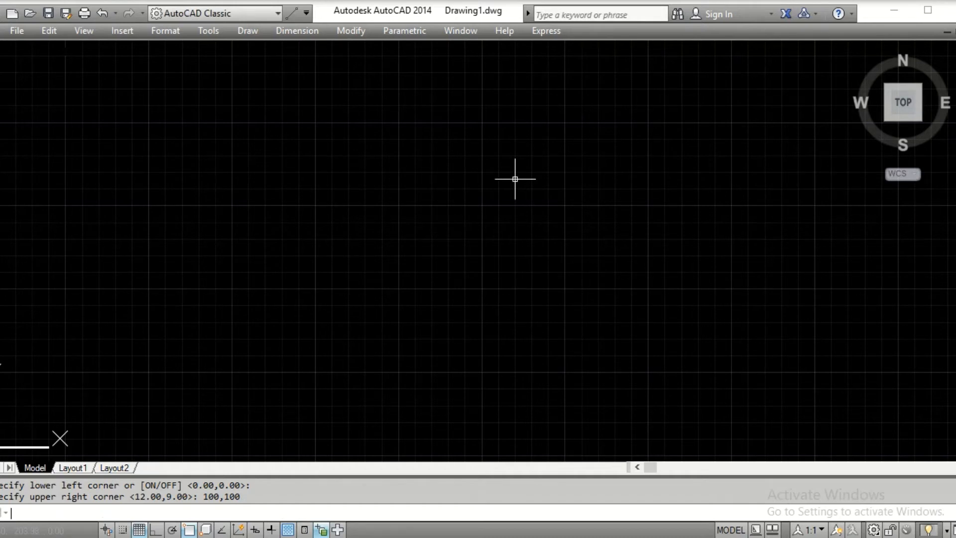
- Zoom the view to All so that it fits the drawing limits
{"action": "type", "text": "z"}
{"action": "key", "text": "Return"}
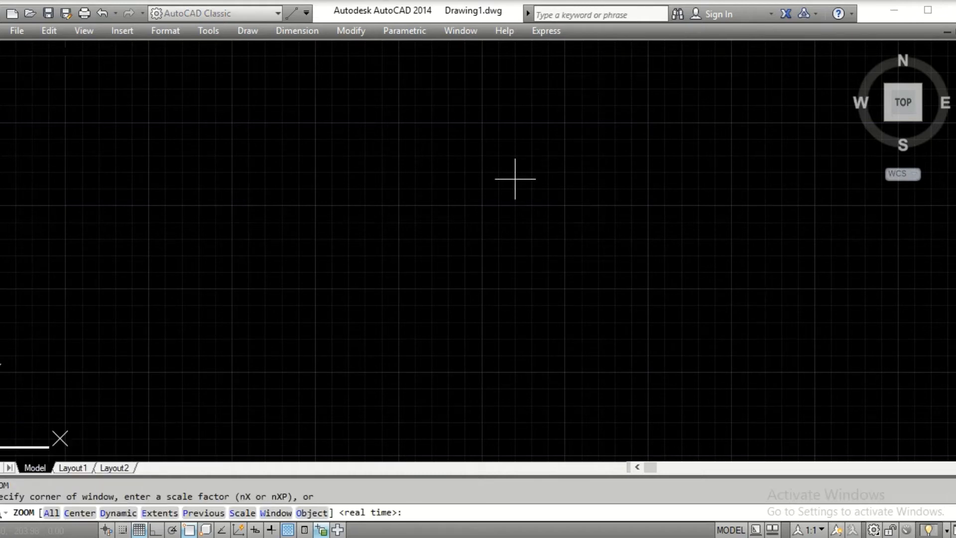
{"action": "type", "text": "A"}
{"action": "key", "text": "Return"}
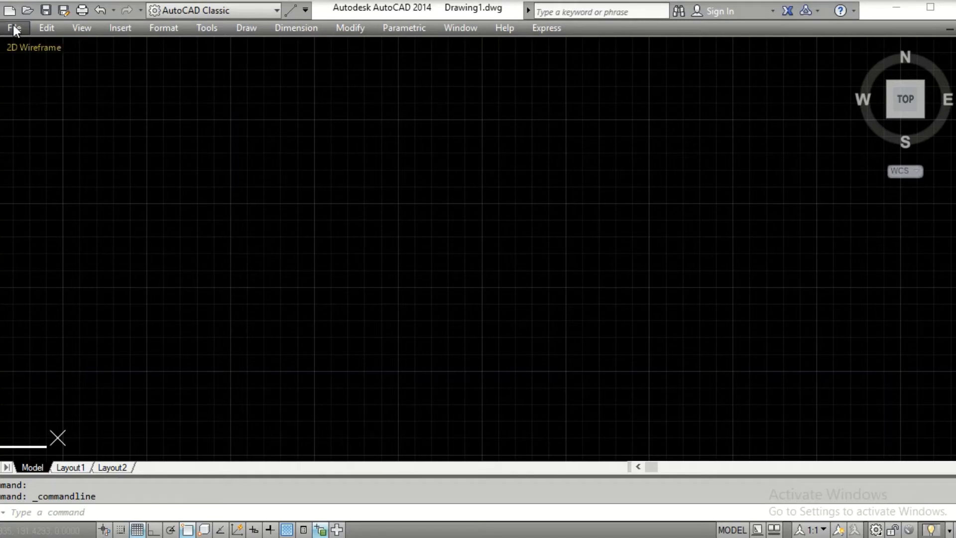
- Review the available workspaces without changing the current one, and preview the Layout2 sheet
{"action": "left_click", "coordinate": [275, 11]}
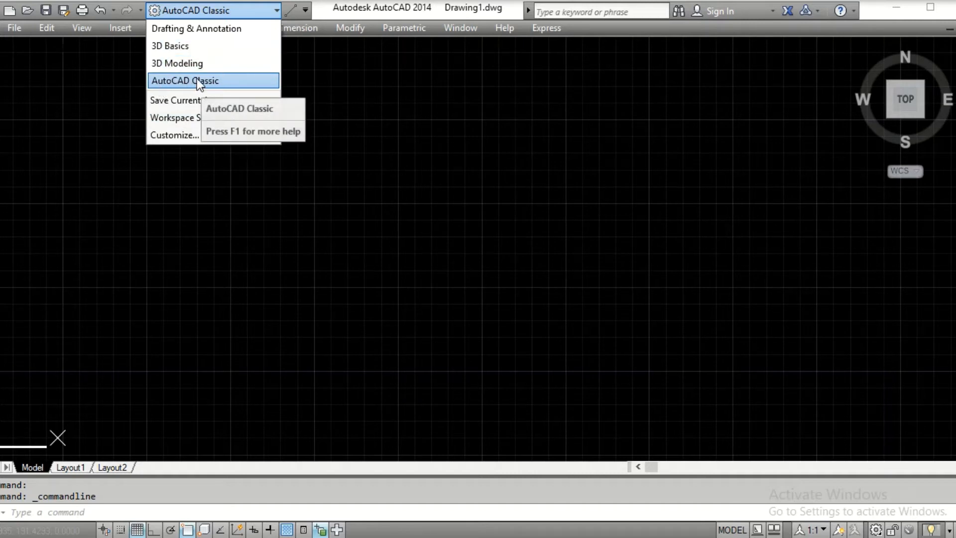
{"action": "left_click", "coordinate": [348, 13]}
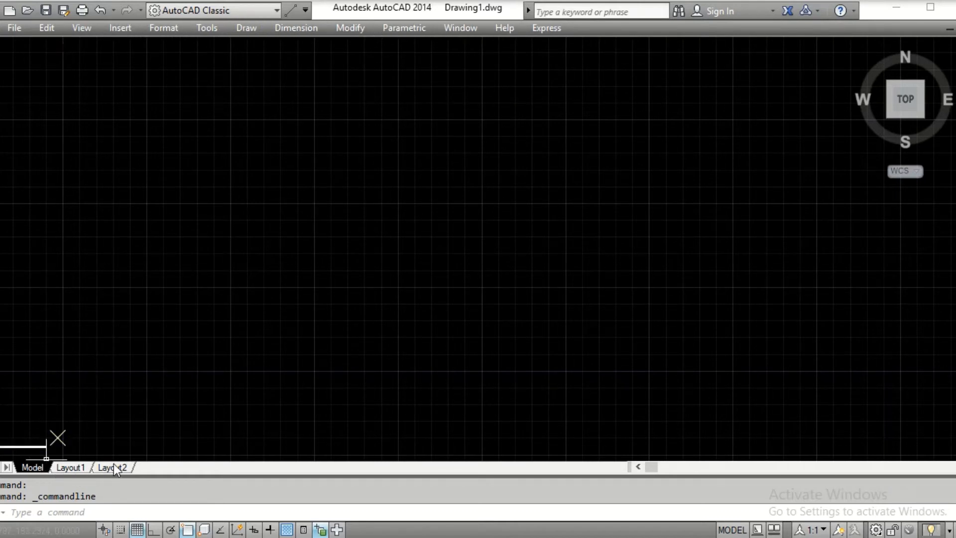
{"action": "mouse_move", "coordinate": [114, 464]}
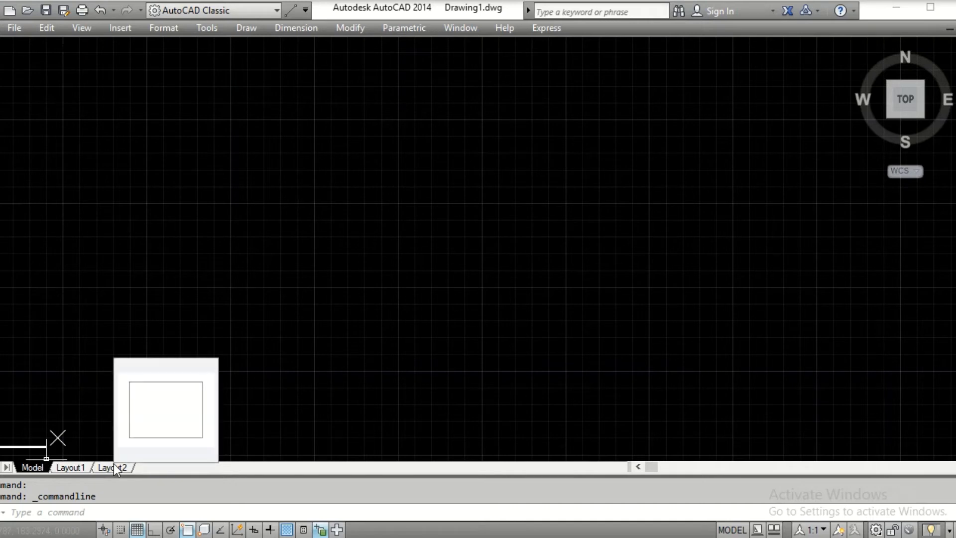
- Hide the Command Line window and display it again
{"action": "left_click", "coordinate": [33, 512]}
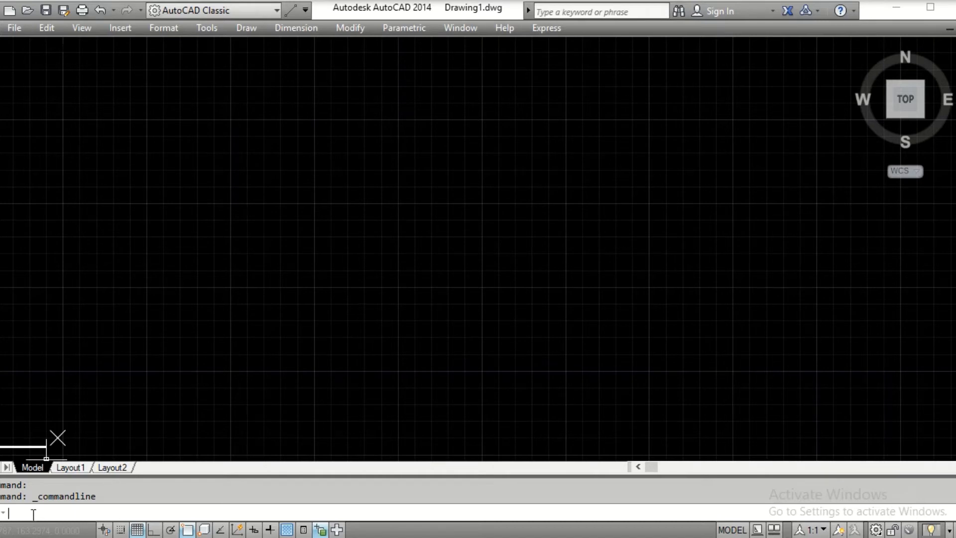
{"action": "key", "text": "ctrl+9"}
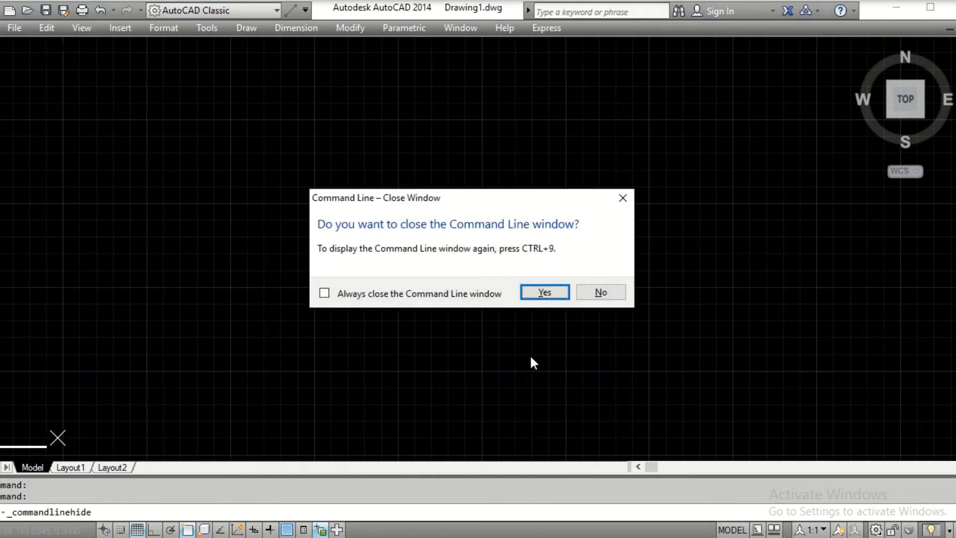
{"action": "left_click", "coordinate": [560, 294]}
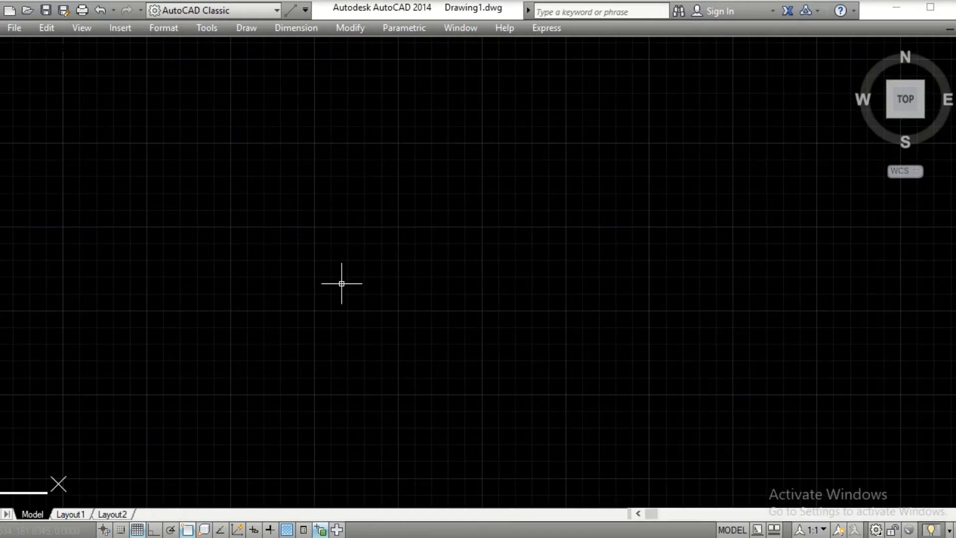
{"action": "key", "text": "ctrl+9"}
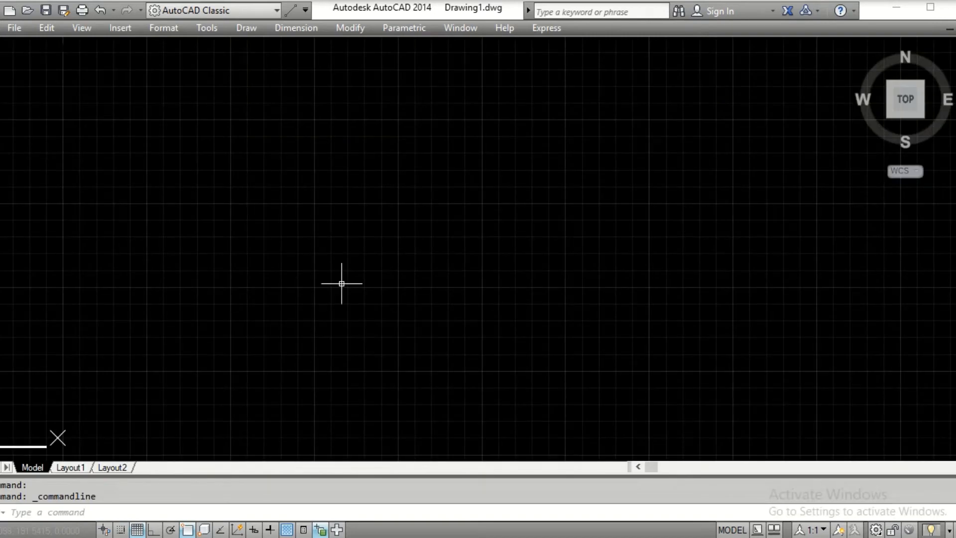
{"action": "left_click", "coordinate": [45, 512]}
- Display the AutoCAD Draw toolbar and dock it directly beneath the menu bar
{"action": "left_click", "coordinate": [205, 28]}
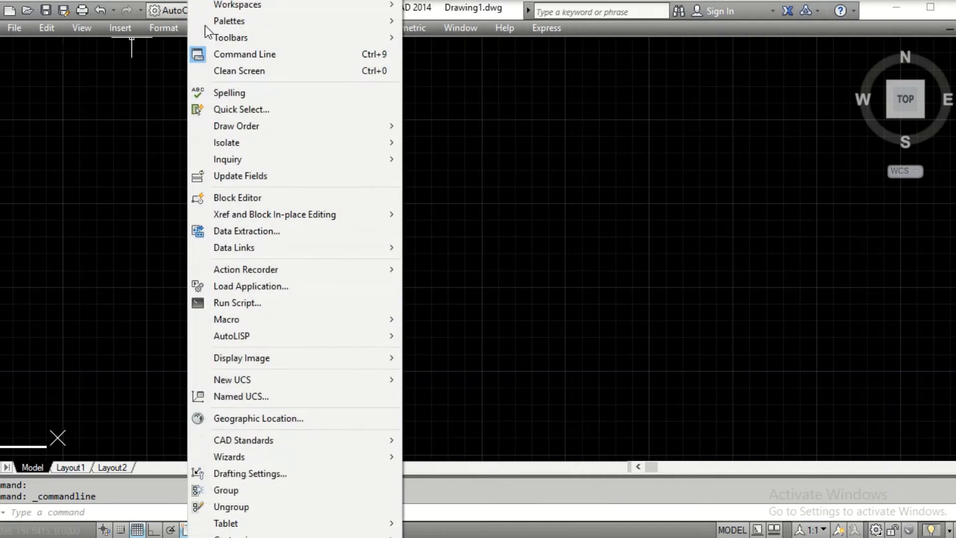
{"action": "mouse_move", "coordinate": [219, 26]}
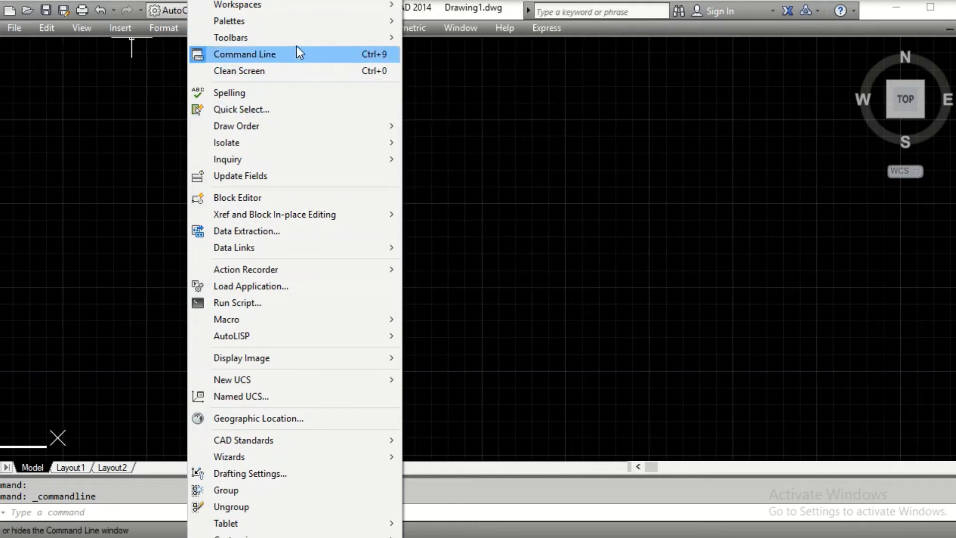
{"action": "mouse_move", "coordinate": [289, 37]}
{"action": "mouse_move", "coordinate": [482, 38]}
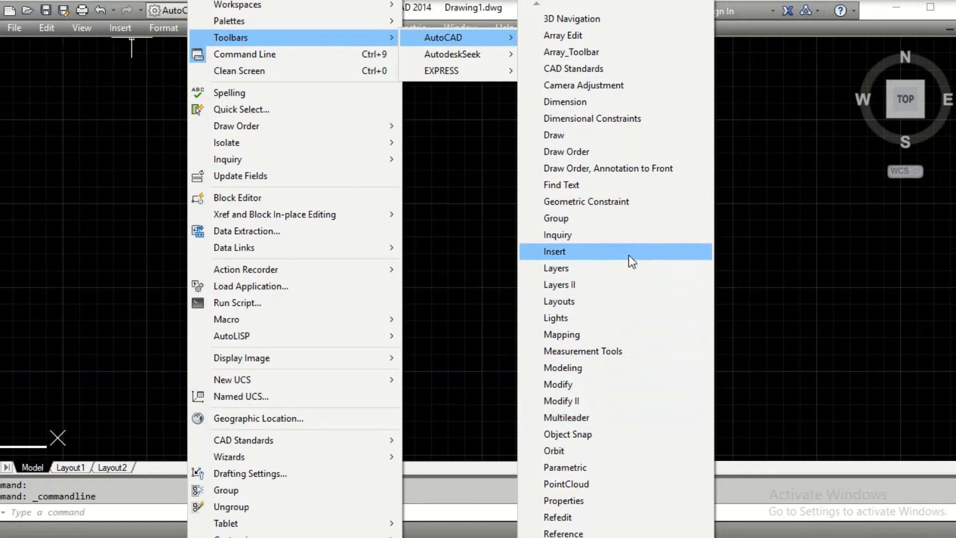
{"action": "left_click", "coordinate": [589, 139]}
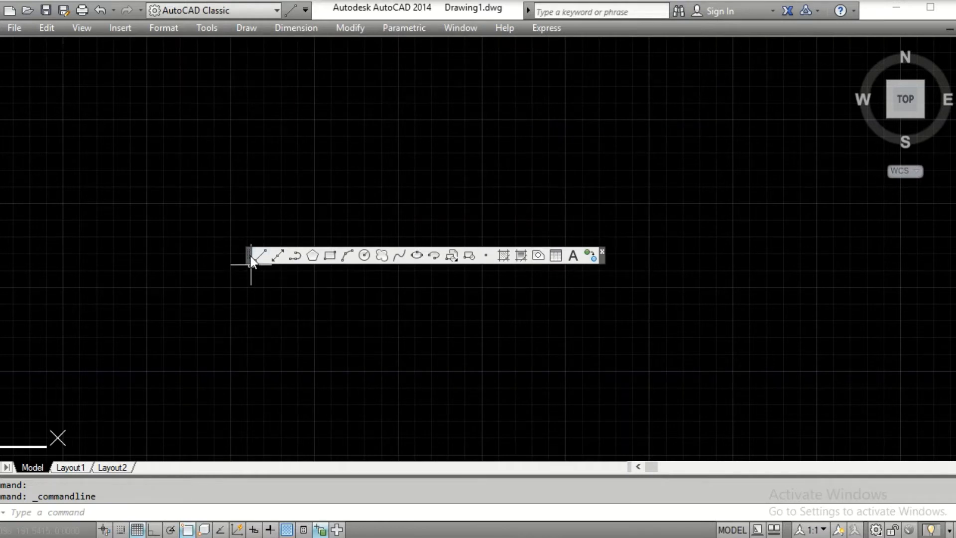
{"action": "mouse_move", "coordinate": [250, 256]}
{"action": "left_mouse_down"}
{"action": "mouse_move", "coordinate": [121, 24]}
{"action": "mouse_move", "coordinate": [101, 34]}
{"action": "left_mouse_up"}
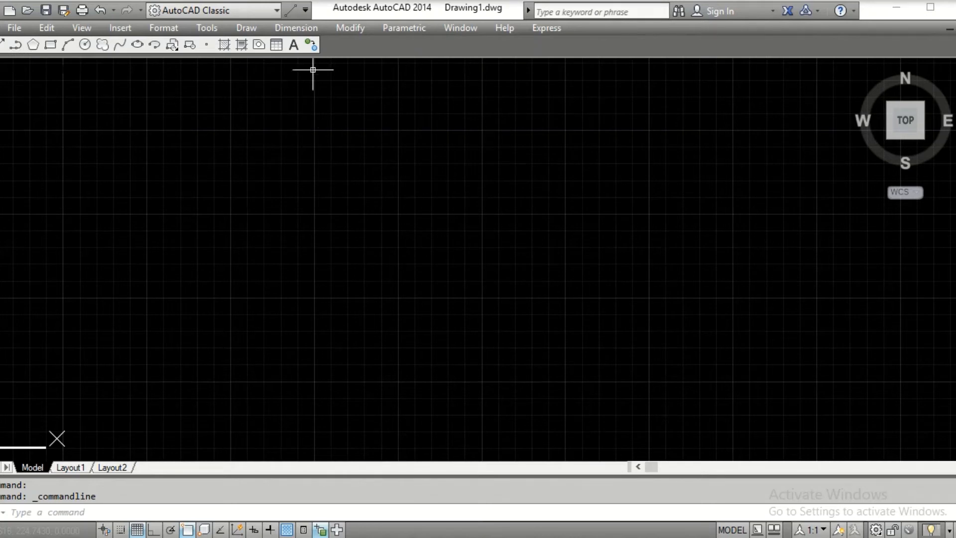
- Hide the docked Draw toolbar
{"action": "right_click", "coordinate": [246, 42]}
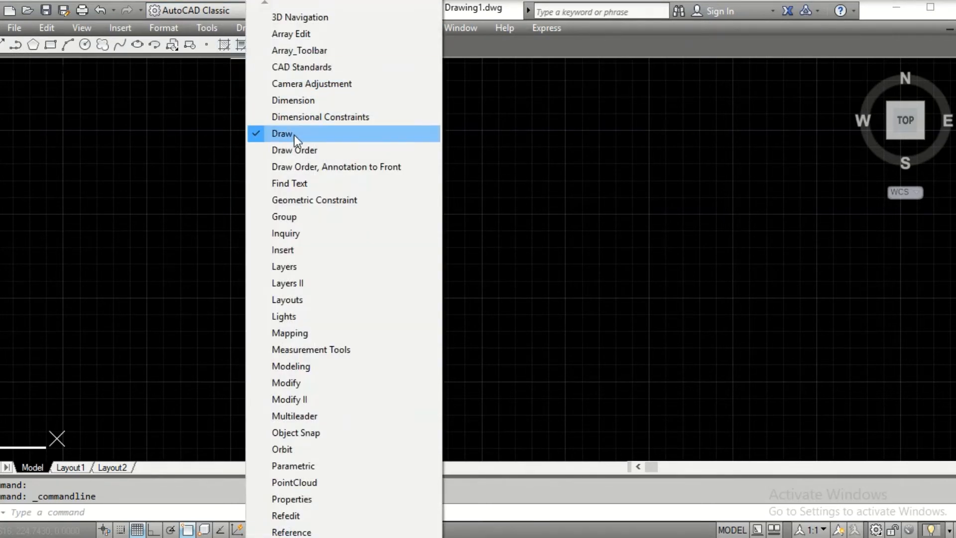
{"action": "left_click", "coordinate": [294, 133]}
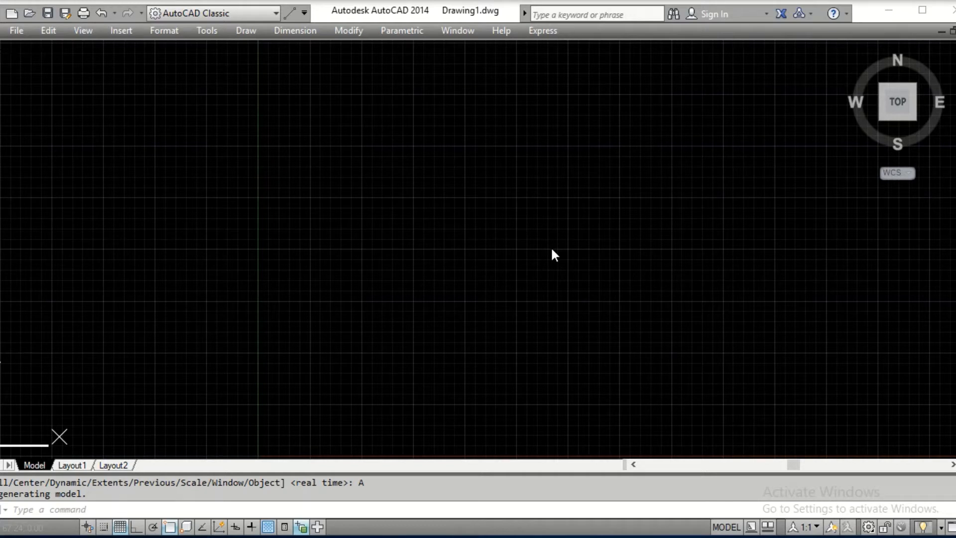
- Toggle the drawing grid off and on several times, leaving it turned off
{"action": "left_click", "coordinate": [90, 506]}
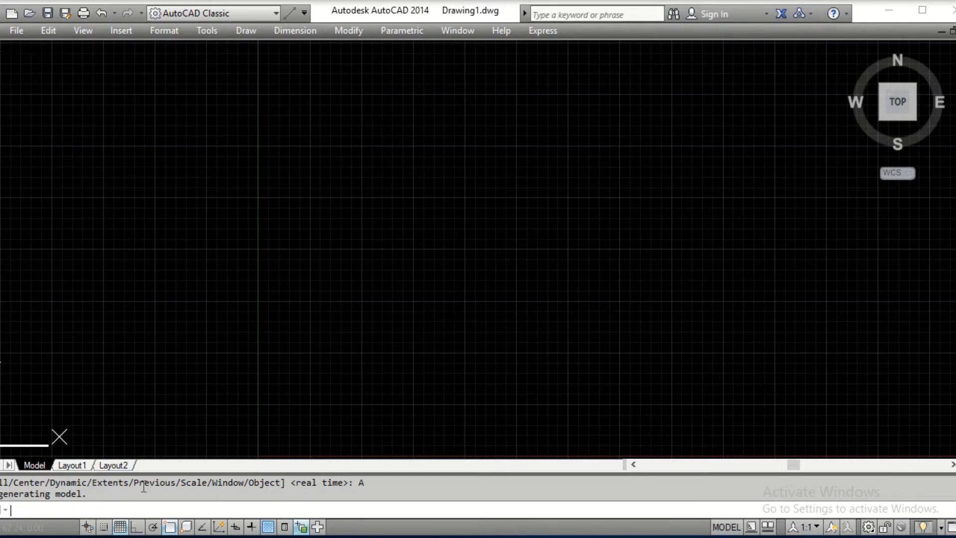
{"action": "key", "text": "F7"}
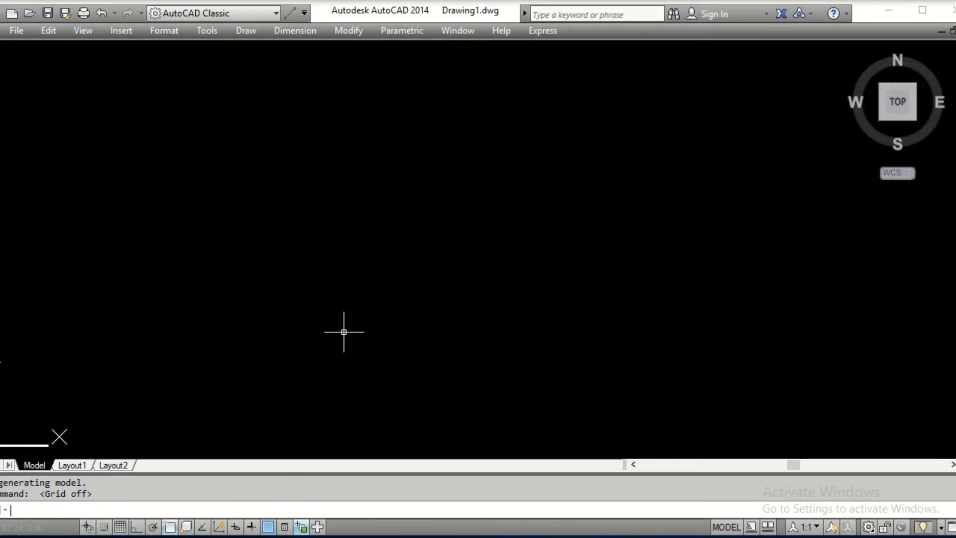
{"action": "key", "text": "F7"}
{"action": "key", "text": "F7"}
{"action": "key", "text": "F7"}
{"action": "key", "text": "F7"}
{"action": "key", "text": "F7"}
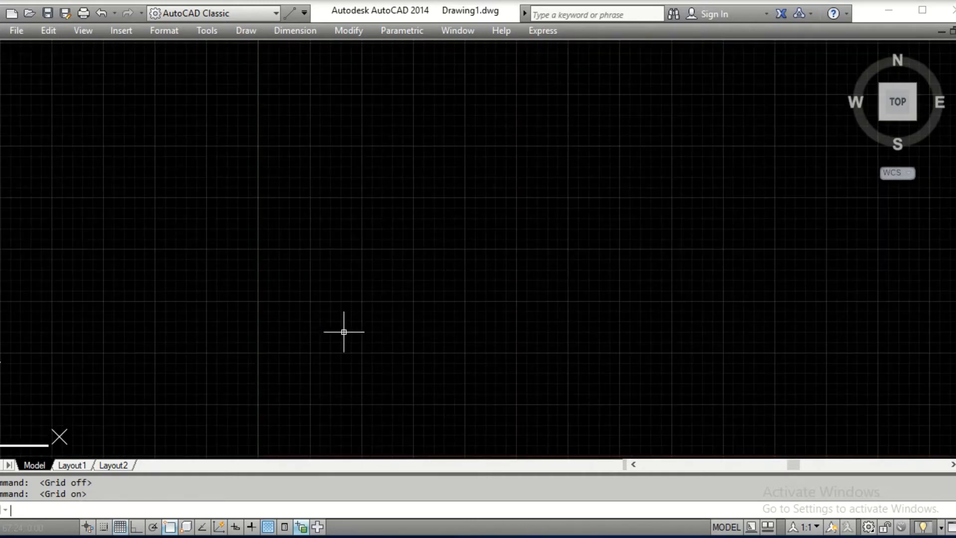
{"action": "key", "text": "F7"}
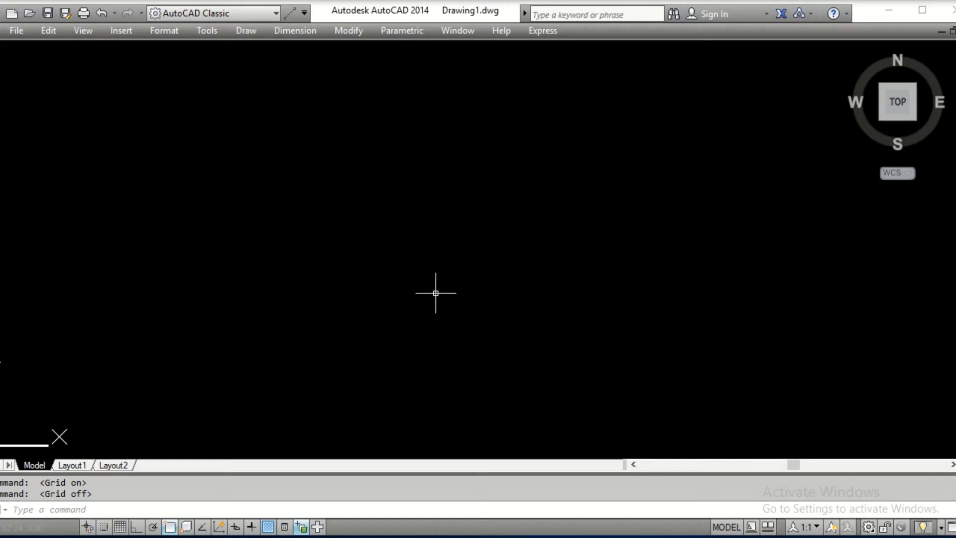
- Draw a horizontal line 10 units long to the right from a picked start point, with Ortho mode turned on
{"action": "type", "text": "LINE"}
{"action": "key", "text": "Return"}
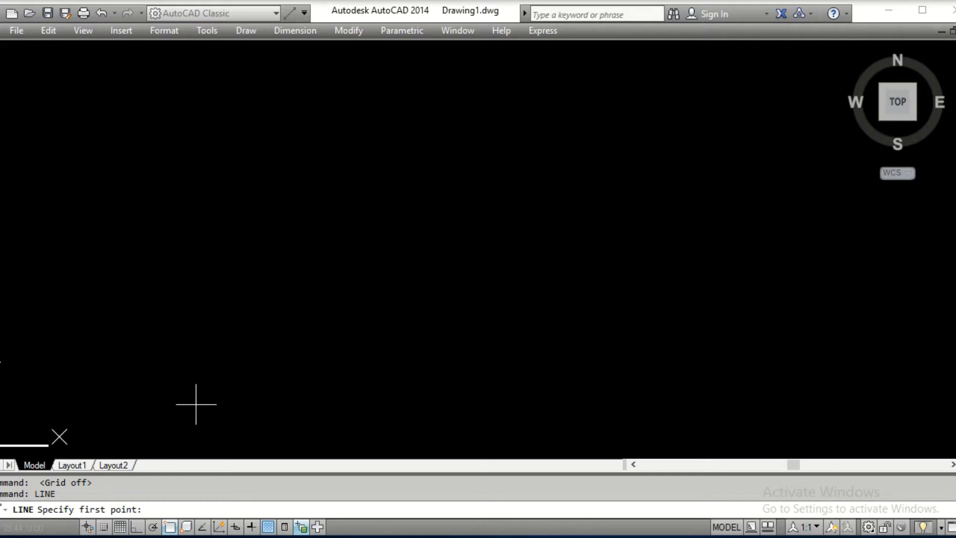
{"action": "left_click", "coordinate": [197, 370]}
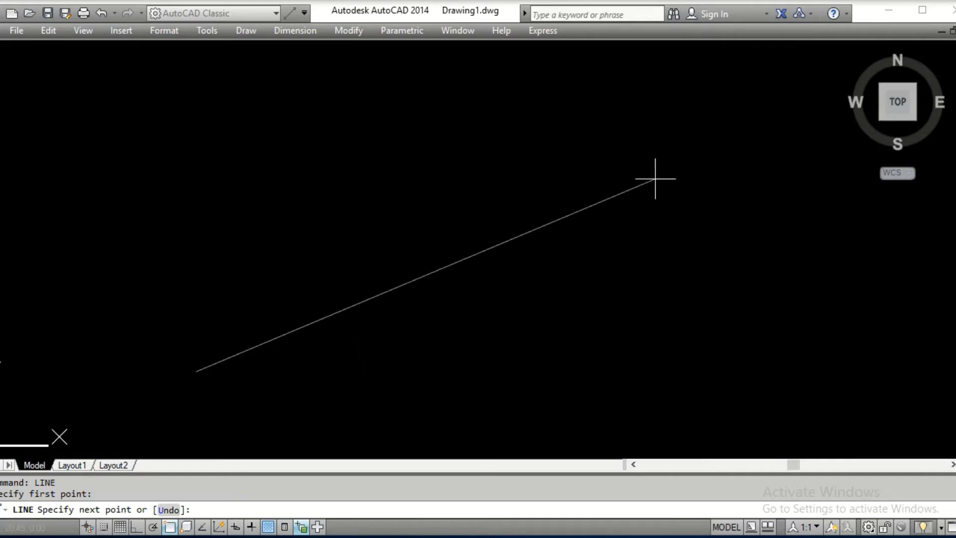
{"action": "left_click", "coordinate": [135, 528]}
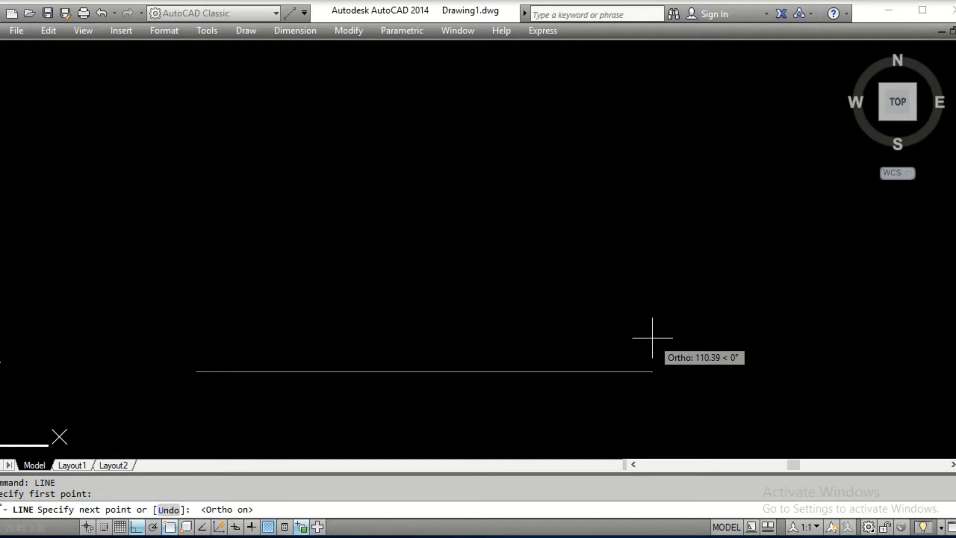
{"action": "type", "text": "10"}
{"action": "key", "text": "Return"}
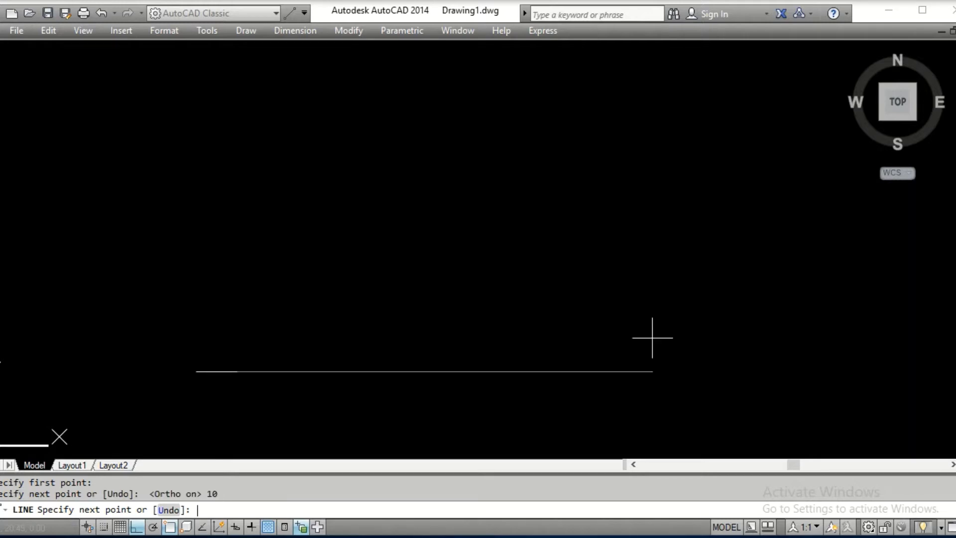
- Continue the line vertically upward by 5 units to form the rectangle's right side
{"action": "middle_click_drag", "start_coordinate": [223, 367], "coordinate": [485, 330]}
{"action": "scroll", "coordinate": [491, 325], "scroll_direction": "up", "scroll_amount": 5}
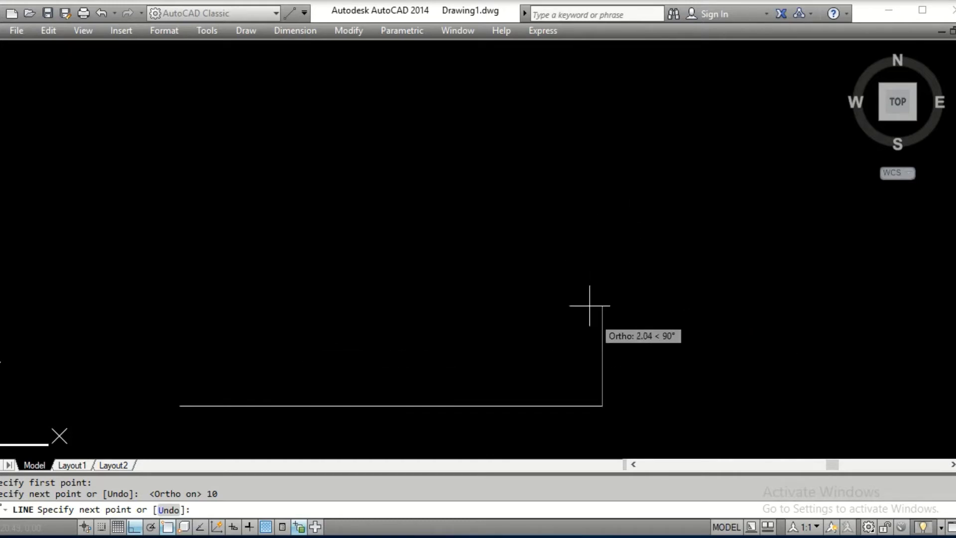
{"action": "middle_click_drag", "start_coordinate": [566, 159], "coordinate": [549, 22]}
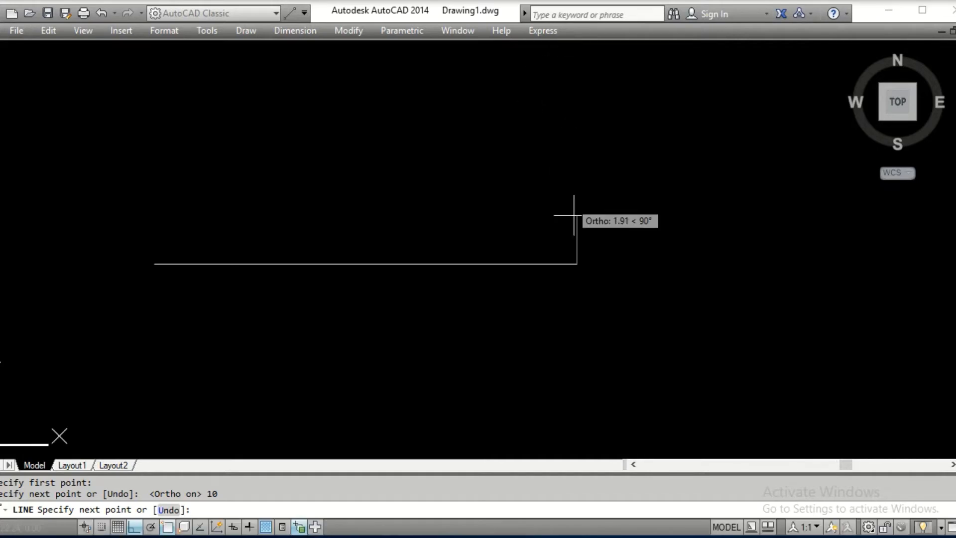
{"action": "middle_click_drag", "start_coordinate": [598, 389], "coordinate": [602, 452]}
{"action": "middle_click_drag", "start_coordinate": [610, 281], "coordinate": [646, 325]}
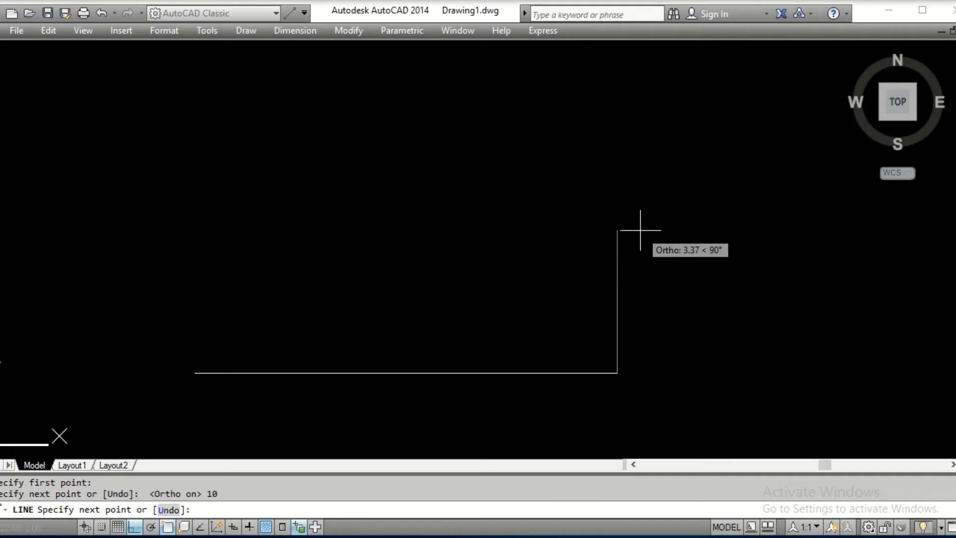
{"action": "type", "text": "5"}
{"action": "key", "text": "Return"}
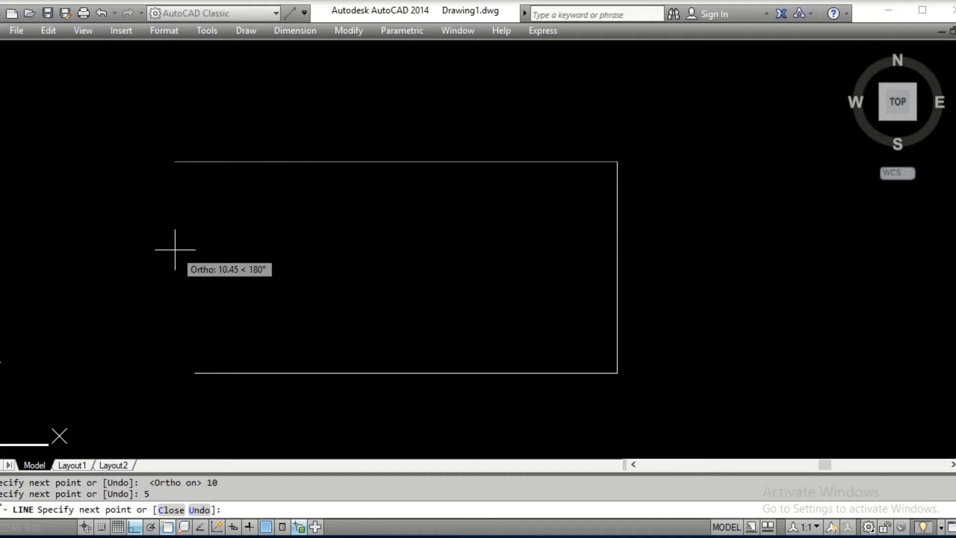
- Draw the rectangle's top side 10 units to the left and close the outline at the first line's start point
{"action": "type", "text": "10"}
{"action": "key", "text": "Return"}
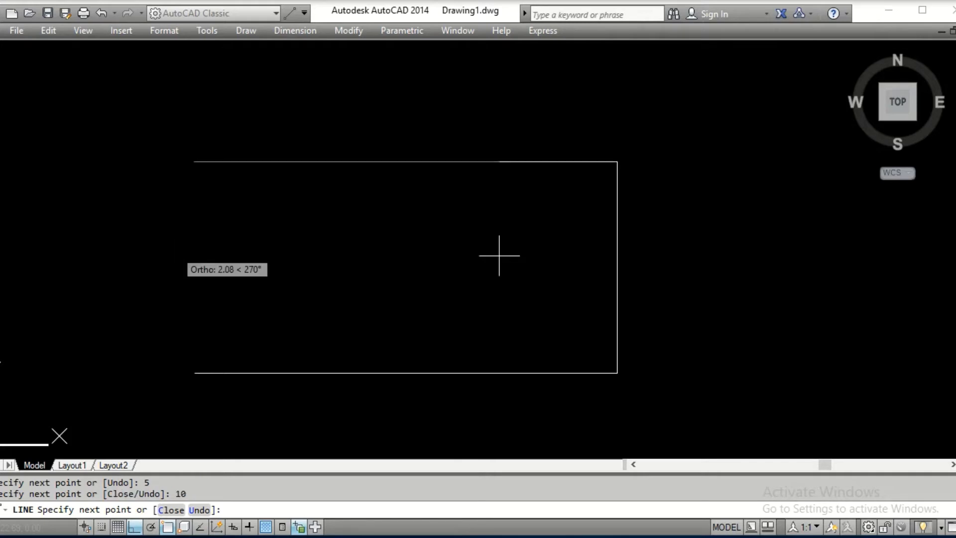
{"action": "left_click", "coordinate": [194, 372]}
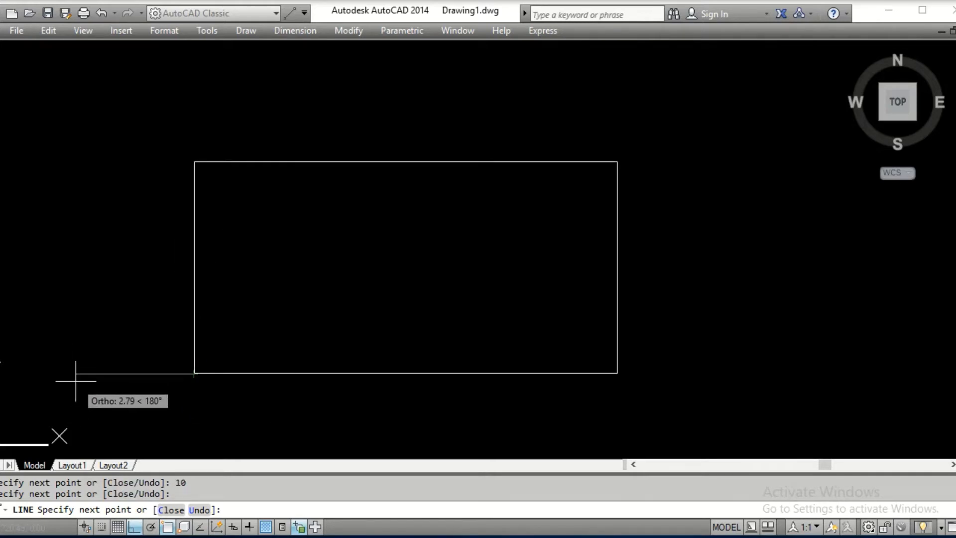
- End the current line and draw a new horizontal line 5 units to the right, starting in the empty area beside the rectangle
{"action": "key", "text": "Escape"}
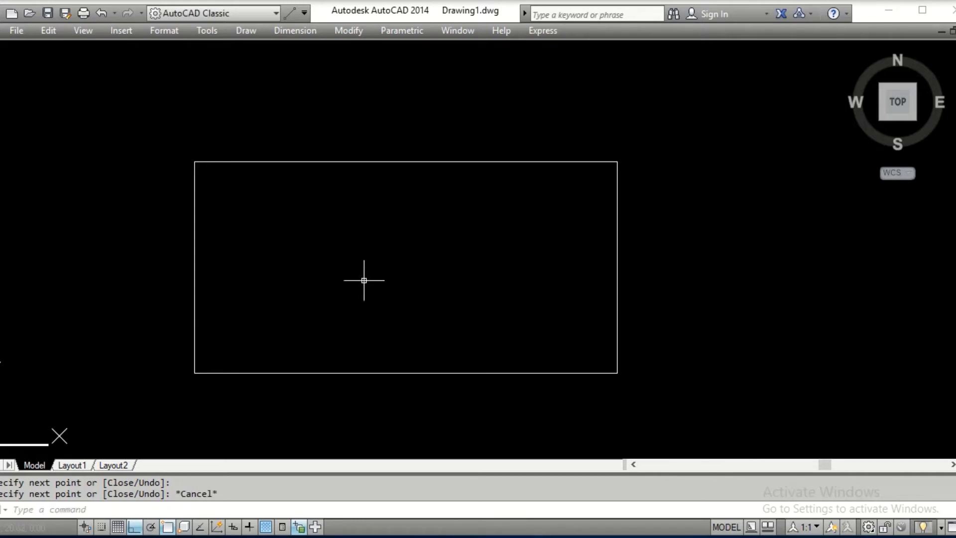
{"action": "middle_click_drag", "start_coordinate": [365, 277], "coordinate": [233, 285]}
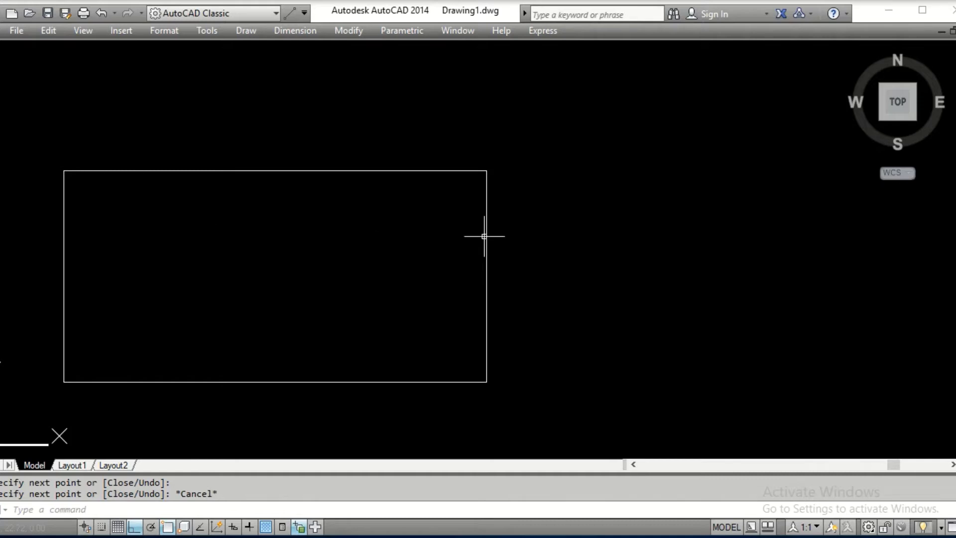
{"action": "mouse_move", "coordinate": [525, 269]}
{"action": "middle_mouse_down"}
{"action": "mouse_move", "coordinate": [455, 252]}
{"action": "mouse_move", "coordinate": [338, 269]}
{"action": "middle_mouse_up"}
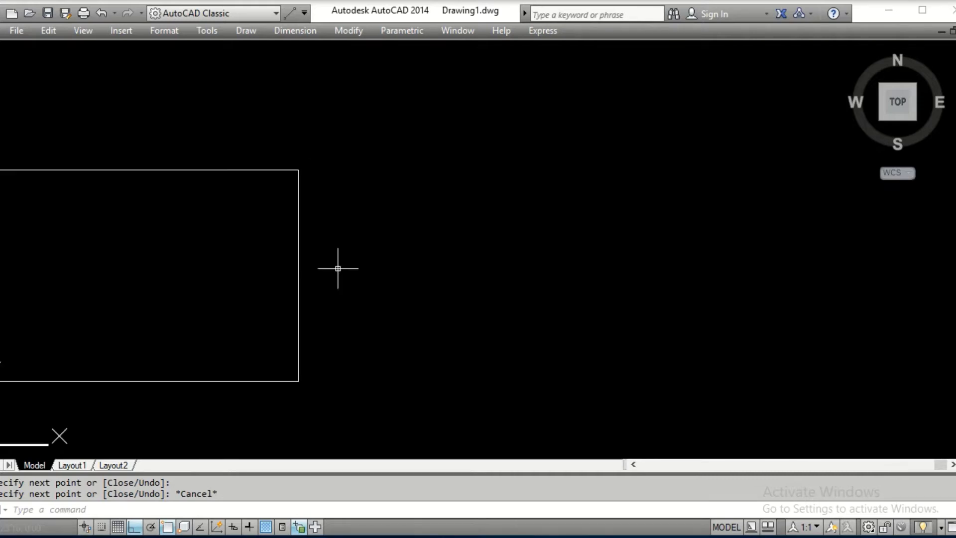
{"action": "type", "text": "L"}
{"action": "key", "text": "Return"}
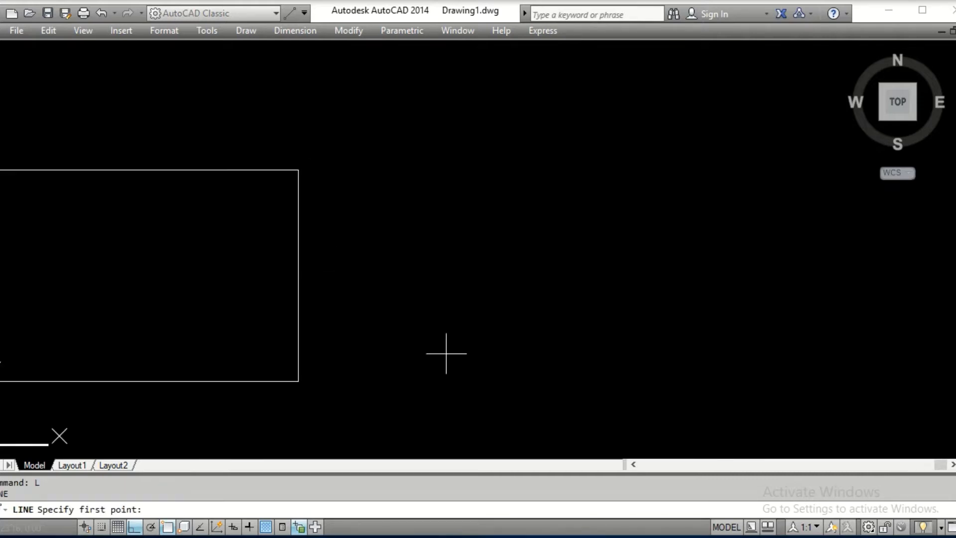
{"action": "left_click", "coordinate": [381, 376]}
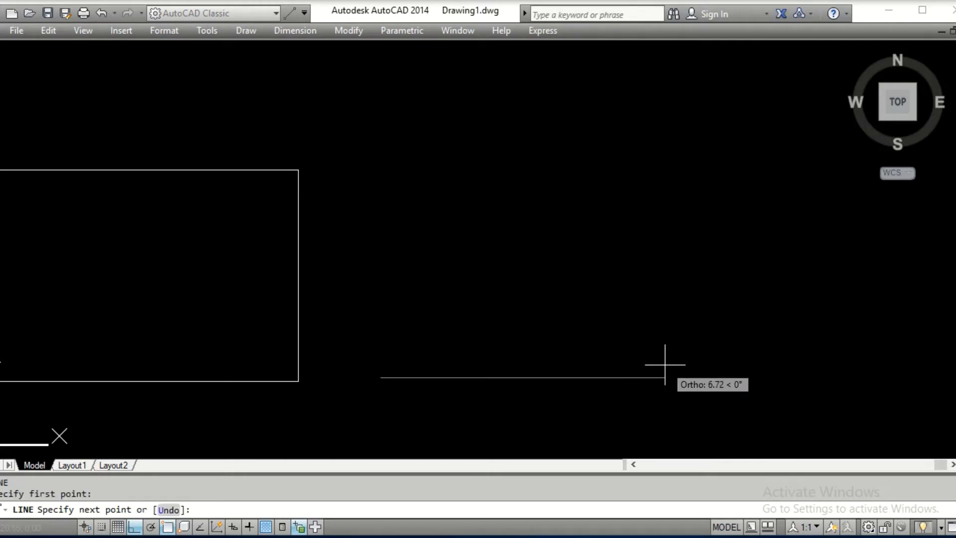
{"action": "type", "text": "5"}
{"action": "key", "text": "Return"}
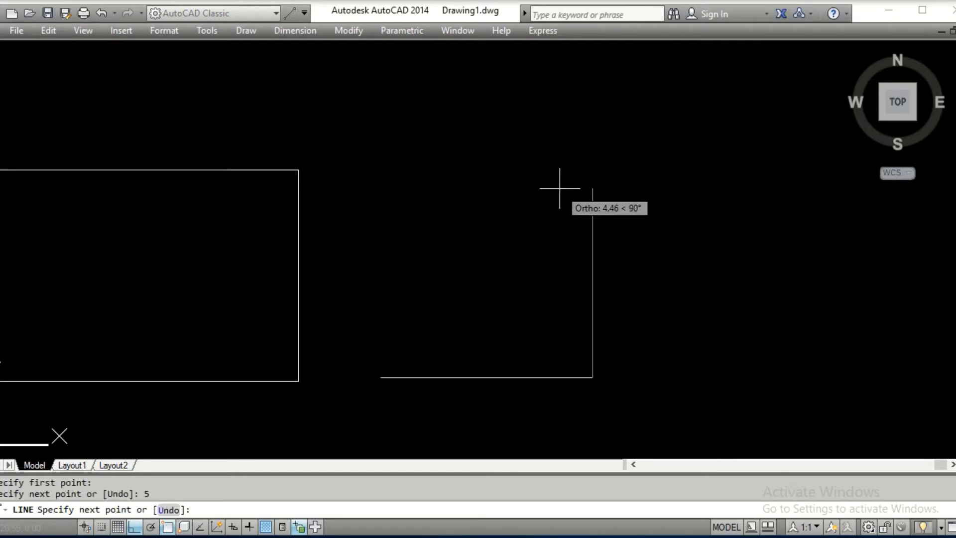
- Add a vertical side 6 units upward and connect it back to the base's start point to form a right triangle
{"action": "type", "text": "6"}
{"action": "key", "text": "Return"}
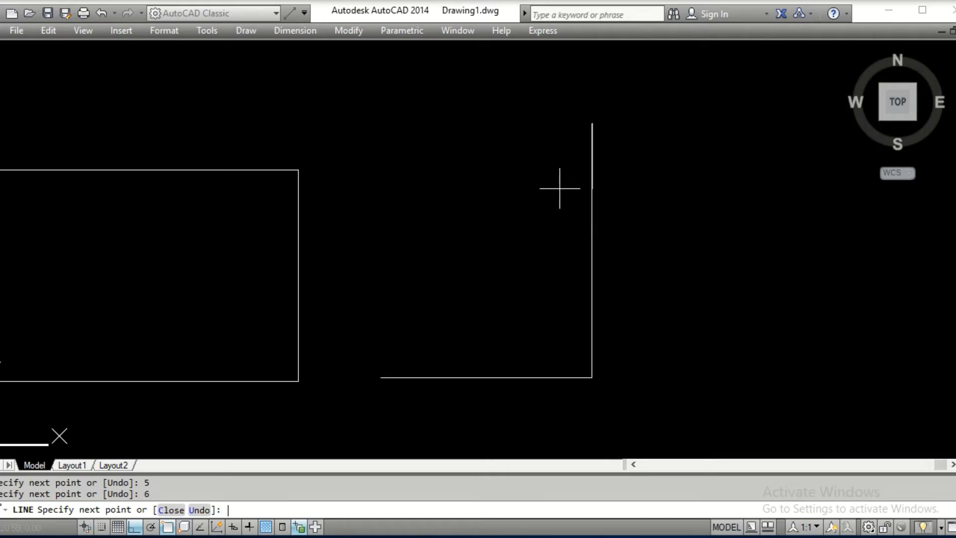
{"action": "left_click", "coordinate": [380, 377]}
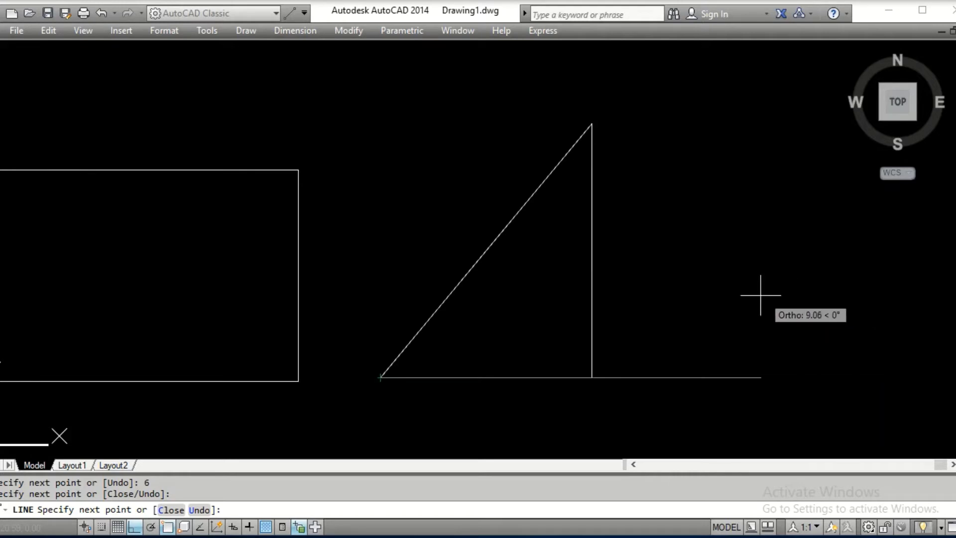
{"action": "key", "text": "Return"}
- Below the first rectangle, draw a line 10 units to the right and continue it 5 units upward
{"action": "scroll", "coordinate": [514, 330], "scroll_direction": "down", "scroll_amount": 2}
{"action": "mouse_move", "coordinate": [515, 331]}
{"action": "middle_mouse_down"}
{"action": "mouse_move", "coordinate": [591, 216]}
{"action": "mouse_move", "coordinate": [605, 223]}
{"action": "middle_mouse_up"}
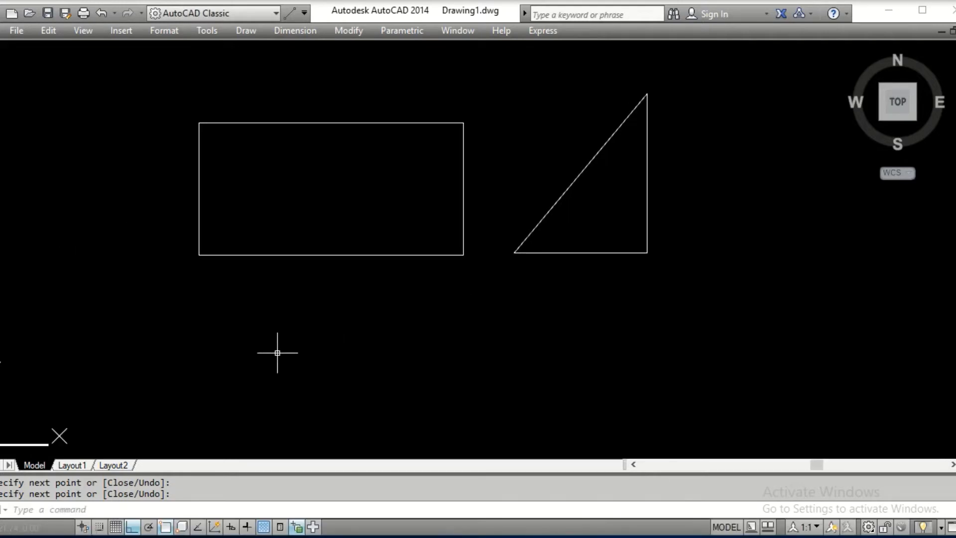
{"action": "type", "text": "L"}
{"action": "key", "text": "Return"}
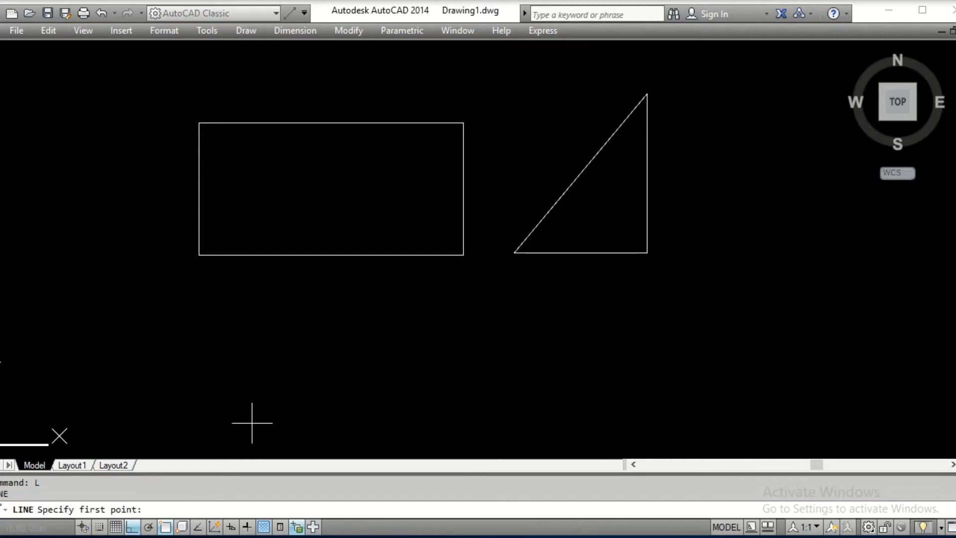
{"action": "middle_click_drag", "start_coordinate": [252, 422], "coordinate": [250, 320]}
{"action": "left_click", "coordinate": [199, 396]}
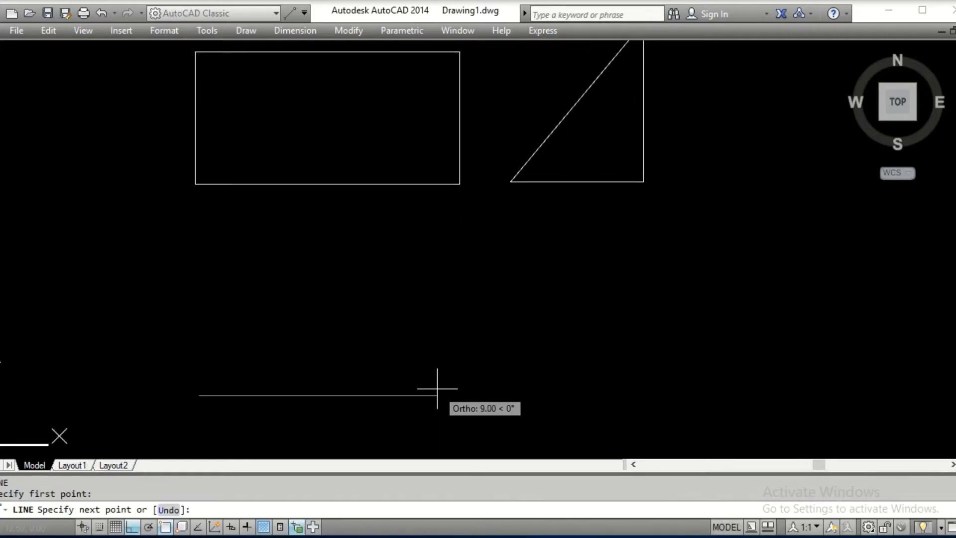
{"action": "type", "text": "10"}
{"action": "key", "text": "Return"}
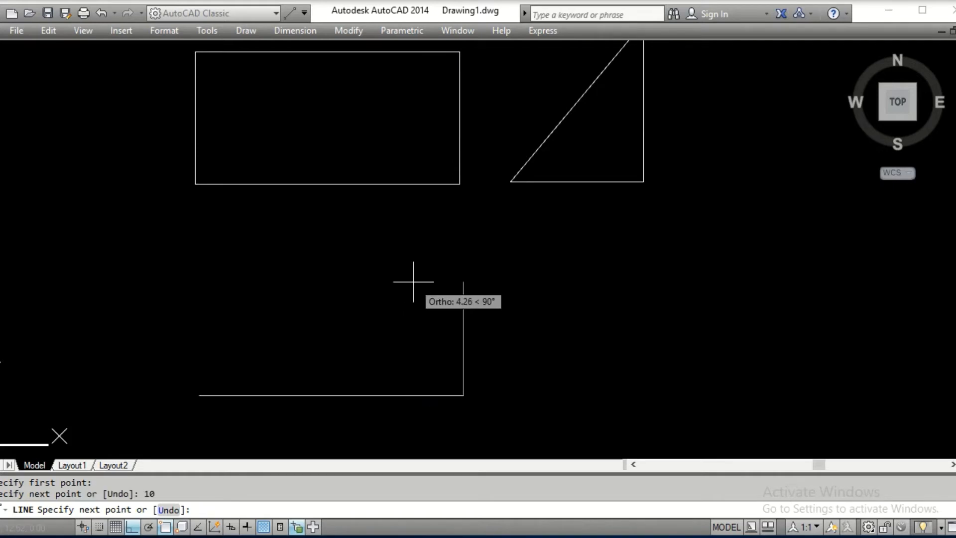
{"action": "type", "text": "5"}
{"action": "key", "text": "Return"}
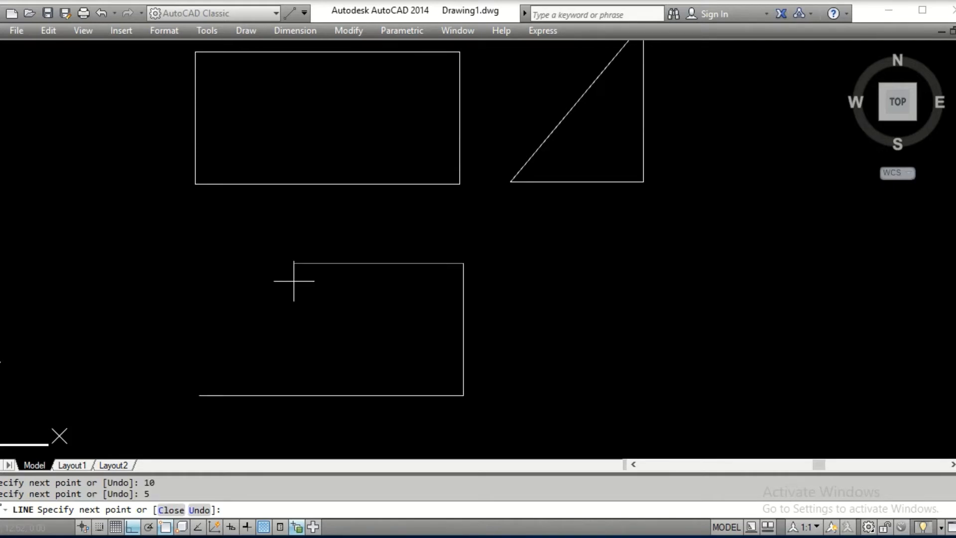
- Draw the second rectangle's top side 10 units to the left and finish the outline with the Close option
{"action": "type", "text": "10"}
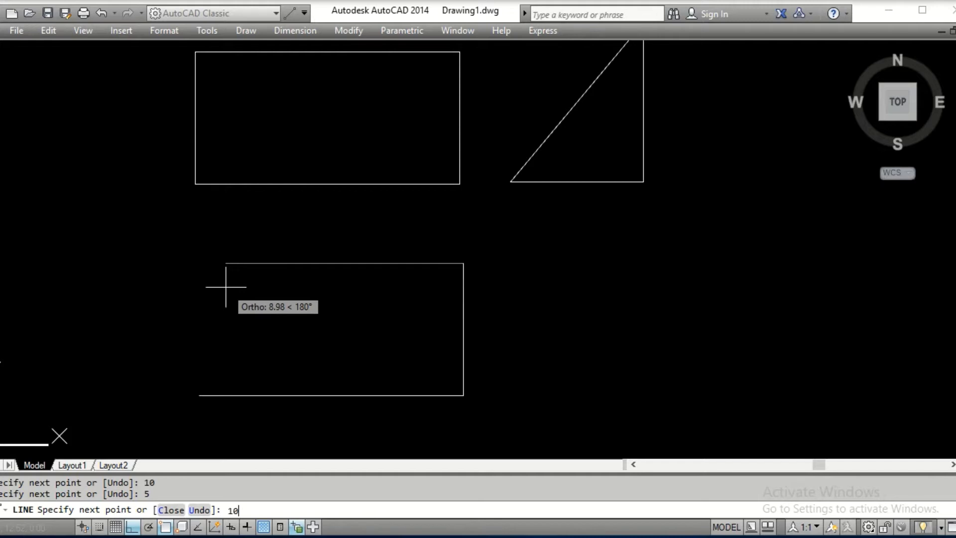
{"action": "key", "text": "Return"}
{"action": "type", "text": "c"}
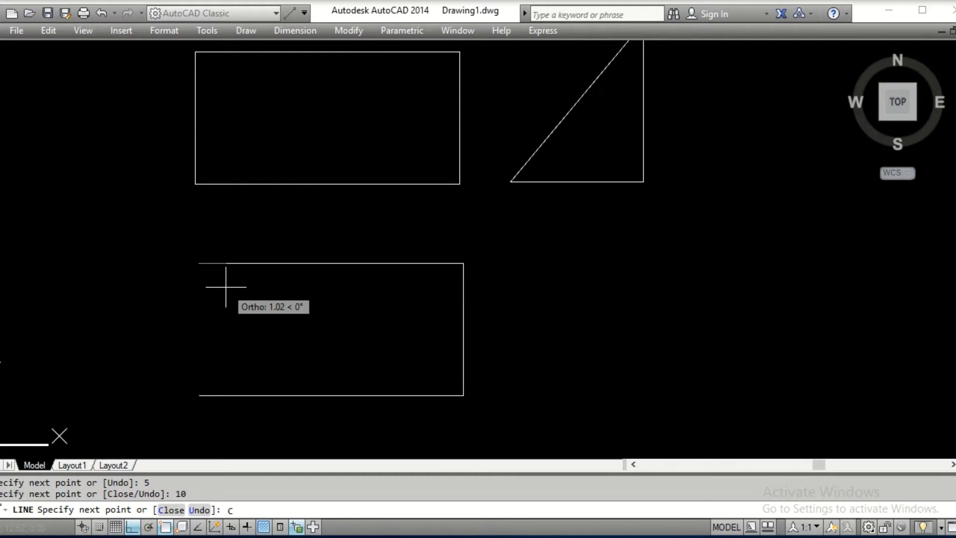
{"action": "key", "text": "Return"}
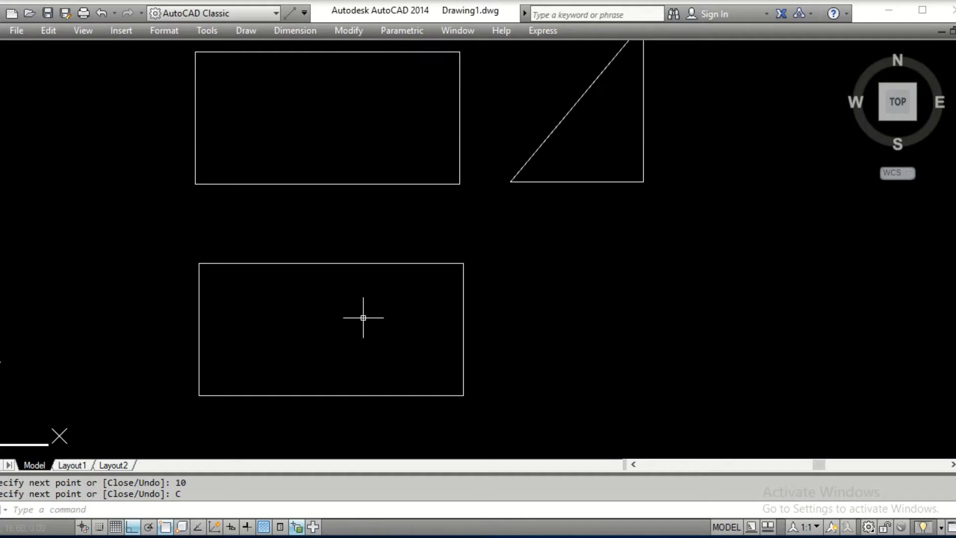
- Draw a right triangle beside the second rectangle, 5 units right and 5 units up, finished with the Close option
{"action": "middle_click_drag", "start_coordinate": [451, 317], "coordinate": [339, 341]}
{"action": "type", "text": "L"}
{"action": "key", "text": "Return"}
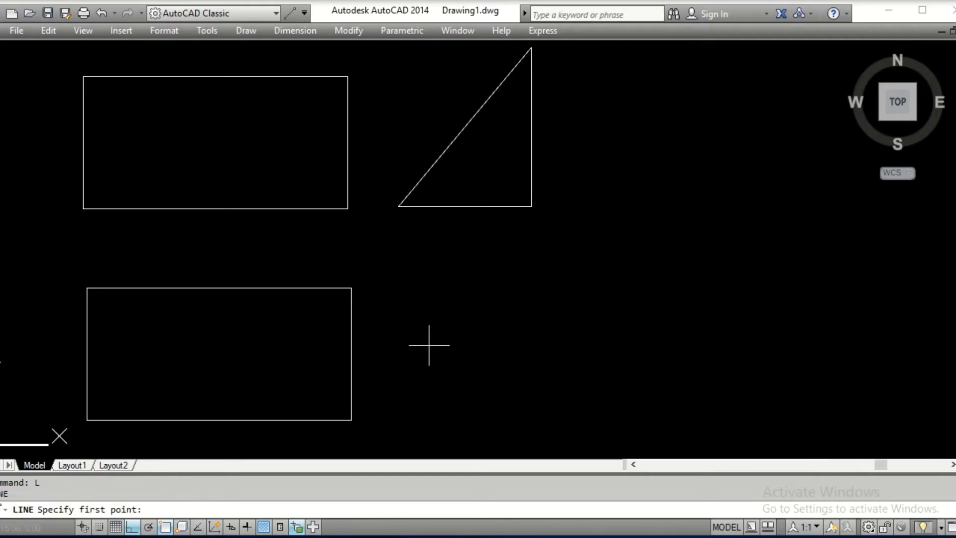
{"action": "left_click", "coordinate": [441, 415]}
{"action": "type", "text": "5"}
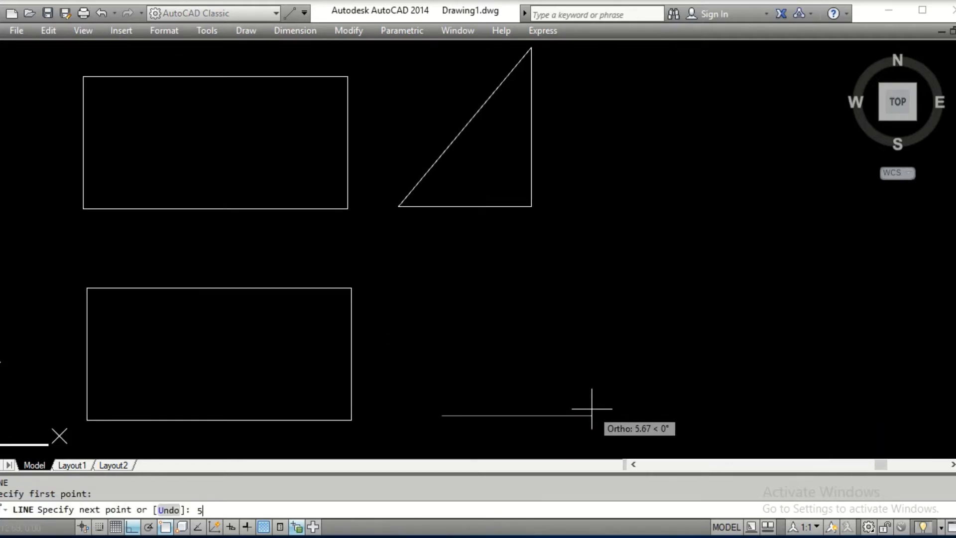
{"action": "key", "text": "Return"}
{"action": "type", "text": "5"}
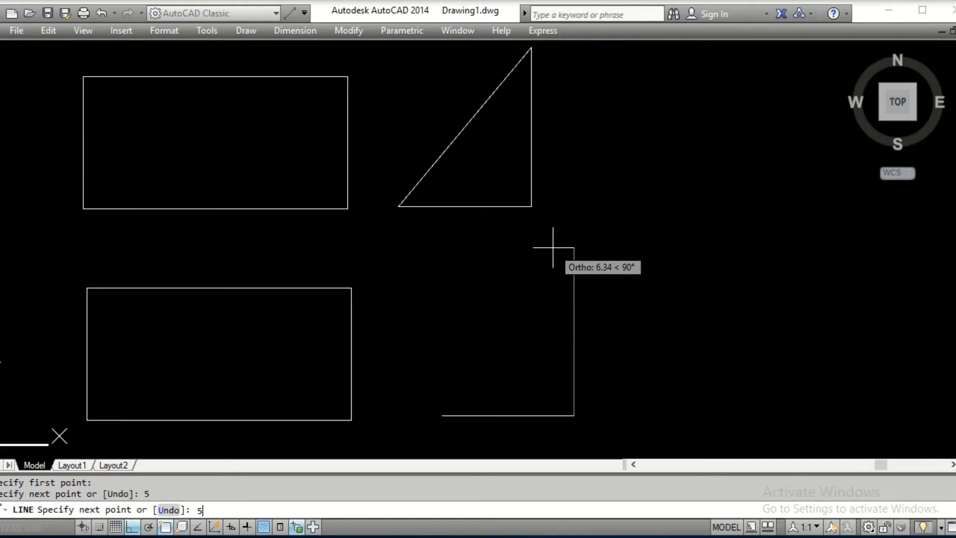
{"action": "key", "text": "Return"}
{"action": "type", "text": "c"}
{"action": "key", "text": "Return"}
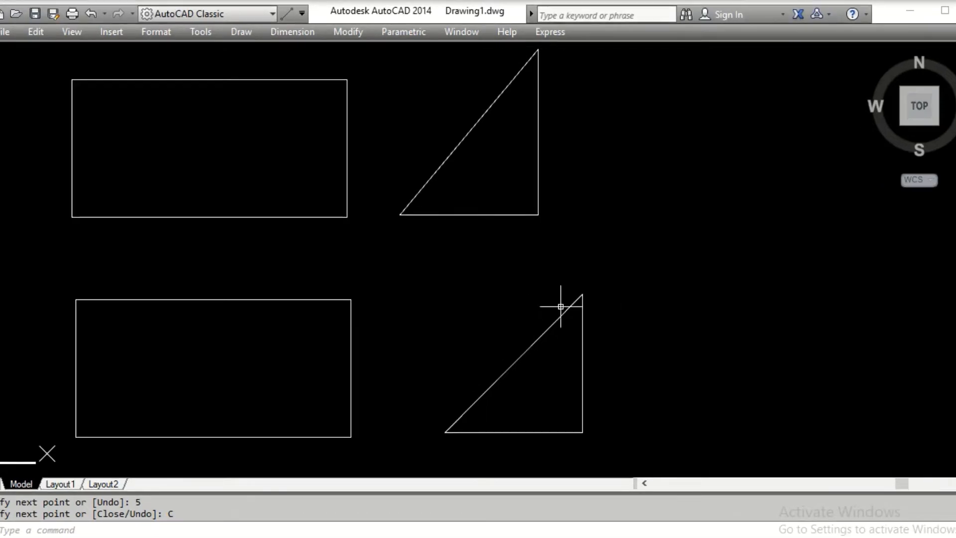
- Draw a stepped line beside the second triangle, going 5 units right, 3 units up and 5 units right
{"action": "middle_click_drag", "start_coordinate": [562, 305], "coordinate": [382, 302]}
{"action": "key", "text": "Escape"}
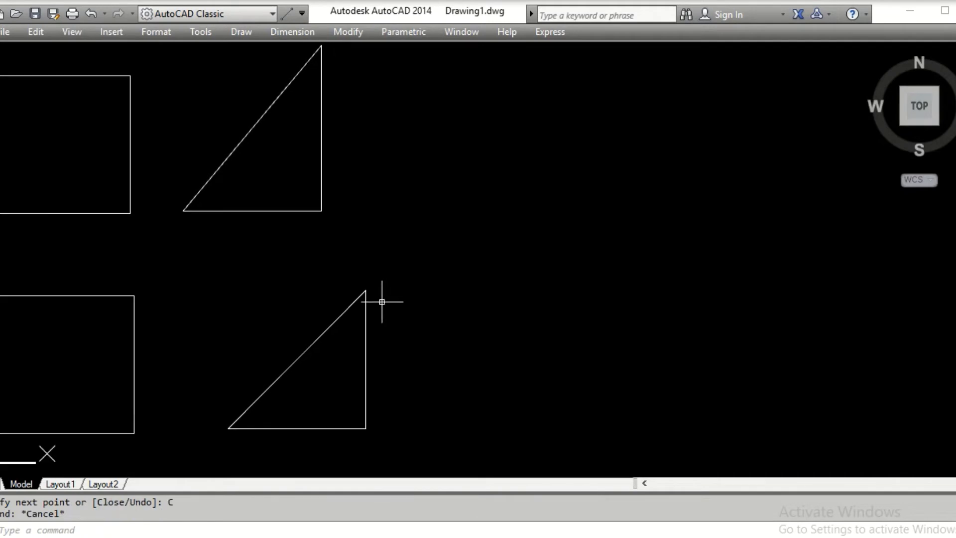
{"action": "type", "text": "l"}
{"action": "key", "text": "Return"}
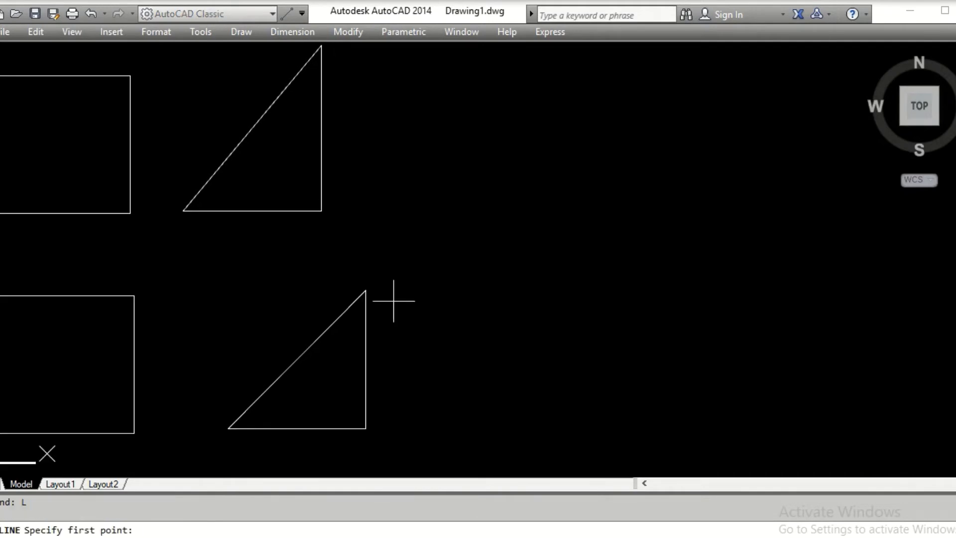
{"action": "left_click", "coordinate": [471, 384]}
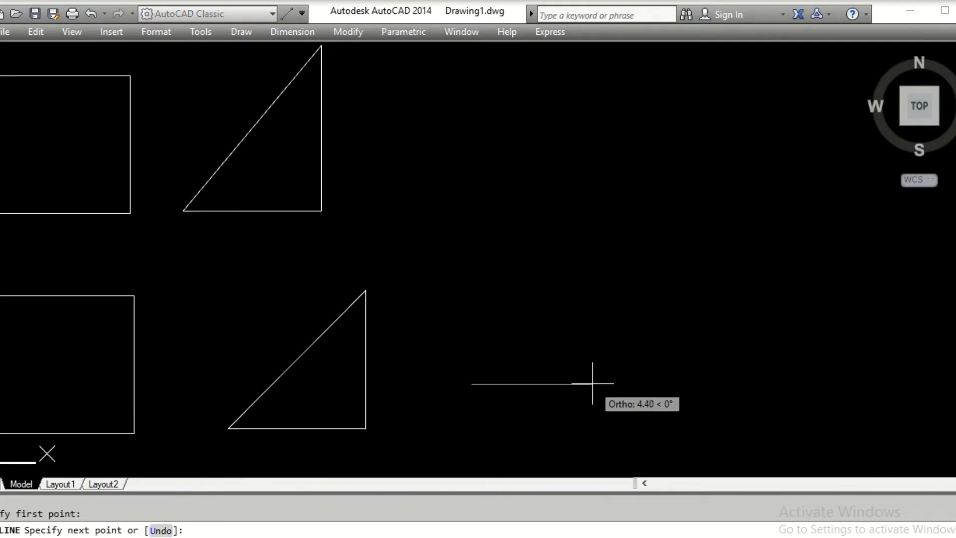
{"action": "type", "text": "5"}
{"action": "key", "text": "Return"}
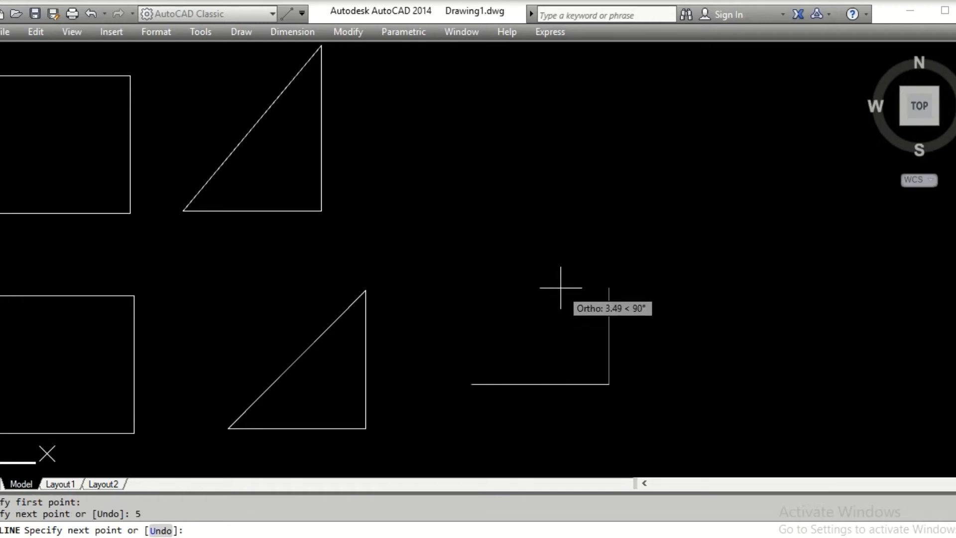
{"action": "type", "text": "3"}
{"action": "key", "text": "Return"}
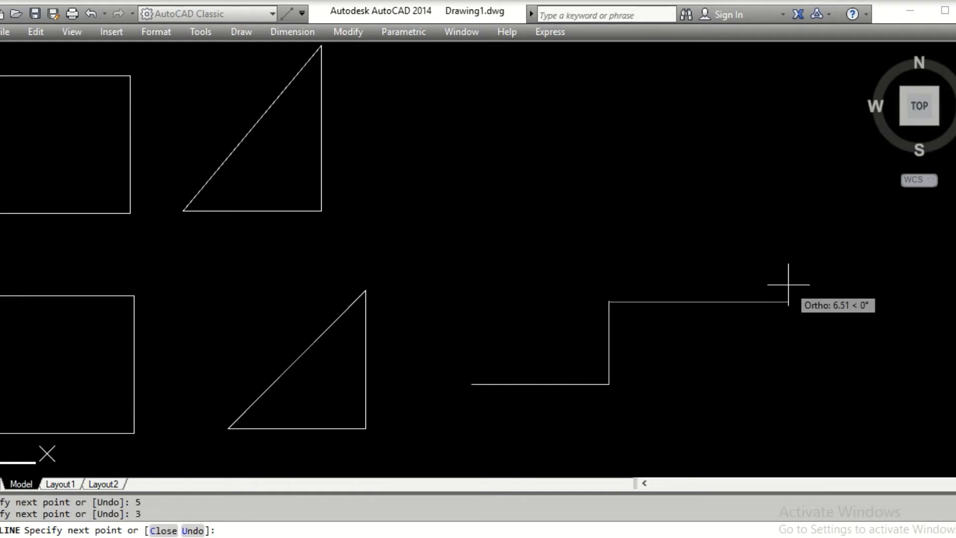
{"action": "type", "text": "5"}
{"action": "key", "text": "Return"}
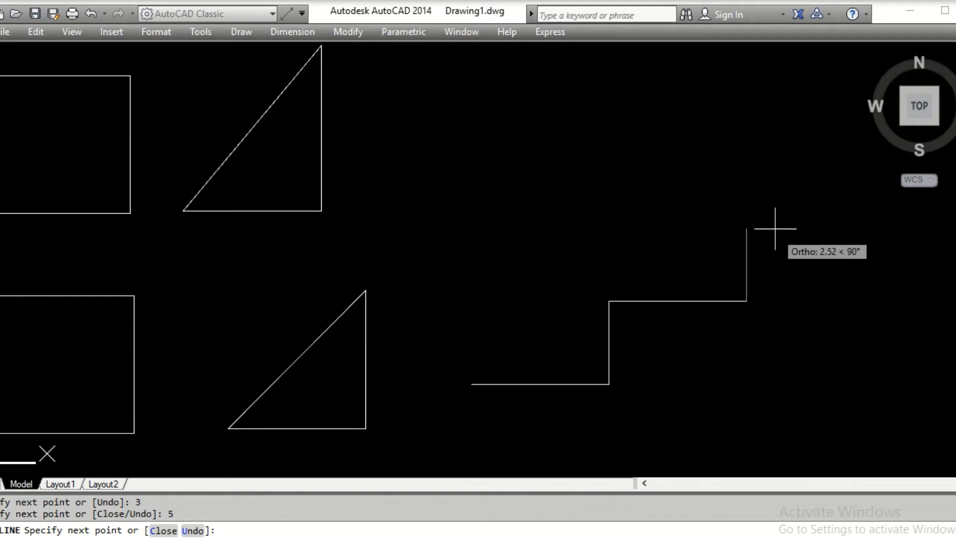
- Draw a 33-unit vertical line up from the end of the stepped line and erase it again
{"action": "type", "text": "3"}
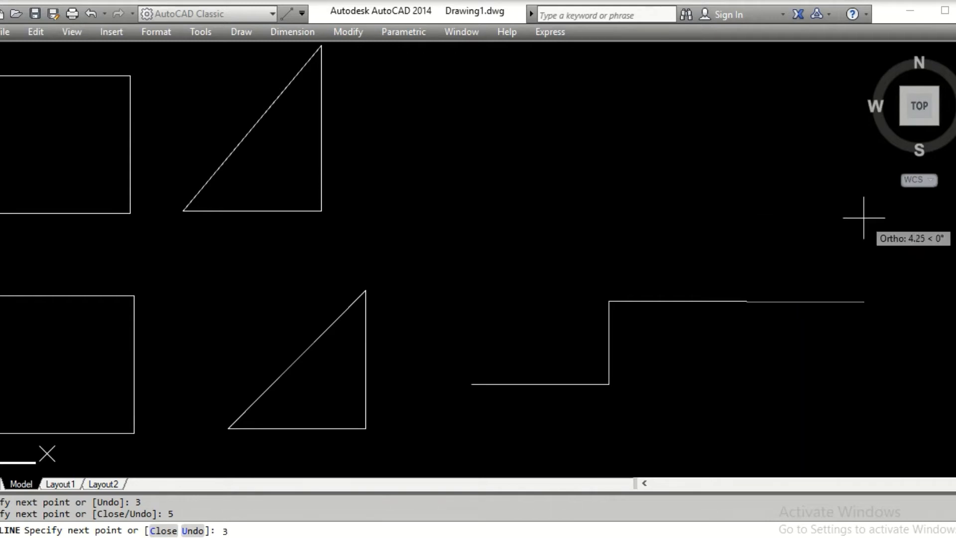
{"action": "type", "text": "3"}
{"action": "key", "text": "Return"}
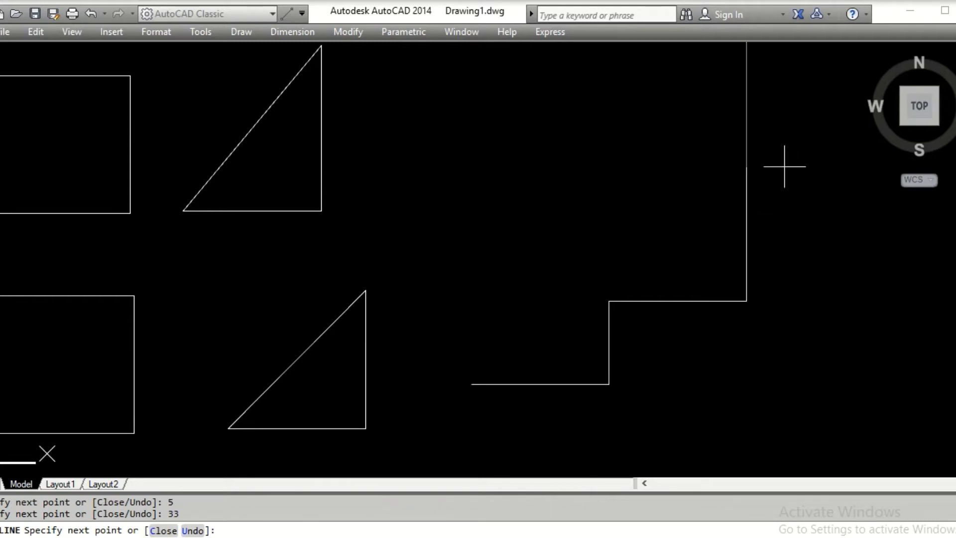
{"action": "key", "text": "Return"}
{"action": "scroll", "coordinate": [742, 207], "scroll_direction": "down", "scroll_amount": 2}
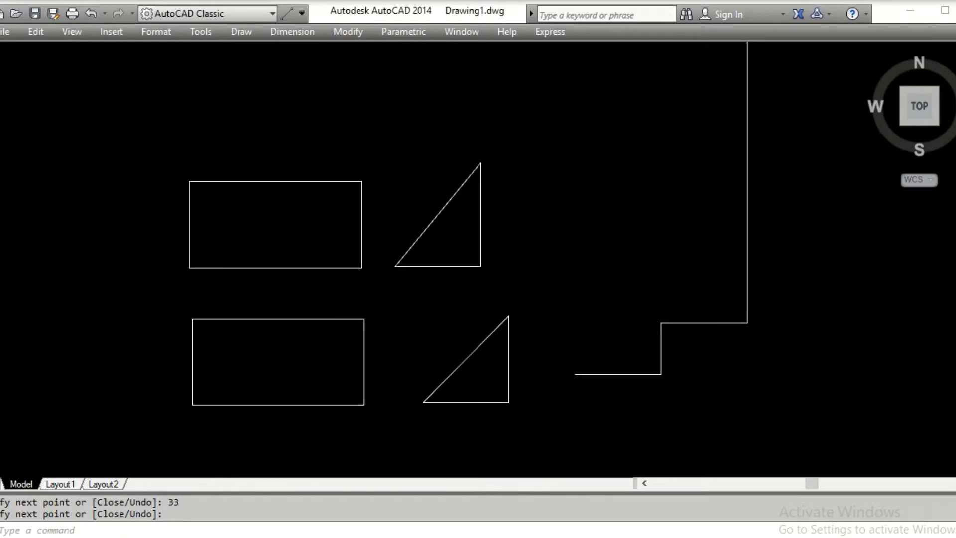
{"action": "left_click", "coordinate": [748, 221]}
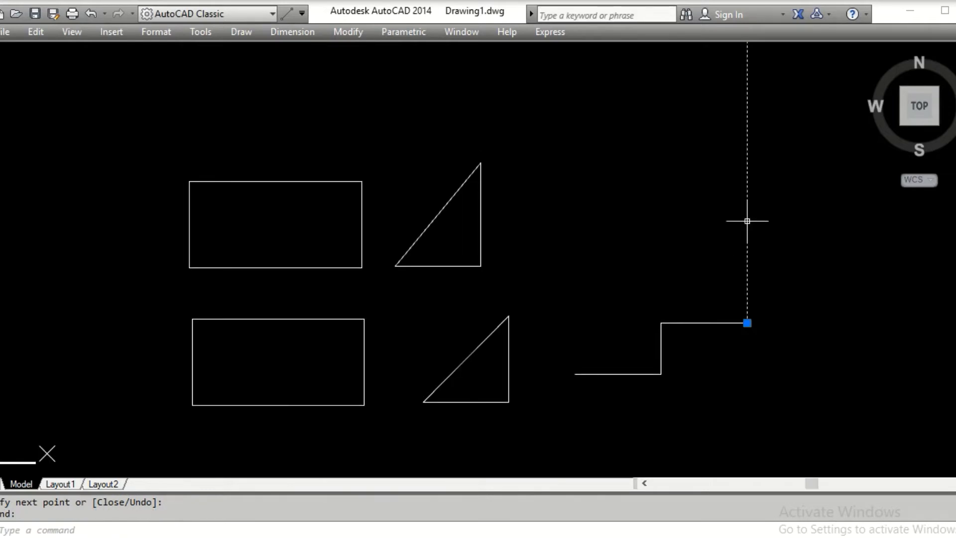
{"action": "key", "text": "Delete"}
- Draw a vertical line 3 units upward from the free right endpoint of the stepped line
{"action": "type", "text": "l"}
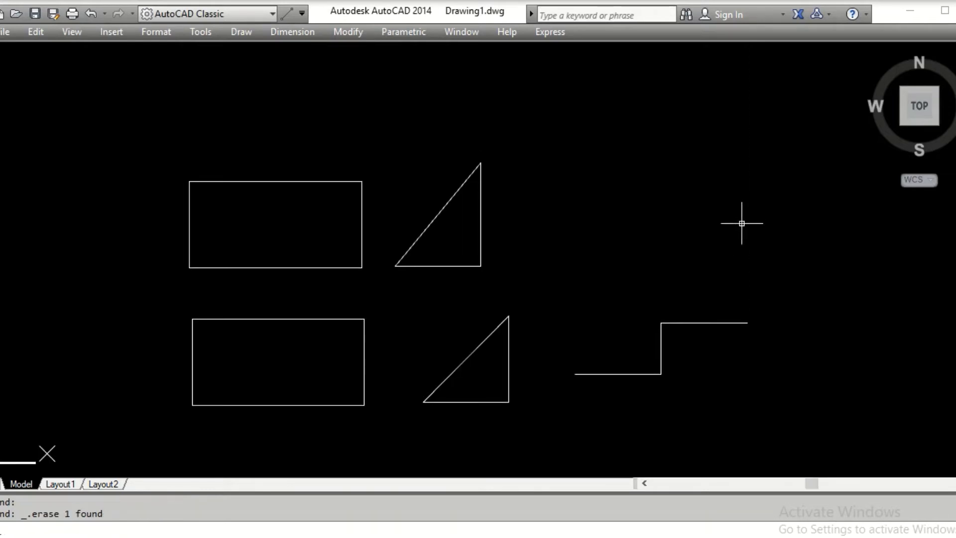
{"action": "key", "text": "Return"}
{"action": "left_click", "coordinate": [748, 322]}
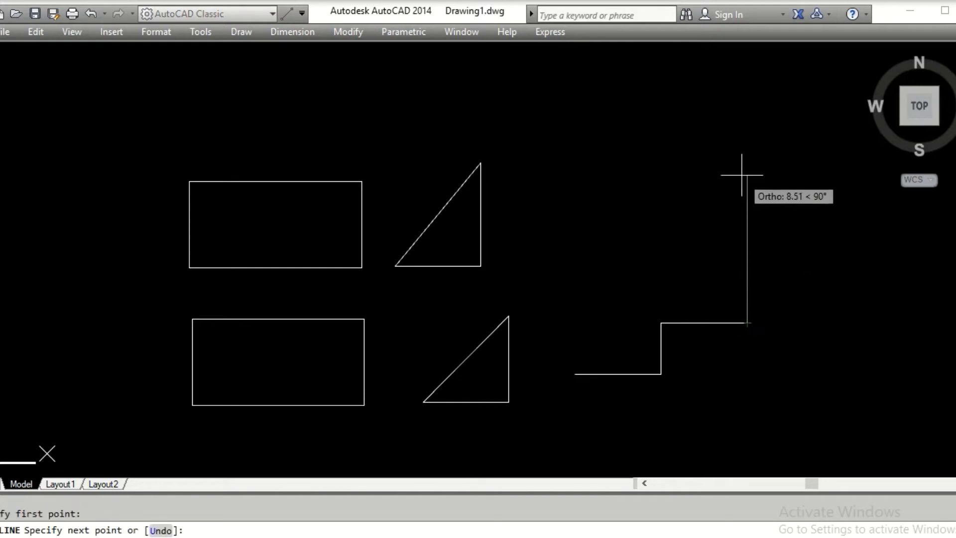
{"action": "type", "text": "3"}
{"action": "key", "text": "Return"}
{"action": "key", "text": "Return"}
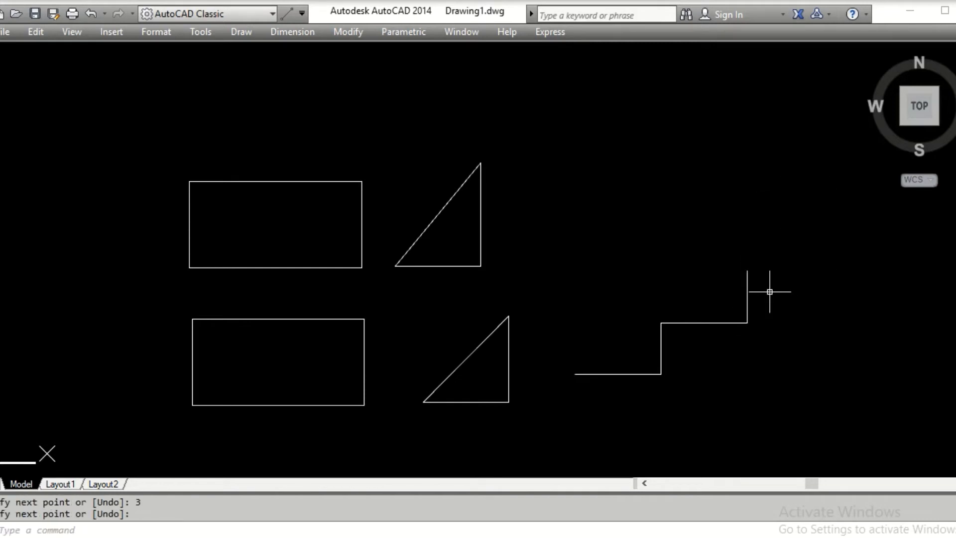
- Draw a horizontal line 5 units to the right in the empty area below the stepped line
{"action": "middle_click_drag", "start_coordinate": [743, 272], "coordinate": [578, 189]}
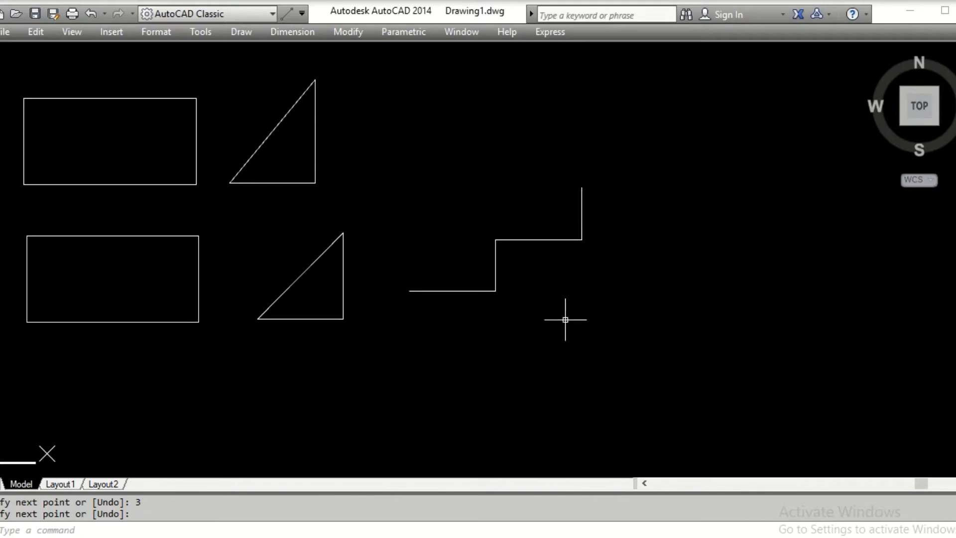
{"action": "type", "text": "L"}
{"action": "key", "text": "Return"}
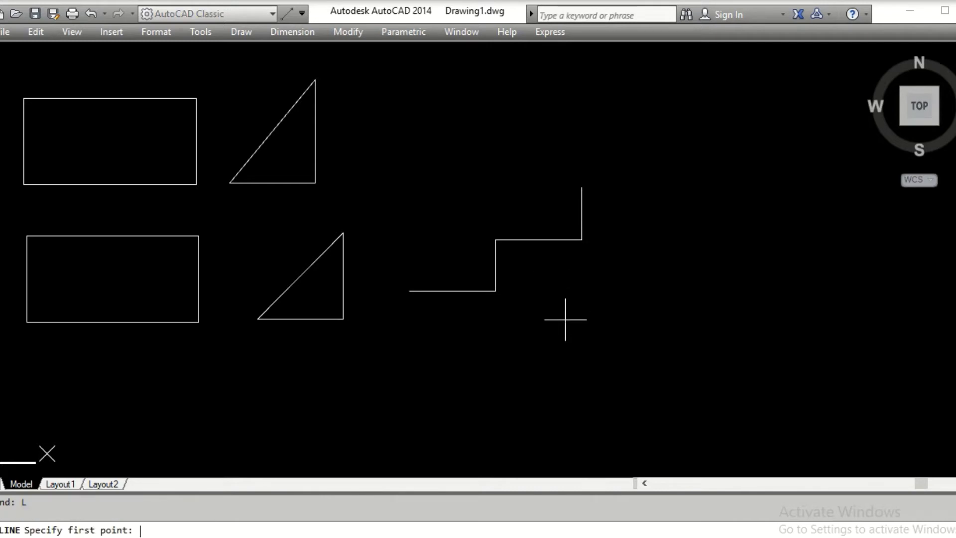
{"action": "middle_click_drag", "start_coordinate": [580, 328], "coordinate": [643, 249]}
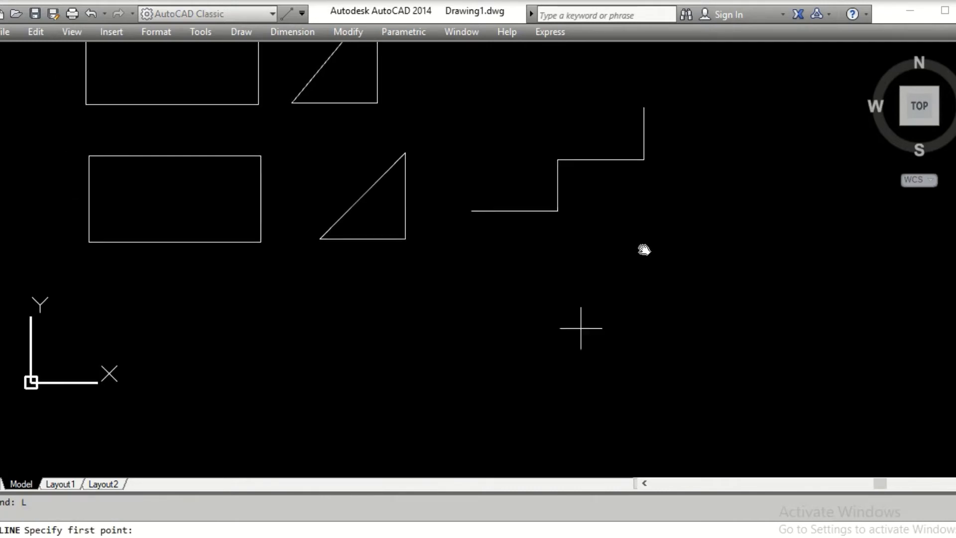
{"action": "left_click", "coordinate": [483, 371]}
{"action": "type", "text": "5"}
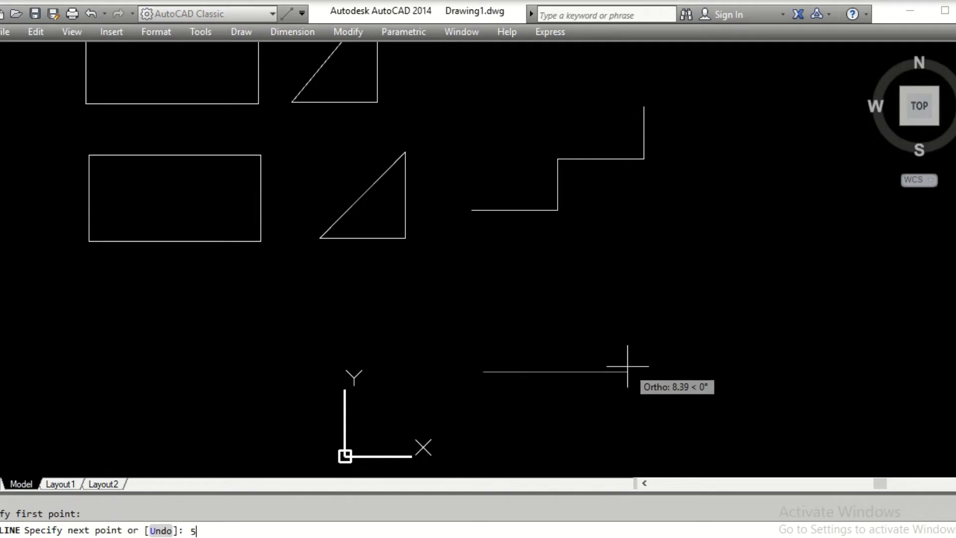
{"action": "key", "text": "Return"}
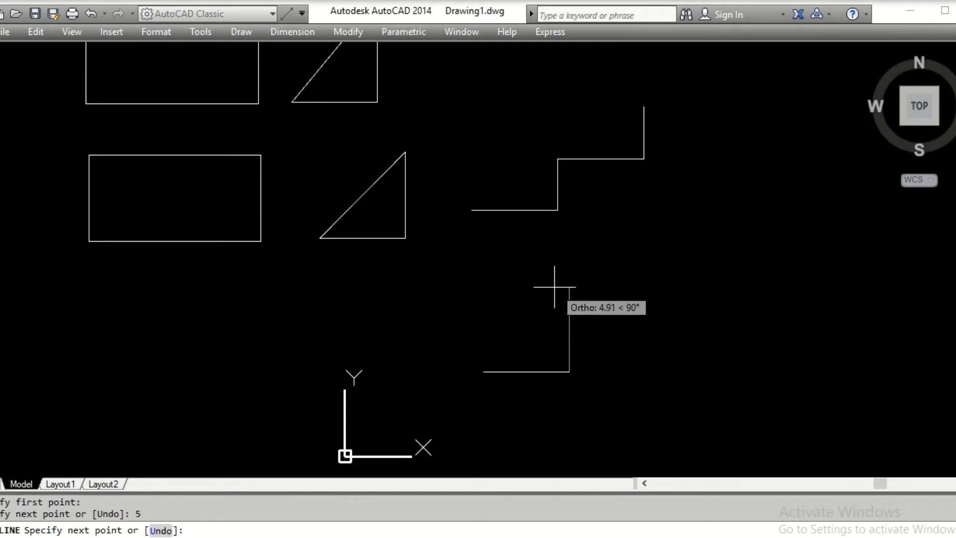
{"action": "key", "text": "Return"}
- Continue from the horizontal line's right endpoint with lines 5 units up, 5 right, 5 down and 5 right
{"action": "scroll", "coordinate": [562, 347], "scroll_direction": "up", "scroll_amount": 4}
{"action": "key", "text": "Return"}
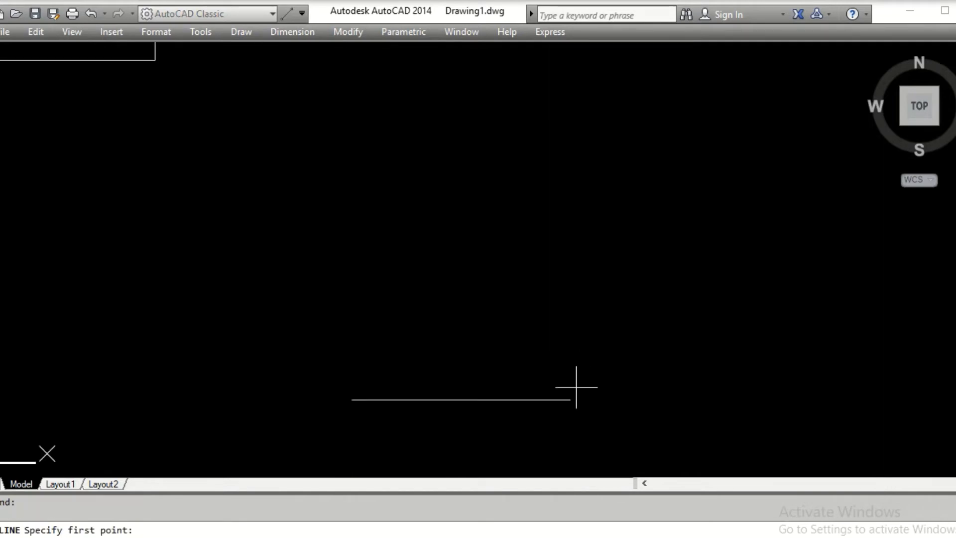
{"action": "left_click", "coordinate": [570, 399]}
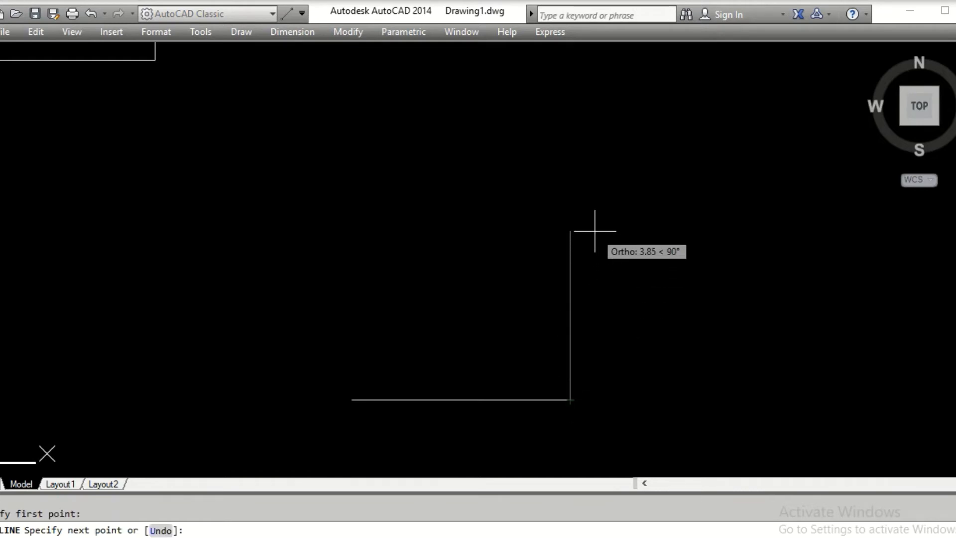
{"action": "type", "text": "5"}
{"action": "key", "text": "Return"}
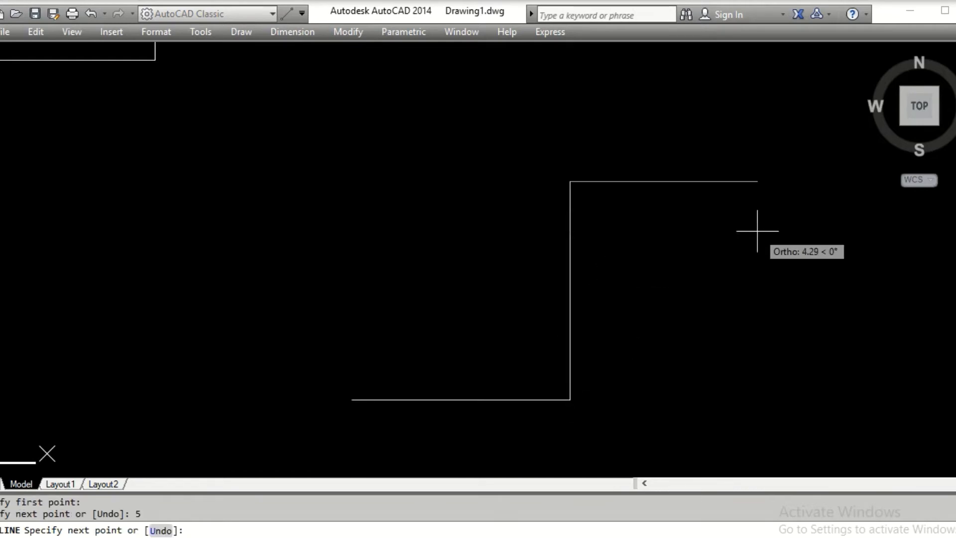
{"action": "type", "text": "5"}
{"action": "key", "text": "Return"}
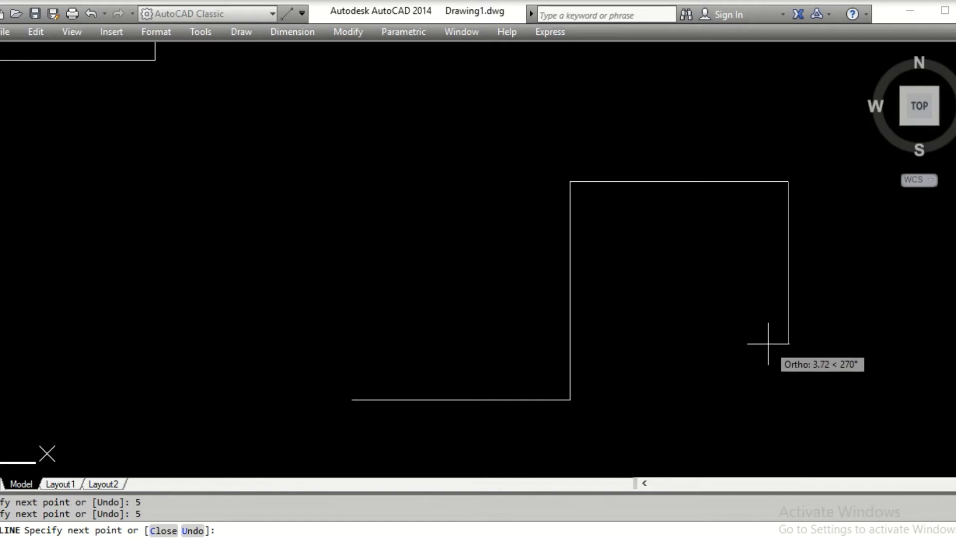
{"action": "type", "text": "5"}
{"action": "key", "text": "Return"}
{"action": "middle_click_drag", "start_coordinate": [788, 345], "coordinate": [649, 297]}
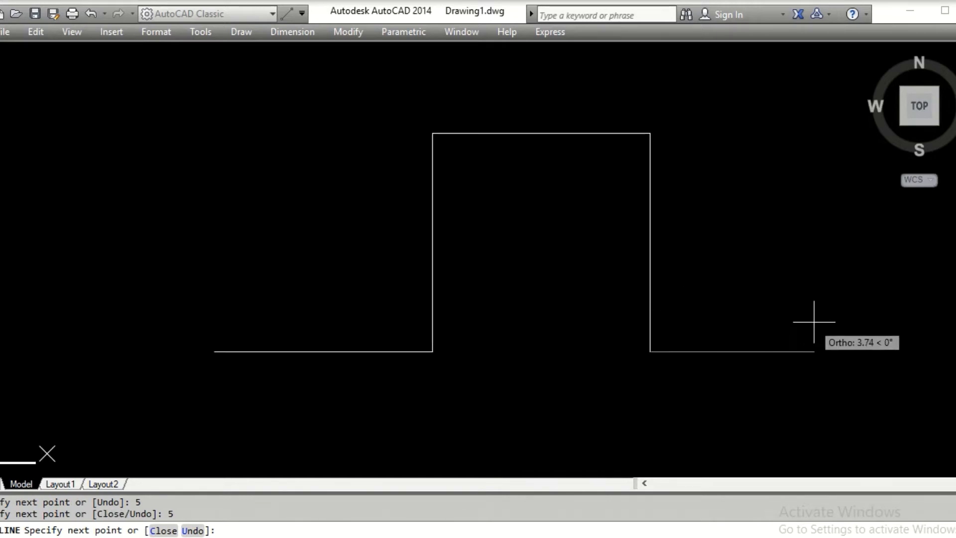
{"action": "scroll", "coordinate": [813, 321], "scroll_direction": "down", "scroll_amount": 6}
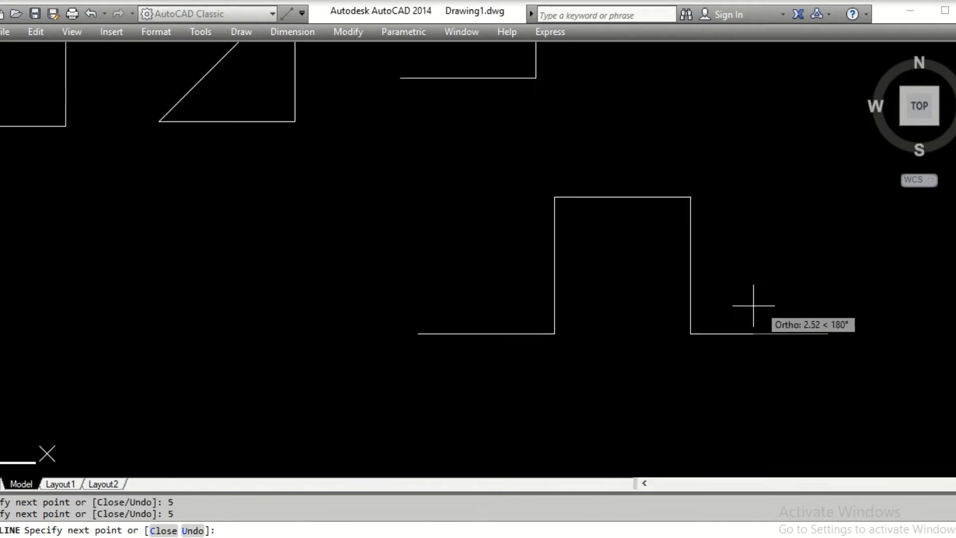
{"action": "key", "text": "Return"}
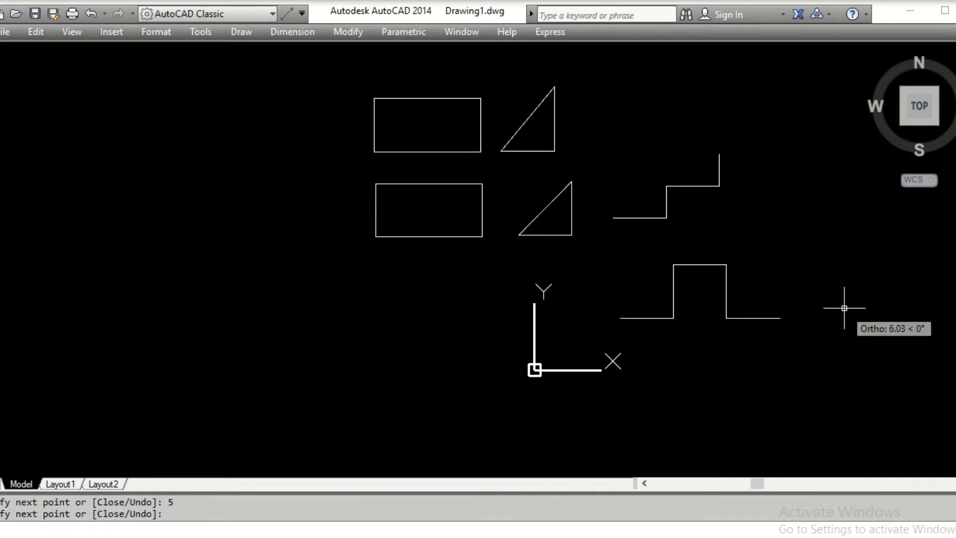
- Erase all the practice figures: both rectangles, both triangles, the stepped line and the raised square profile
{"action": "mouse_move", "coordinate": [727, 264]}
{"action": "middle_mouse_down"}
{"action": "mouse_move", "coordinate": [611, 323]}
{"action": "mouse_move", "coordinate": [500, 294]}
{"action": "middle_mouse_up"}
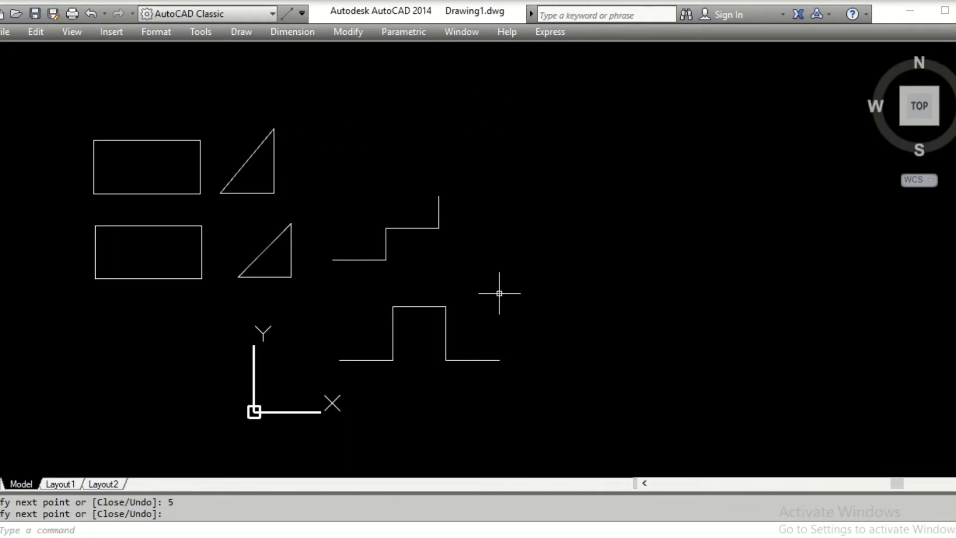
{"action": "scroll", "coordinate": [440, 271], "scroll_direction": "up", "scroll_amount": 3}
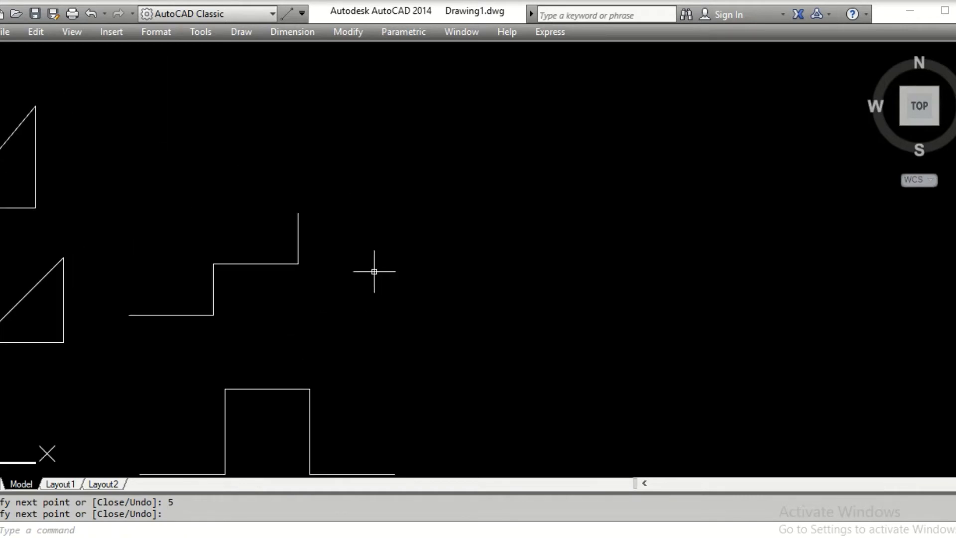
{"action": "mouse_move", "coordinate": [374, 271]}
{"action": "middle_mouse_down"}
{"action": "mouse_move", "coordinate": [371, 284]}
{"action": "mouse_move", "coordinate": [692, 290]}
{"action": "mouse_move", "coordinate": [679, 217]}
{"action": "middle_mouse_up"}
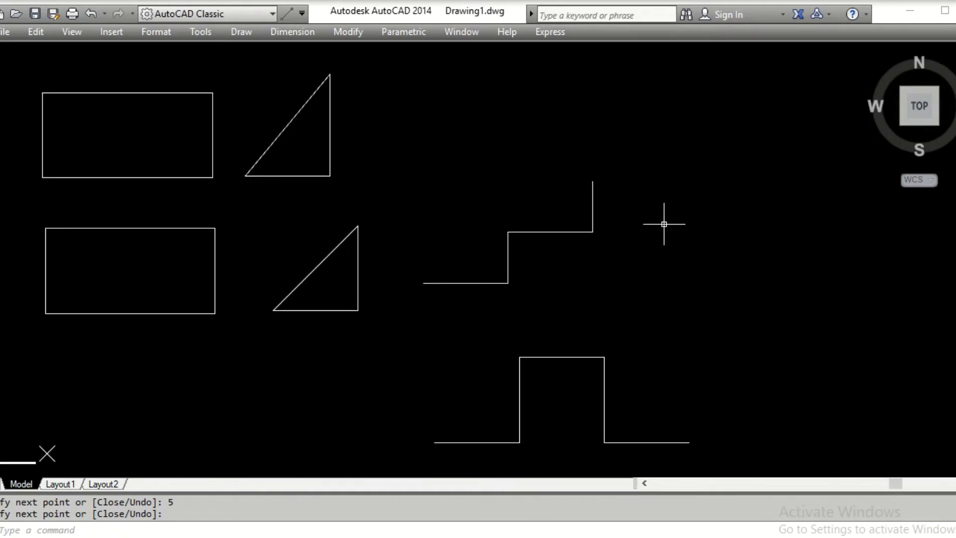
{"action": "mouse_move", "coordinate": [607, 222]}
{"action": "middle_mouse_down"}
{"action": "mouse_move", "coordinate": [557, 240]}
{"action": "mouse_move", "coordinate": [521, 235]}
{"action": "mouse_move", "coordinate": [670, 231]}
{"action": "middle_mouse_up"}
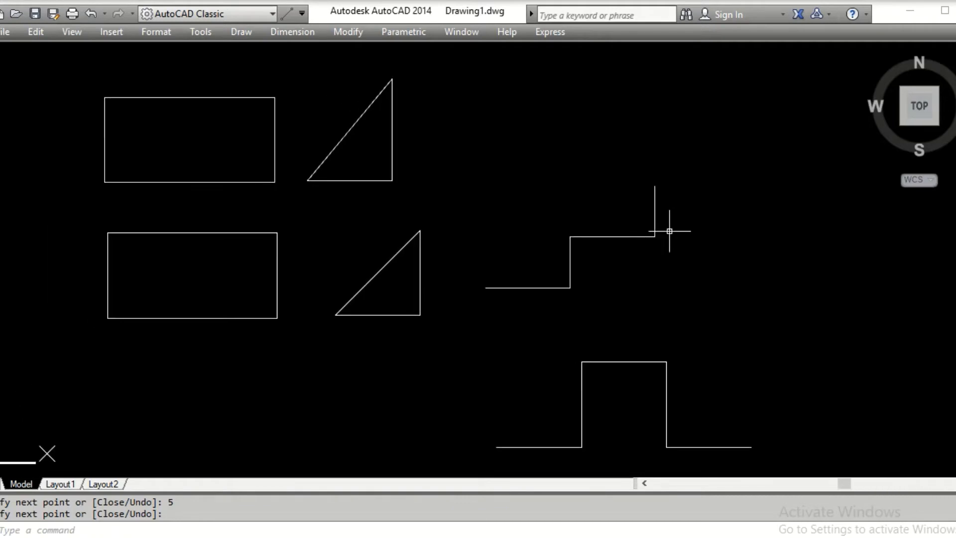
{"action": "scroll", "coordinate": [669, 231], "scroll_direction": "down", "scroll_amount": 2}
{"action": "left_click", "coordinate": [263, 105]}
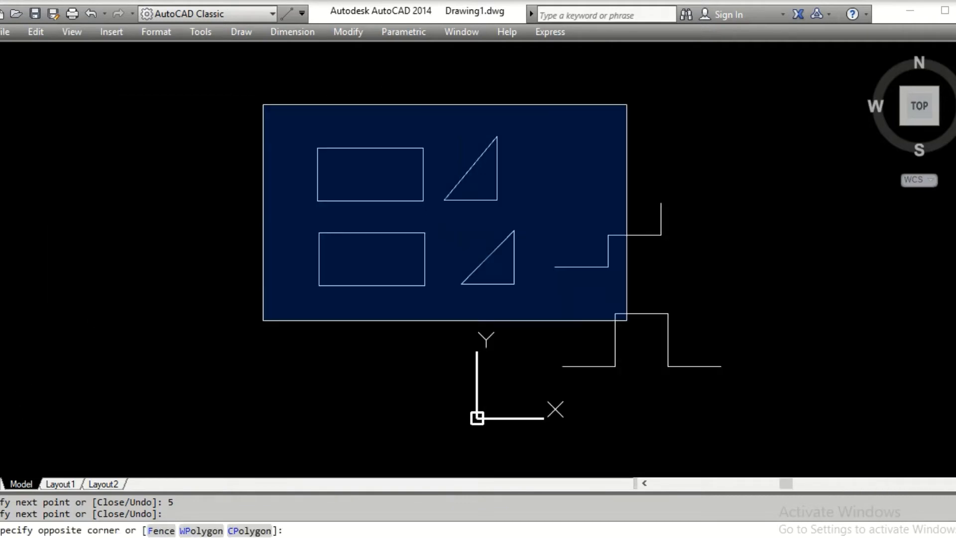
{"action": "left_click", "coordinate": [755, 383]}
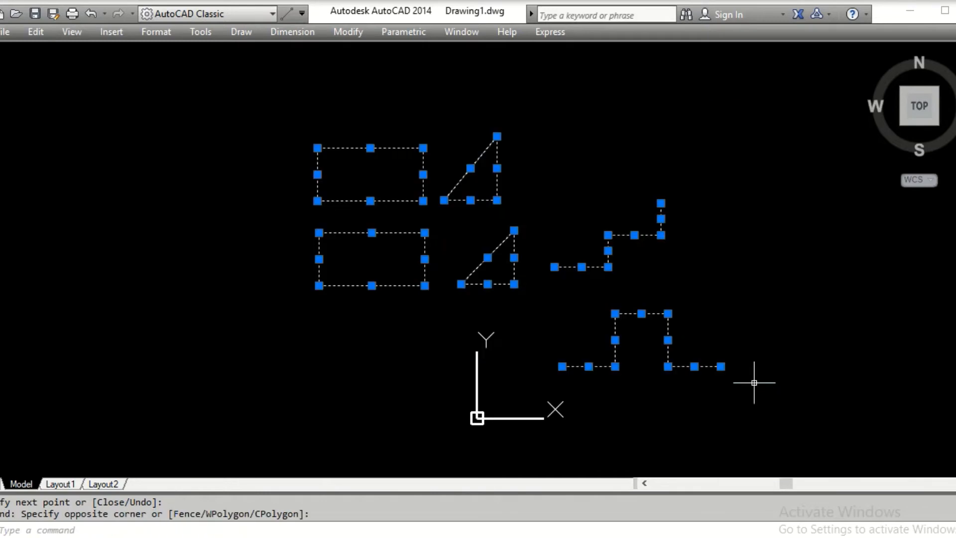
{"action": "key", "text": "Delete"}
{"action": "scroll", "coordinate": [340, 261], "scroll_direction": "up", "scroll_amount": 3}
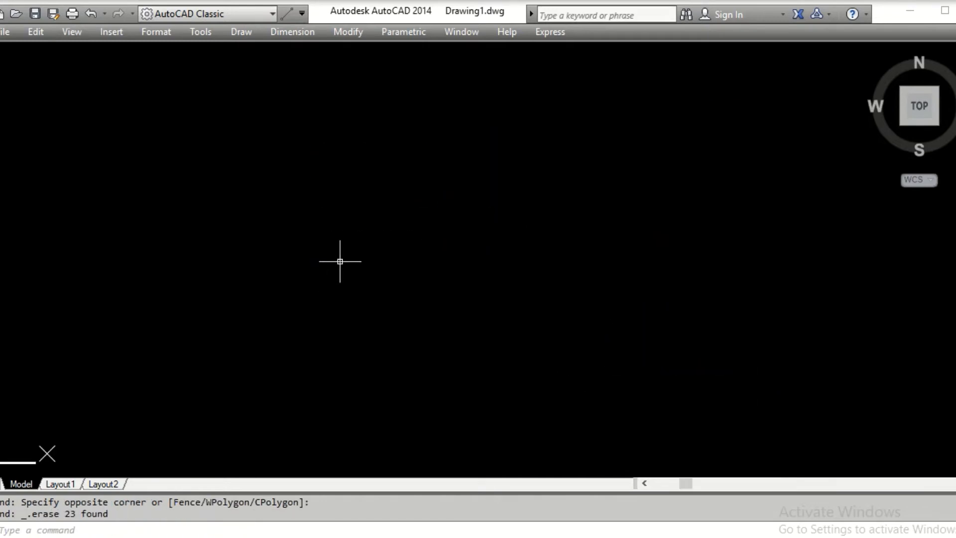
{"action": "type", "text": "l"}
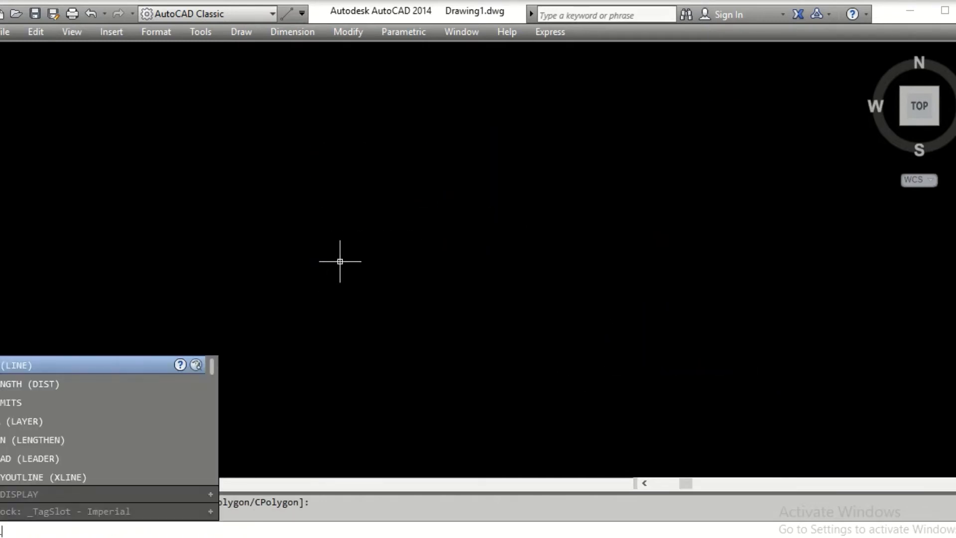
{"action": "key", "text": "Return"}
{"action": "left_click", "coordinate": [165, 323]}
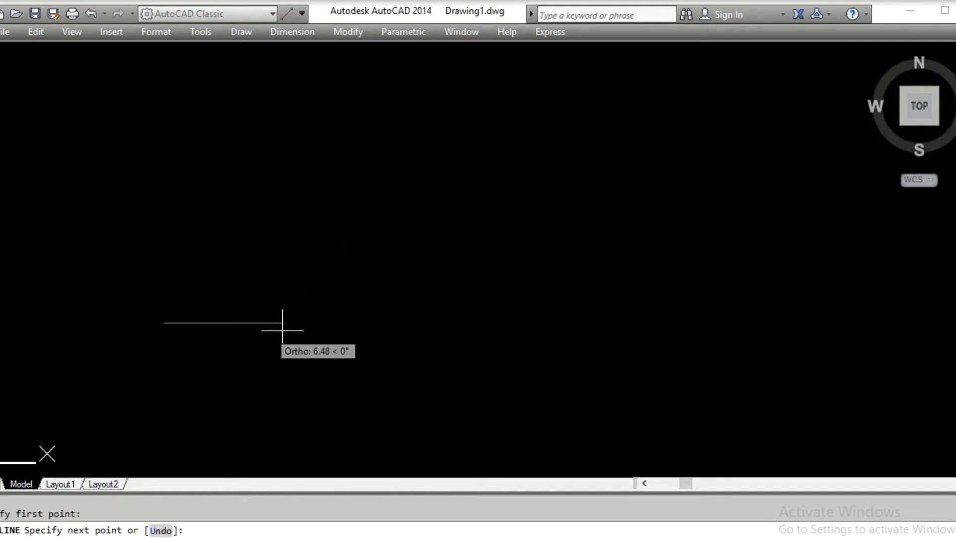
{"action": "middle_click_drag", "start_coordinate": [422, 331], "coordinate": [431, 354]}
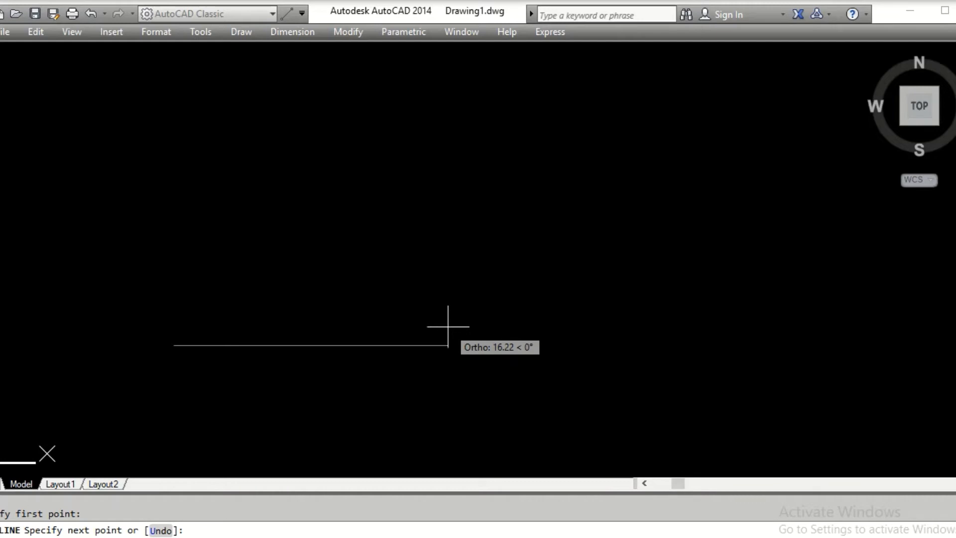
{"action": "type", "text": "@10,0"}
{"action": "key", "text": "Return"}
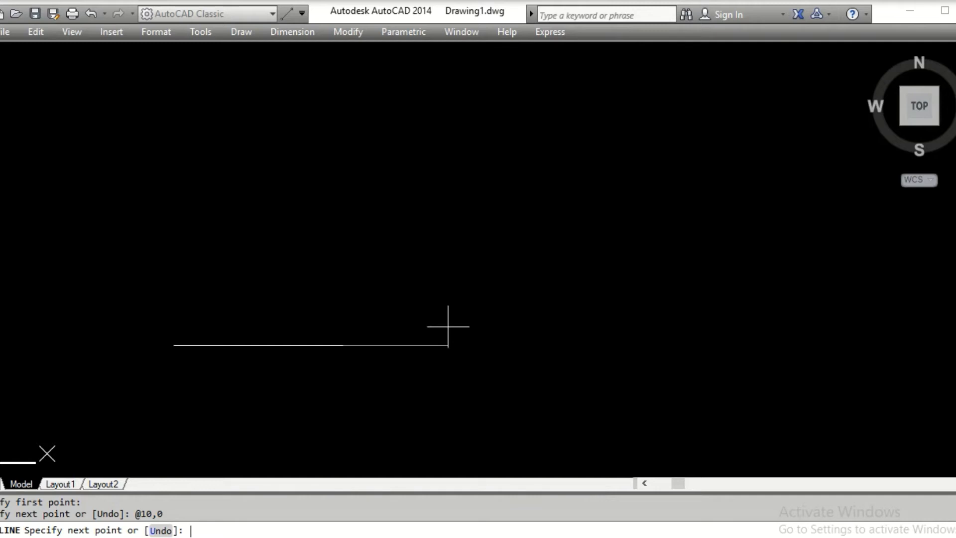
{"action": "type", "text": "@"}
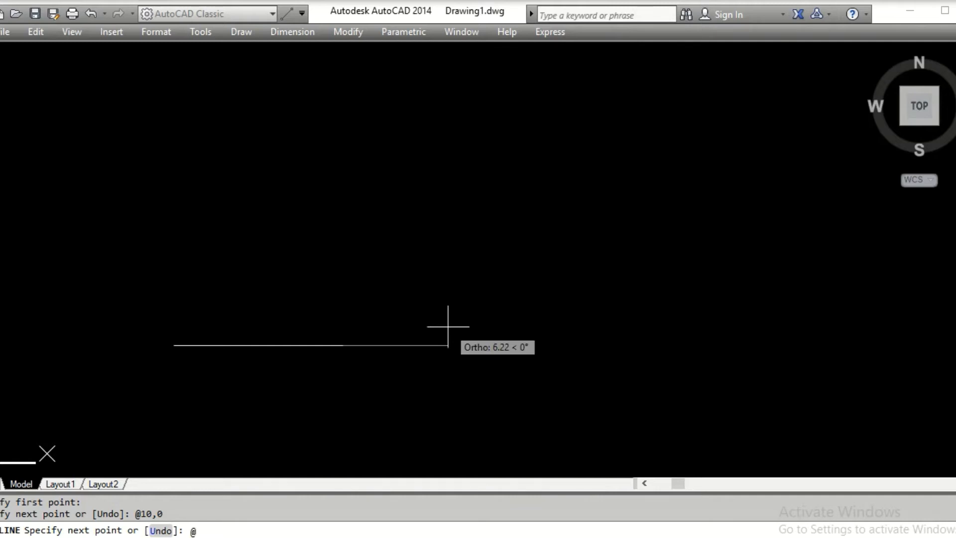
{"action": "type", "text": "0,5"}
{"action": "key", "text": "Return"}
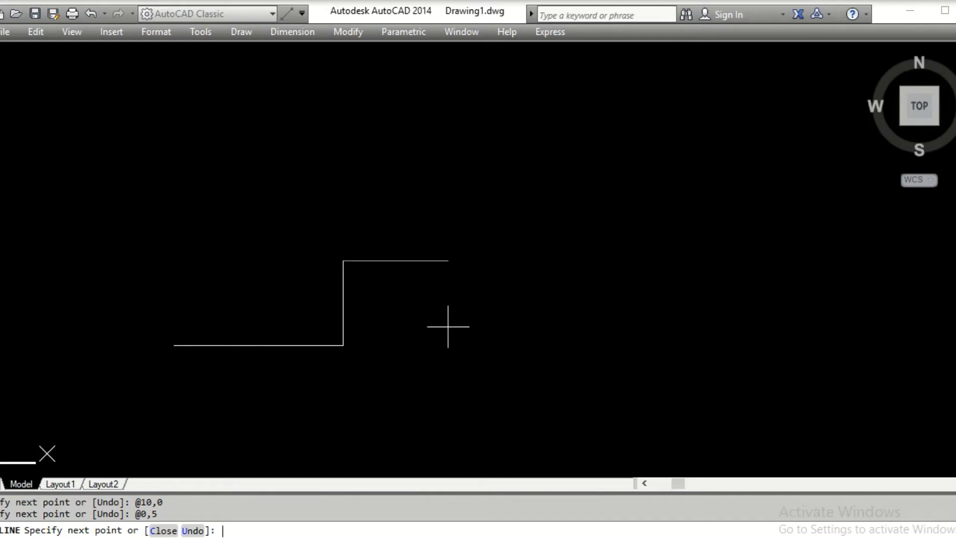
- Complete the rectangle with an upper side to @-10,0 and the Close option
{"action": "type", "text": "@"}
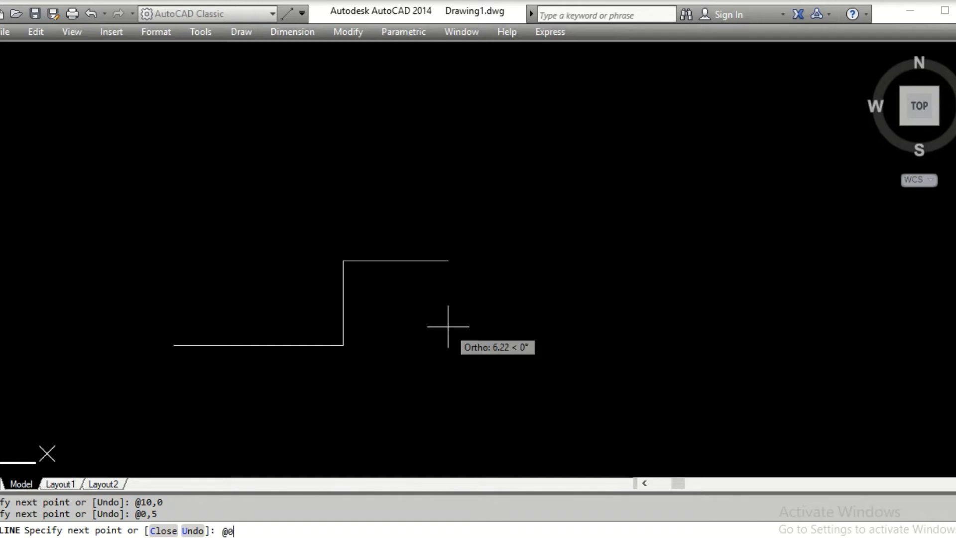
{"action": "type", "text": "-10,0"}
{"action": "key", "text": "Return"}
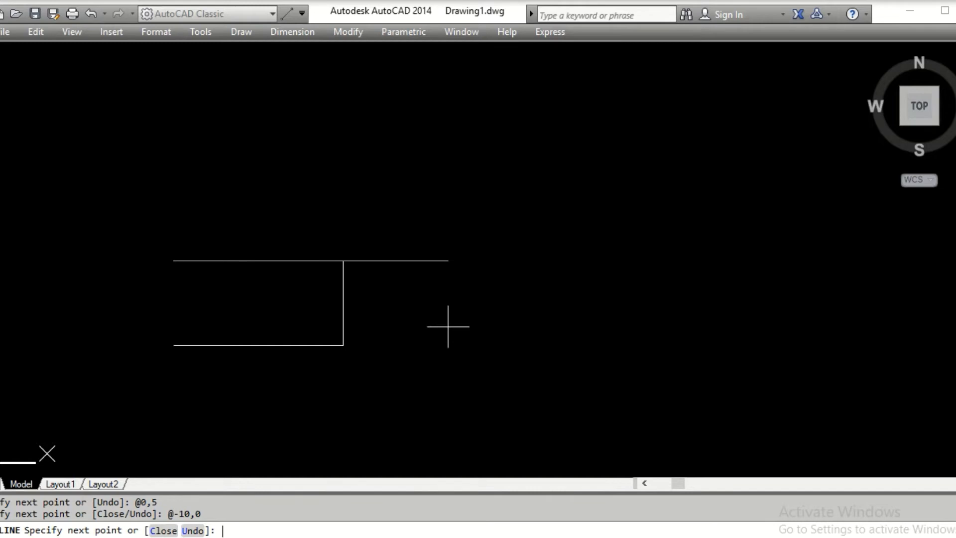
{"action": "type", "text": "c"}
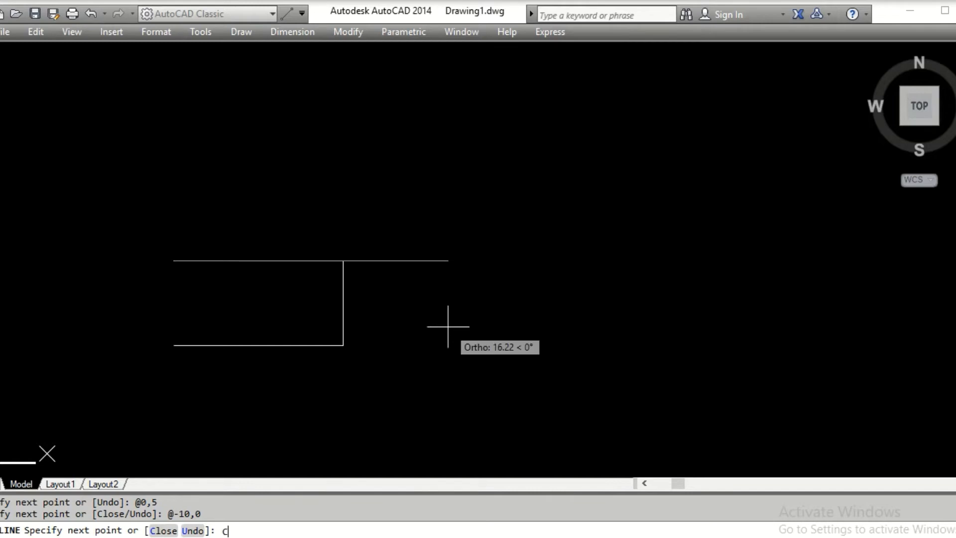
{"action": "key", "text": "Return"}
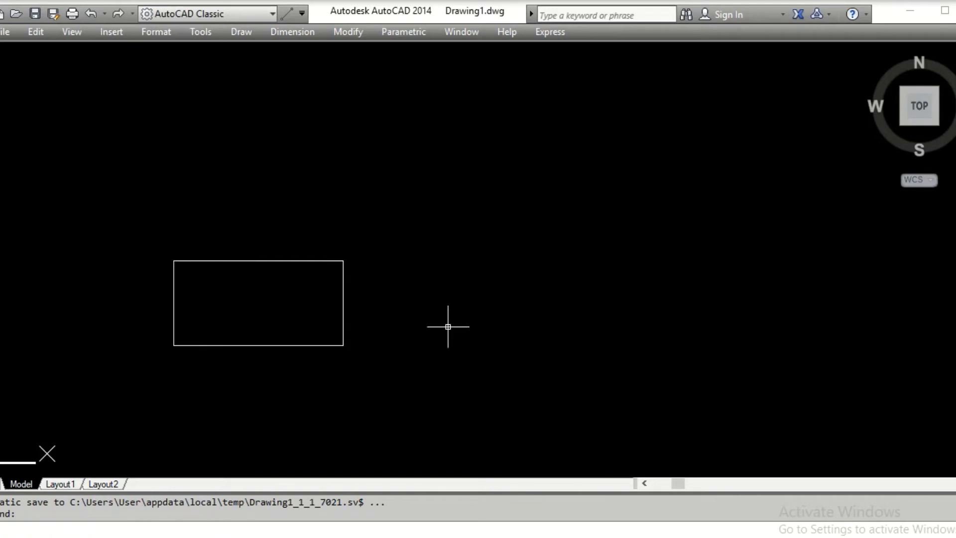
- Draw a right triangle beside the rectangle with the Line command, using relative coordinates @5,0 and @0,5 and the Close option
{"action": "scroll", "coordinate": [307, 312], "scroll_direction": "up", "scroll_amount": 2}
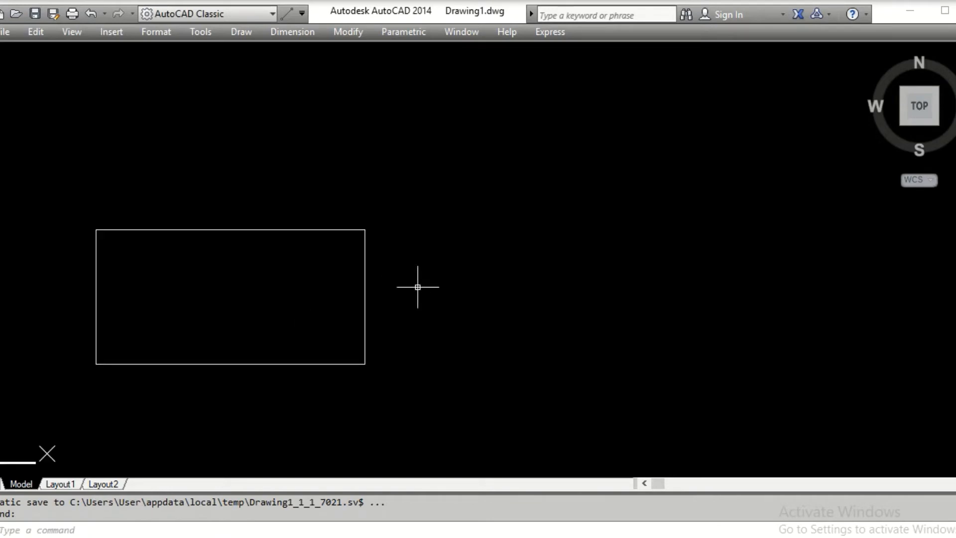
{"action": "key", "text": "Return"}
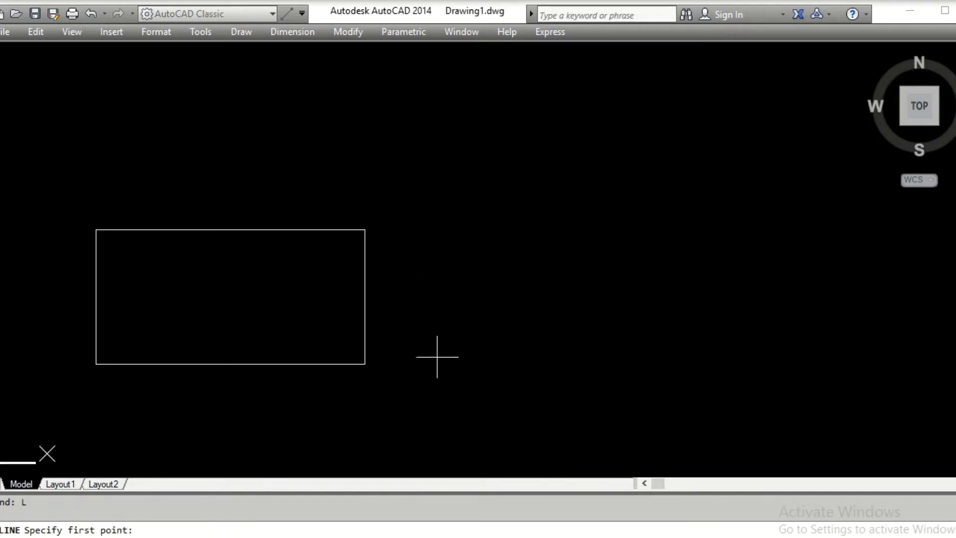
{"action": "left_click", "coordinate": [437, 357]}
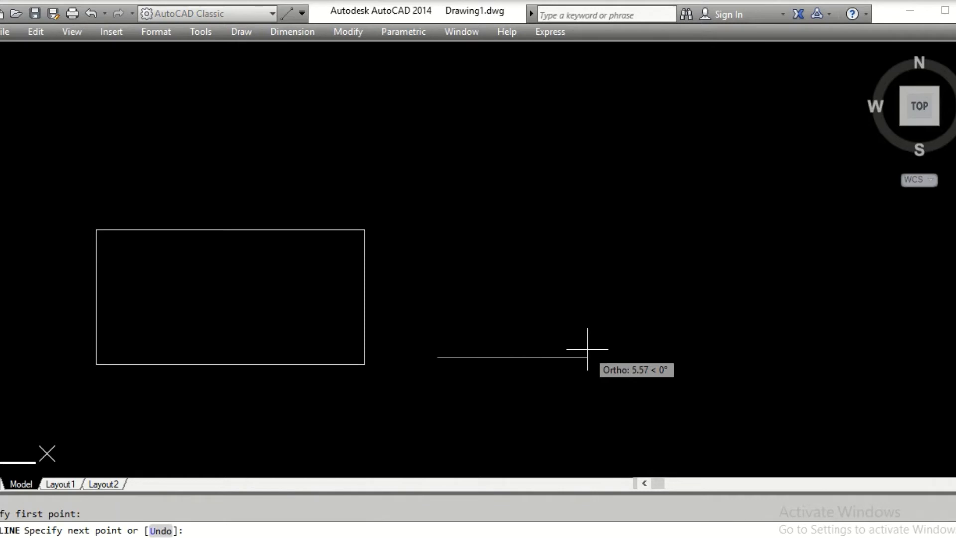
{"action": "type", "text": "@"}
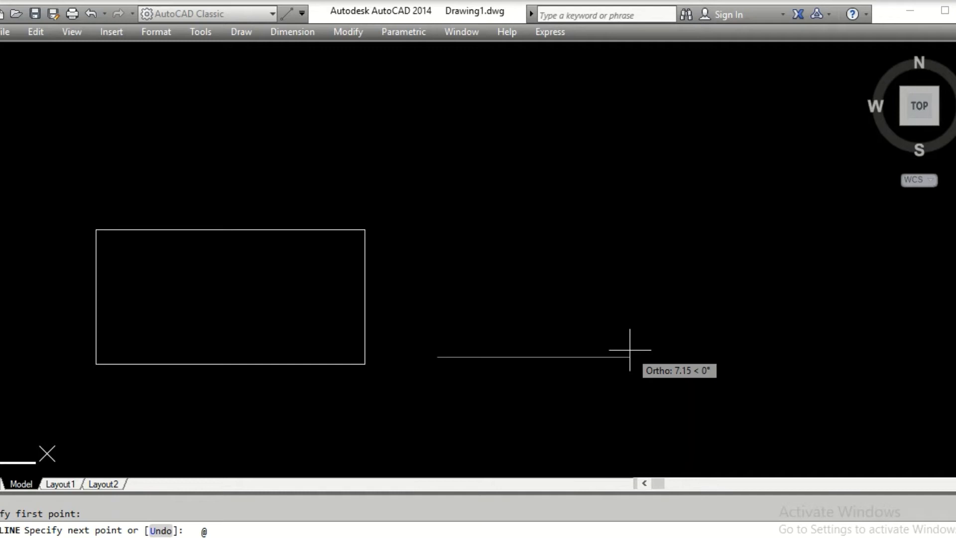
{"action": "type", "text": "5,0"}
{"action": "key", "text": "Return"}
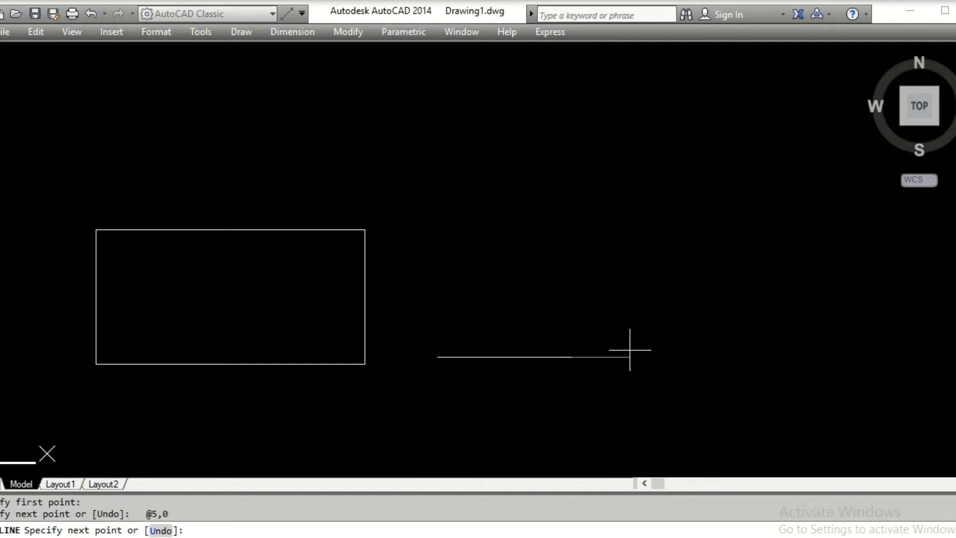
{"action": "type", "text": "@"}
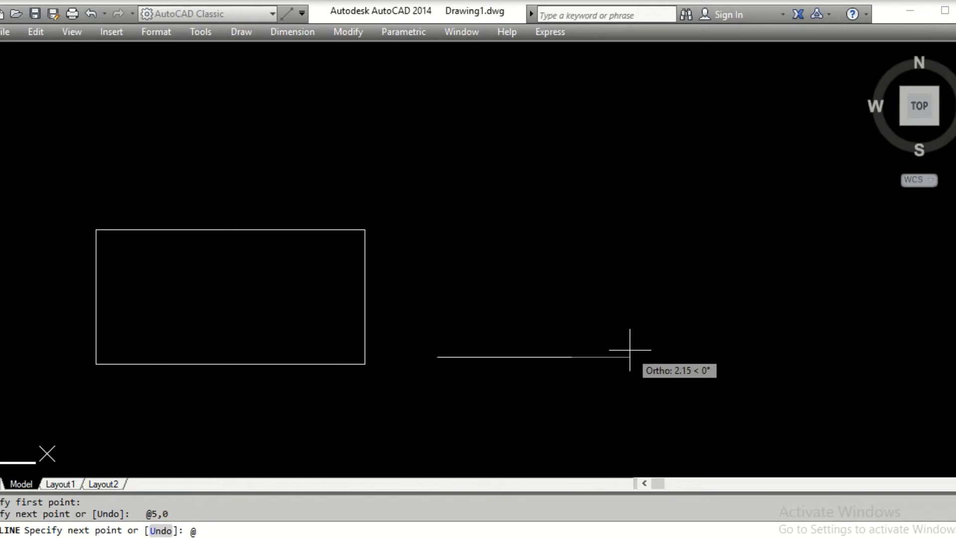
{"action": "type", "text": ",5"}
{"action": "key", "text": "Return"}
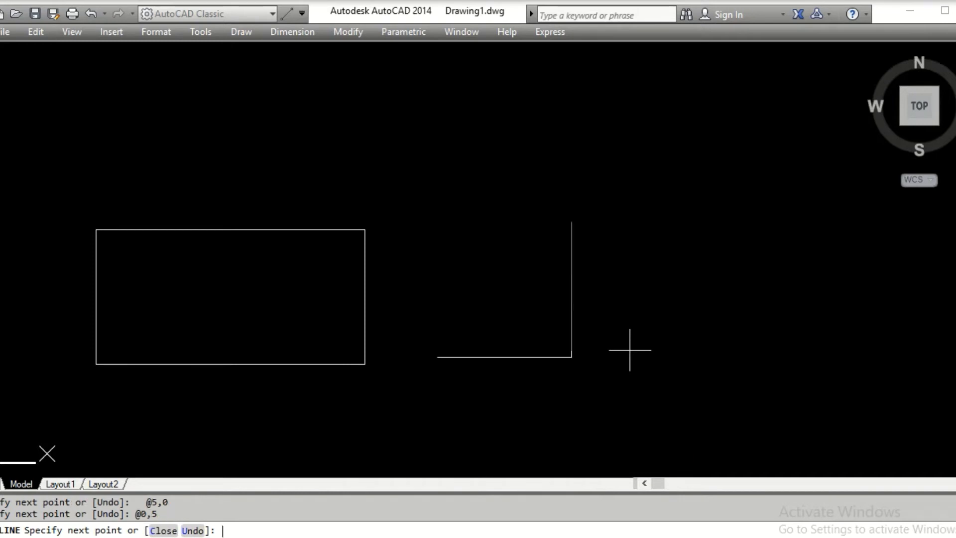
{"action": "type", "text": "c"}
{"action": "key", "text": "Return"}
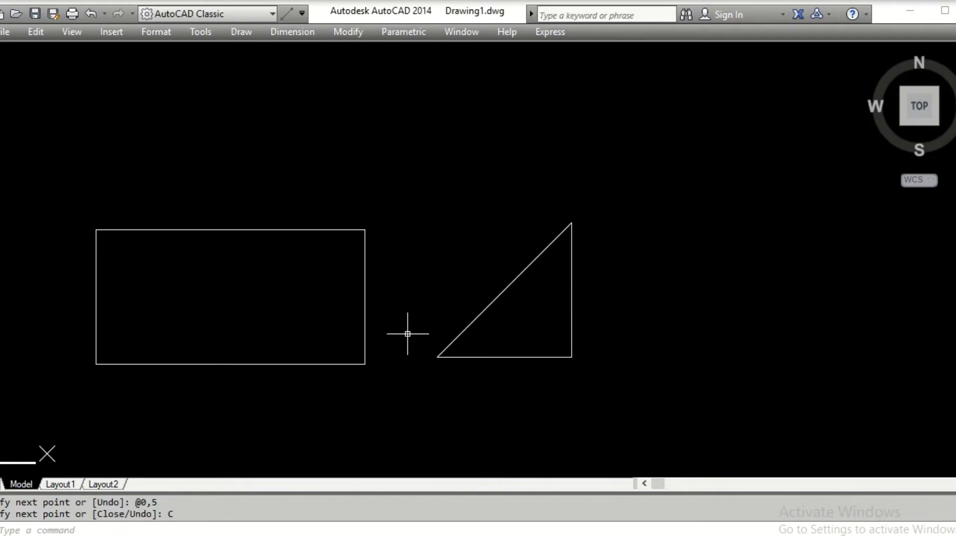
- Draw a stepped line below the rectangle and triangle with relative coordinates @3,0, @0,3 and @3,0, and end the Line command
{"action": "middle_click_drag", "start_coordinate": [374, 380], "coordinate": [384, 261]}
{"action": "type", "text": "l"}
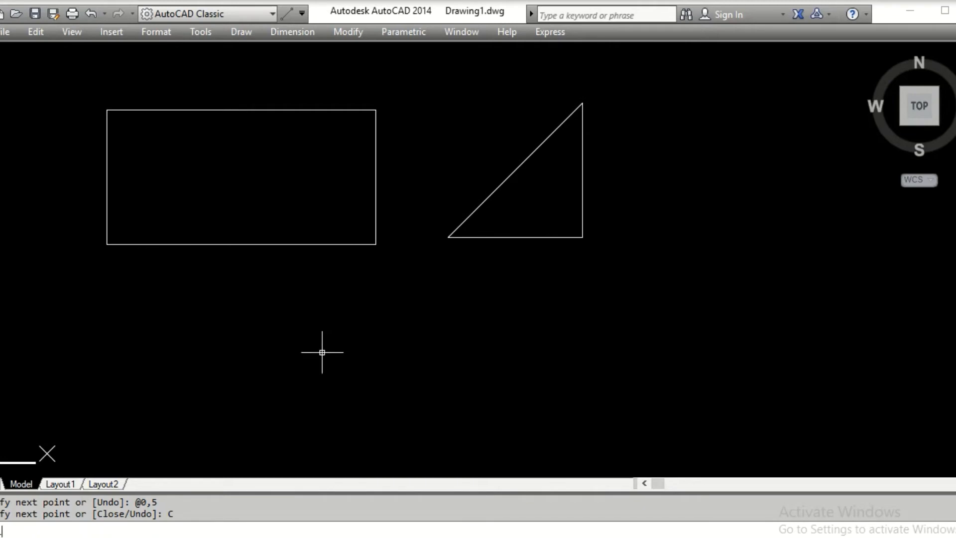
{"action": "key", "text": "Return"}
{"action": "left_click", "coordinate": [294, 418]}
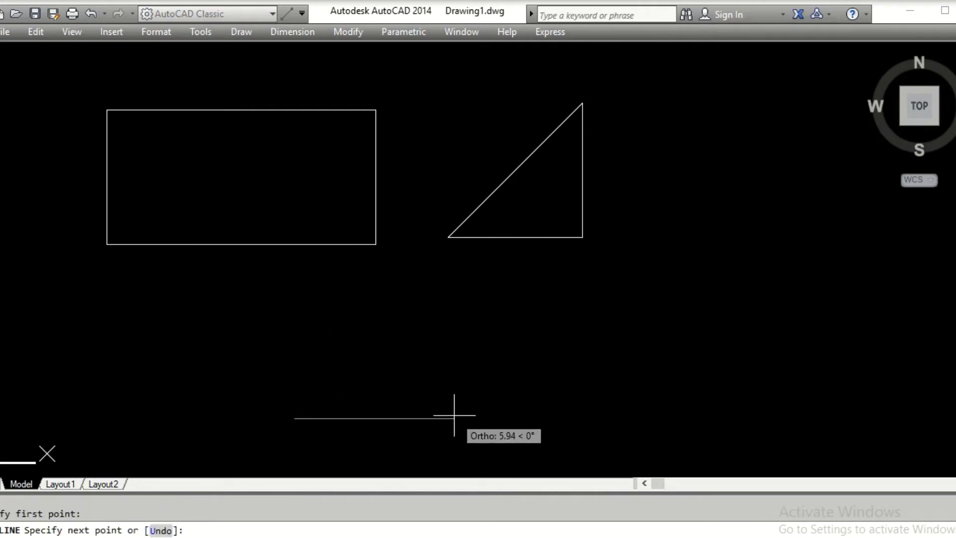
{"action": "type", "text": "@3,0"}
{"action": "key", "text": "Return"}
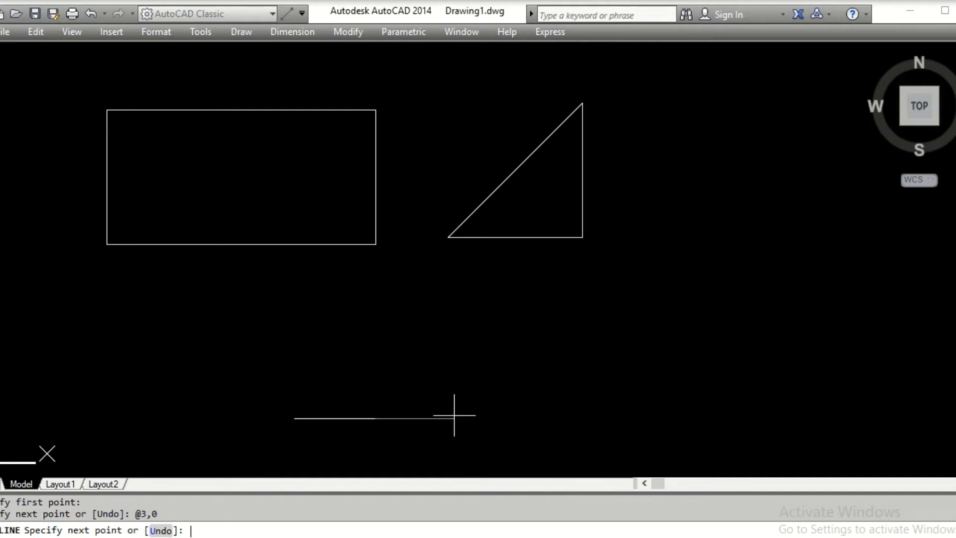
{"action": "type", "text": "@"}
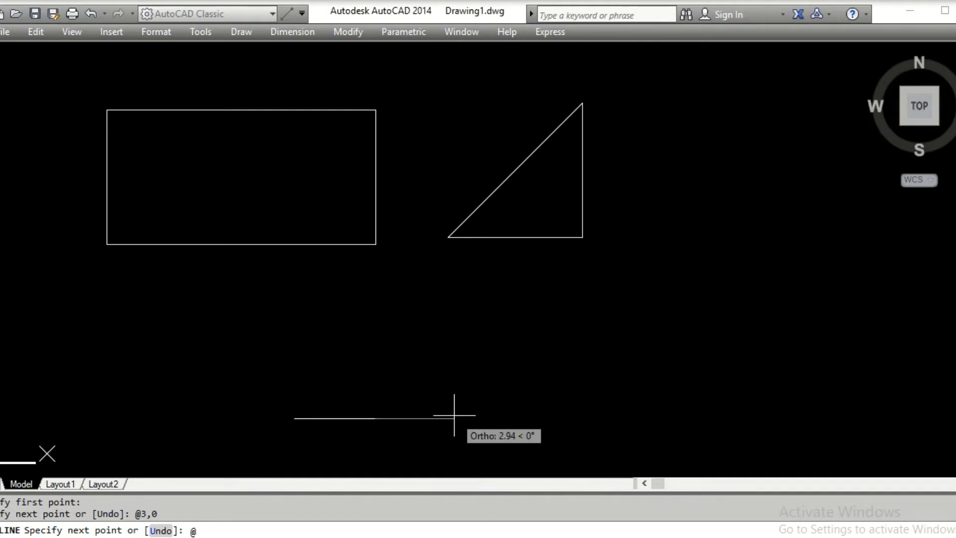
{"action": "type", "text": "0,3"}
{"action": "key", "text": "Return"}
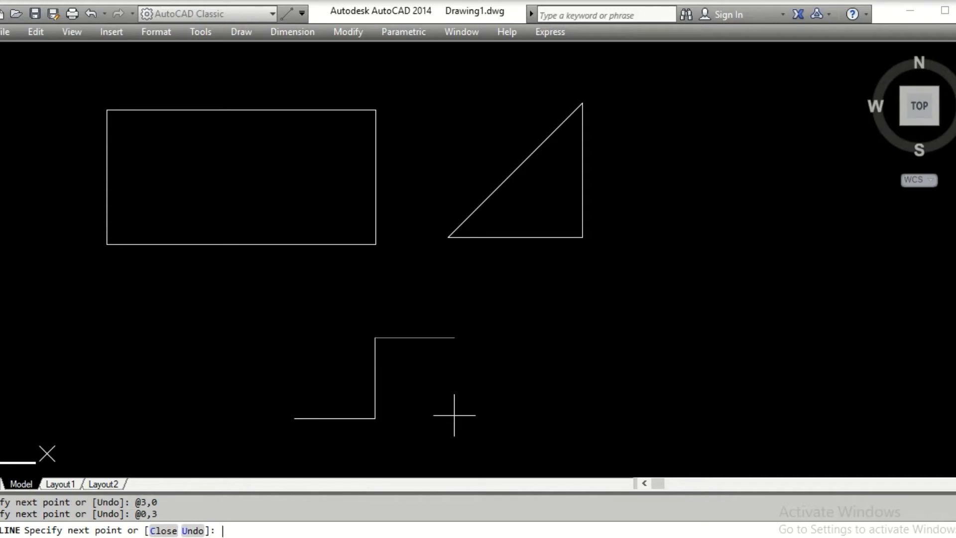
{"action": "type", "text": "@"}
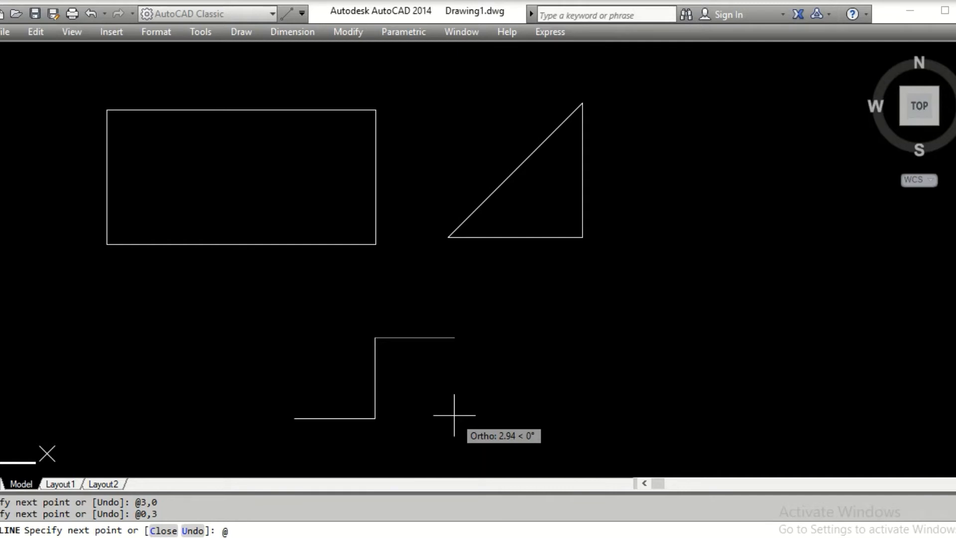
{"action": "type", "text": "3,0"}
{"action": "key", "text": "Return"}
{"action": "key", "text": "Return"}
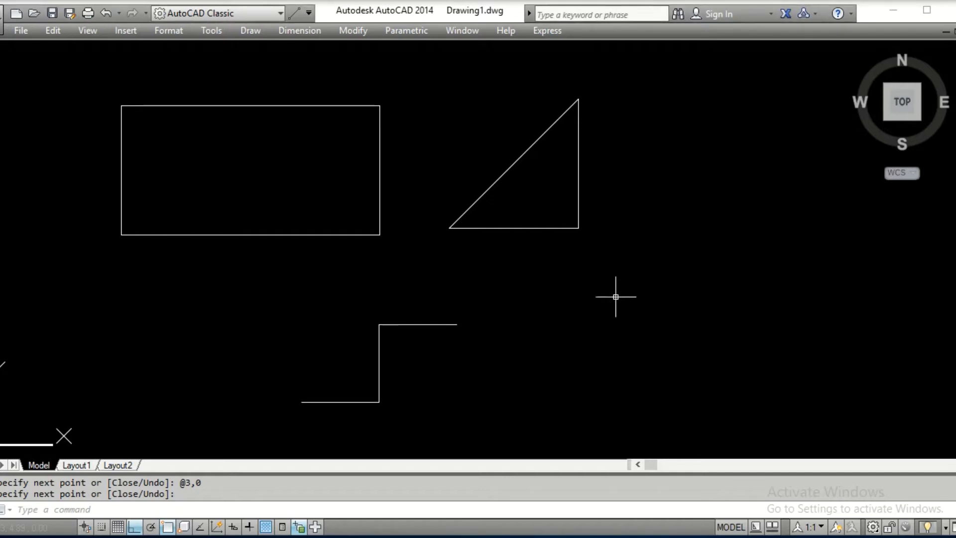
{"action": "mouse_move", "coordinate": [623, 282]}
{"action": "middle_mouse_down"}
{"action": "mouse_move", "coordinate": [523, 293]}
{"action": "mouse_move", "coordinate": [309, 289]}
{"action": "mouse_move", "coordinate": [194, 314]}
{"action": "middle_mouse_up"}
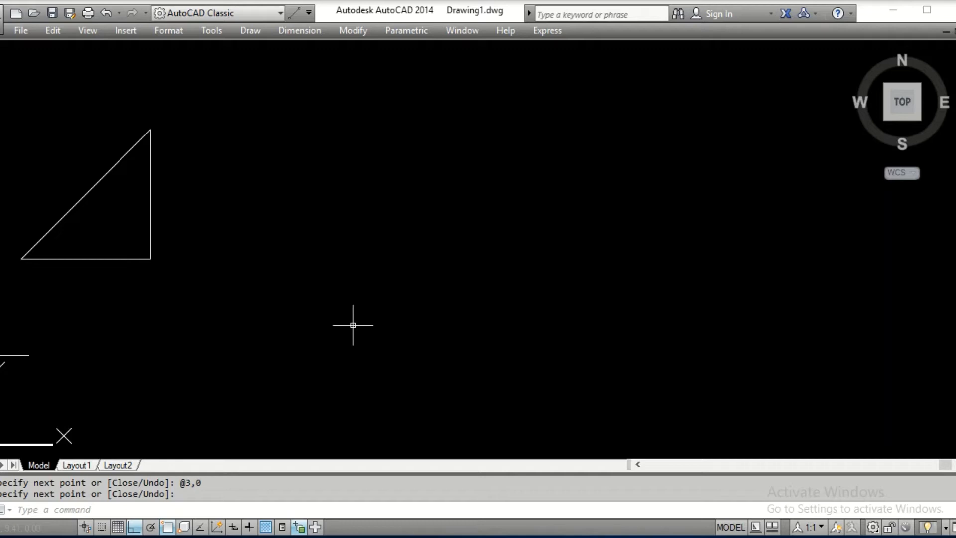
{"action": "type", "text": "L"}
{"action": "key", "text": "Return"}
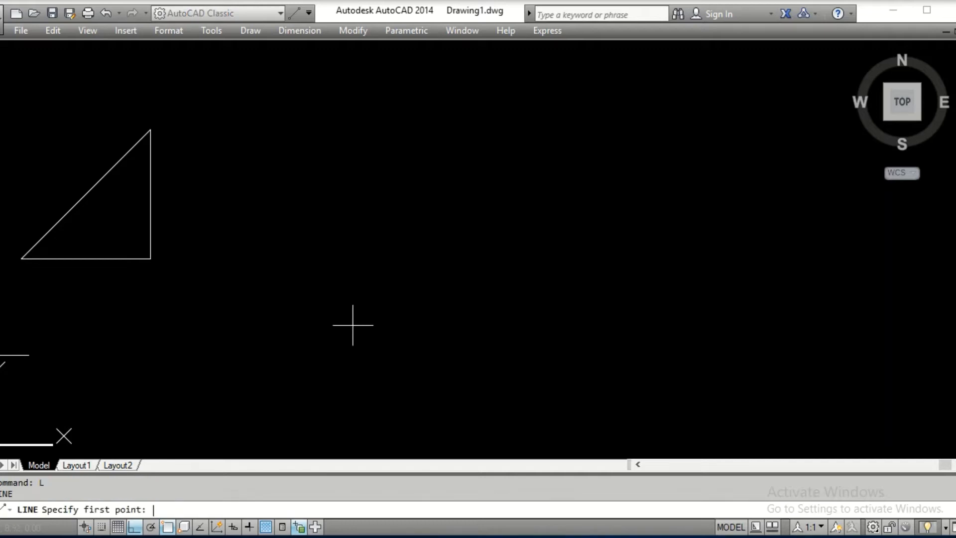
{"action": "left_click", "coordinate": [339, 296]}
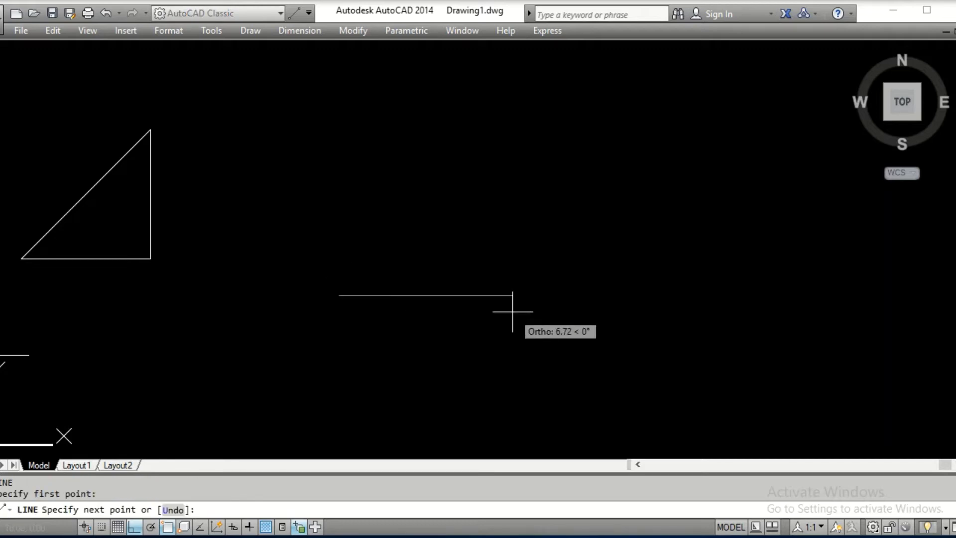
{"action": "type", "text": "@10<0"}
{"action": "key", "text": "Return"}
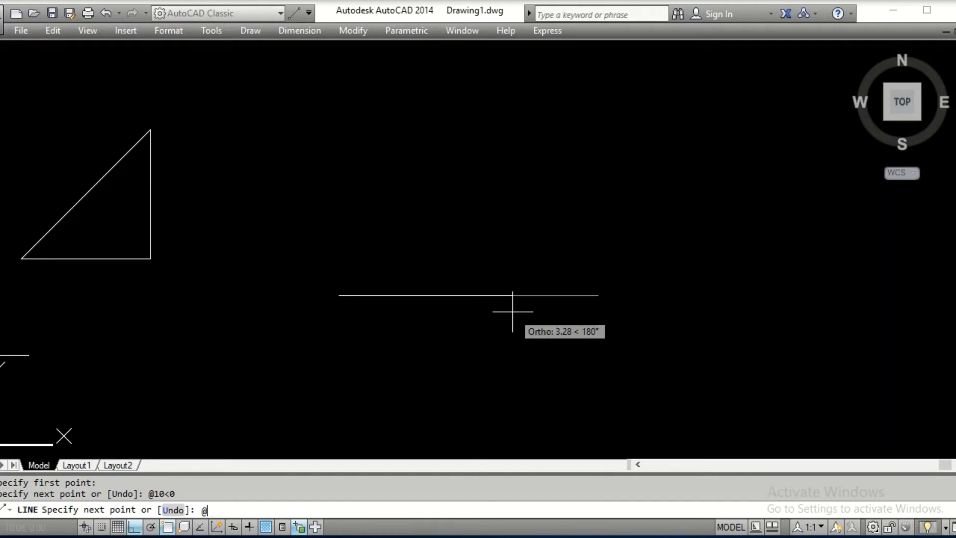
{"action": "type", "text": "@5<0"}
{"action": "type", "text": "0"}
{"action": "key", "text": "Return"}
{"action": "type", "text": "@"}
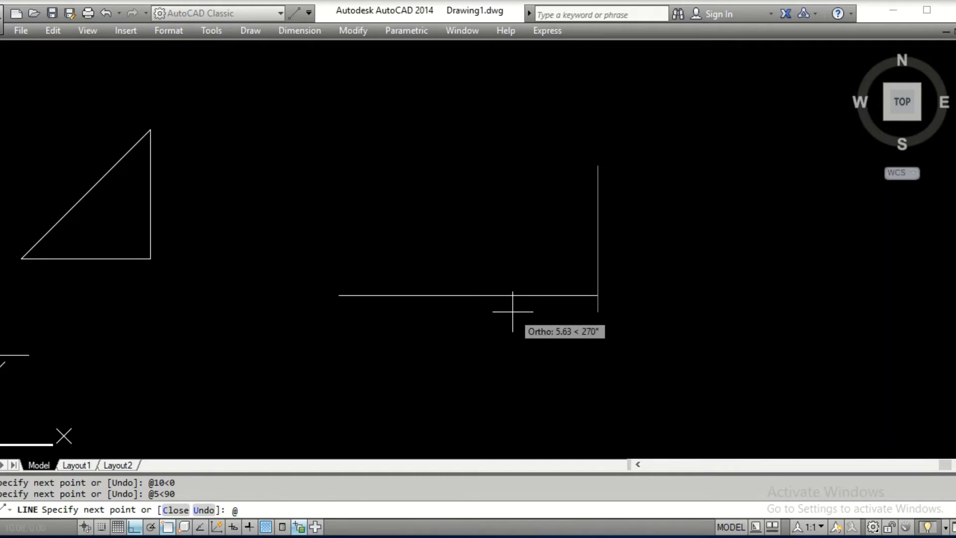
{"action": "type", "text": "10<180"}
{"action": "key", "text": "Return"}
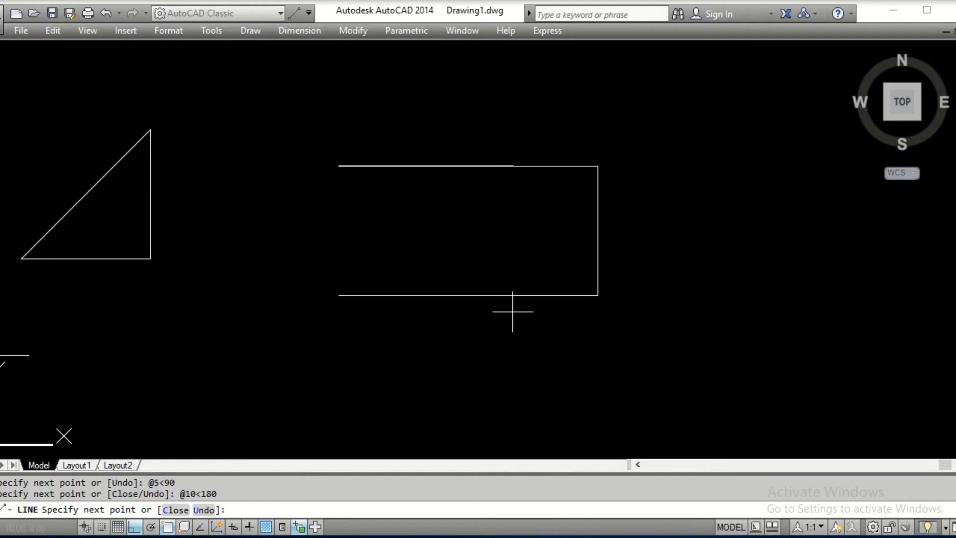
{"action": "type", "text": "@5"}
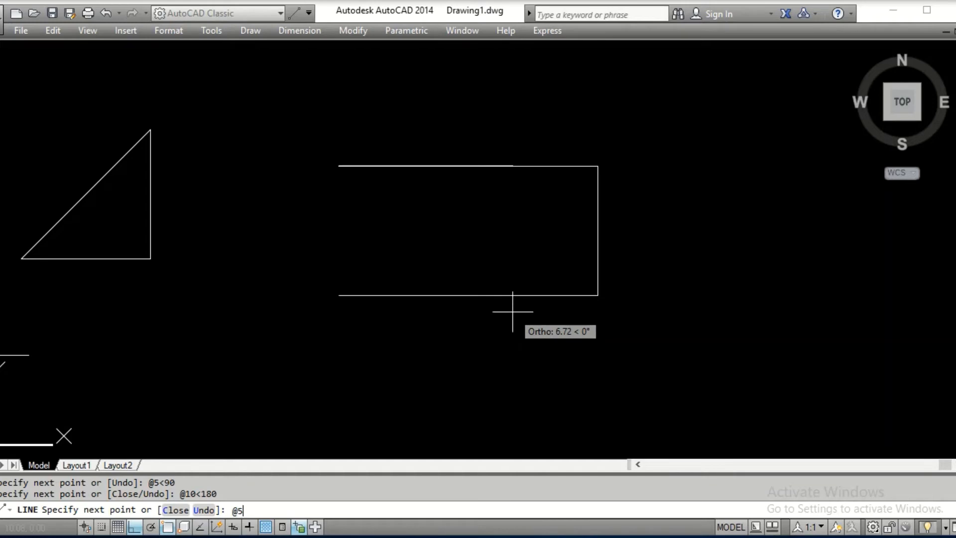
{"action": "type", "text": "<270"}
{"action": "key", "text": "Return"}
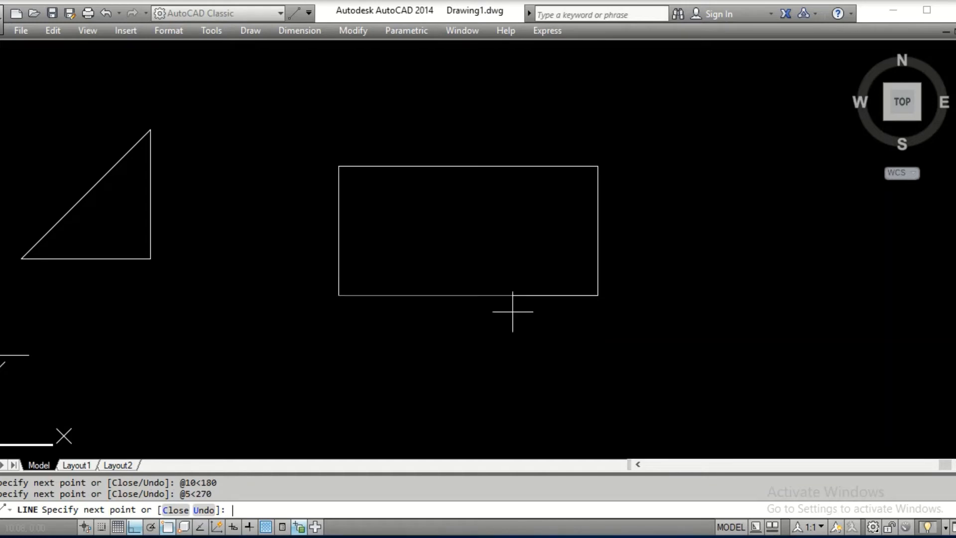
{"action": "key", "text": "Return"}
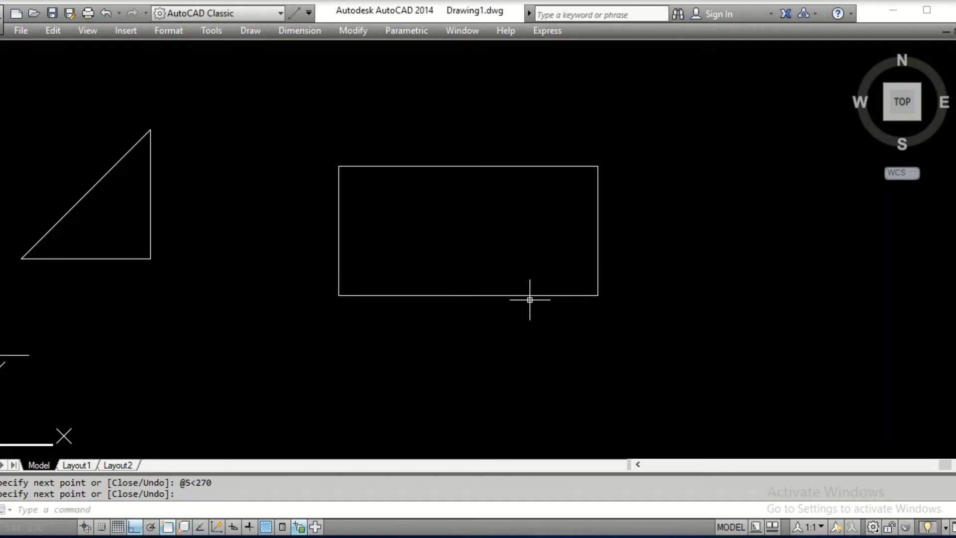
- Draw a right triangle below the new rectangle using polar coordinates @5<0 and @5<90 and the Close option
{"action": "middle_click_drag", "start_coordinate": [505, 310], "coordinate": [490, 206]}
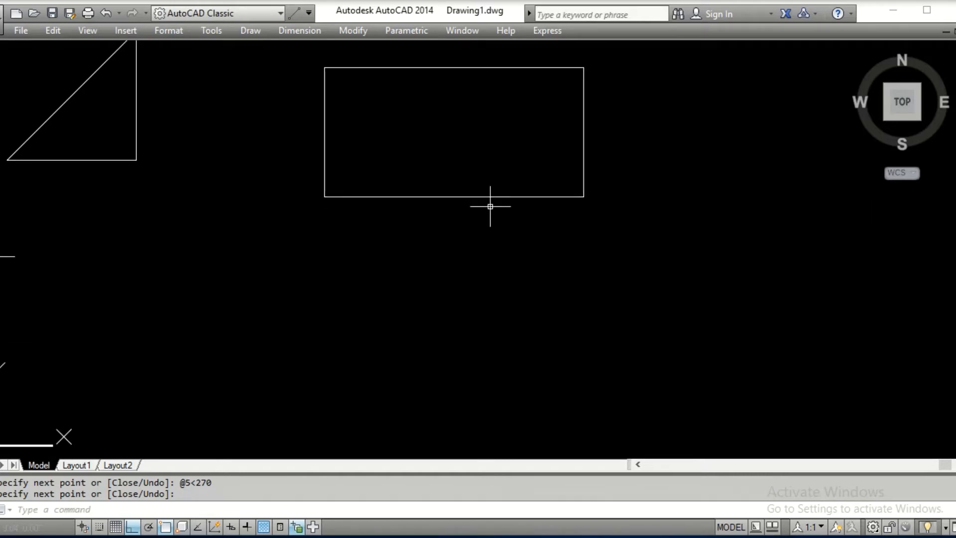
{"action": "key", "text": "Return"}
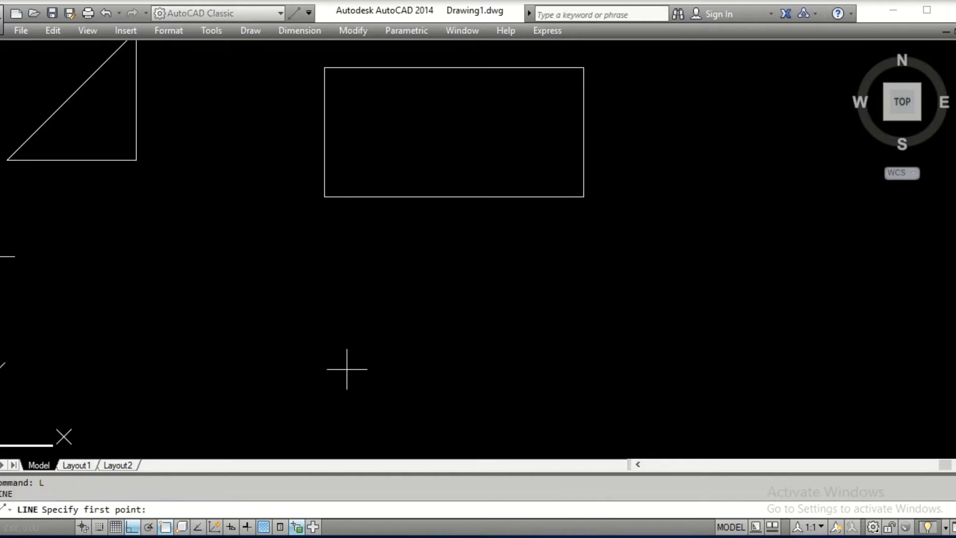
{"action": "left_click", "coordinate": [347, 369]}
{"action": "type", "text": "@5<0"}
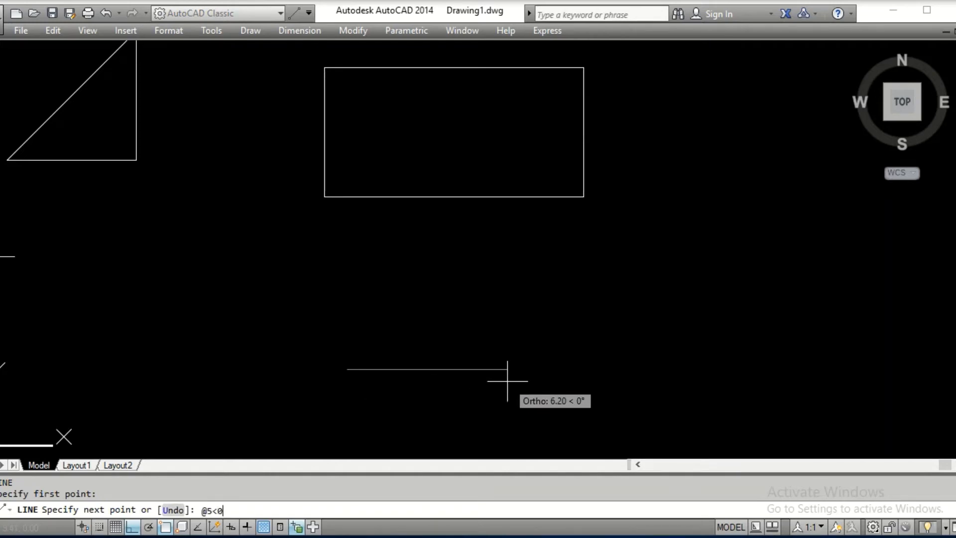
{"action": "key", "text": "Return"}
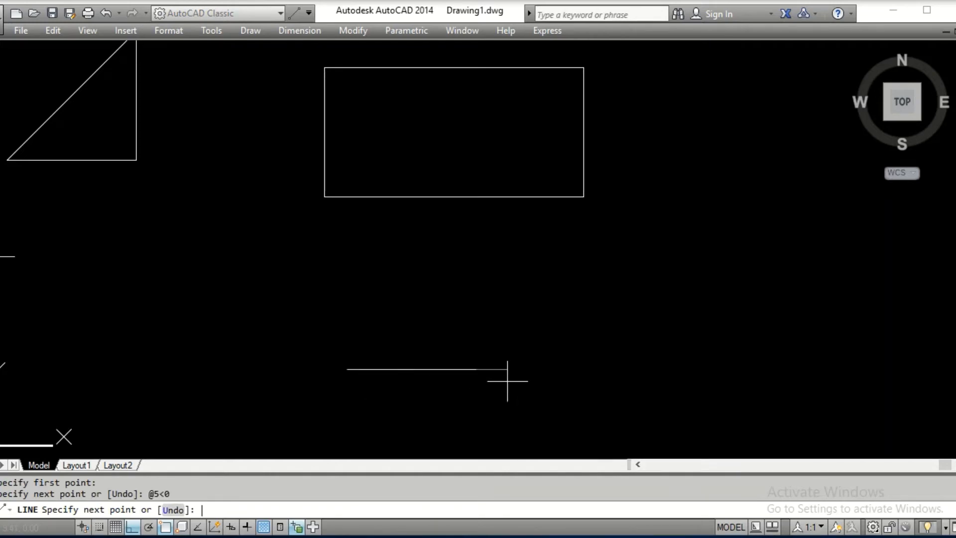
{"action": "type", "text": "@5<90"}
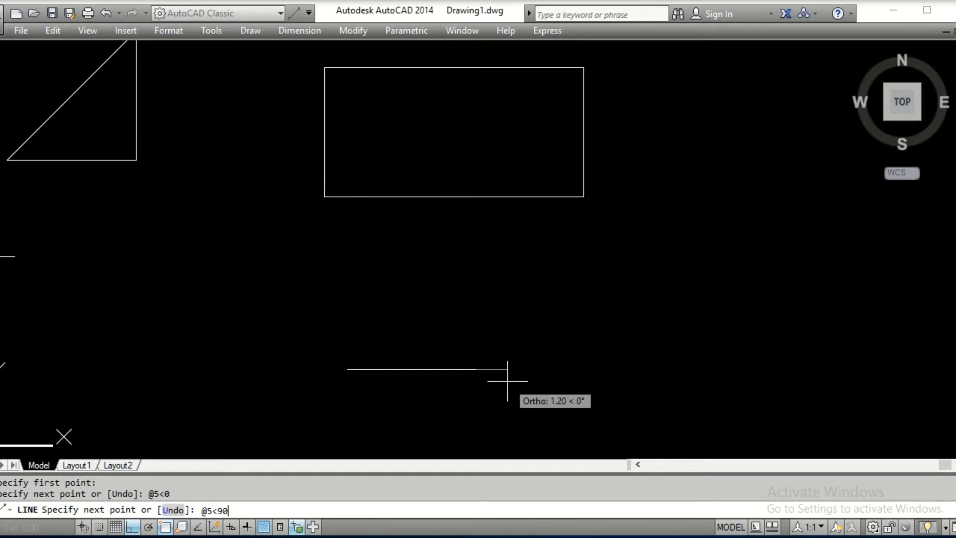
{"action": "key", "text": "Return"}
{"action": "type", "text": "C"}
{"action": "key", "text": "Return"}
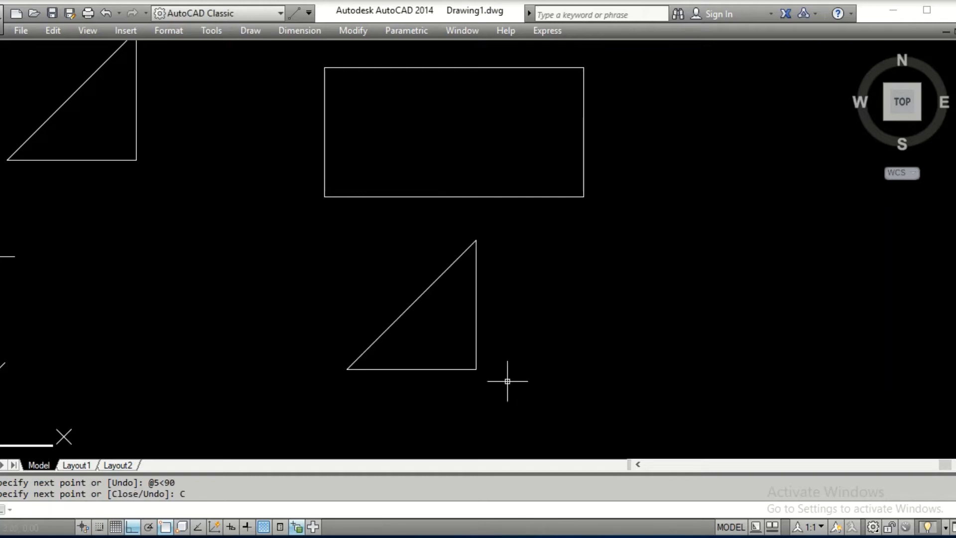
{"action": "scroll", "coordinate": [508, 252], "scroll_direction": "down", "scroll_amount": 4}
{"action": "middle_click_drag", "start_coordinate": [508, 252], "coordinate": [464, 298]}
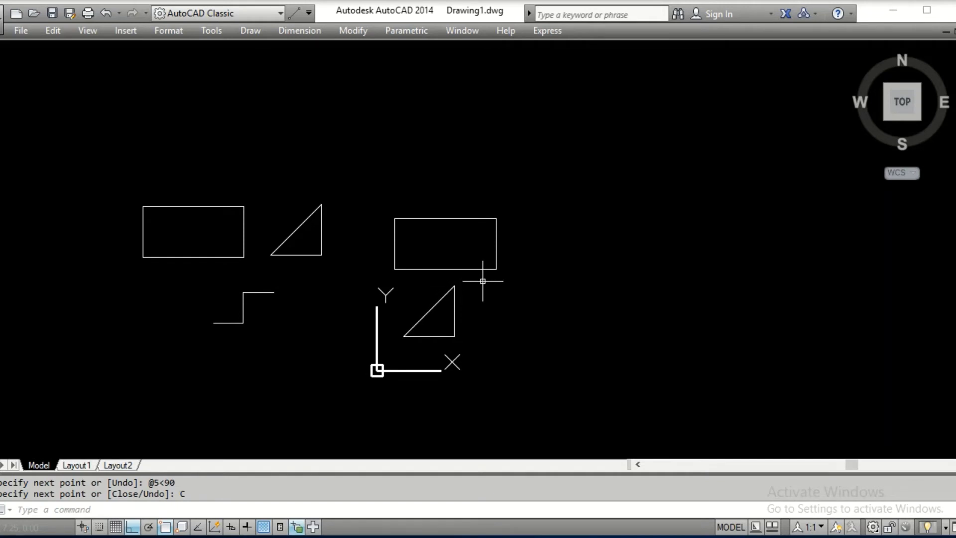
{"action": "middle_click_drag", "start_coordinate": [467, 272], "coordinate": [447, 247]}
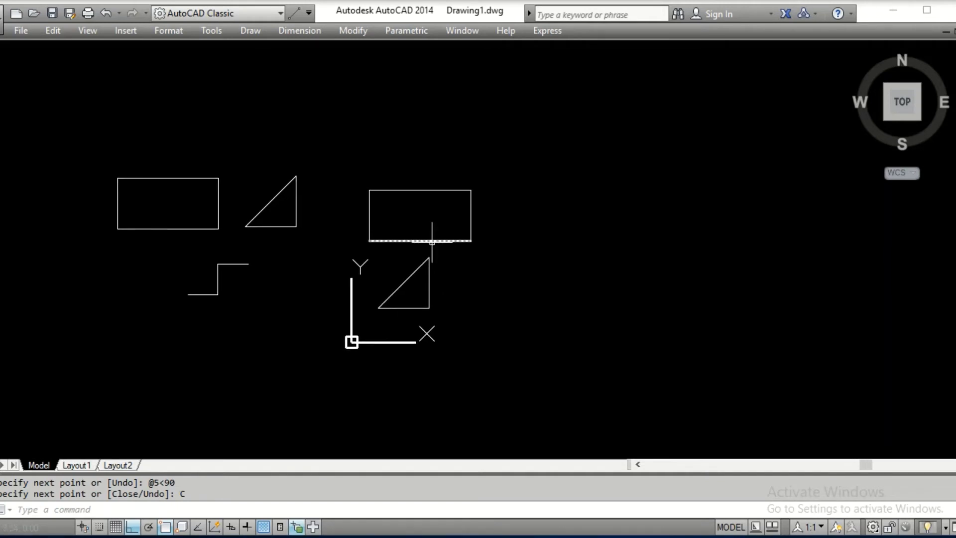
{"action": "scroll", "coordinate": [415, 229], "scroll_direction": "up", "scroll_amount": 2}
{"action": "mouse_move", "coordinate": [414, 229]}
{"action": "middle_mouse_down"}
{"action": "mouse_move", "coordinate": [456, 221]}
{"action": "mouse_move", "coordinate": [512, 248]}
{"action": "middle_mouse_up"}
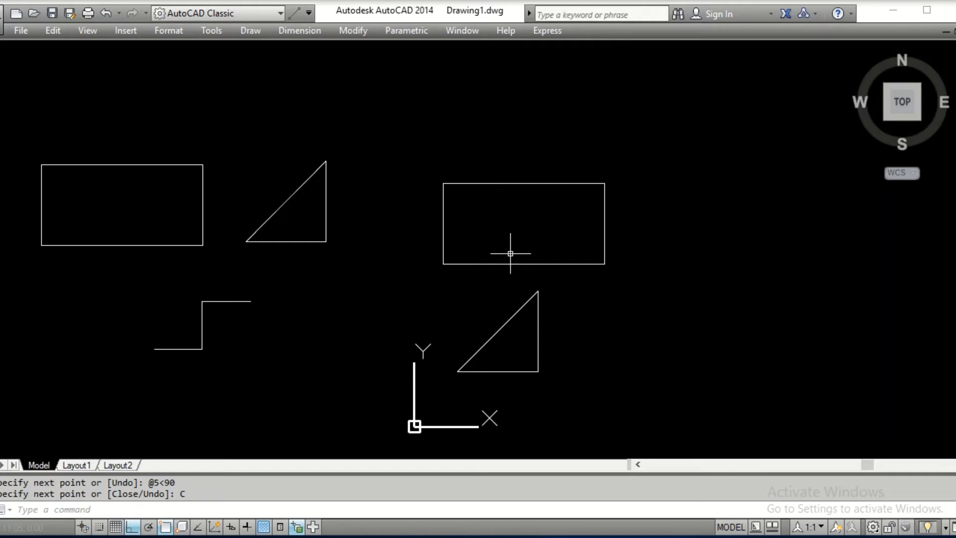
{"action": "scroll", "coordinate": [282, 233], "scroll_direction": "down", "scroll_amount": 2}
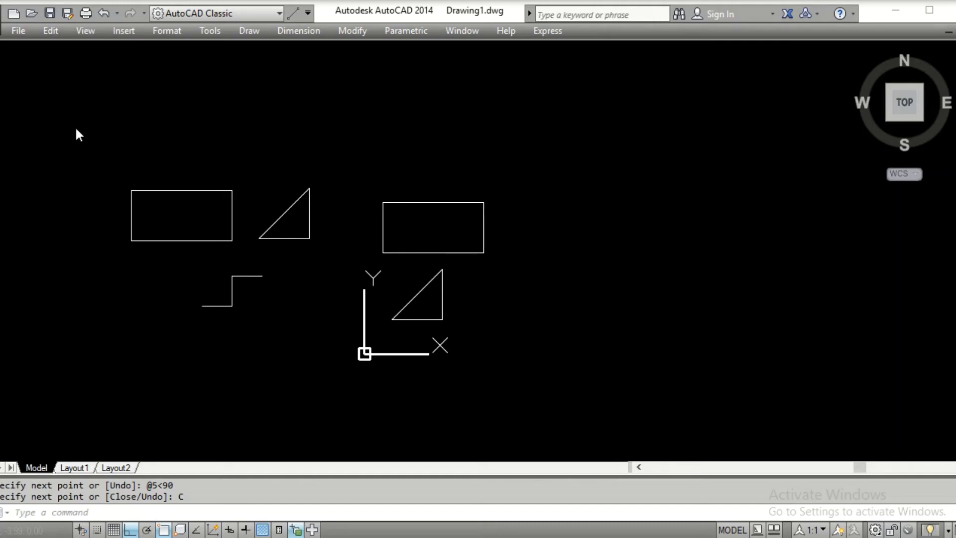
- Delete all the drawn rectangles, triangles and the stepped line with one window selection, and undo the deletion
{"action": "left_click", "coordinate": [57, 130]}
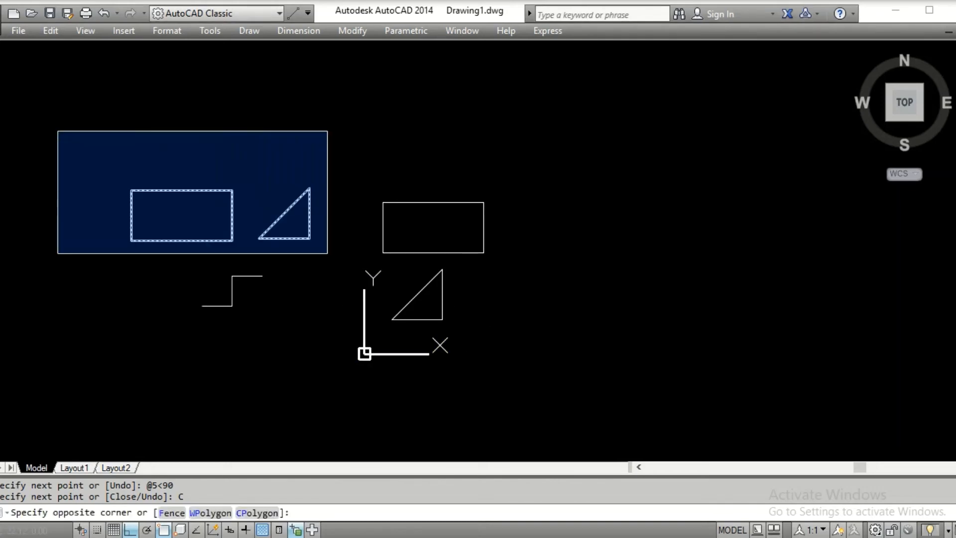
{"action": "left_click", "coordinate": [565, 392]}
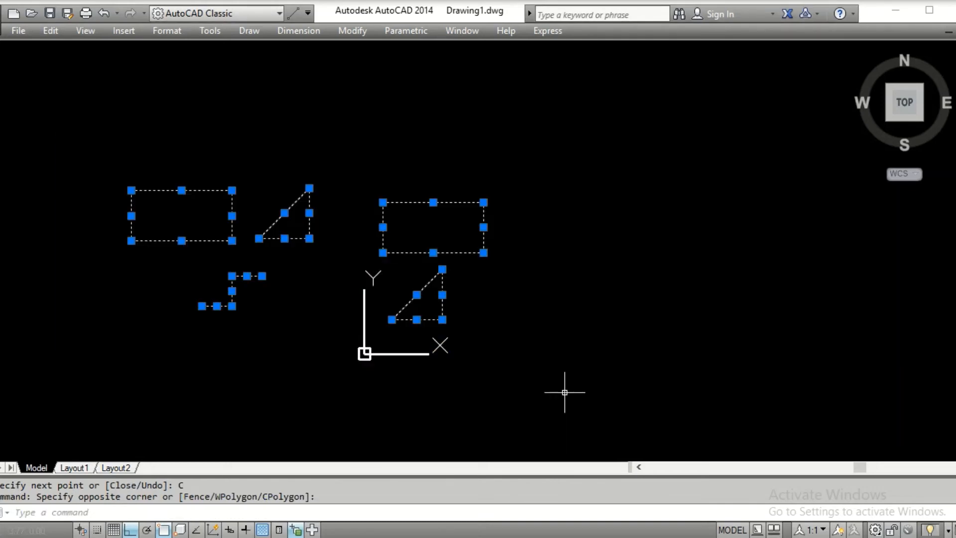
{"action": "key", "text": "Delete"}
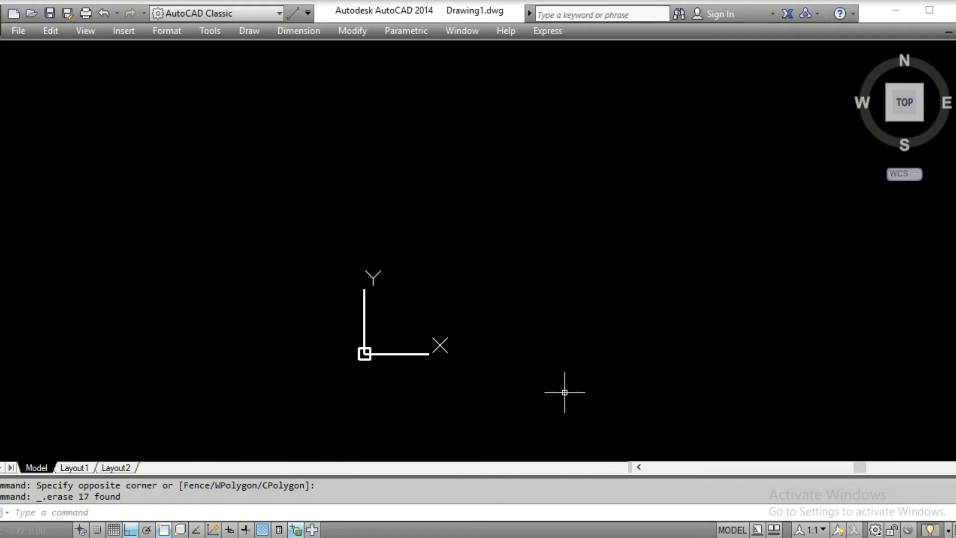
{"action": "key", "text": "ctrl+z"}
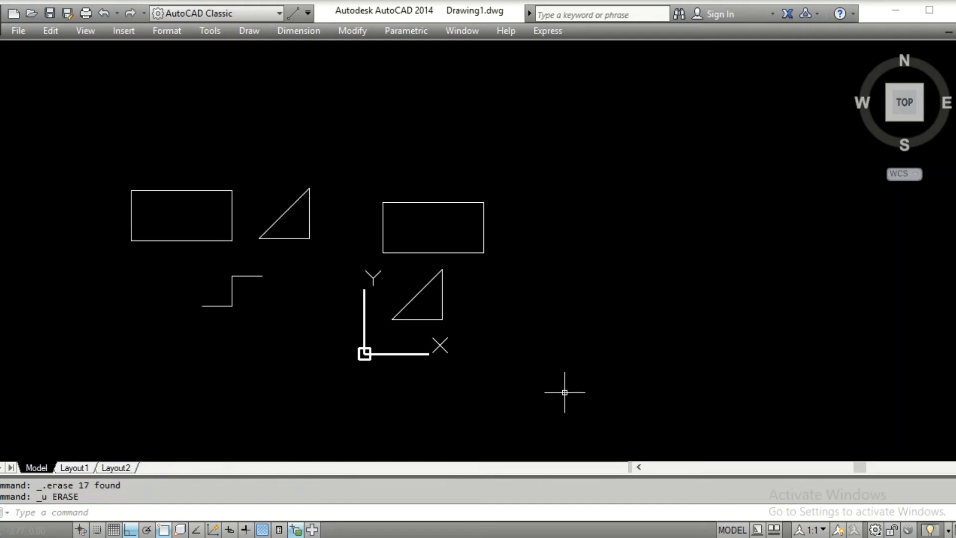
- Erase all the drawn rectangles, triangles and the stepped line with the ERASE command and a window selection
{"action": "left_click", "coordinate": [58, 511]}
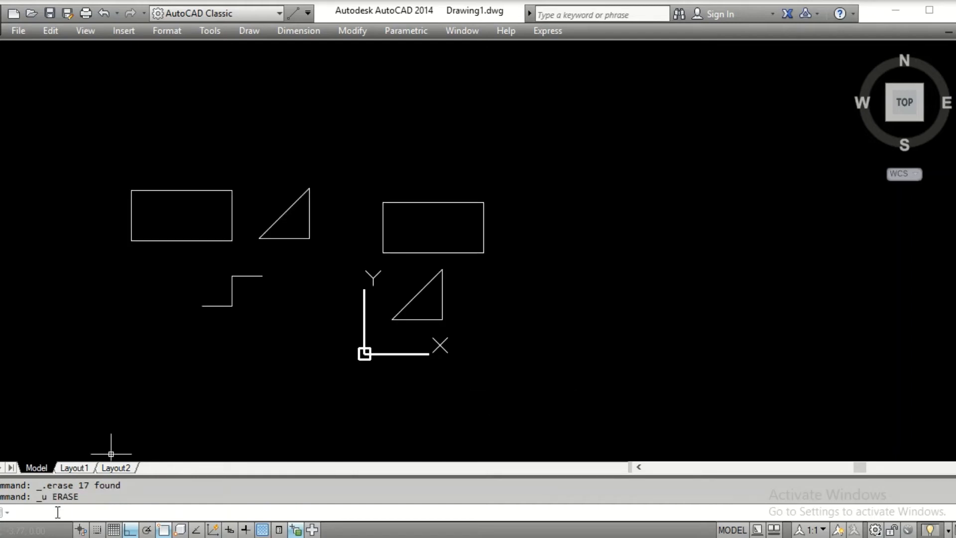
{"action": "type", "text": "erase"}
{"action": "key", "text": "Return"}
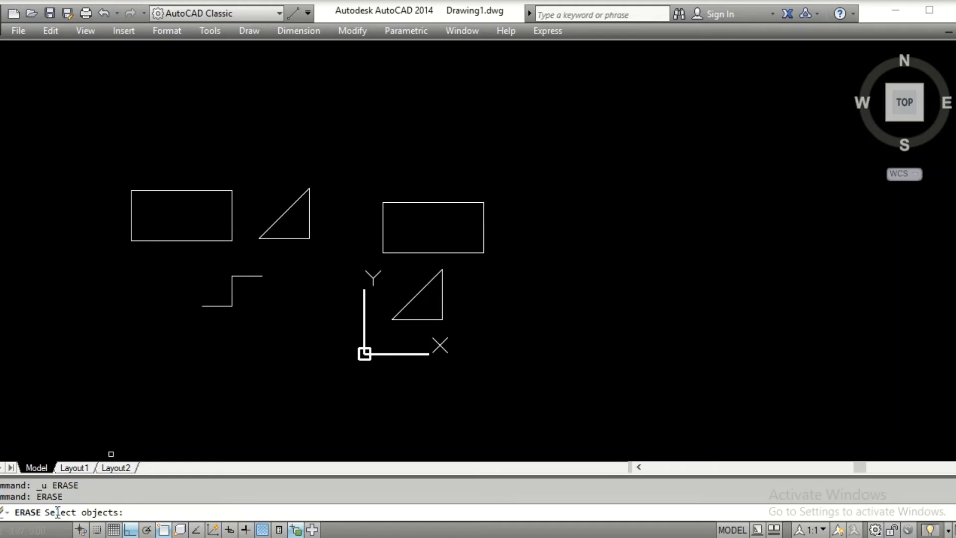
{"action": "left_click", "coordinate": [97, 153]}
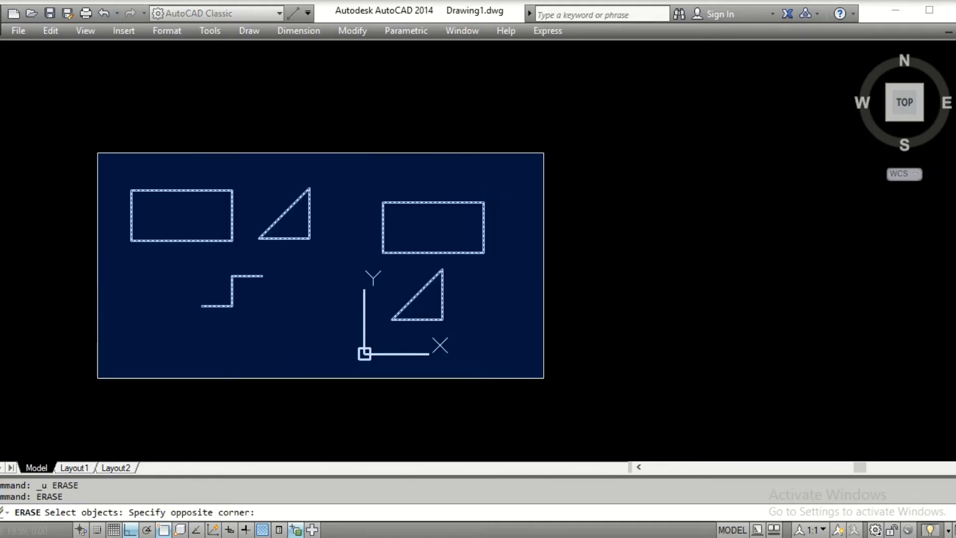
{"action": "left_click", "coordinate": [572, 394]}
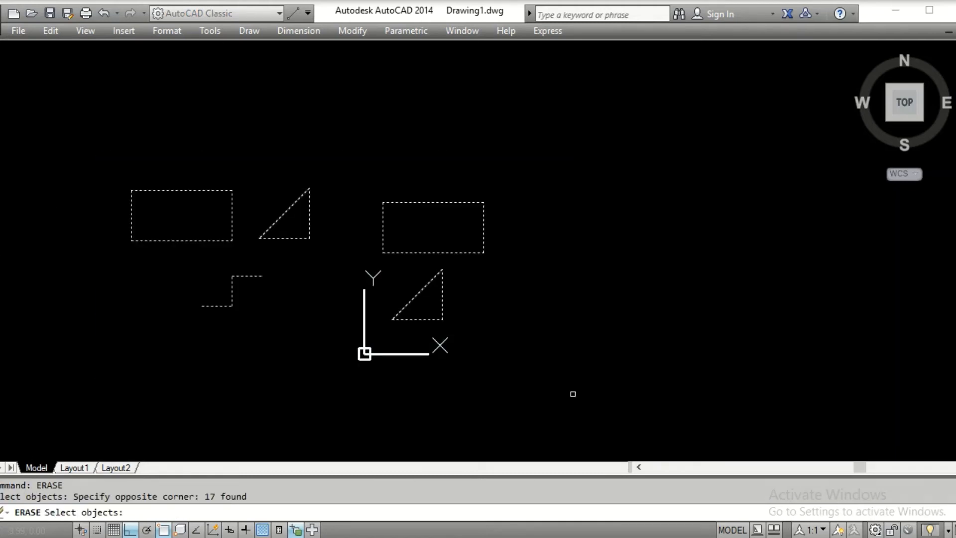
{"action": "key", "text": "Return"}
- With Ortho turned off, draw six rays from one start point, fanning out from the upper right to the lower right
{"action": "scroll", "coordinate": [411, 300], "scroll_direction": "up", "scroll_amount": 2}
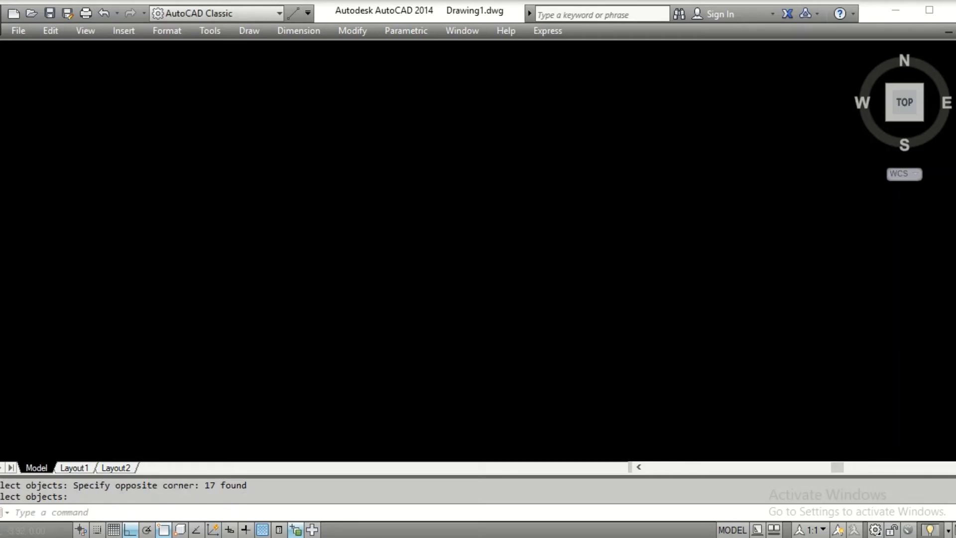
{"action": "middle_click_drag", "start_coordinate": [412, 300], "coordinate": [162, 304]}
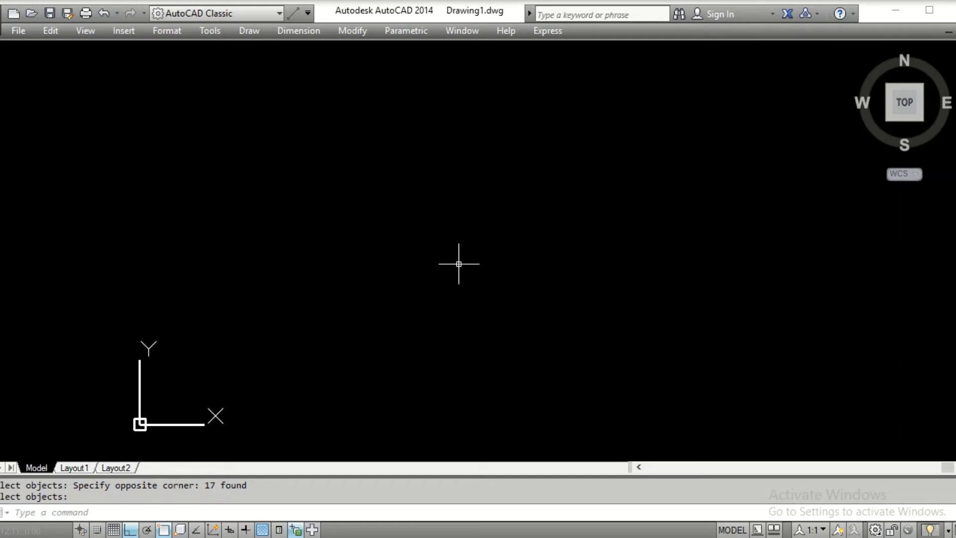
{"action": "type", "text": "RAY"}
{"action": "key", "text": "Return"}
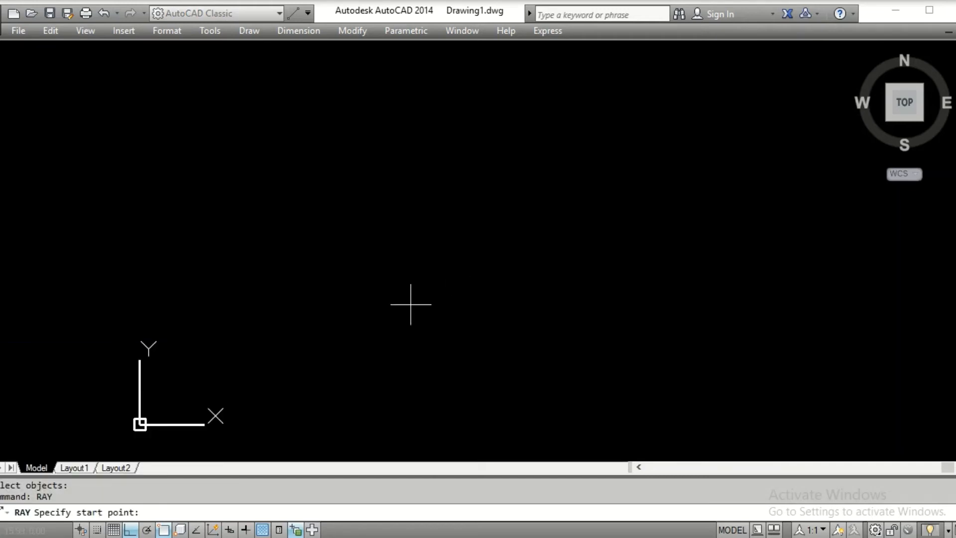
{"action": "left_click", "coordinate": [356, 240]}
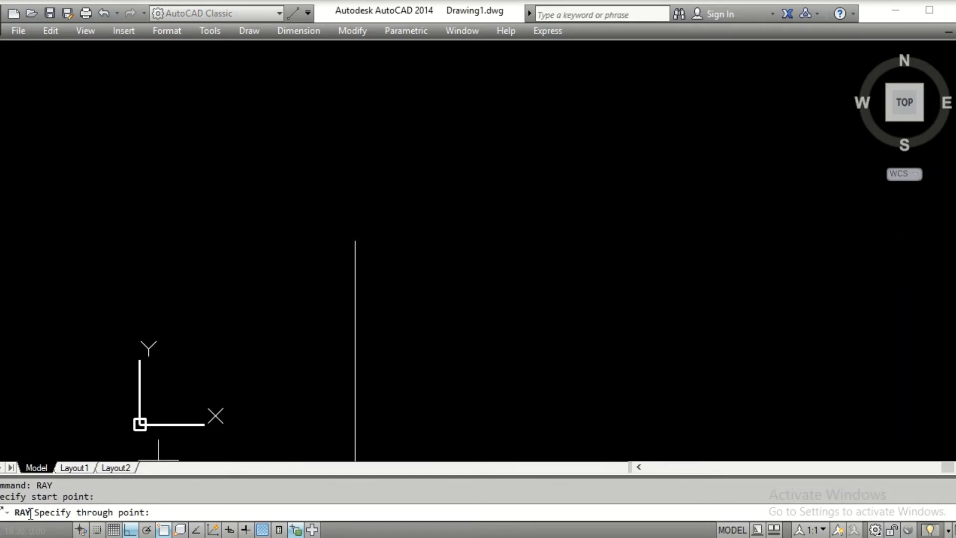
{"action": "left_click", "coordinate": [130, 529]}
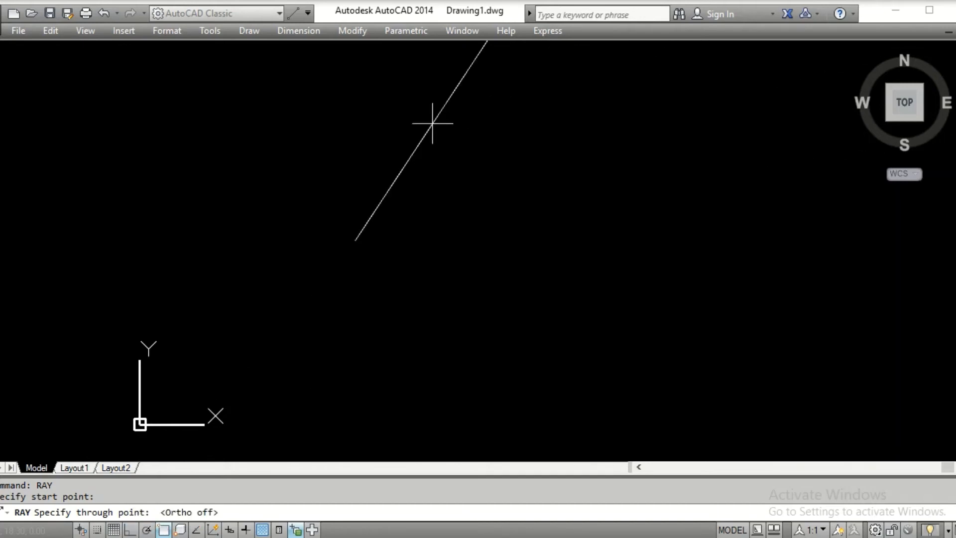
{"action": "left_click", "coordinate": [423, 131]}
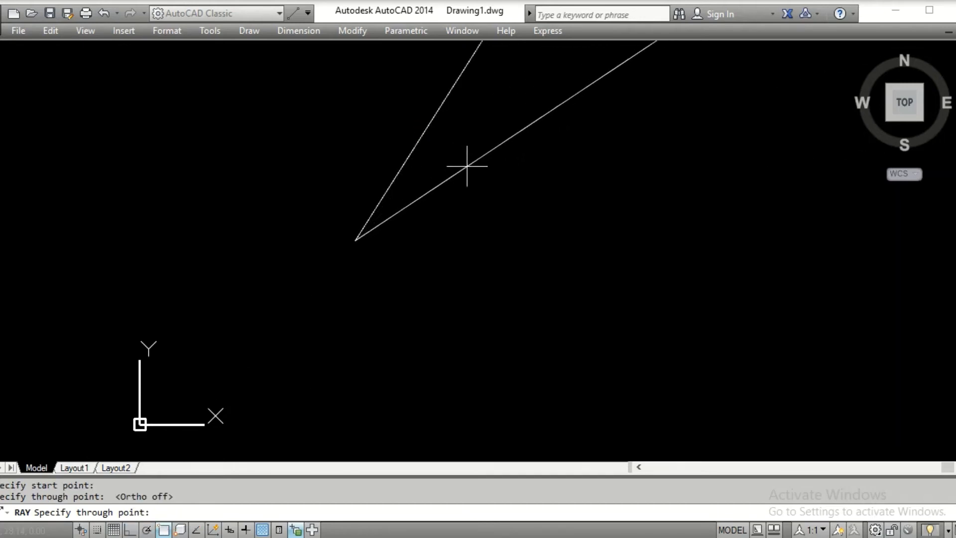
{"action": "left_click", "coordinate": [468, 165]}
{"action": "left_click", "coordinate": [498, 211]}
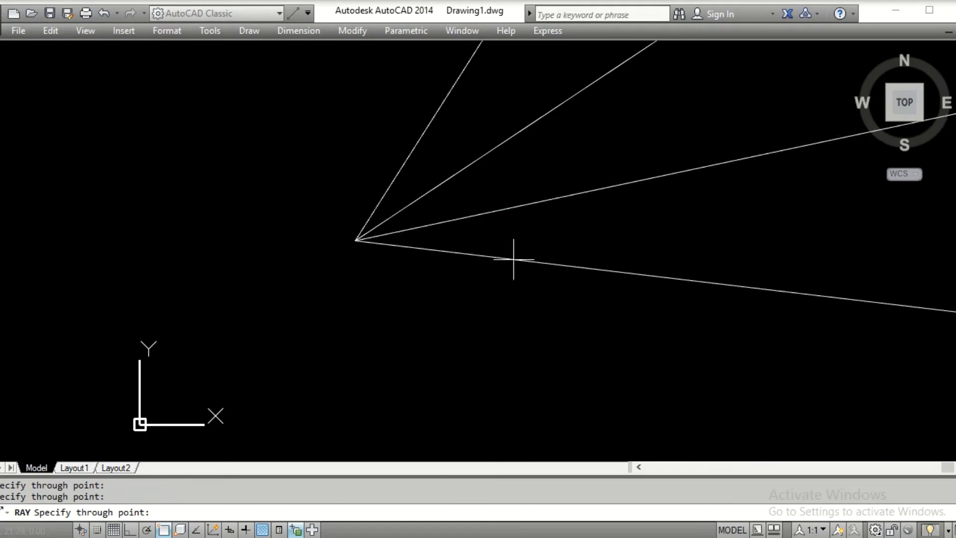
{"action": "left_click", "coordinate": [513, 259]}
{"action": "left_click", "coordinate": [508, 301]}
{"action": "left_click", "coordinate": [442, 337]}
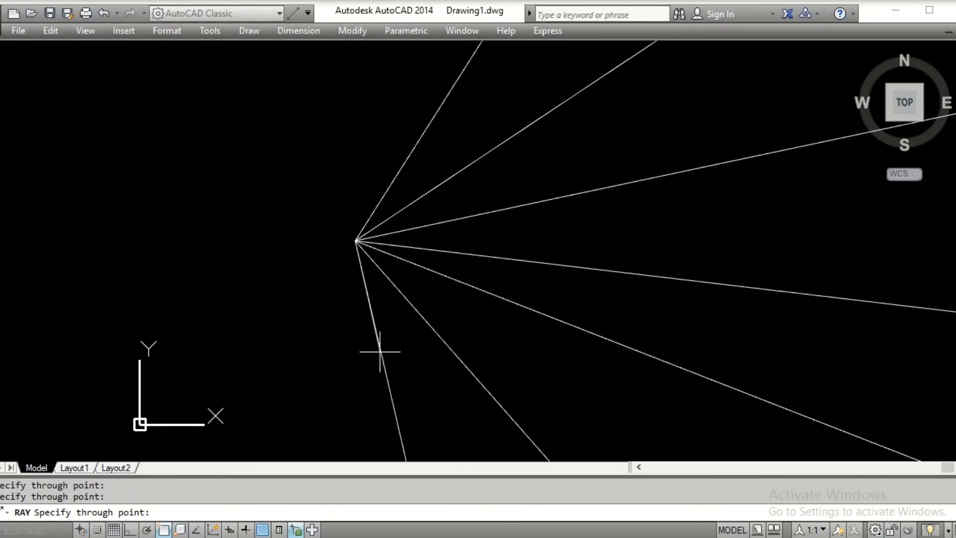
- Add nine more rays from the same start point, continuing clockwise from below through the left side to straight up, and end the Ray command
{"action": "left_click", "coordinate": [374, 354]}
{"action": "left_click", "coordinate": [309, 352]}
{"action": "left_click", "coordinate": [246, 332]}
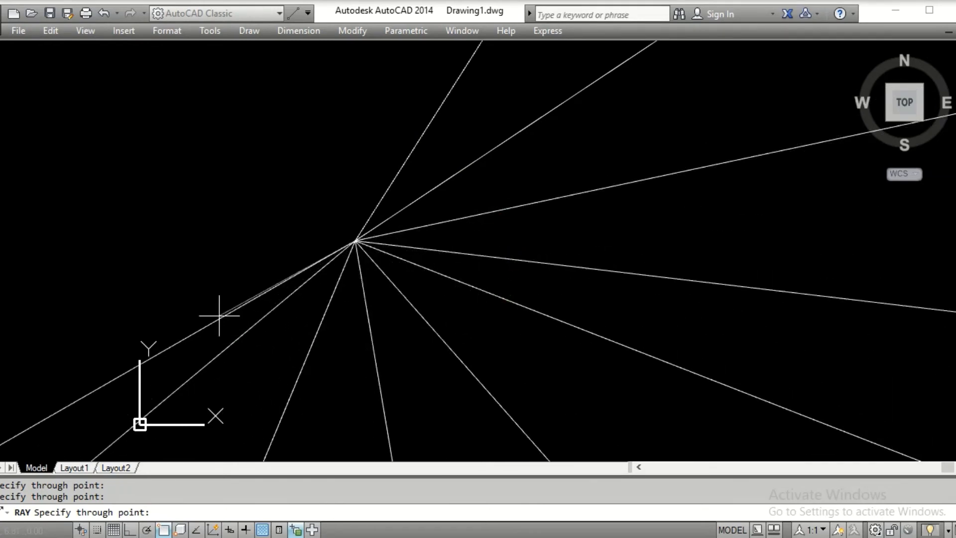
{"action": "left_click", "coordinate": [202, 291]}
{"action": "left_click", "coordinate": [189, 247]}
{"action": "left_click", "coordinate": [199, 191]}
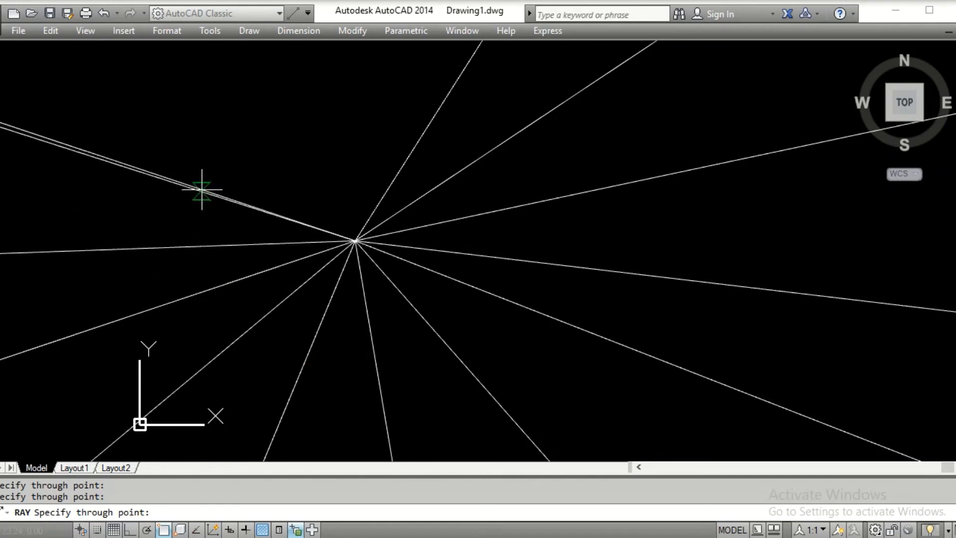
{"action": "left_click", "coordinate": [230, 162]}
{"action": "left_click", "coordinate": [283, 124]}
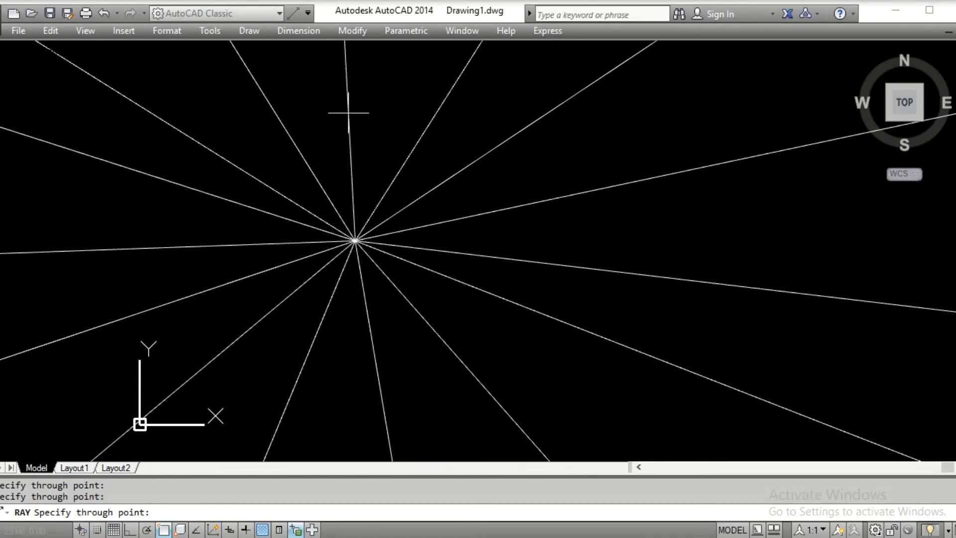
{"action": "left_click", "coordinate": [361, 111]}
{"action": "key", "text": "Escape"}
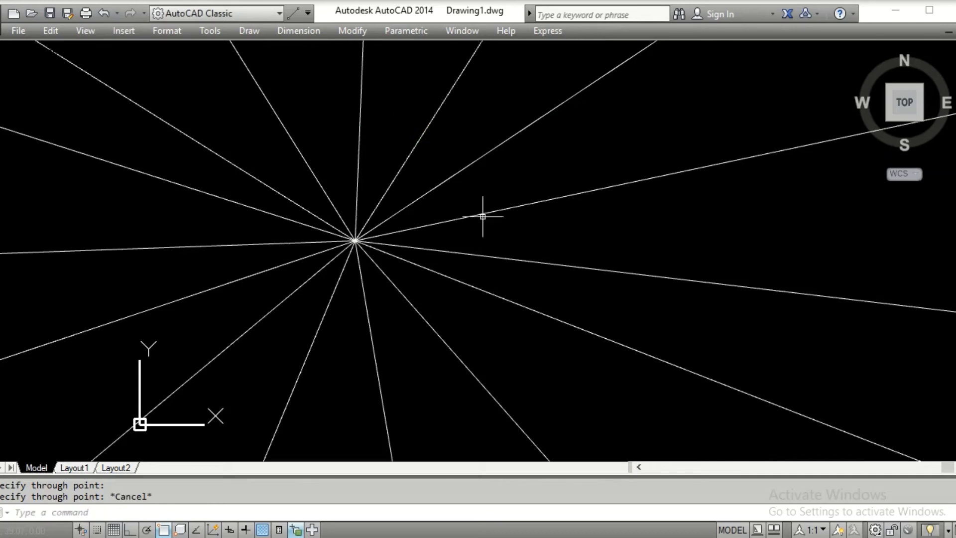
- Draw a circle centred on the rays' common start point so that it crosses all the rays
{"action": "type", "text": "c"}
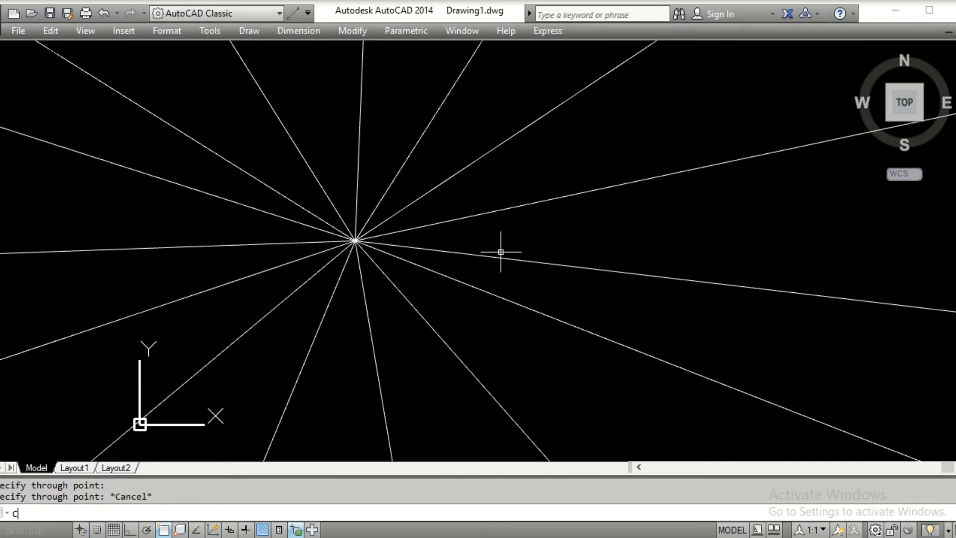
{"action": "key", "text": "Return"}
{"action": "left_click", "coordinate": [355, 241]}
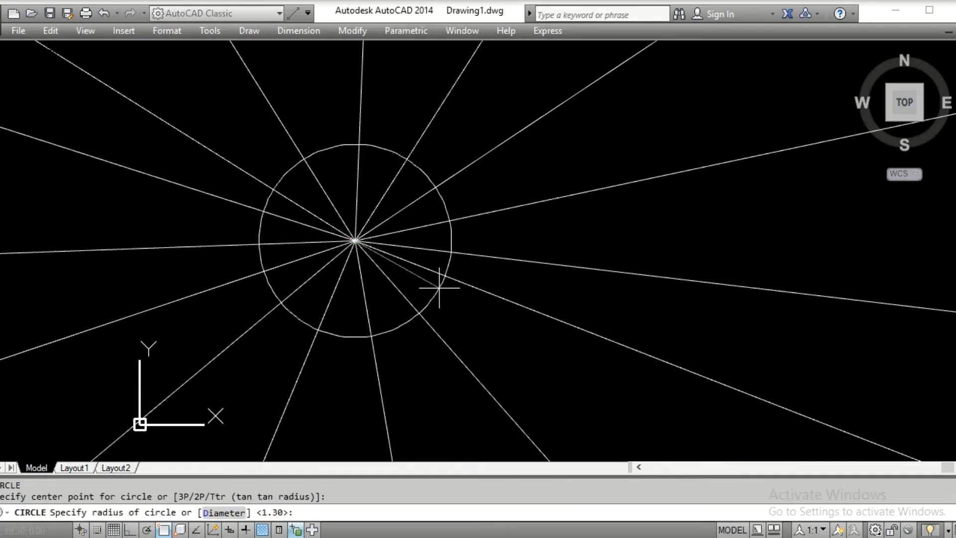
{"action": "left_click", "coordinate": [495, 314]}
{"action": "middle_click_drag", "start_coordinate": [495, 315], "coordinate": [503, 349]}
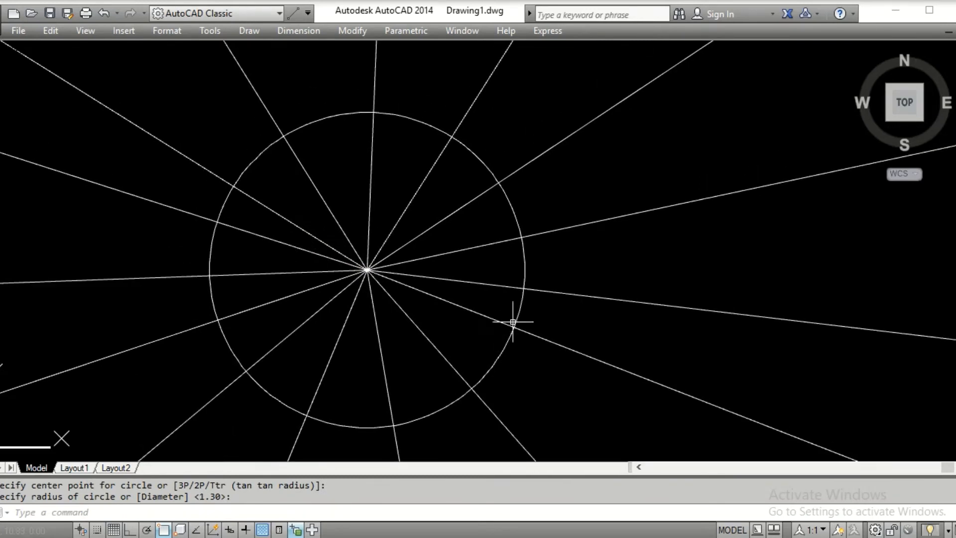
{"action": "key", "text": "Escape"}
- Using the circle as the cutting edge, trim the five rays that extend beyond its upper right and right side
{"action": "type", "text": "T"}
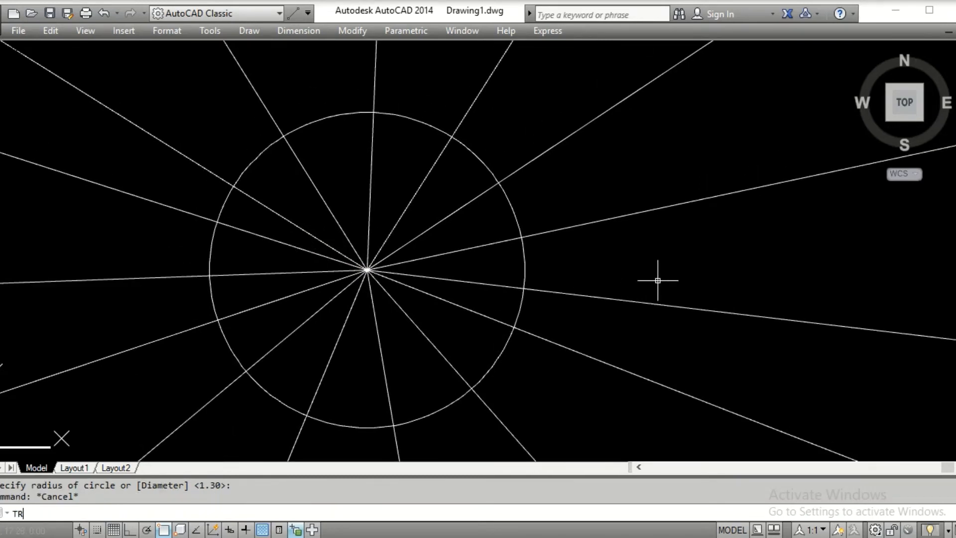
{"action": "type", "text": "R"}
{"action": "key", "text": "Return"}
{"action": "left_click", "coordinate": [484, 163]}
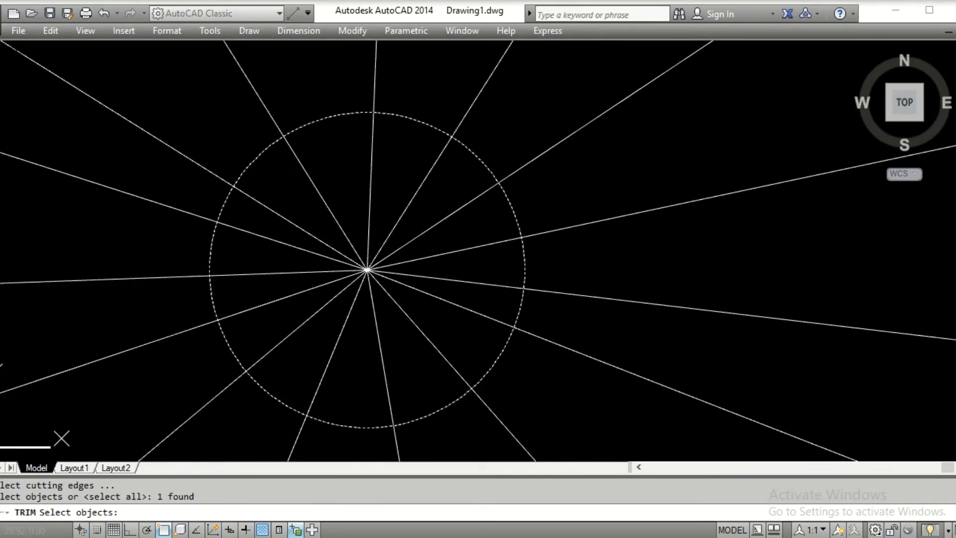
{"action": "key", "text": "Return"}
{"action": "left_click", "coordinate": [459, 75]}
{"action": "left_click", "coordinate": [584, 133]}
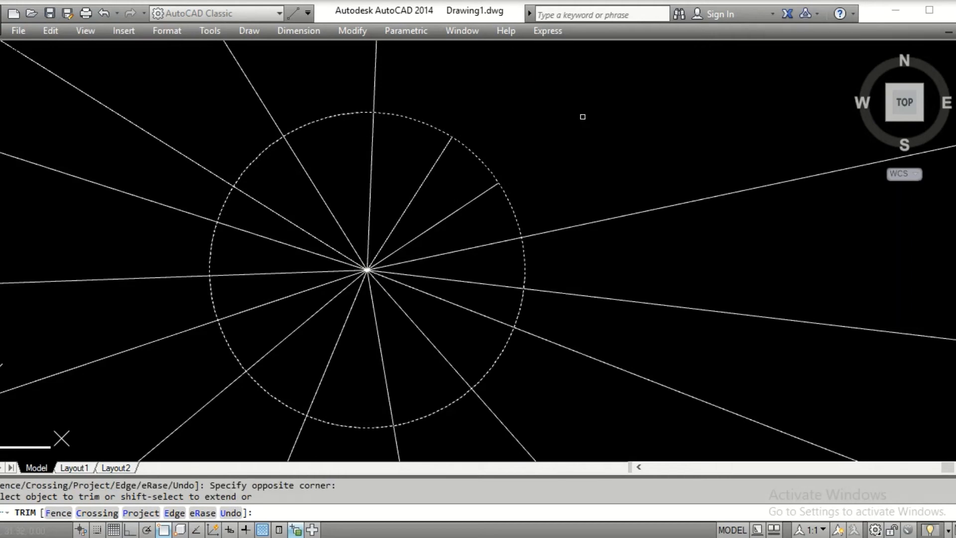
{"action": "left_click", "coordinate": [585, 155]}
{"action": "left_click", "coordinate": [648, 370]}
- Trim the three rays below the circle and the three on its left and lower left back to the circle
{"action": "middle_click_drag", "start_coordinate": [649, 372], "coordinate": [657, 159]}
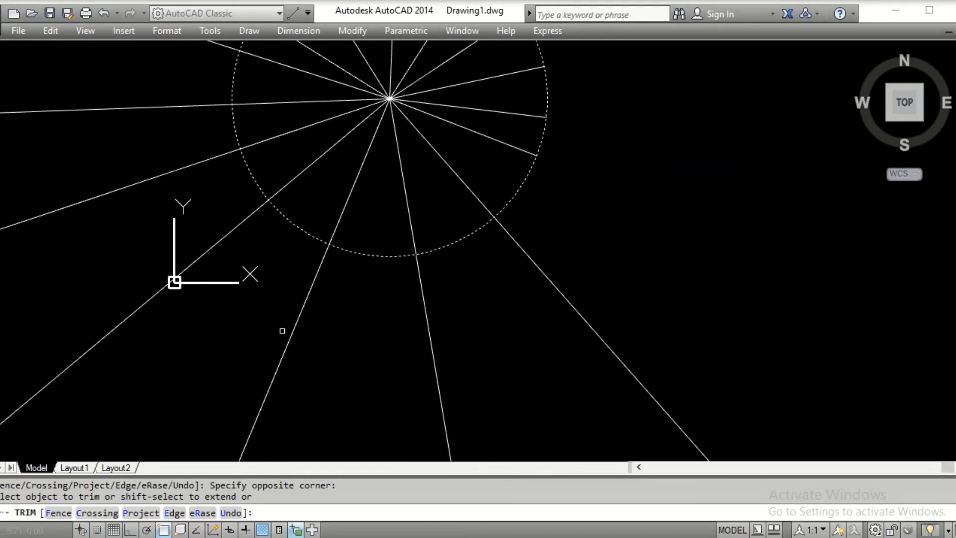
{"action": "left_click", "coordinate": [211, 304]}
{"action": "left_click", "coordinate": [727, 321]}
{"action": "left_click", "coordinate": [71, 70]}
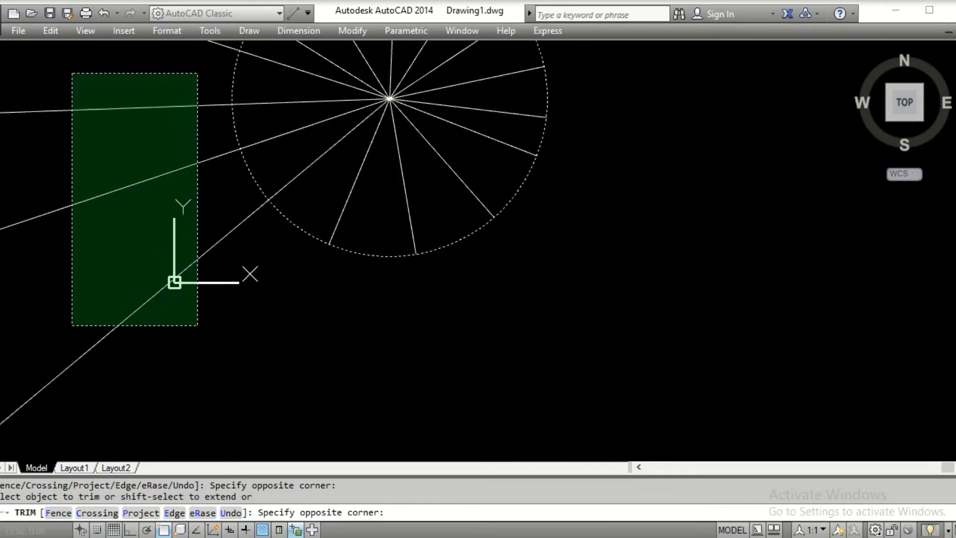
{"action": "left_click", "coordinate": [199, 324]}
- Trim the two rays at the circle's upper left and the two above it back to the circle
{"action": "middle_click_drag", "start_coordinate": [141, 63], "coordinate": [315, 285]}
{"action": "left_click", "coordinate": [268, 86]}
{"action": "left_click", "coordinate": [299, 296]}
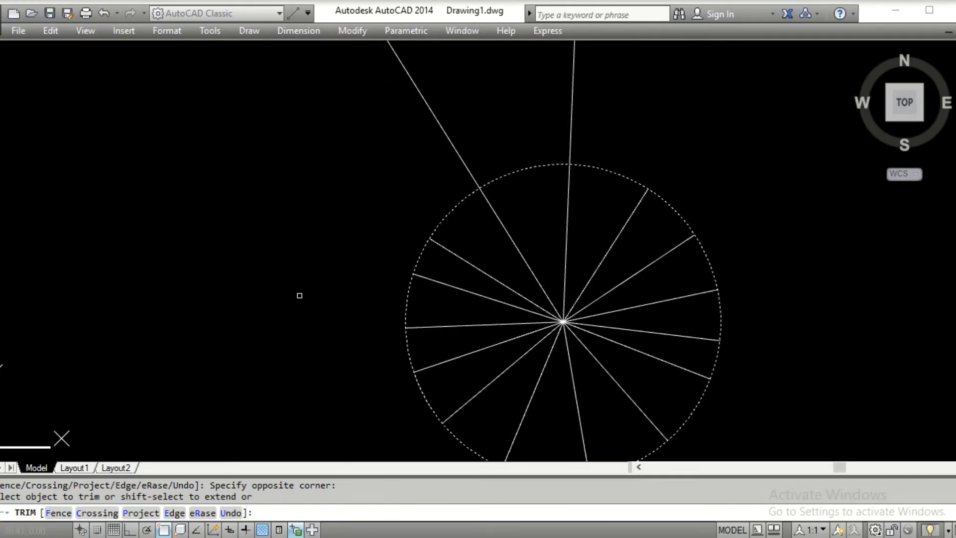
{"action": "left_click", "coordinate": [334, 76]}
{"action": "left_click", "coordinate": [663, 91]}
{"action": "middle_click_drag", "start_coordinate": [643, 146], "coordinate": [446, 151]}
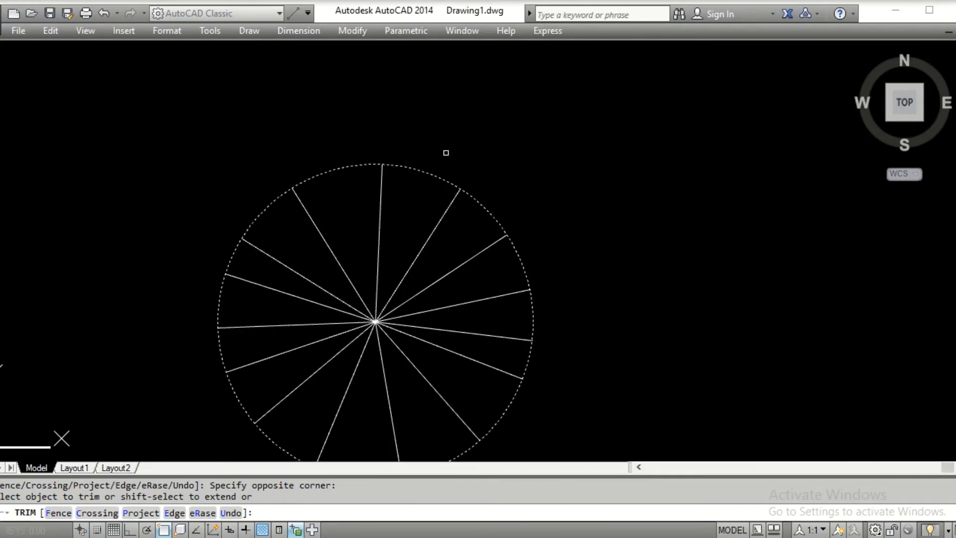
{"action": "mouse_move", "coordinate": [486, 182]}
{"action": "middle_mouse_down"}
{"action": "mouse_move", "coordinate": [491, 175]}
{"action": "mouse_move", "coordinate": [471, 156]}
{"action": "middle_mouse_up"}
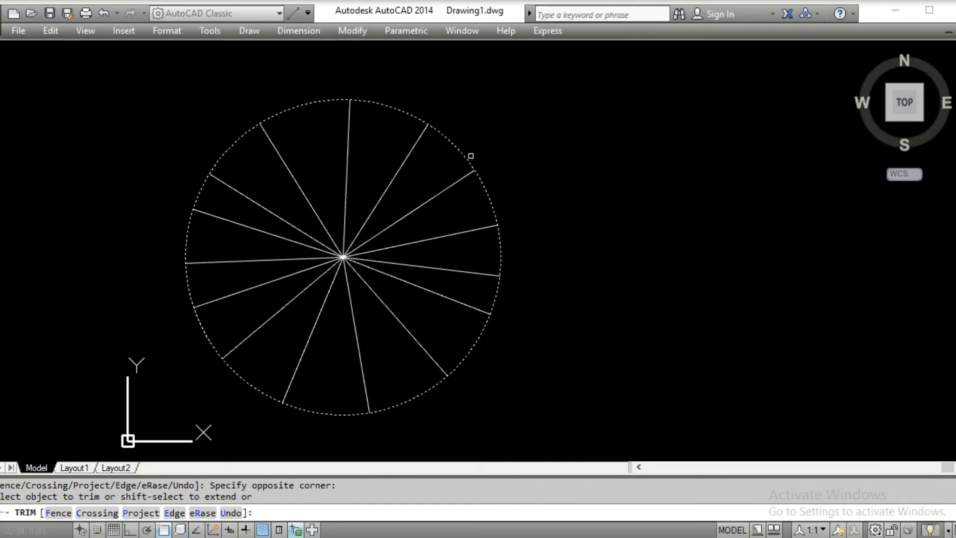
- Erase the circle together with all the rays trimmed to it
{"action": "key", "text": "Escape"}
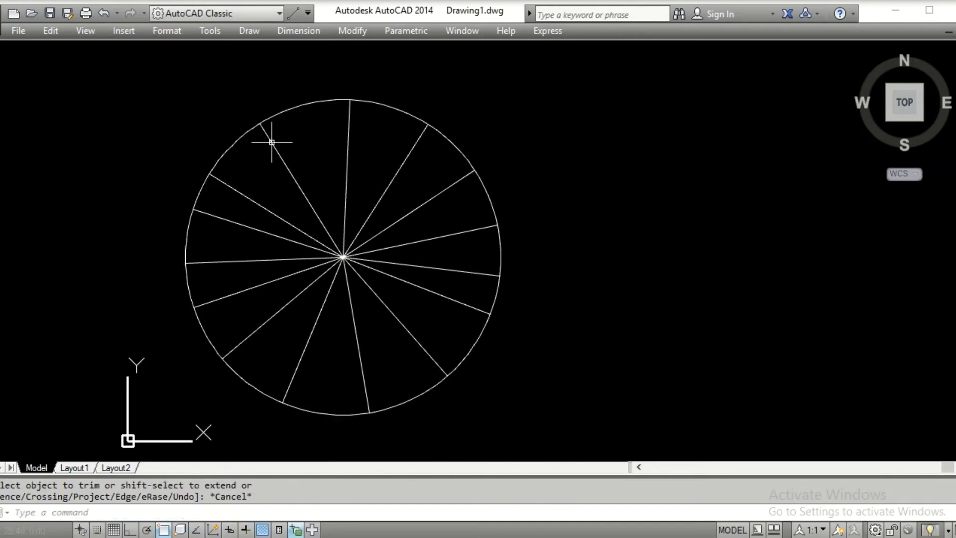
{"action": "left_click", "coordinate": [128, 83]}
{"action": "left_click", "coordinate": [585, 429]}
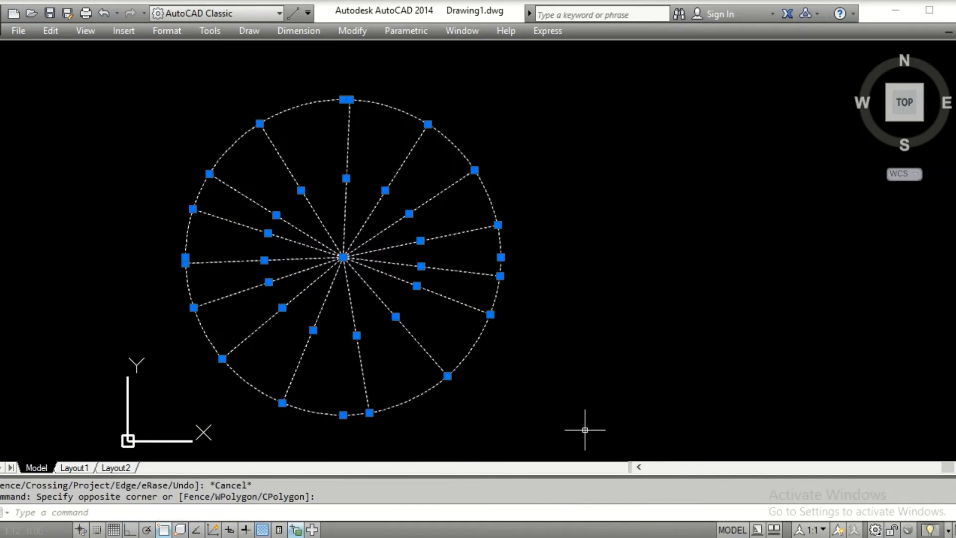
{"action": "key", "text": "Delete"}
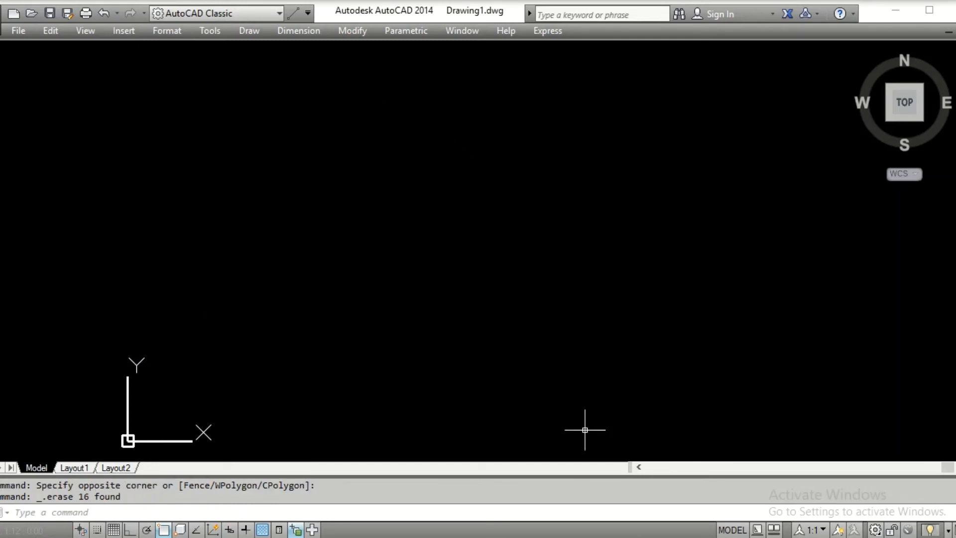
- Draw seven horizontal construction lines with XLINE, roughly evenly spaced from just above the origin up to the upper part of the drawing area
{"action": "type", "text": "XLI"}
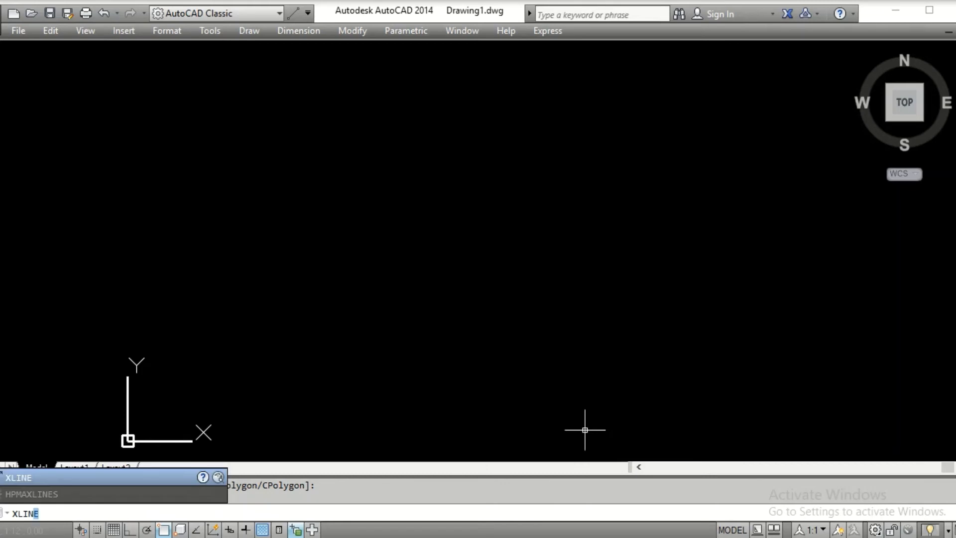
{"action": "type", "text": "NE"}
{"action": "key", "text": "Return"}
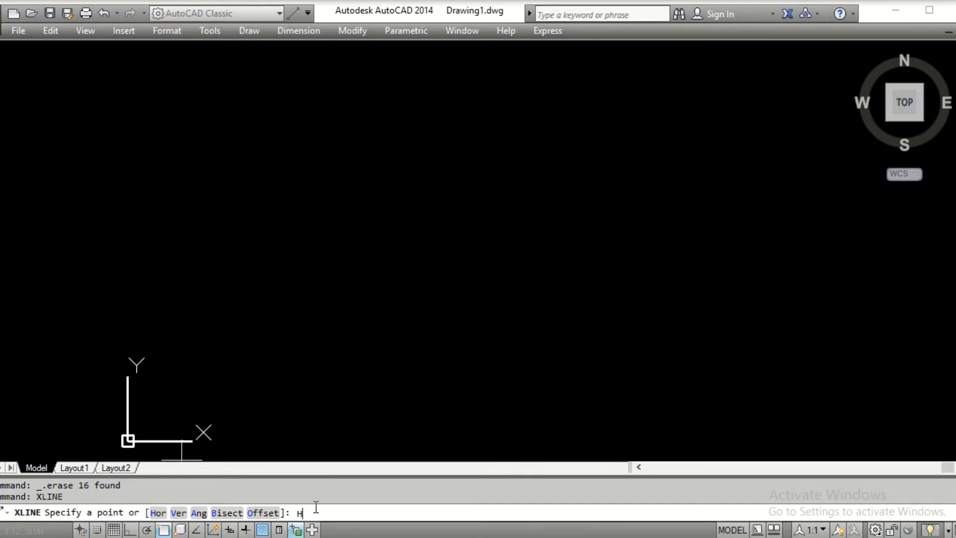
{"action": "key", "text": "Return"}
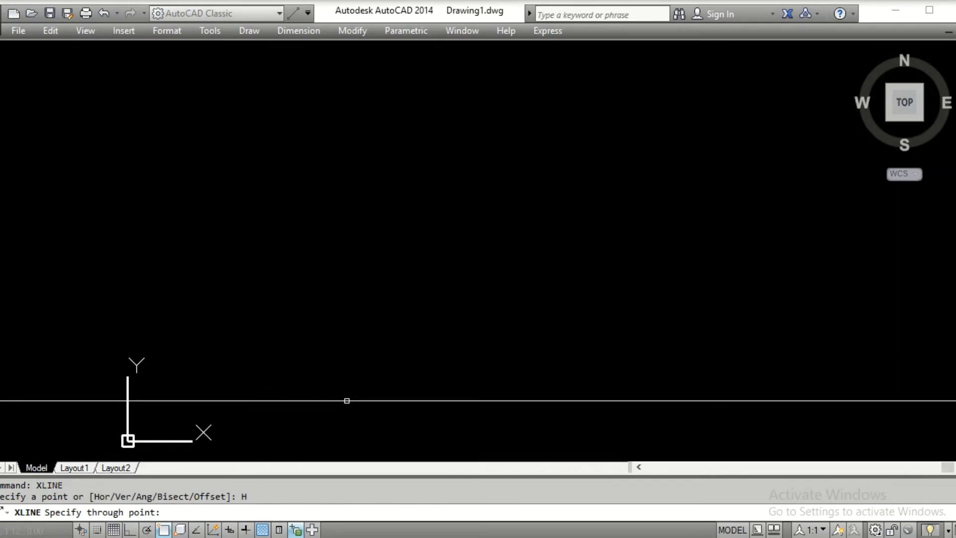
{"action": "left_click", "coordinate": [404, 438]}
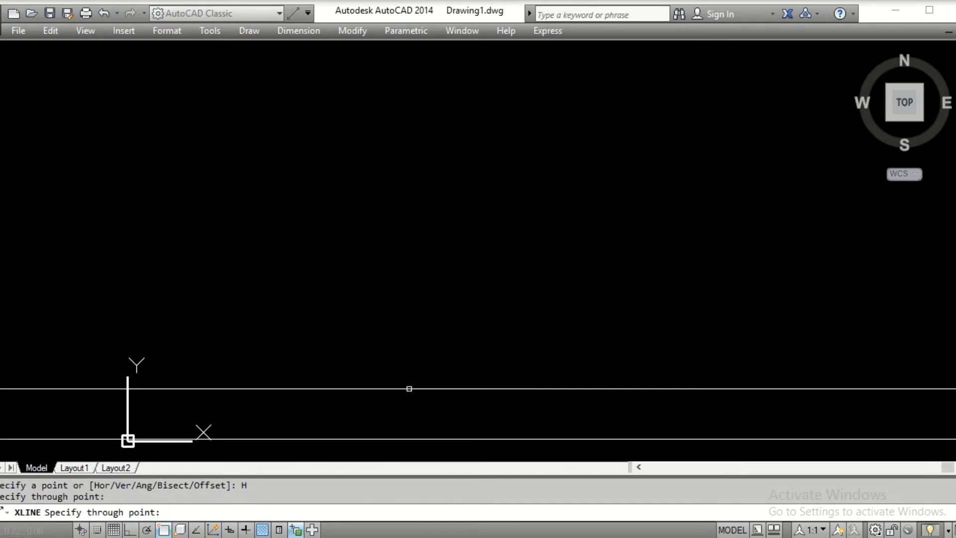
{"action": "left_click", "coordinate": [410, 388]}
{"action": "left_click", "coordinate": [414, 339]}
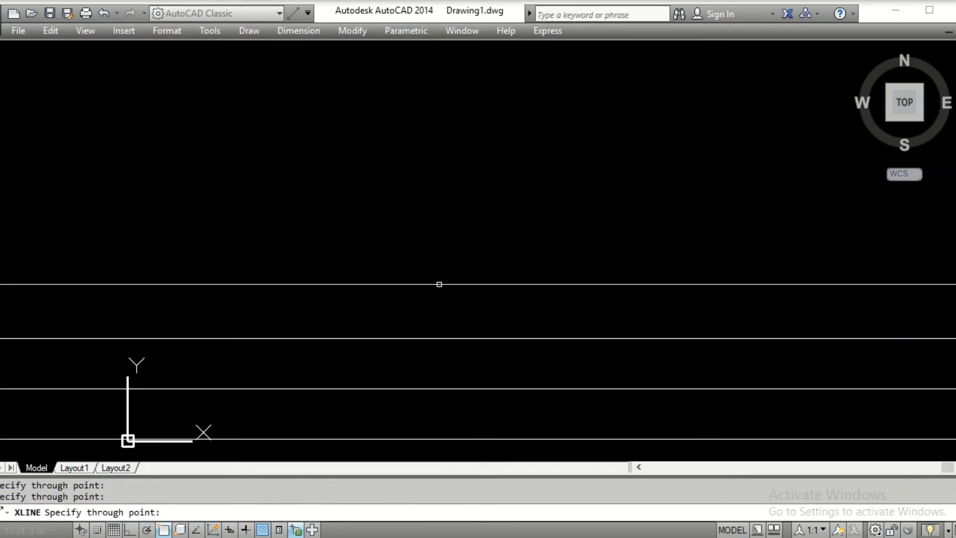
{"action": "left_click", "coordinate": [438, 283]}
{"action": "left_click", "coordinate": [455, 236]}
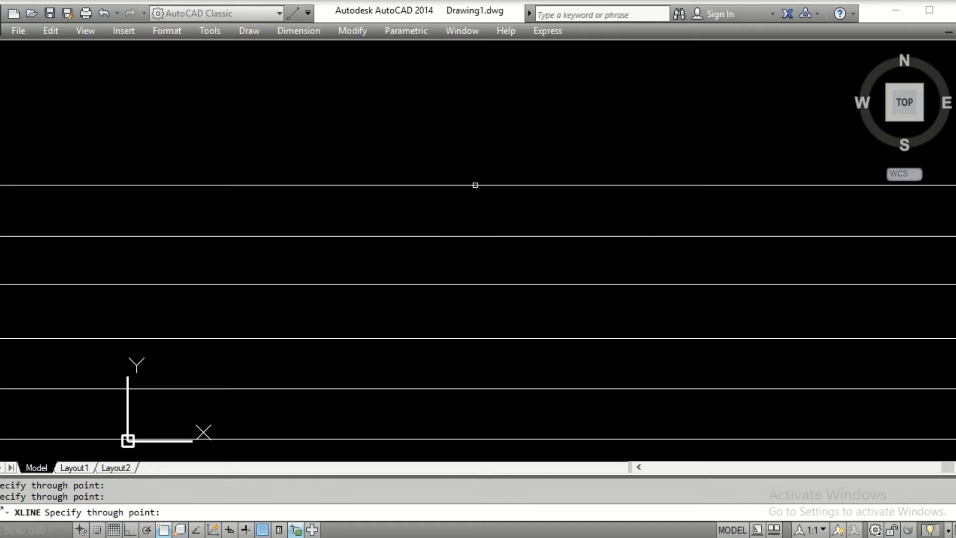
{"action": "left_click", "coordinate": [473, 187]}
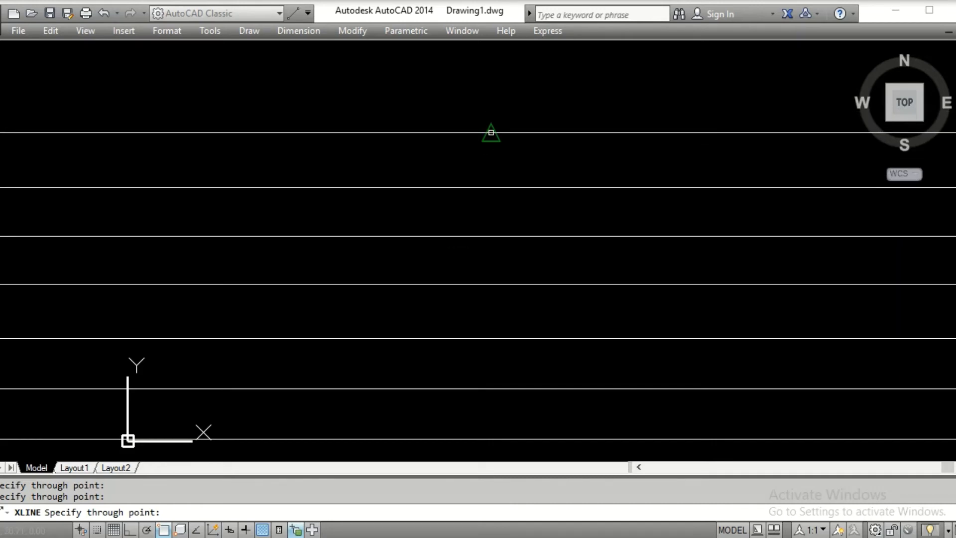
{"action": "left_click", "coordinate": [491, 132]}
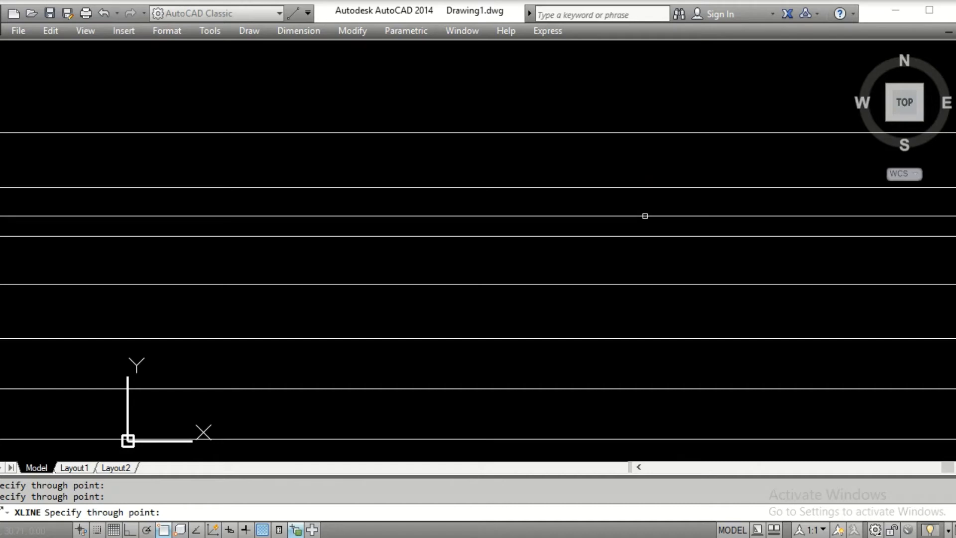
{"action": "key", "text": "Return"}
- Draw eight vertical construction lines with XLINE across the horizontal ones, starting just right of the origin, to form a grid
{"action": "key", "text": "Return"}
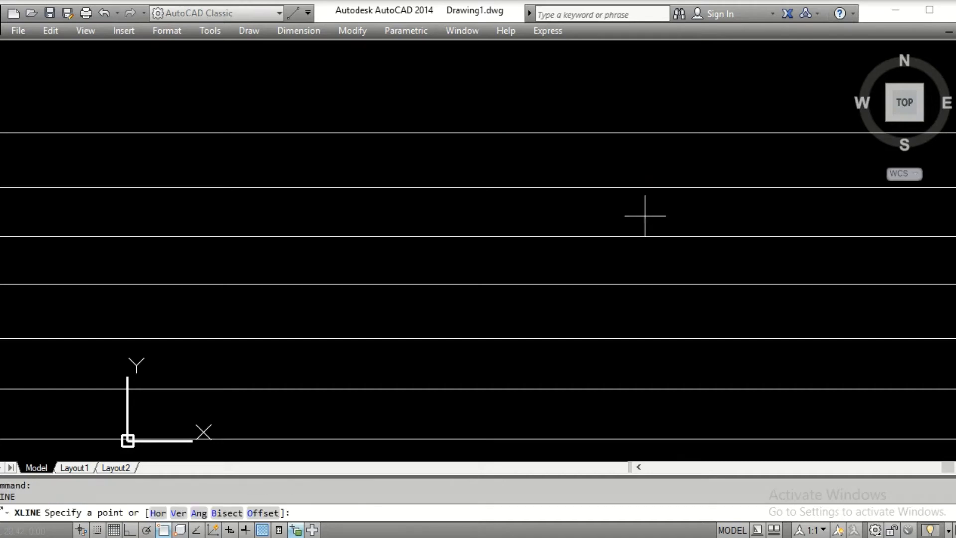
{"action": "type", "text": "v"}
{"action": "key", "text": "Return"}
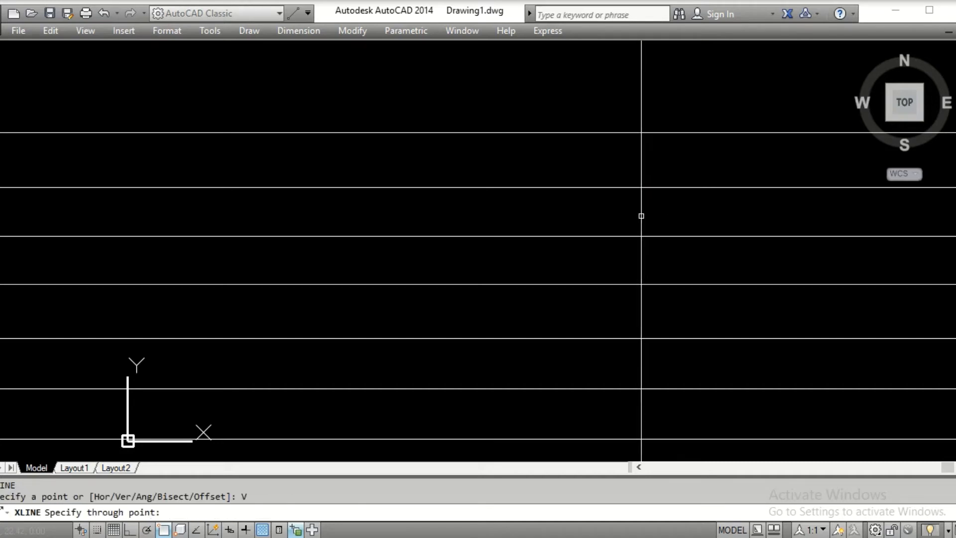
{"action": "left_click", "coordinate": [145, 158]}
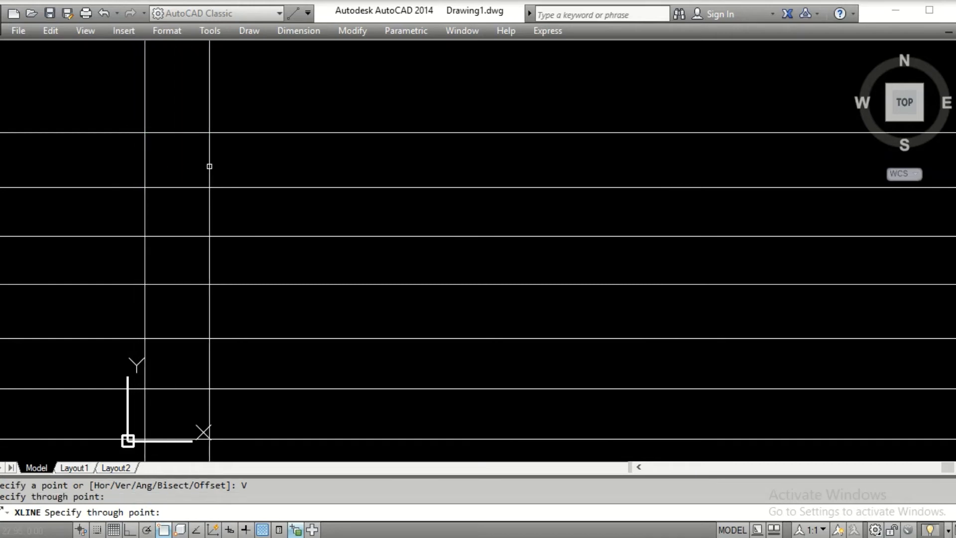
{"action": "left_click", "coordinate": [216, 164]}
{"action": "left_click", "coordinate": [296, 163]}
{"action": "left_click", "coordinate": [373, 161]}
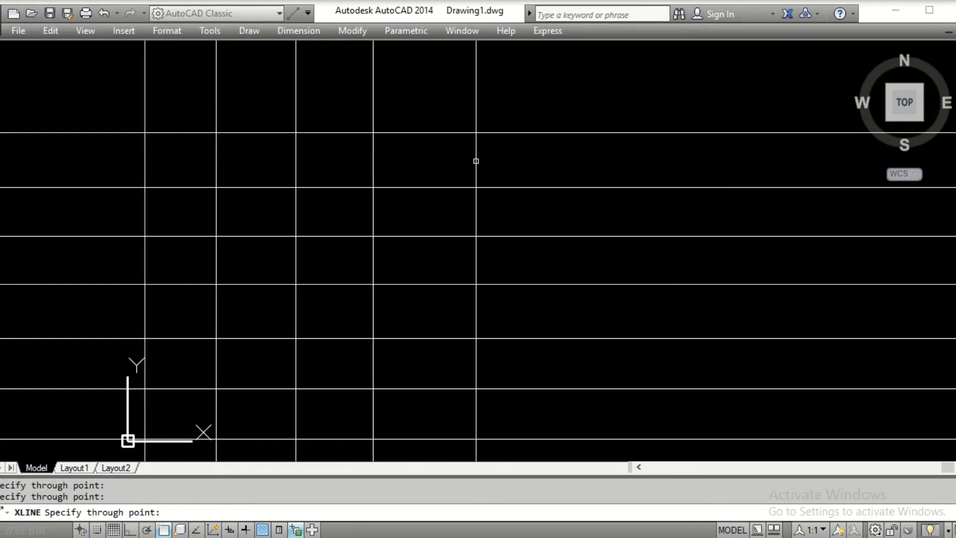
{"action": "left_click", "coordinate": [476, 161]}
{"action": "left_click", "coordinate": [566, 158]}
{"action": "left_click", "coordinate": [676, 155]}
{"action": "left_click", "coordinate": [767, 156]}
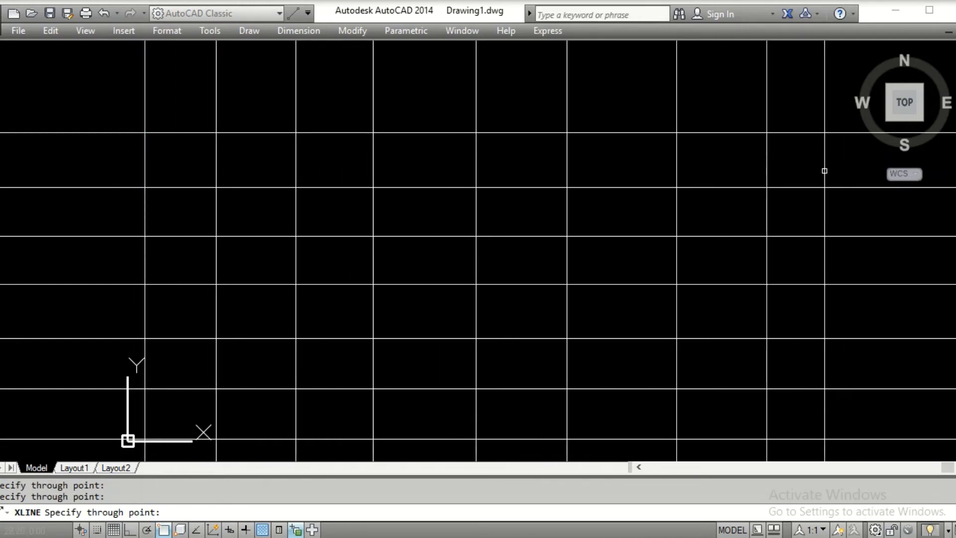
{"action": "key", "text": "Escape"}
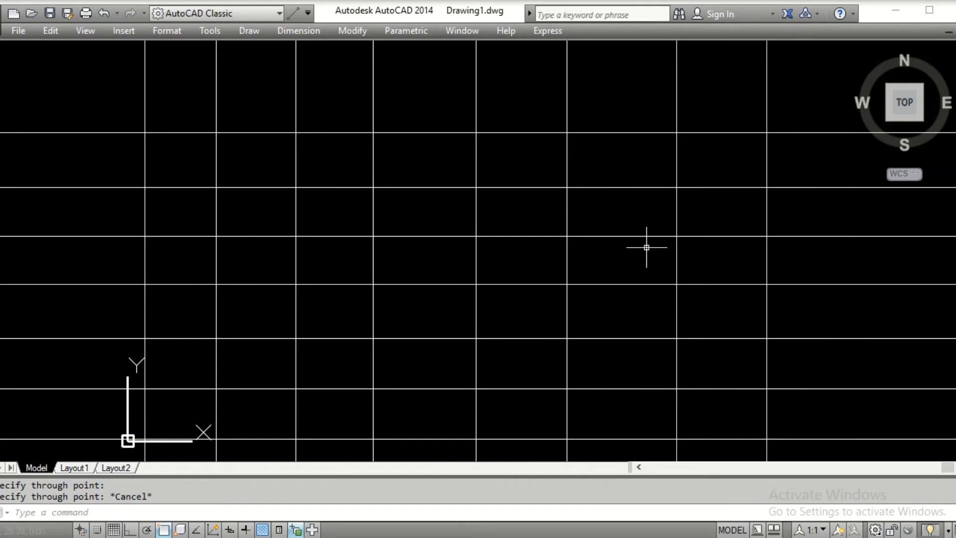
{"action": "left_click", "coordinate": [217, 182]}
{"action": "key", "text": "Escape"}
{"action": "left_click", "coordinate": [147, 121]}
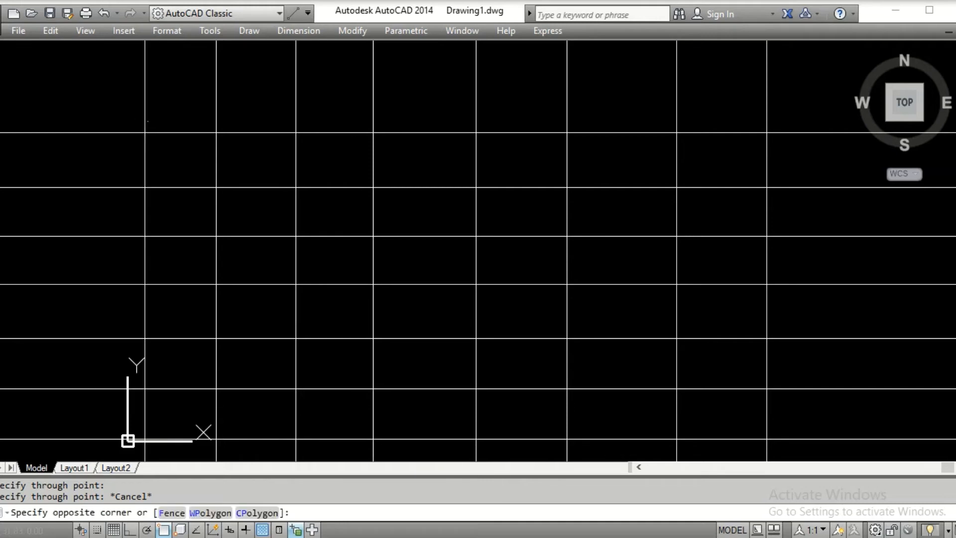
{"action": "left_click", "coordinate": [144, 119]}
{"action": "left_click", "coordinate": [216, 105]}
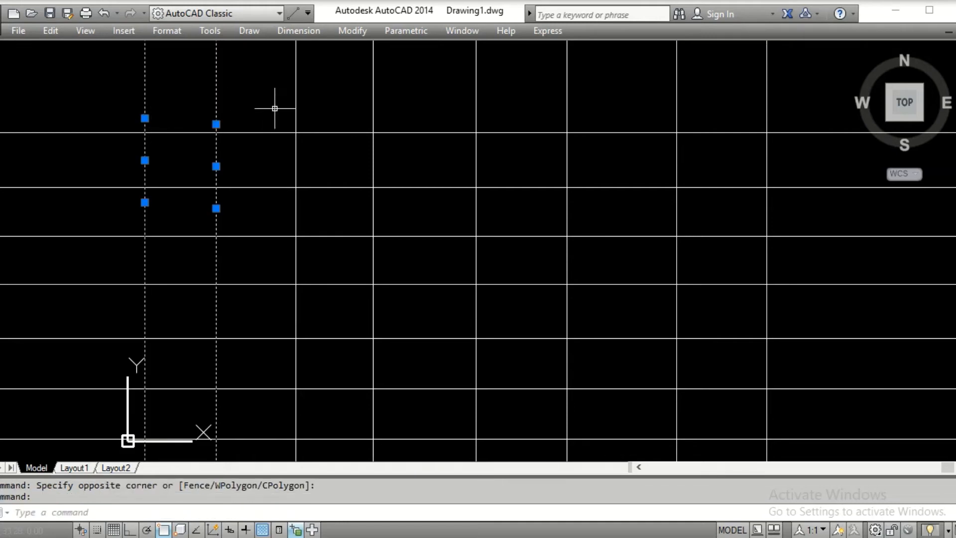
{"action": "left_click", "coordinate": [293, 121]}
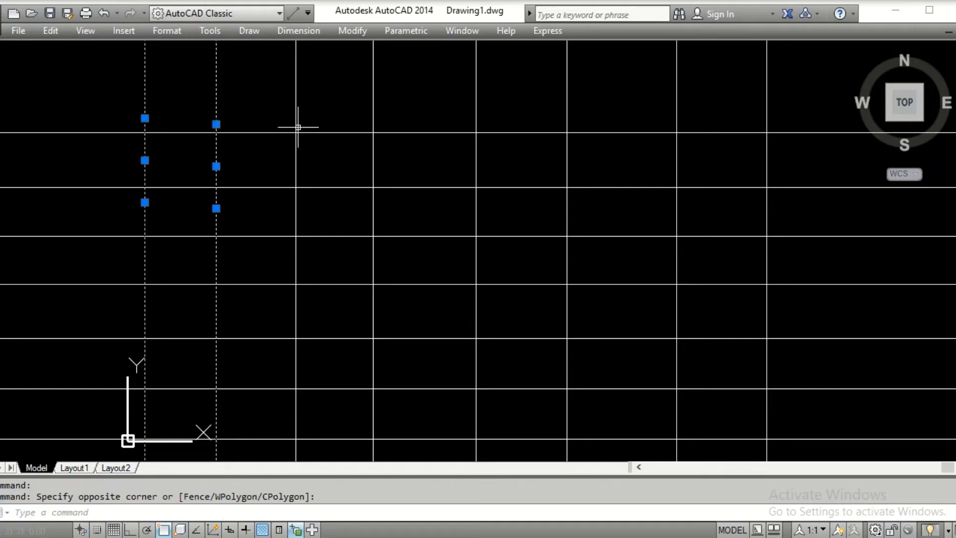
{"action": "double_click", "coordinate": [294, 128]}
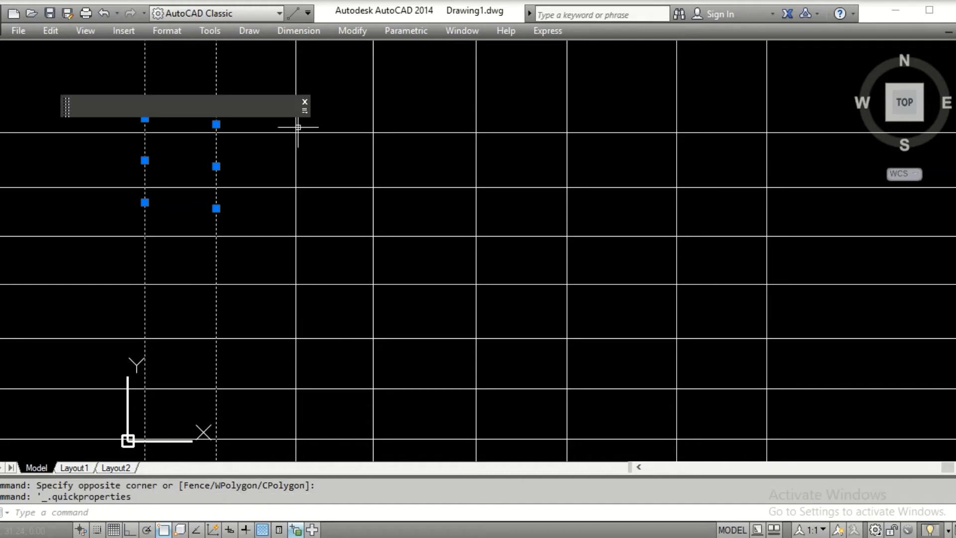
{"action": "key", "text": "Escape"}
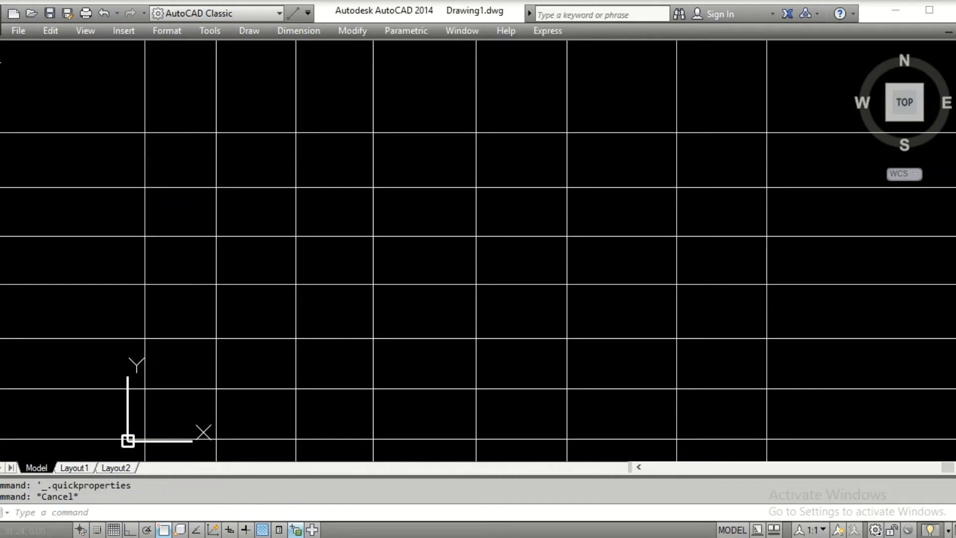
- Erase the whole grid of construction lines with ERASE, using a crossing window over all of them
{"action": "type", "text": "E"}
{"action": "key", "text": "Return"}
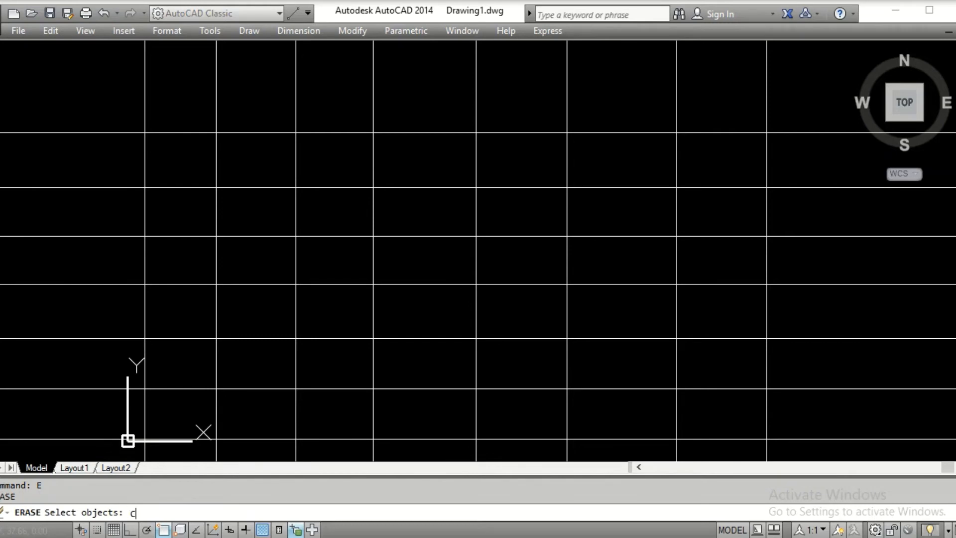
{"action": "key", "text": "Return"}
{"action": "left_click", "coordinate": [65, 107]}
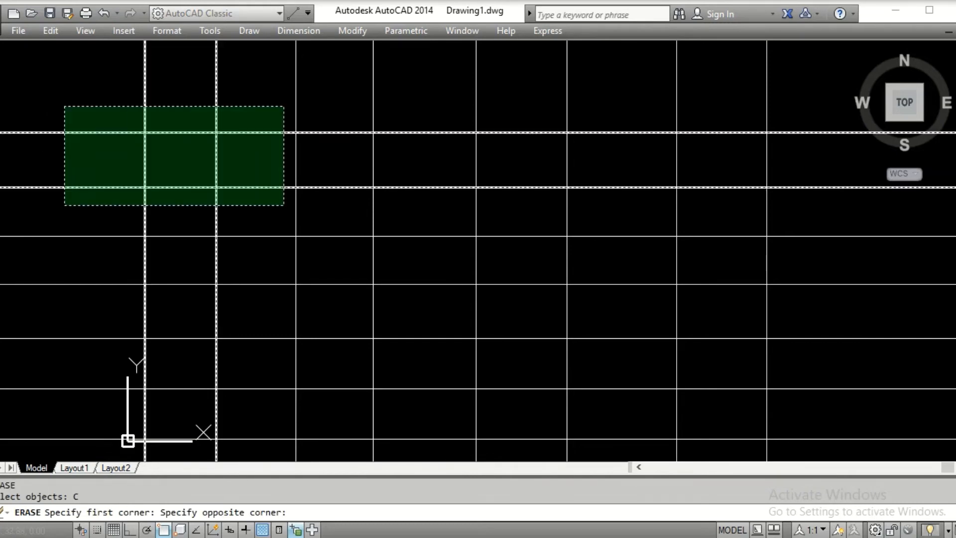
{"action": "left_click", "coordinate": [829, 439]}
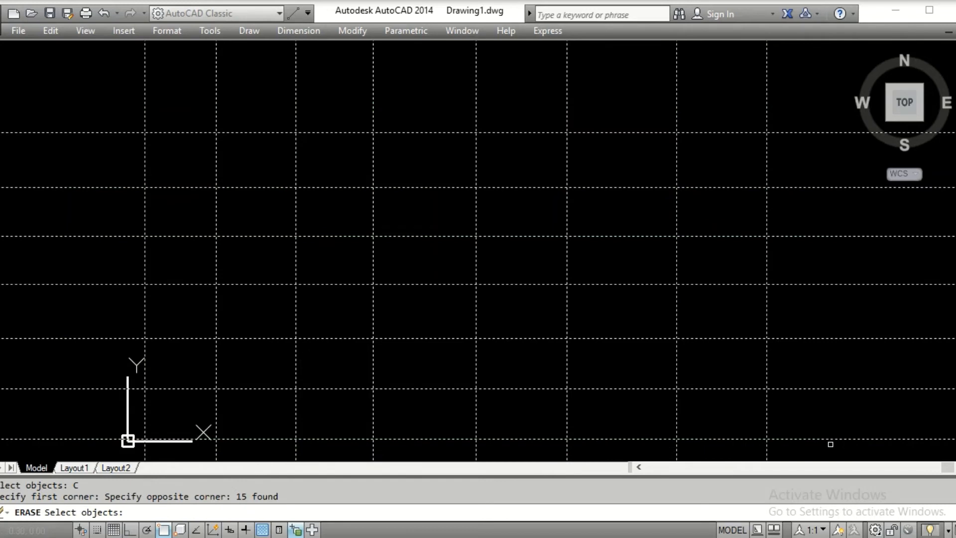
{"action": "key", "text": "Return"}
- Draw a single horizontal construction line with XLINE a little below the origin
{"action": "scroll", "coordinate": [593, 326], "scroll_direction": "down", "scroll_amount": 2}
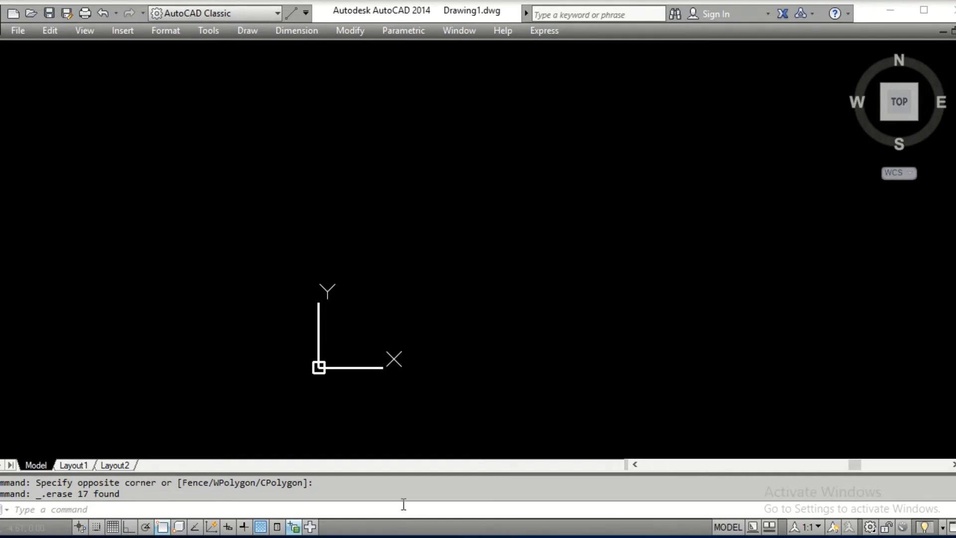
{"action": "left_click", "coordinate": [74, 509]}
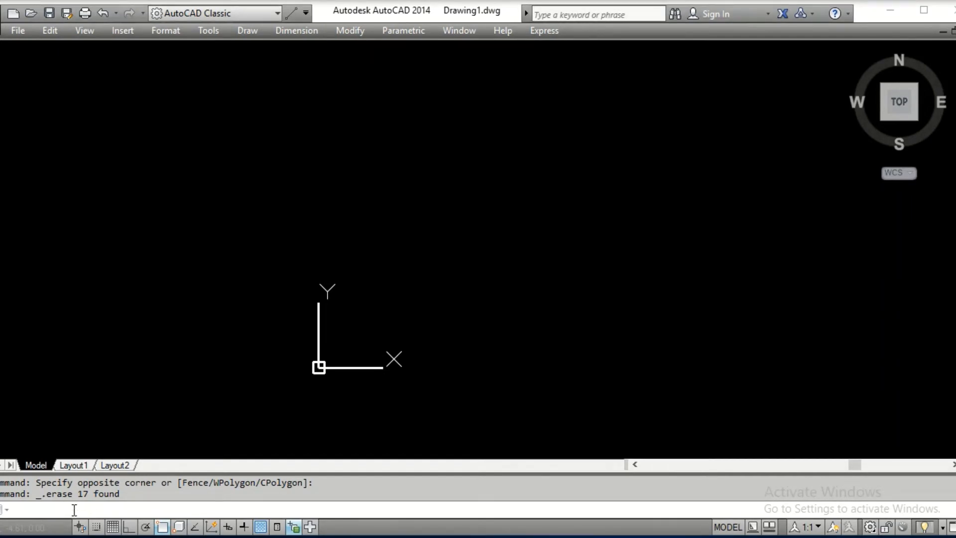
{"action": "type", "text": "XLINE"}
{"action": "key", "text": "Return"}
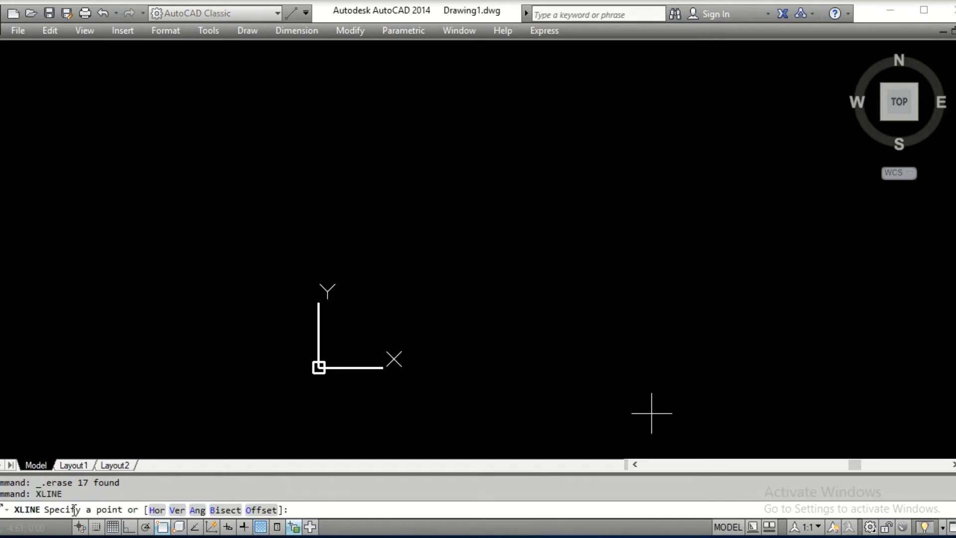
{"action": "key", "text": "Return"}
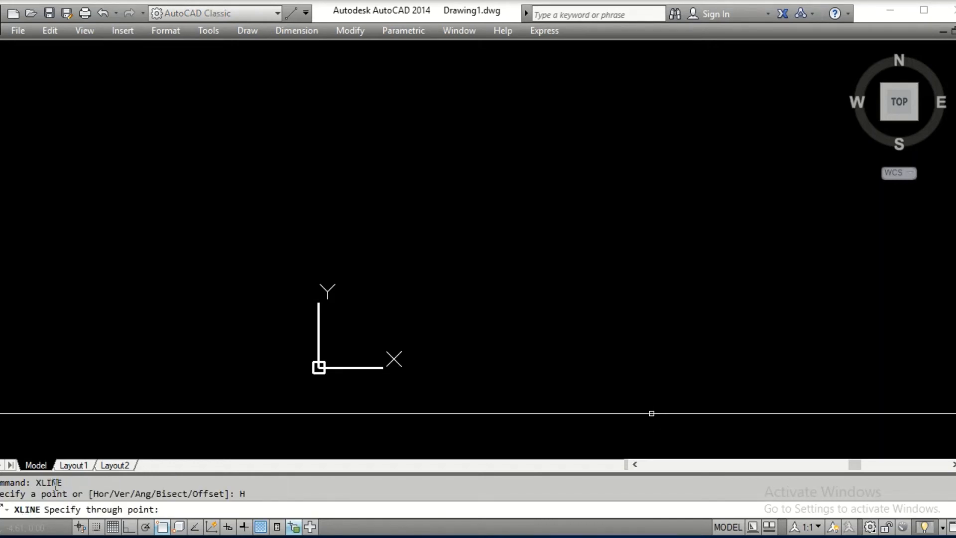
{"action": "left_click", "coordinate": [563, 410]}
{"action": "key", "text": "Return"}
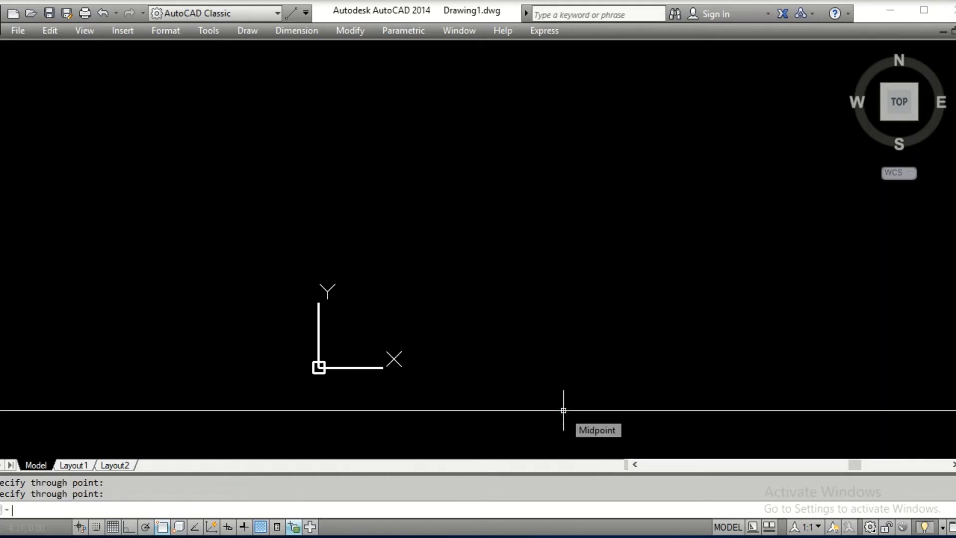
- Draw a single vertical construction line with XLINE to the left of the origin, crossing the horizontal one
{"action": "key", "text": "Return"}
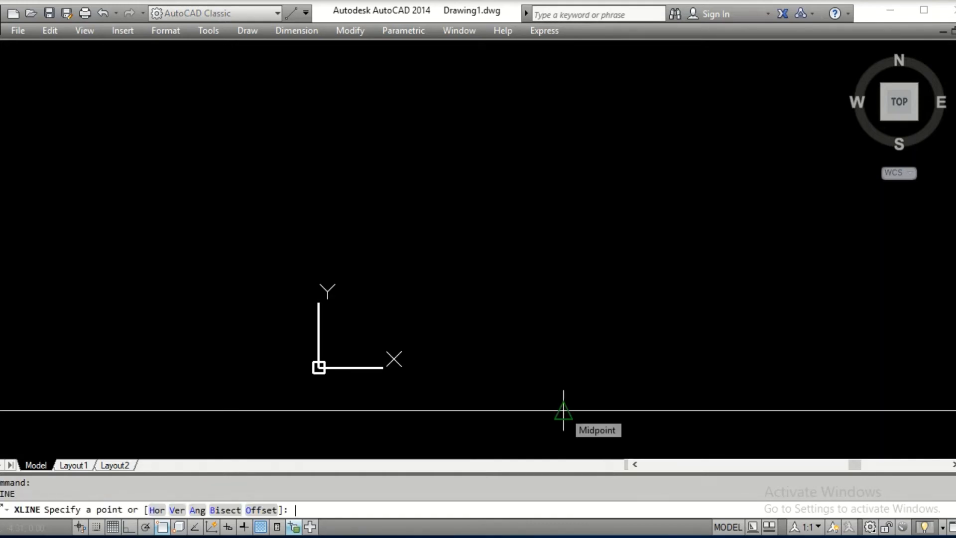
{"action": "type", "text": "V"}
{"action": "key", "text": "Return"}
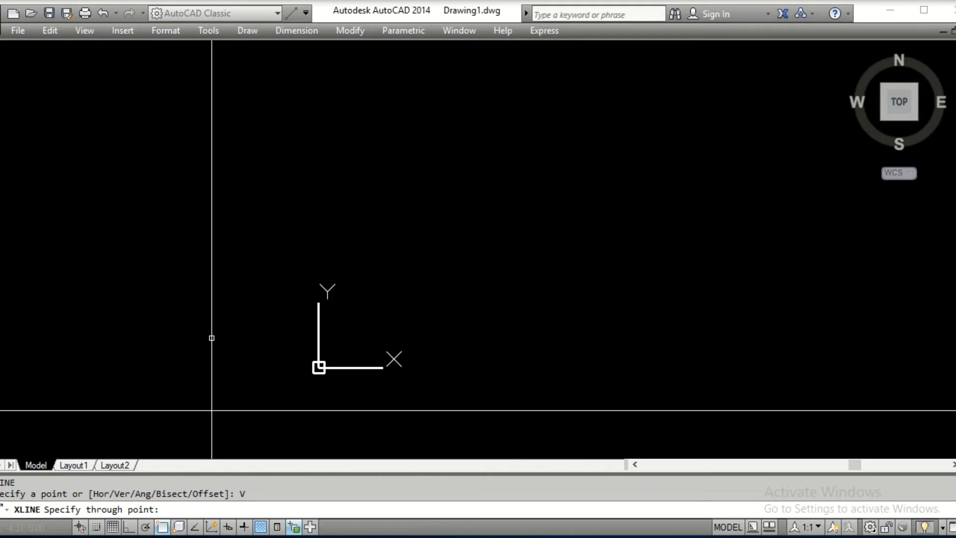
{"action": "left_click", "coordinate": [212, 339]}
{"action": "key", "text": "Return"}
- Offset the horizontal construction line upward three times in succession with XLINE's Offset option at a distance of 5
{"action": "key", "text": "Return"}
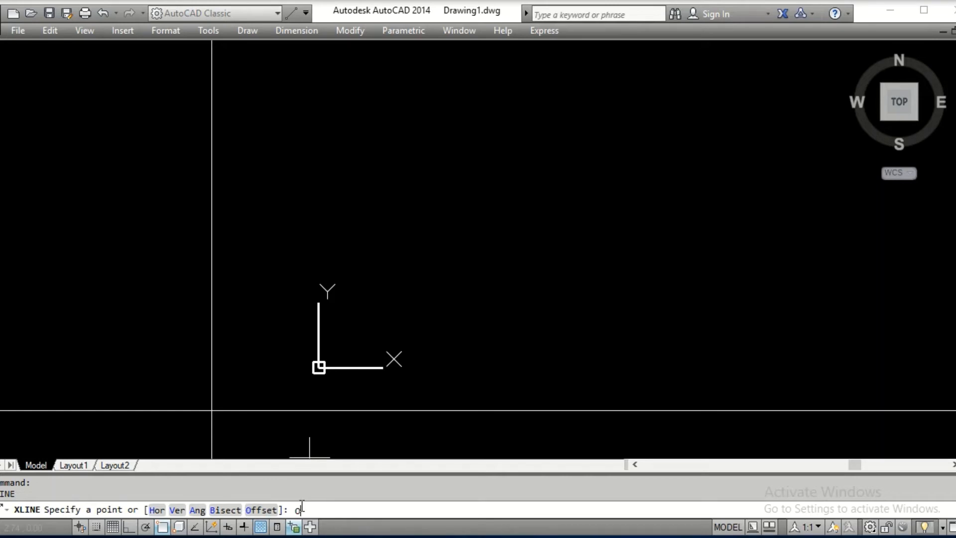
{"action": "key", "text": "Return"}
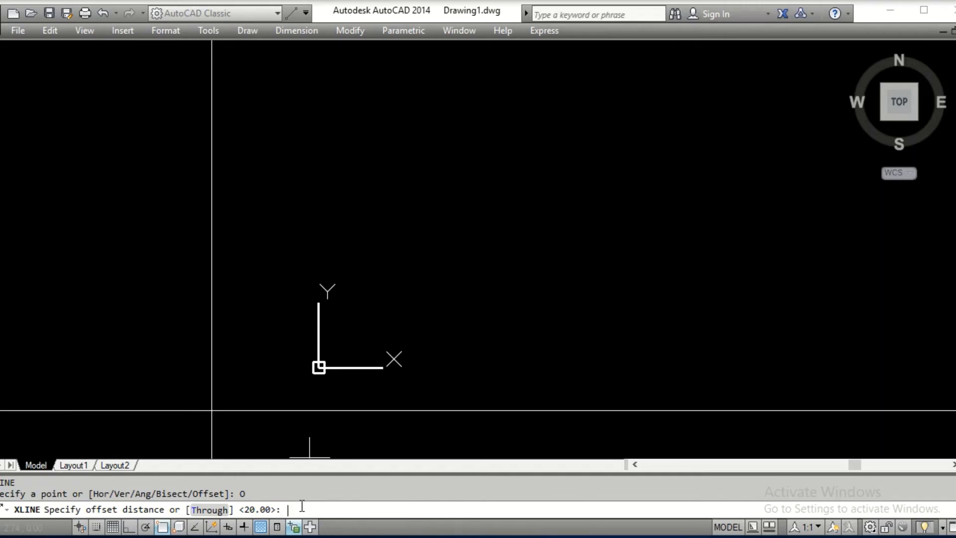
{"action": "key", "text": "Return"}
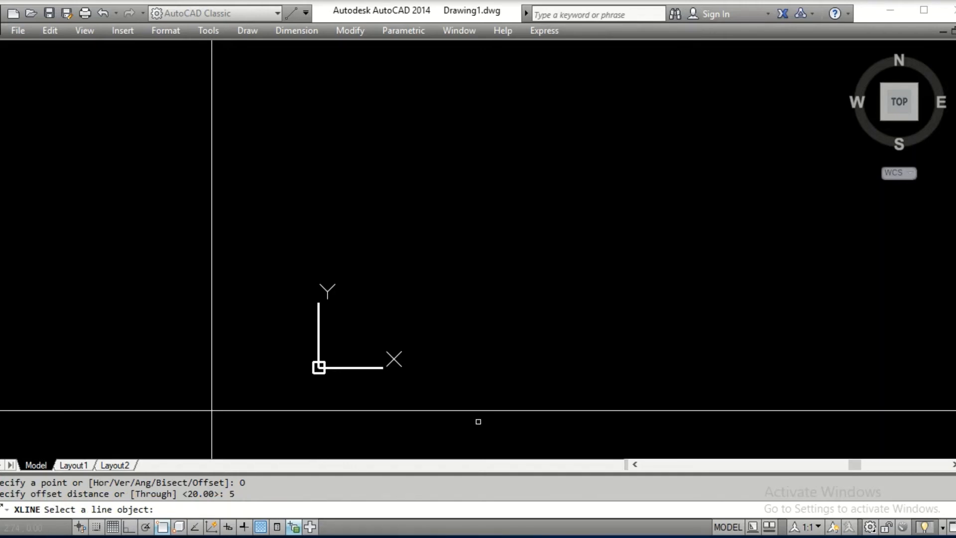
{"action": "left_click", "coordinate": [493, 410]}
{"action": "left_click", "coordinate": [516, 365]}
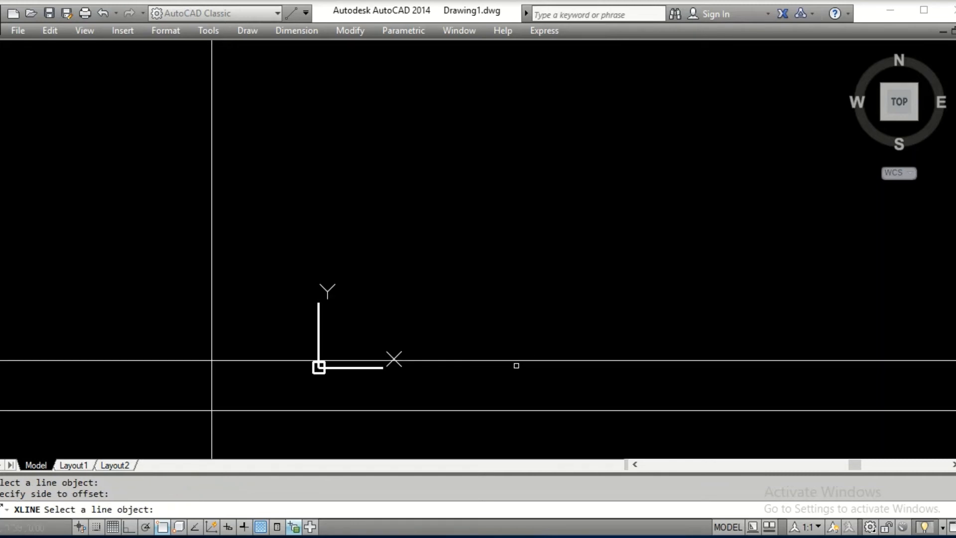
{"action": "left_click", "coordinate": [518, 360]}
{"action": "left_click", "coordinate": [538, 283]}
{"action": "left_click", "coordinate": [540, 311]}
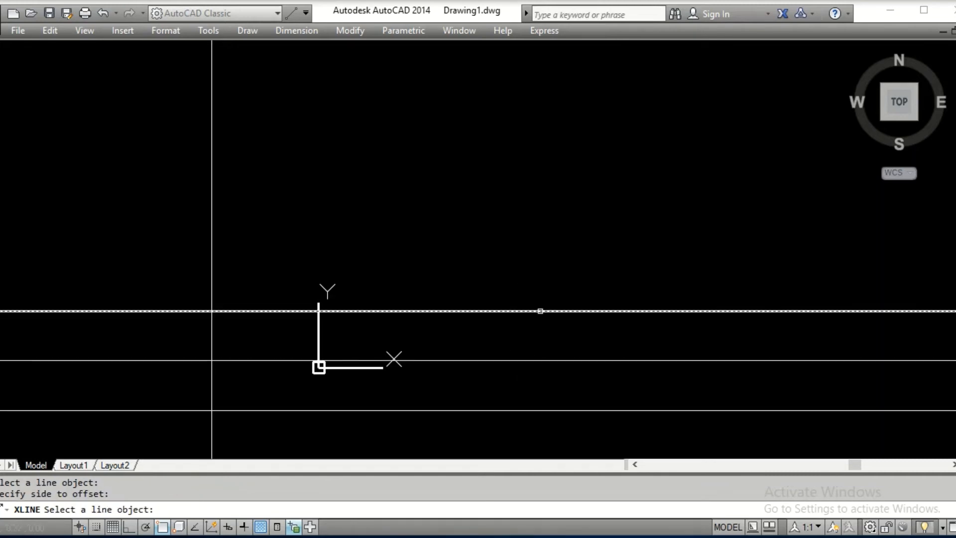
{"action": "left_click", "coordinate": [574, 217]}
{"action": "middle_click_drag", "start_coordinate": [574, 218], "coordinate": [528, 225]}
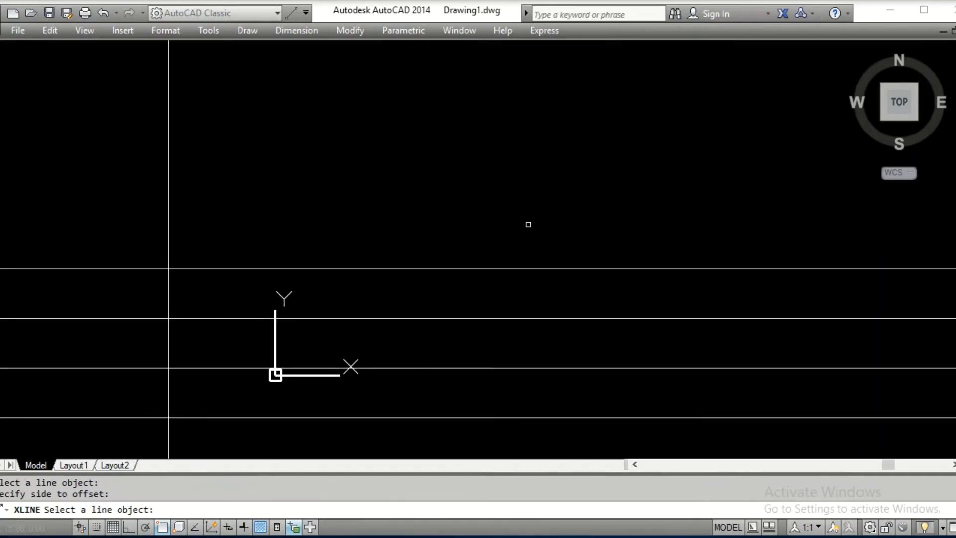
{"action": "key", "text": "Escape"}
- Offset the topmost horizontal construction line upward by 10 with XLINE's Offset option
{"action": "key", "text": "Return"}
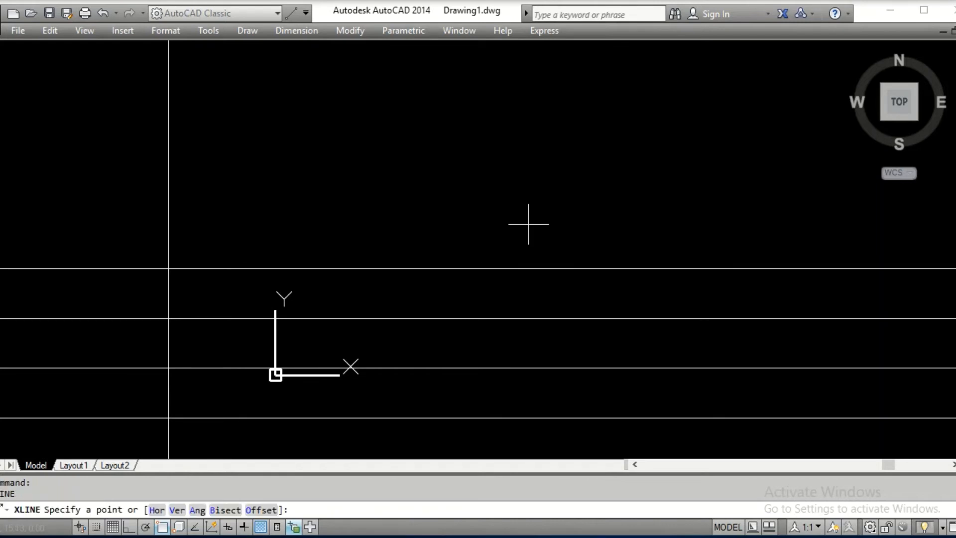
{"action": "type", "text": "O"}
{"action": "key", "text": "Return"}
{"action": "type", "text": "10"}
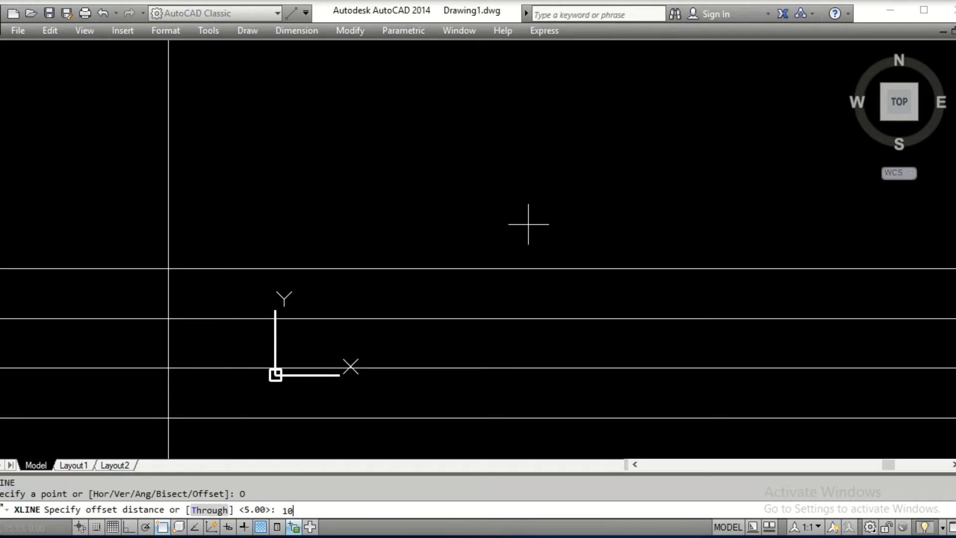
{"action": "key", "text": "Return"}
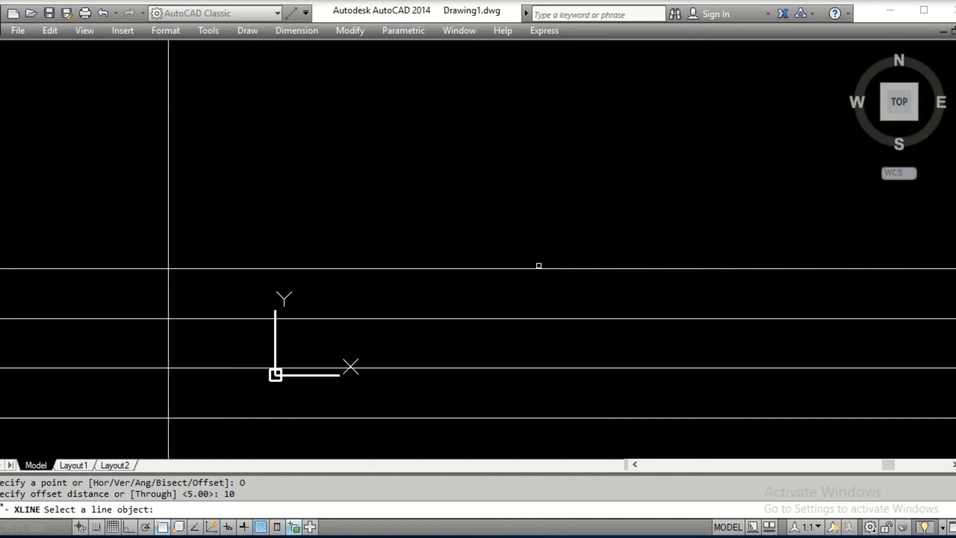
{"action": "left_click", "coordinate": [540, 268]}
{"action": "left_click", "coordinate": [540, 190]}
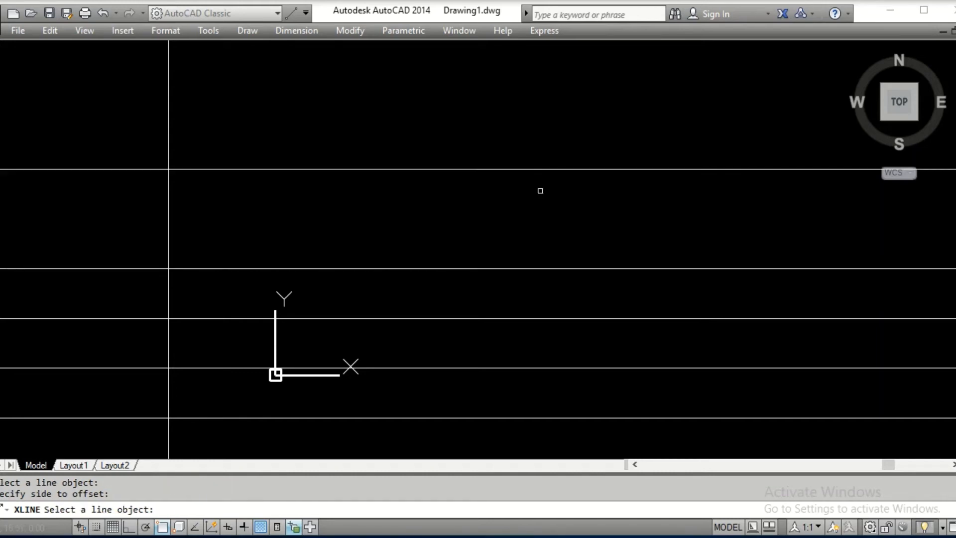
{"action": "key", "text": "Escape"}
{"action": "key", "text": "Escape"}
- Offset the vertical construction line 30 to the right with XLINE's Offset option
{"action": "type", "text": "o"}
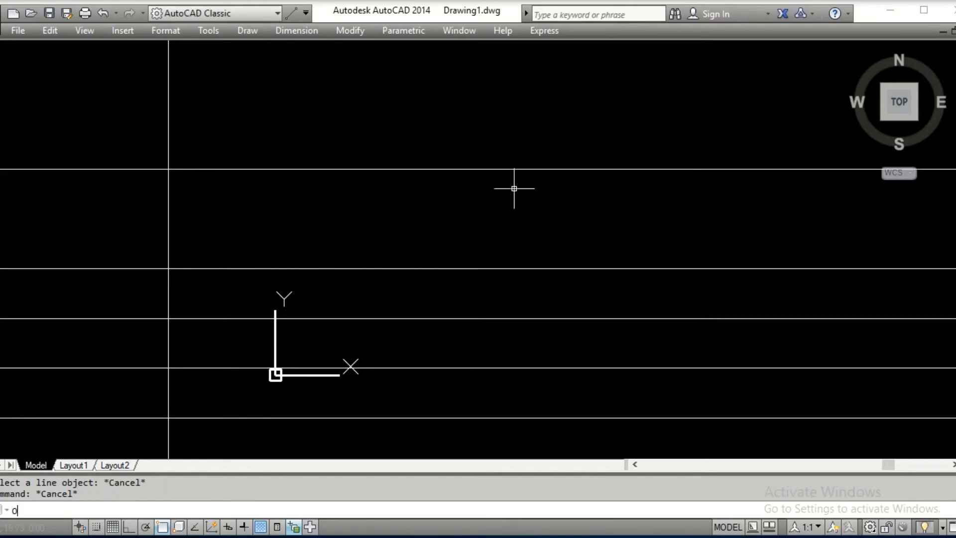
{"action": "key", "text": "Return"}
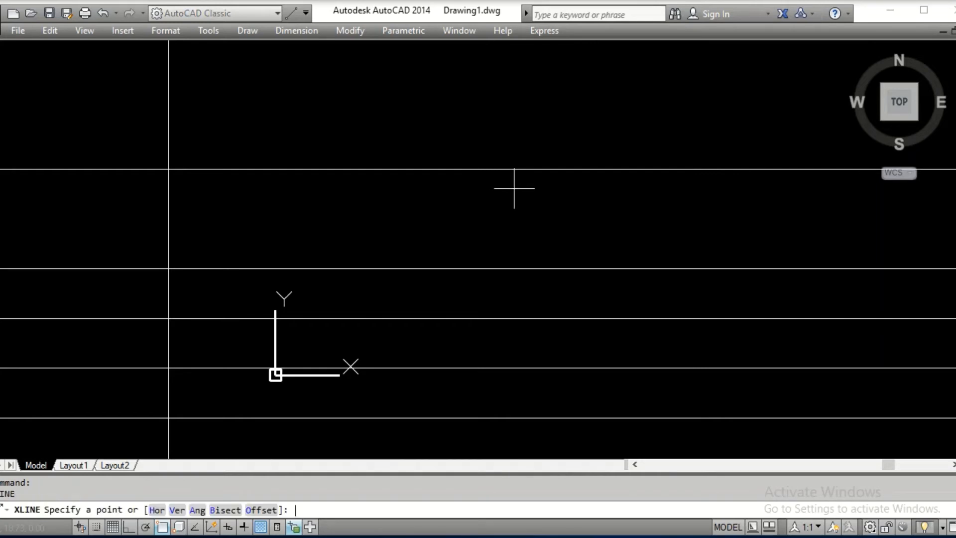
{"action": "key", "text": "Return"}
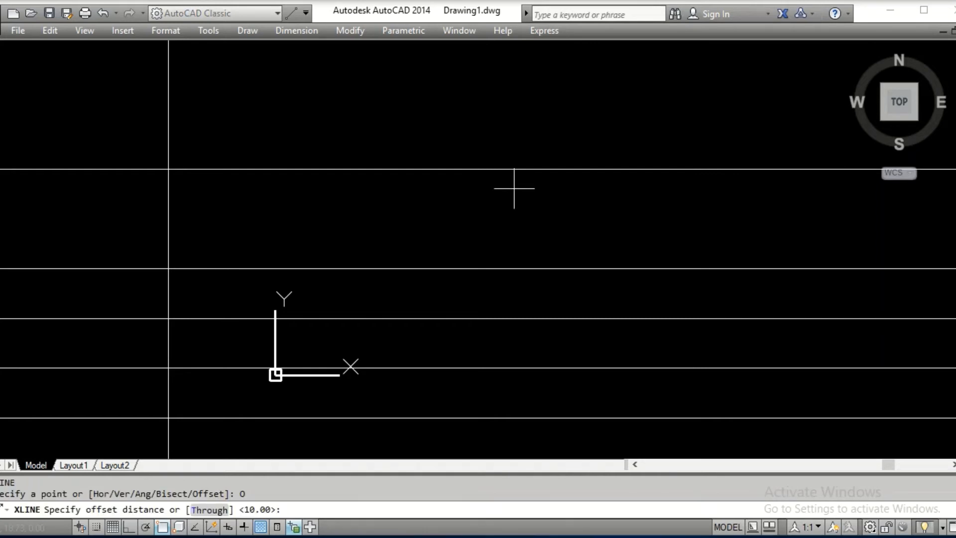
{"action": "key", "text": "Return"}
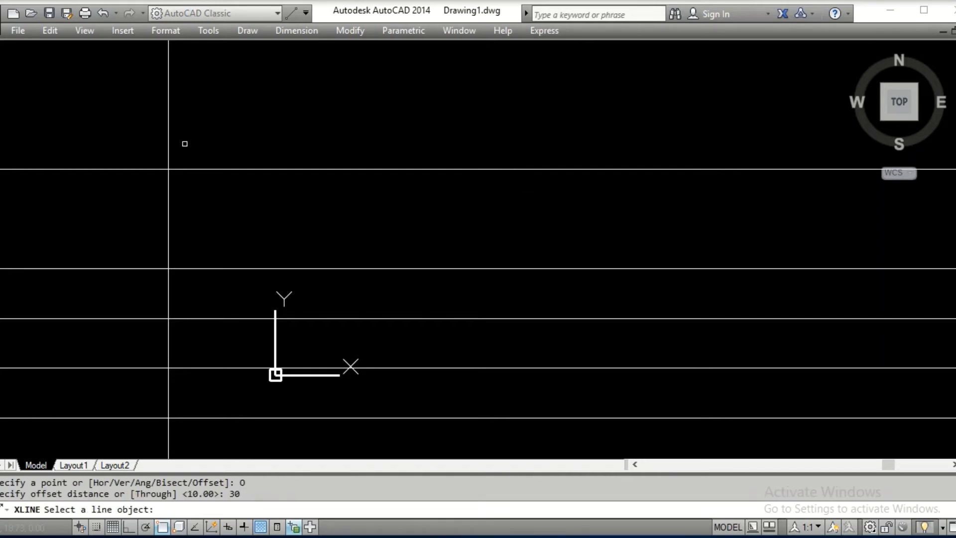
{"action": "left_click", "coordinate": [170, 143]}
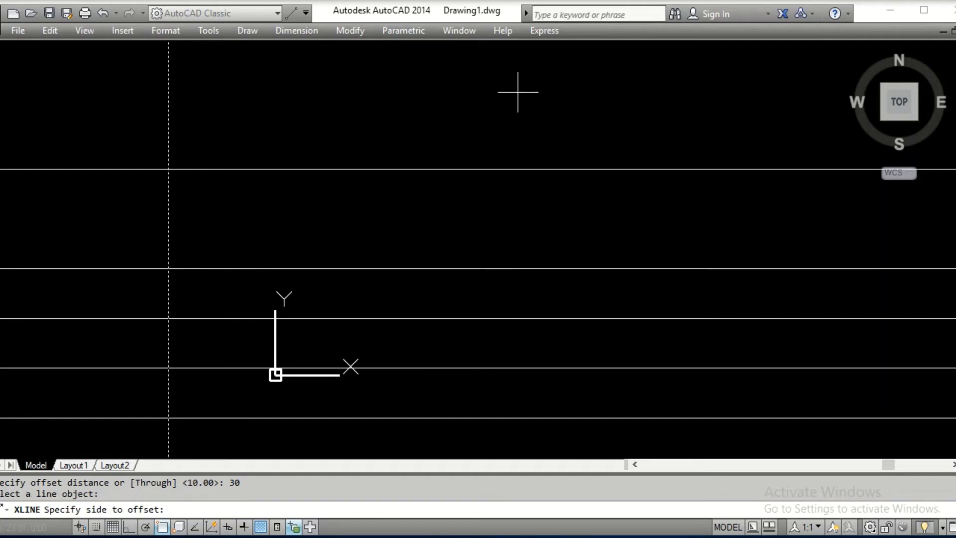
{"action": "left_click", "coordinate": [527, 115]}
{"action": "key", "text": "Escape"}
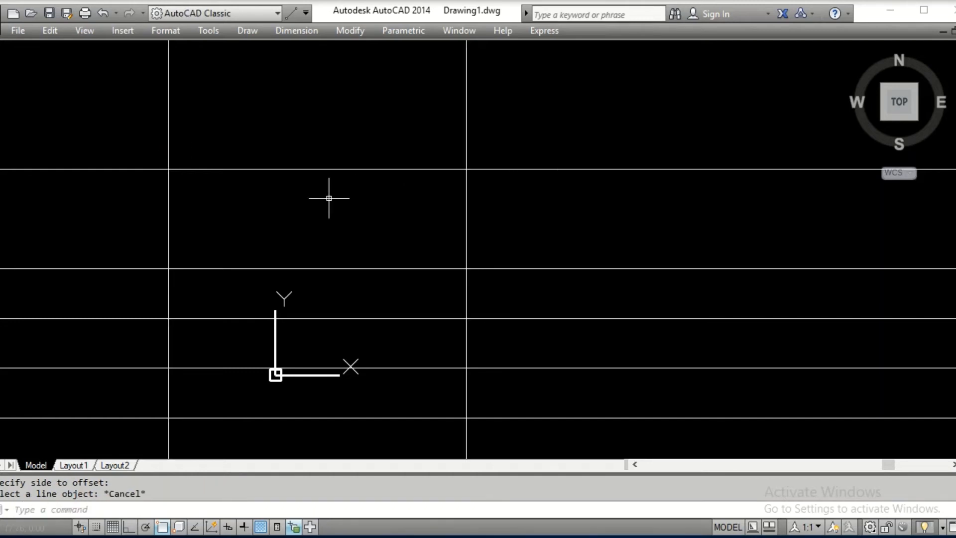
{"action": "key", "text": "Escape"}
- Use OFFSET at a distance of 5 to add five evenly spaced vertical lines between the two existing vertical construction lines
{"action": "type", "text": "o"}
{"action": "key", "text": "Return"}
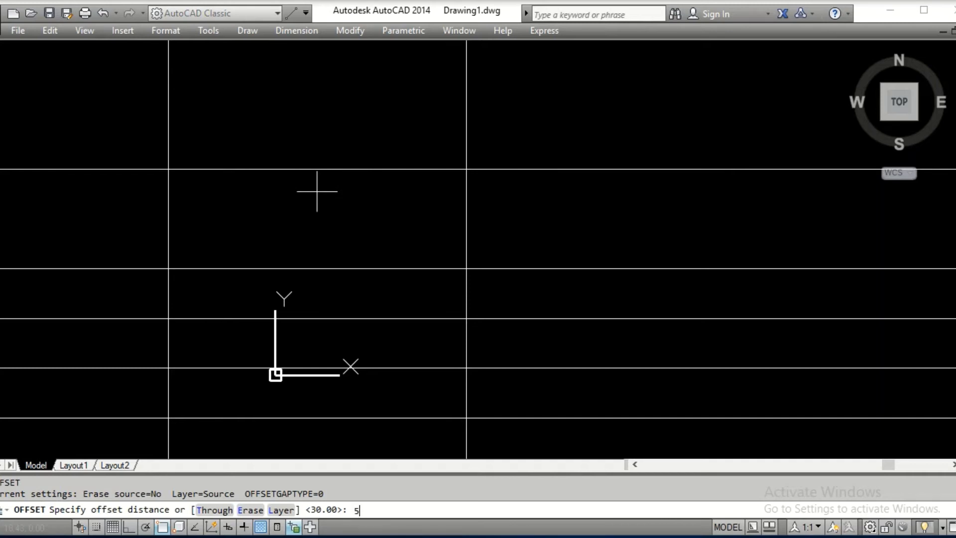
{"action": "key", "text": "Return"}
{"action": "left_click", "coordinate": [170, 235]}
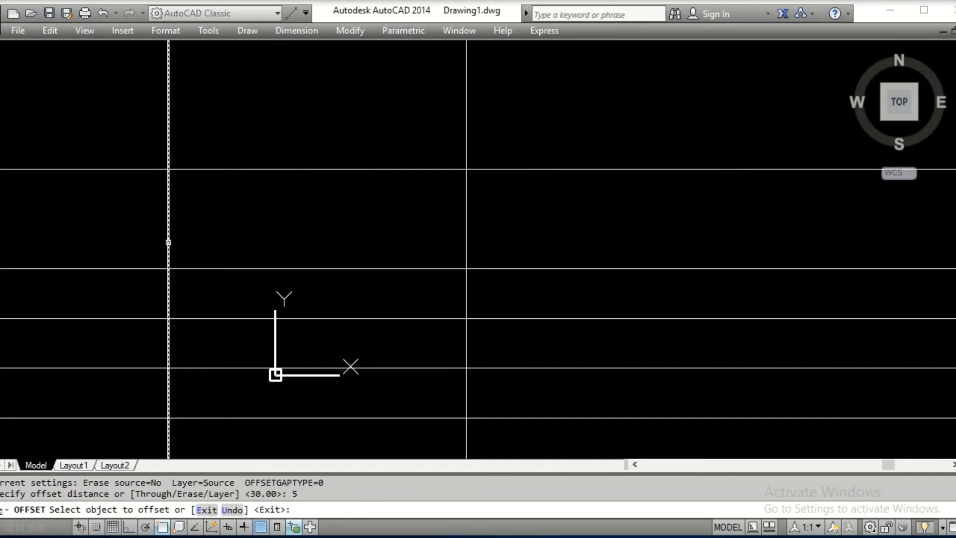
{"action": "left_click", "coordinate": [262, 223]}
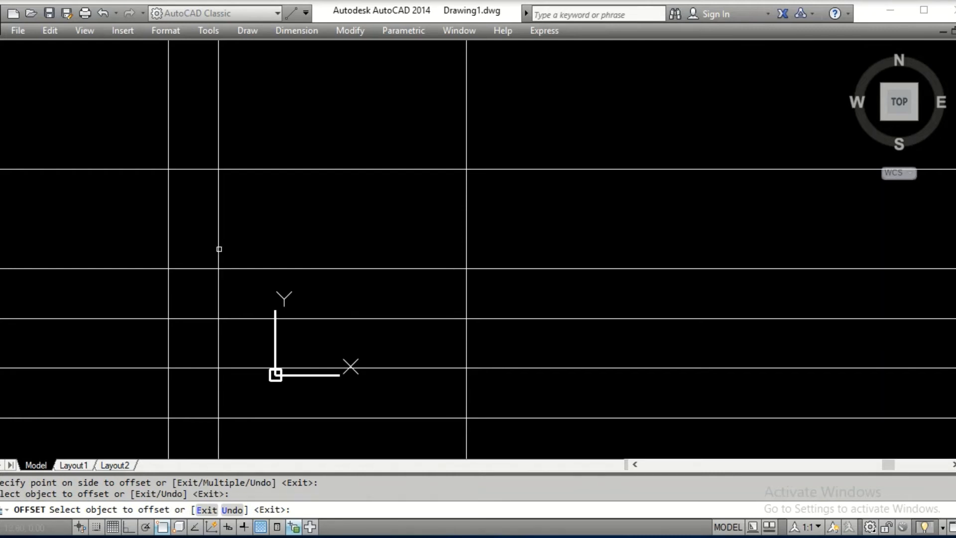
{"action": "left_click", "coordinate": [218, 247]}
{"action": "left_click", "coordinate": [285, 242]}
{"action": "left_click", "coordinate": [267, 245]}
{"action": "left_click", "coordinate": [331, 235]}
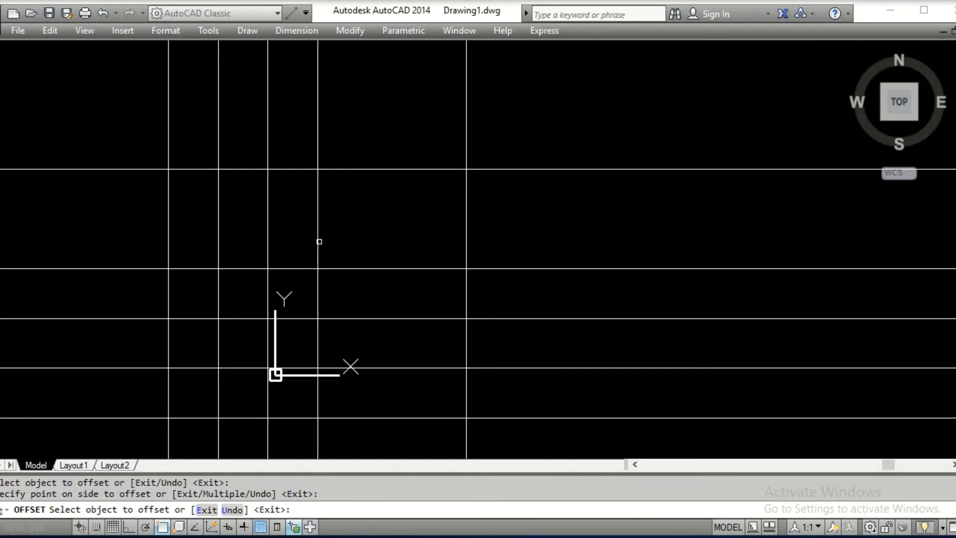
{"action": "left_click", "coordinate": [320, 241]}
{"action": "left_click", "coordinate": [381, 237]}
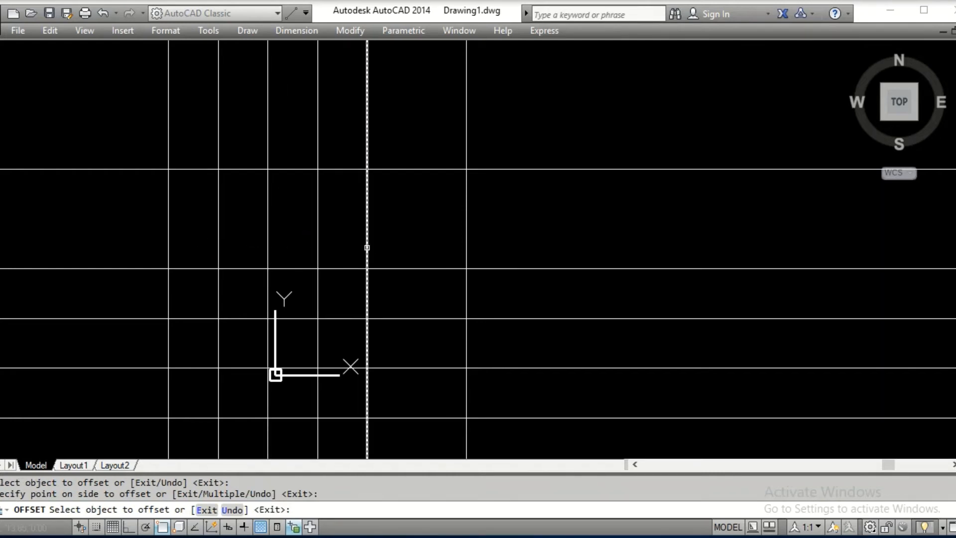
{"action": "left_click", "coordinate": [367, 248]}
{"action": "left_click", "coordinate": [438, 237]}
{"action": "scroll", "coordinate": [463, 215], "scroll_direction": "down", "scroll_amount": 2}
{"action": "key", "text": "Escape"}
{"action": "scroll", "coordinate": [461, 221], "scroll_direction": "down", "scroll_amount": 2}
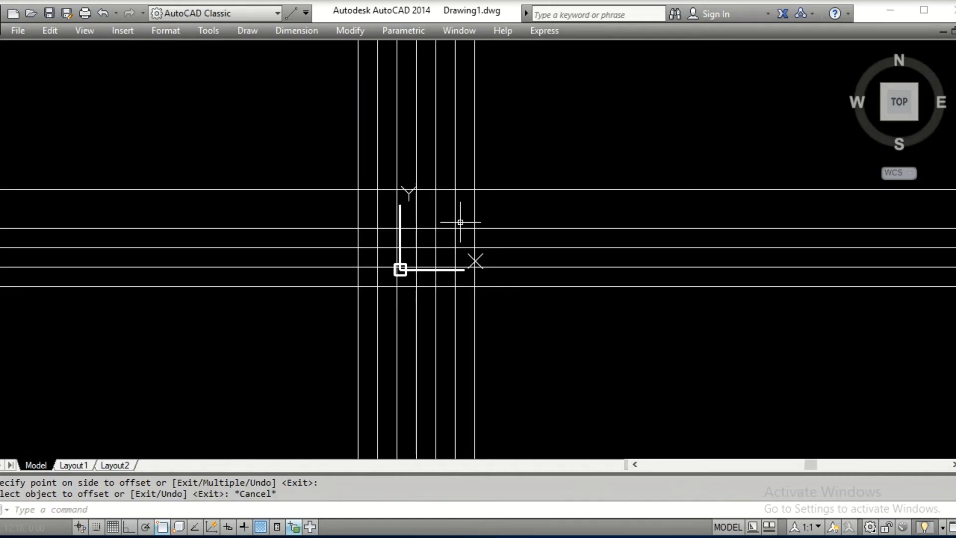
- Trim the vertical lines above the topmost horizontal line with TRIM, using all the grid lines as cutting edges
{"action": "scroll", "coordinate": [416, 180], "scroll_direction": "up", "scroll_amount": 2}
{"action": "scroll", "coordinate": [417, 191], "scroll_direction": "down", "scroll_amount": 1}
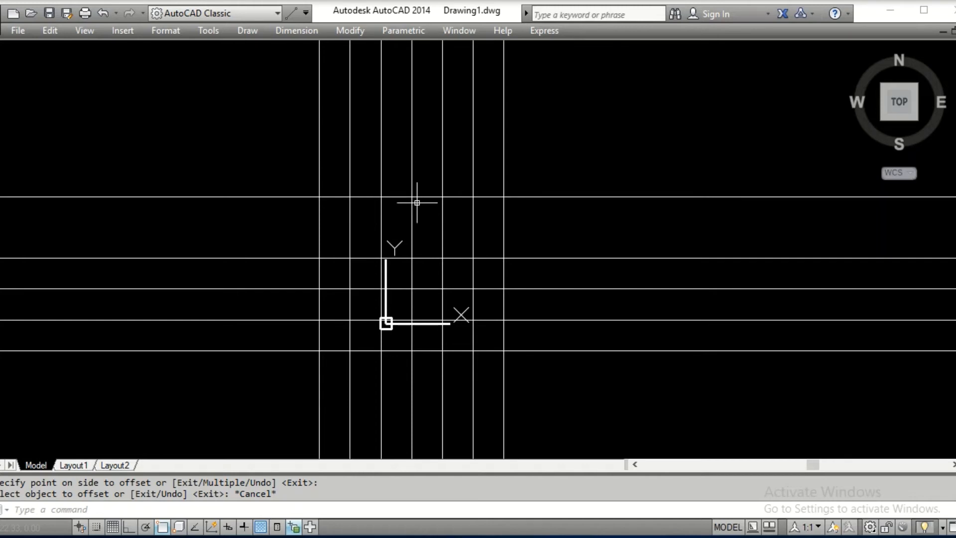
{"action": "type", "text": "TR"}
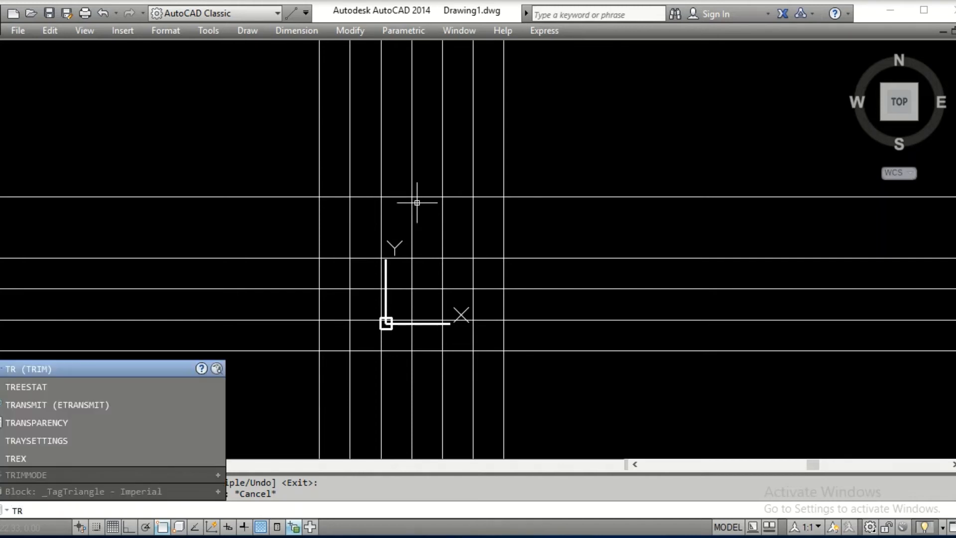
{"action": "type", "text": "I"}
{"action": "key", "text": "Return"}
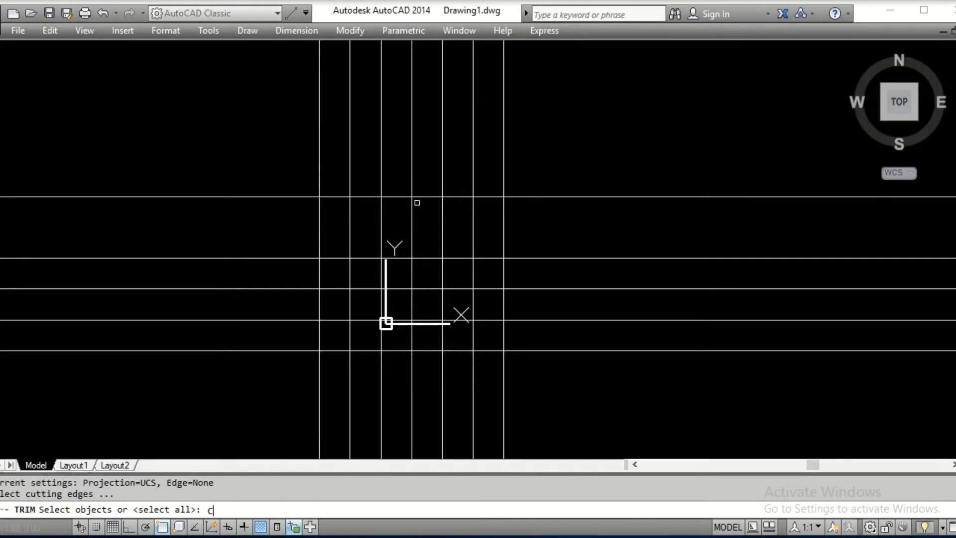
{"action": "key", "text": "Return"}
{"action": "left_click", "coordinate": [219, 125]}
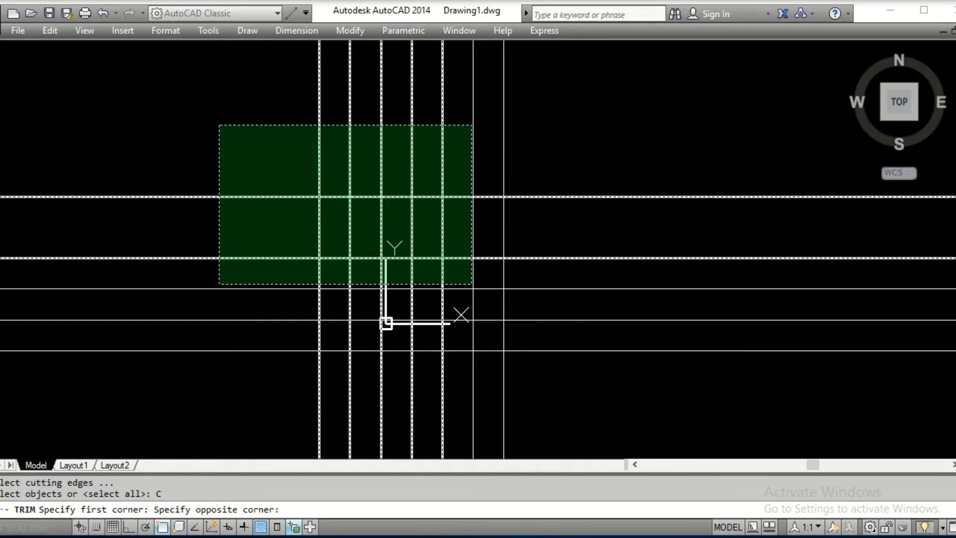
{"action": "left_click", "coordinate": [629, 391]}
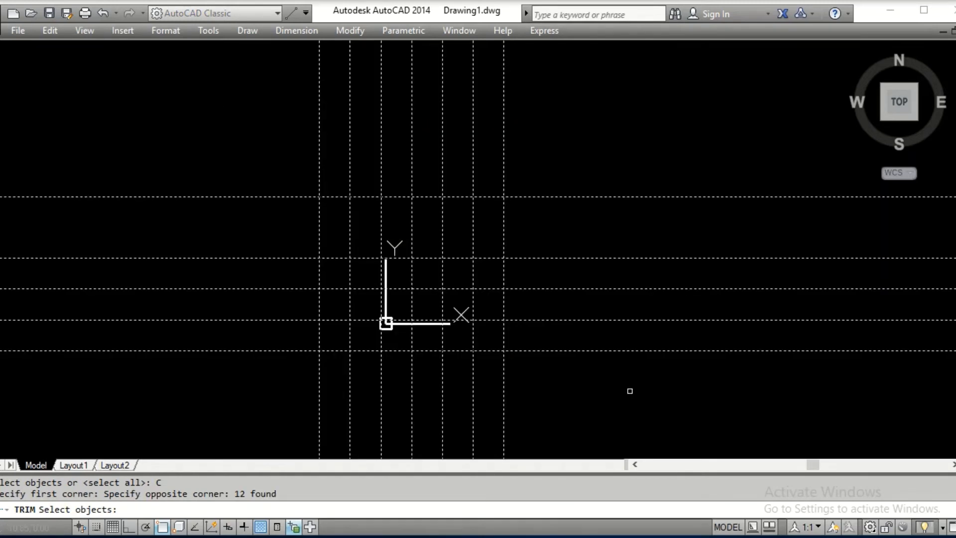
{"action": "left_click", "coordinate": [227, 91]}
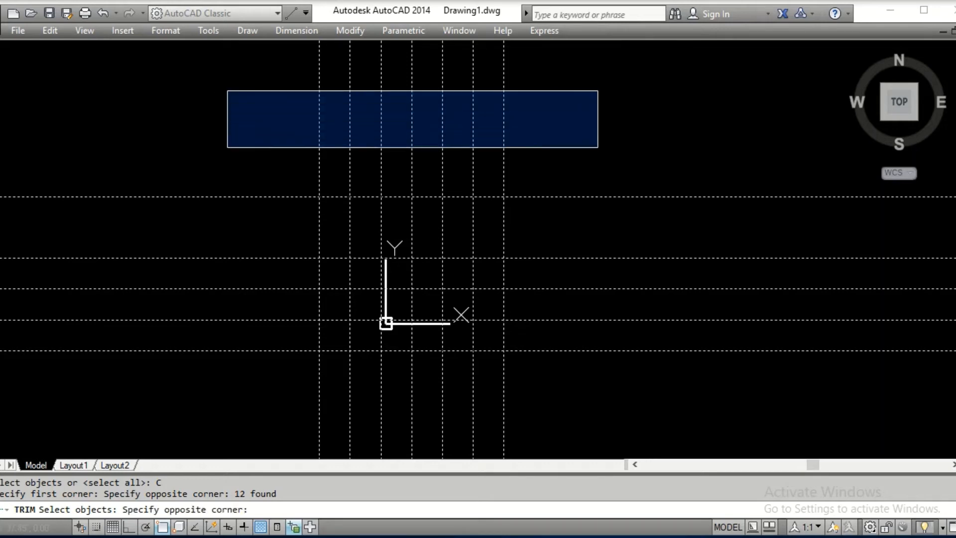
{"action": "left_click", "coordinate": [599, 147]}
{"action": "key", "text": "Return"}
{"action": "left_click", "coordinate": [267, 100]}
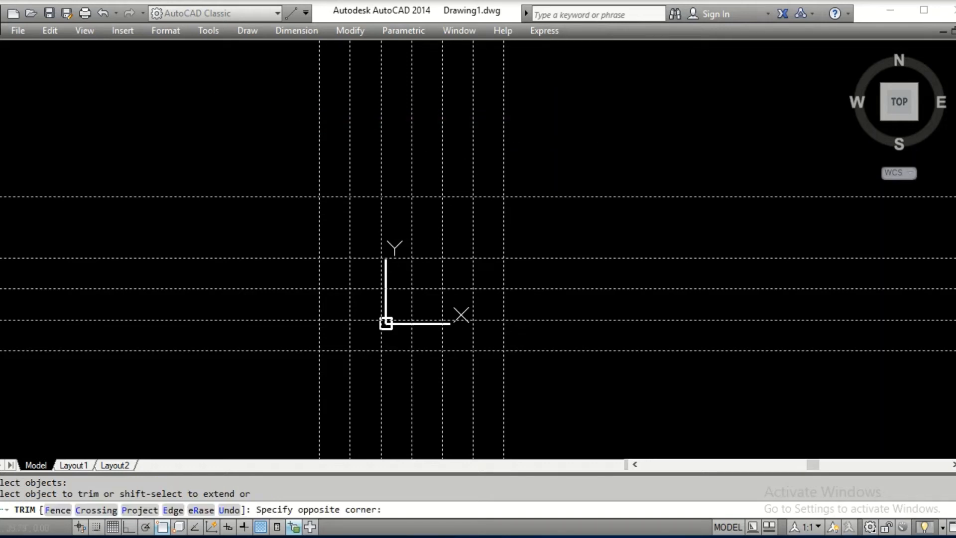
{"action": "left_click", "coordinate": [562, 146]}
- Trim the line ends that extend beyond the grid's left, lower and right sides, using crossing windows
{"action": "left_click", "coordinate": [86, 153]}
{"action": "left_click", "coordinate": [203, 346]}
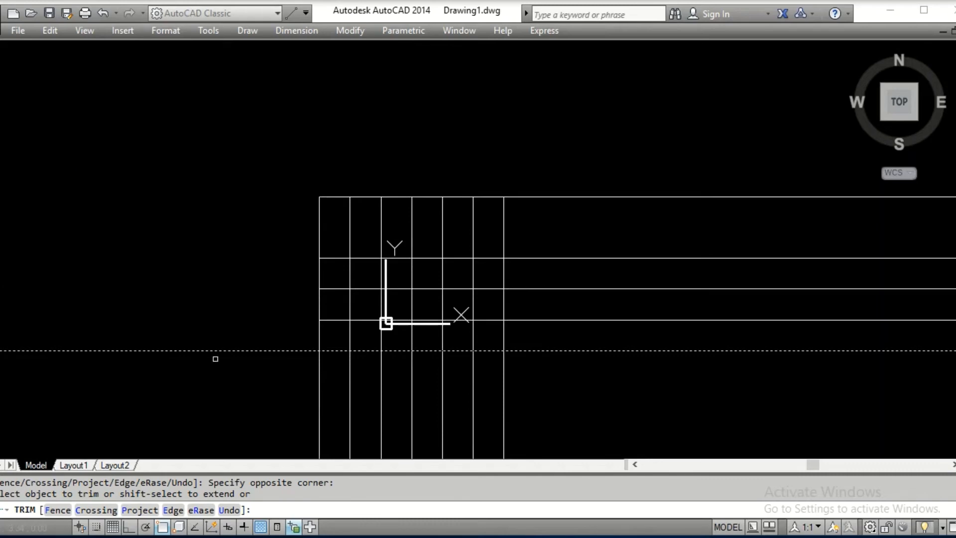
{"action": "left_click", "coordinate": [254, 374]}
{"action": "left_click", "coordinate": [577, 408]}
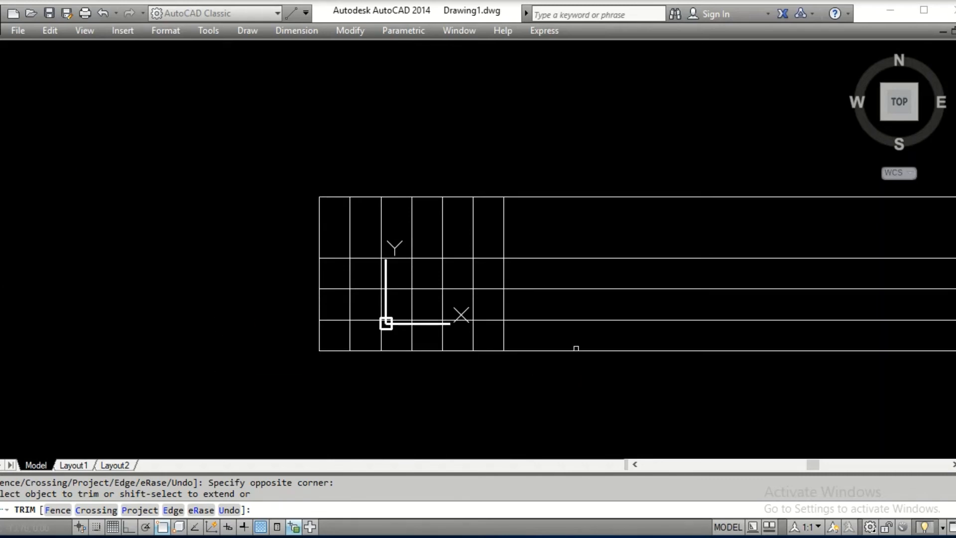
{"action": "left_click", "coordinate": [533, 167]}
{"action": "left_click", "coordinate": [599, 390]}
- Trim away the five inner vertical segments in the grid's tall upper row and end the TRIM command
{"action": "scroll", "coordinate": [432, 244], "scroll_direction": "up", "scroll_amount": 4}
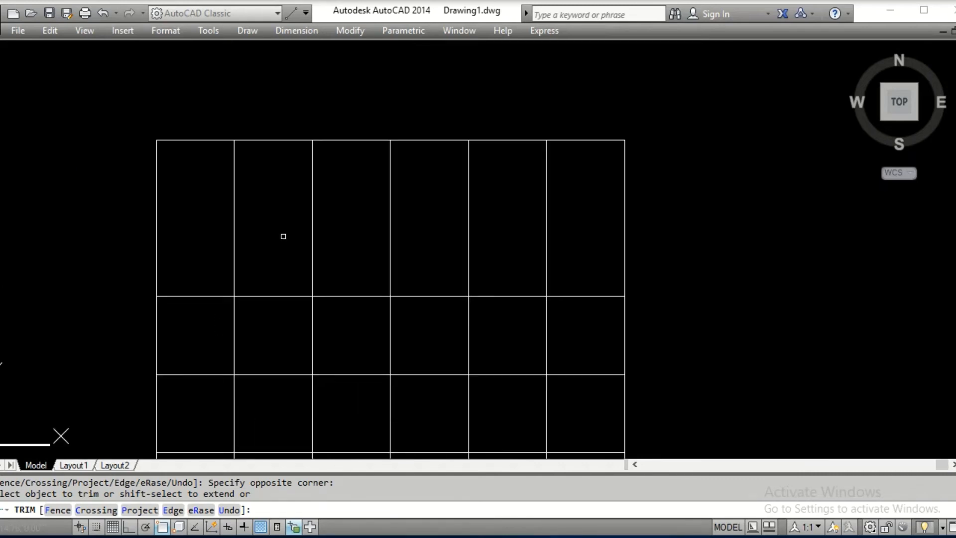
{"action": "left_click", "coordinate": [212, 210]}
{"action": "left_click", "coordinate": [574, 239]}
{"action": "scroll", "coordinate": [573, 240], "scroll_direction": "down", "scroll_amount": 4}
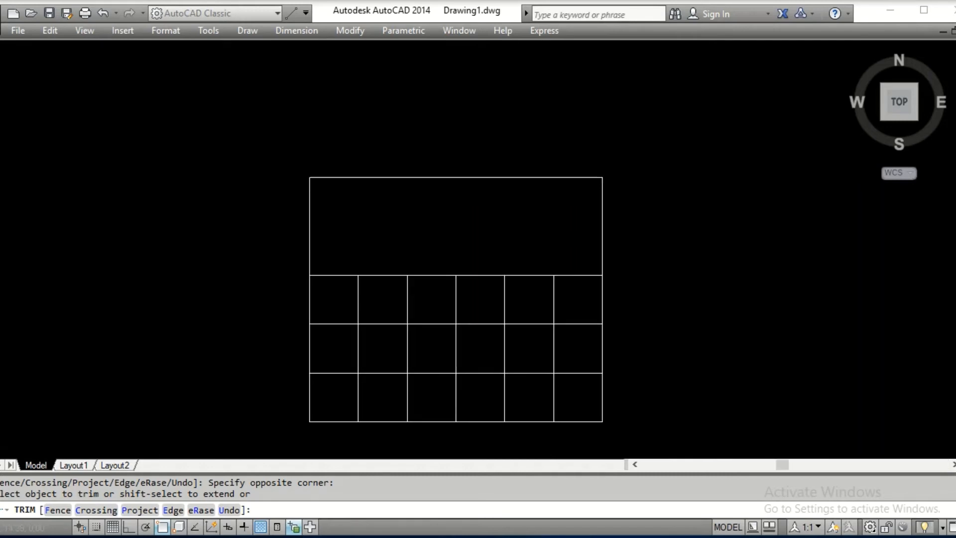
{"action": "middle_click_drag", "start_coordinate": [562, 245], "coordinate": [533, 218]}
{"action": "scroll", "coordinate": [530, 223], "scroll_direction": "up", "scroll_amount": 2}
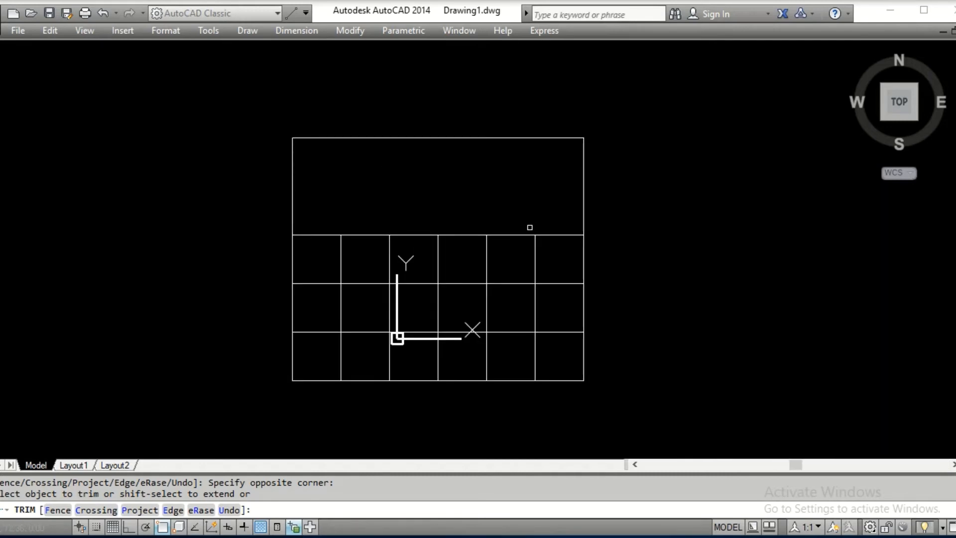
{"action": "key", "text": "Escape"}
{"action": "key", "text": "Escape"}
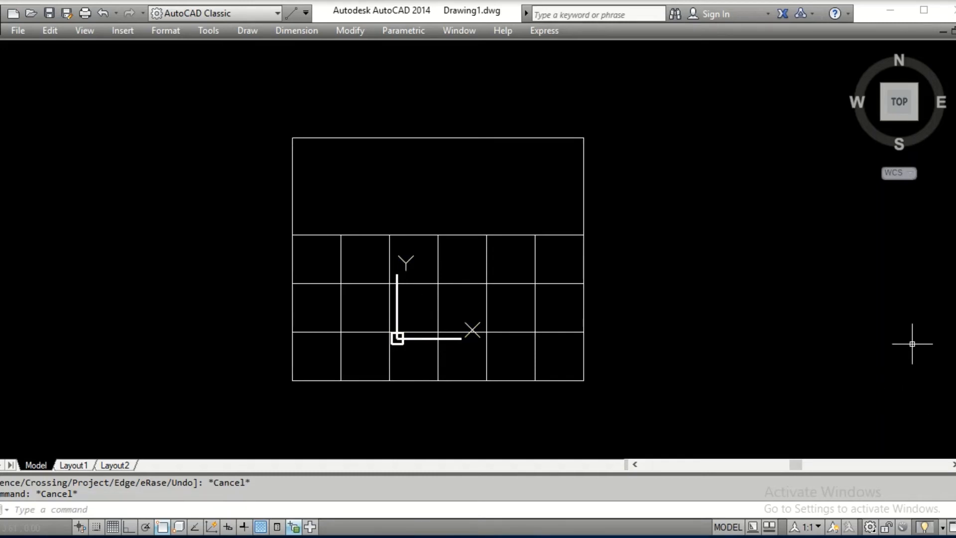
- Turn off the UCS icon display with the UCSICON command's OFF option
{"action": "type", "text": "ucsicon"}
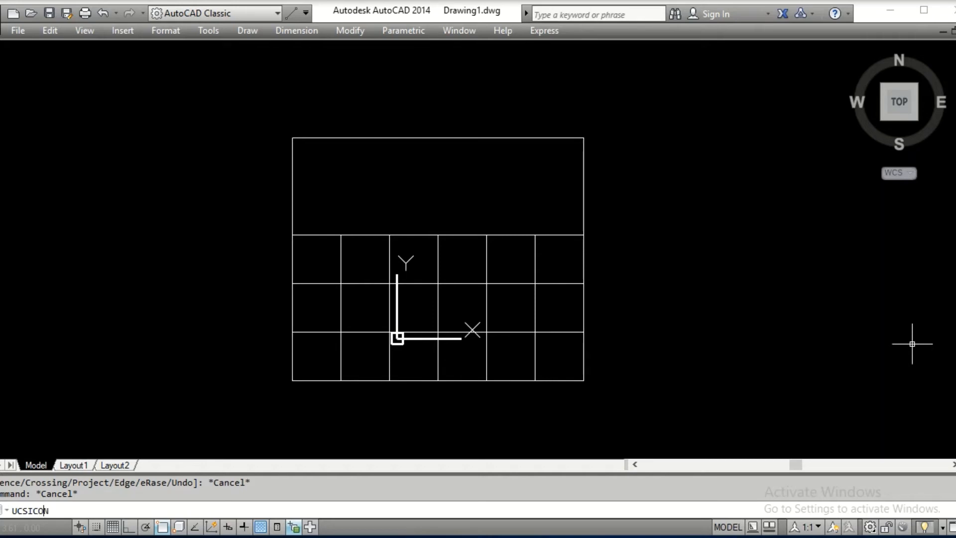
{"action": "key", "text": "Return"}
{"action": "type", "text": "OFF"}
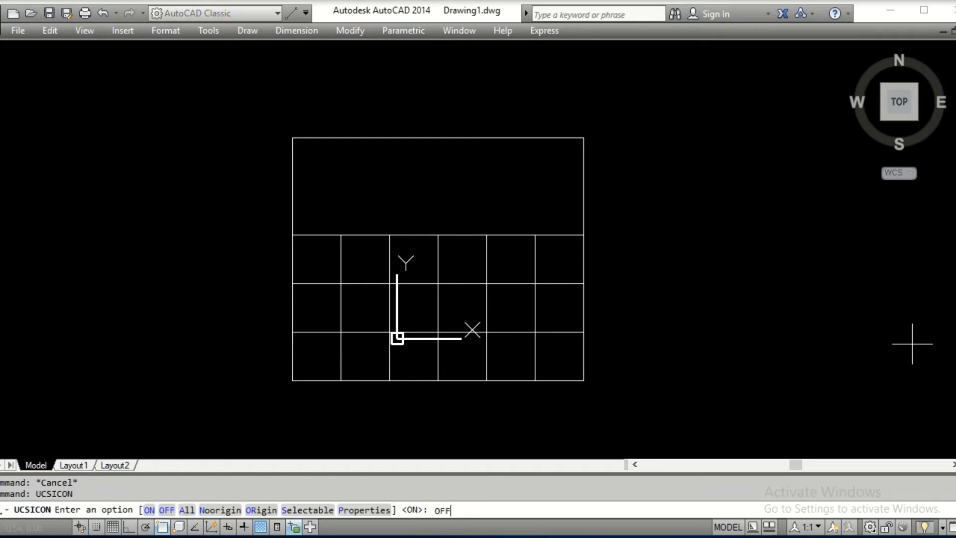
{"action": "key", "text": "Return"}
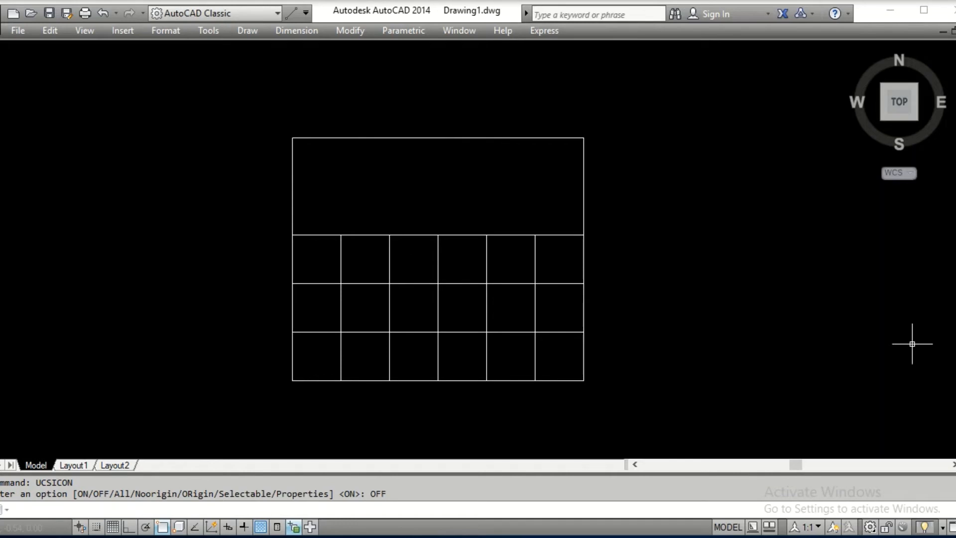
- Undo the last XLINE and ERASE operations and delete the whole grid using a selection window around it
{"action": "key", "text": "ctrl+z"}
{"action": "key", "text": "ctrl+z"}
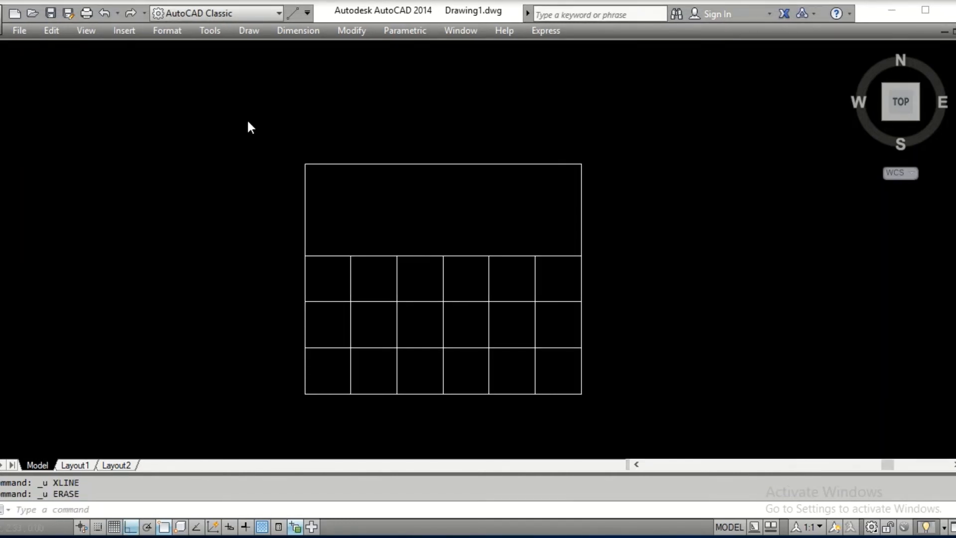
{"action": "left_click", "coordinate": [265, 140]}
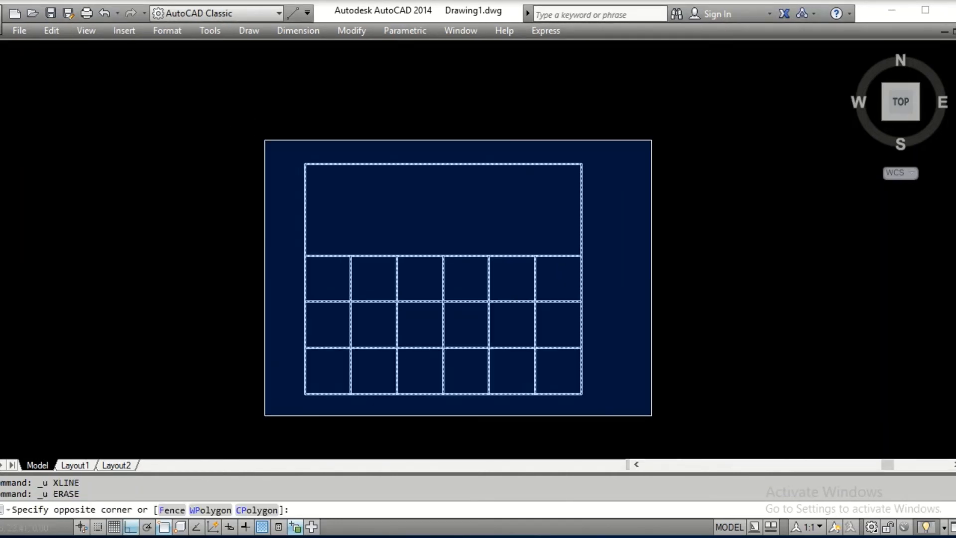
{"action": "left_click", "coordinate": [651, 415]}
{"action": "key", "text": "Delete"}
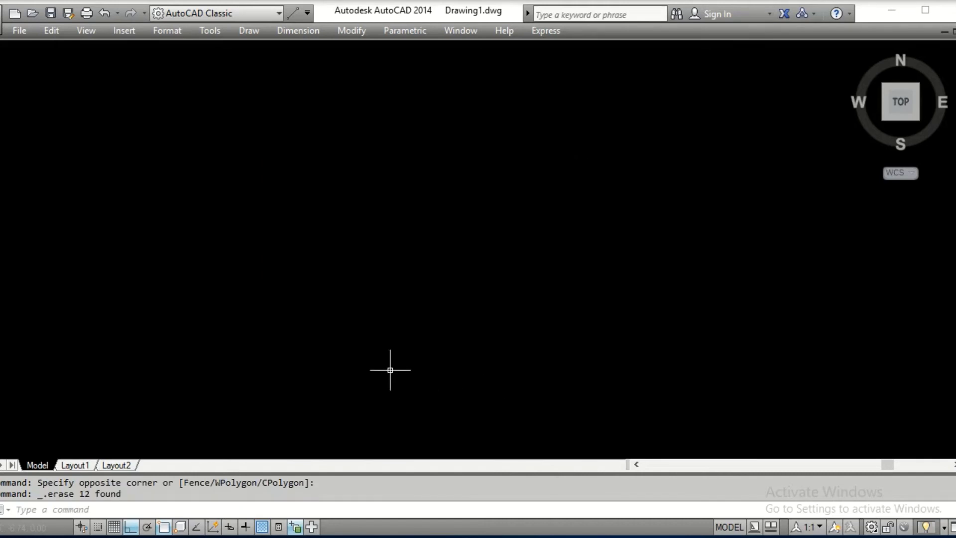
- Draw one horizontal construction line across the lower part of the drawing area using XLINE with the Hor option
{"action": "type", "text": "XLINE"}
{"action": "key", "text": "Return"}
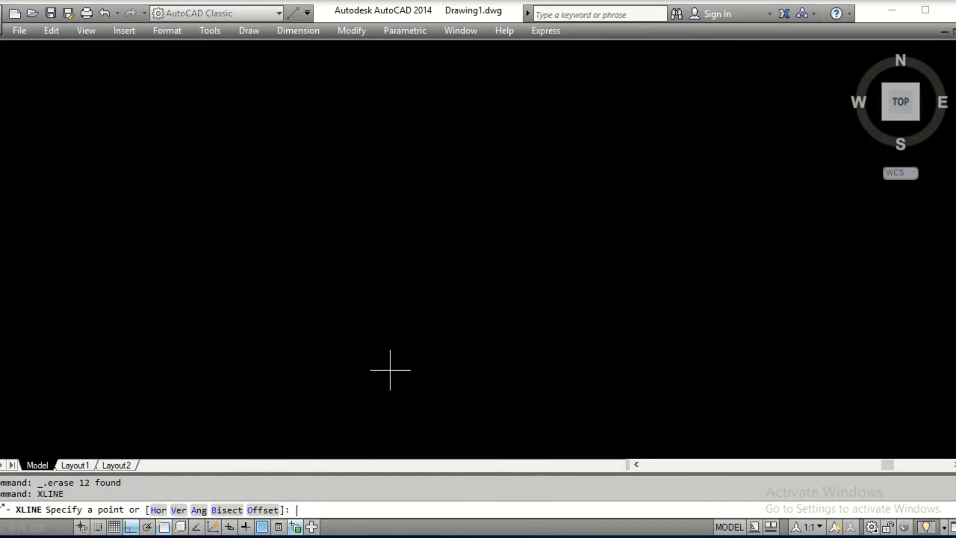
{"action": "type", "text": "H"}
{"action": "key", "text": "Return"}
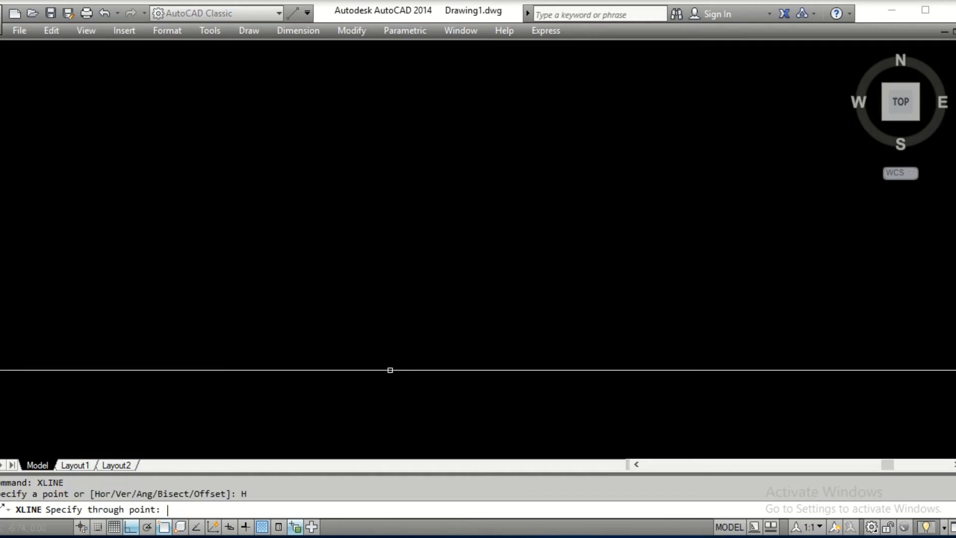
{"action": "left_click", "coordinate": [444, 371]}
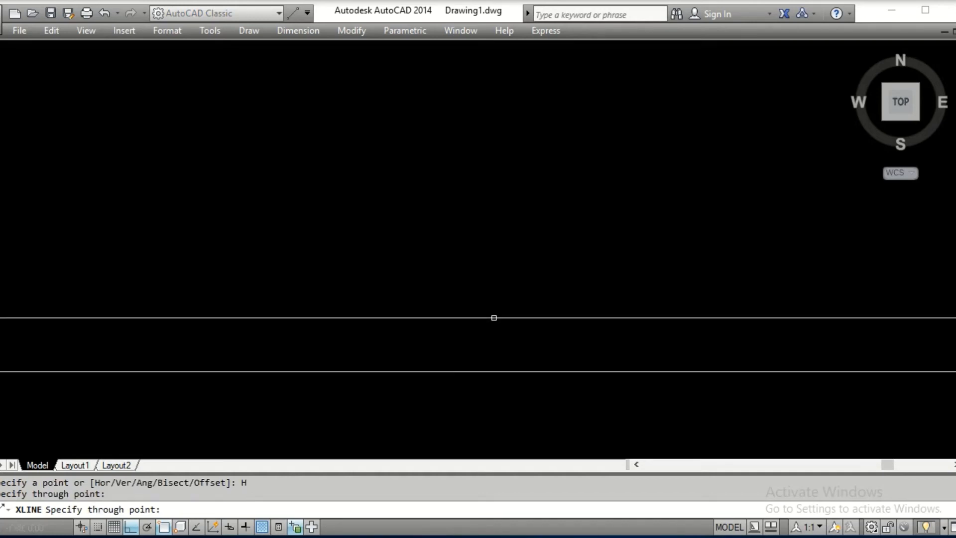
{"action": "key", "text": "Return"}
- Draw one vertical construction line crossing the horizontal one in the left part of the drawing, using XLINE with the Ver option
{"action": "key", "text": "Return"}
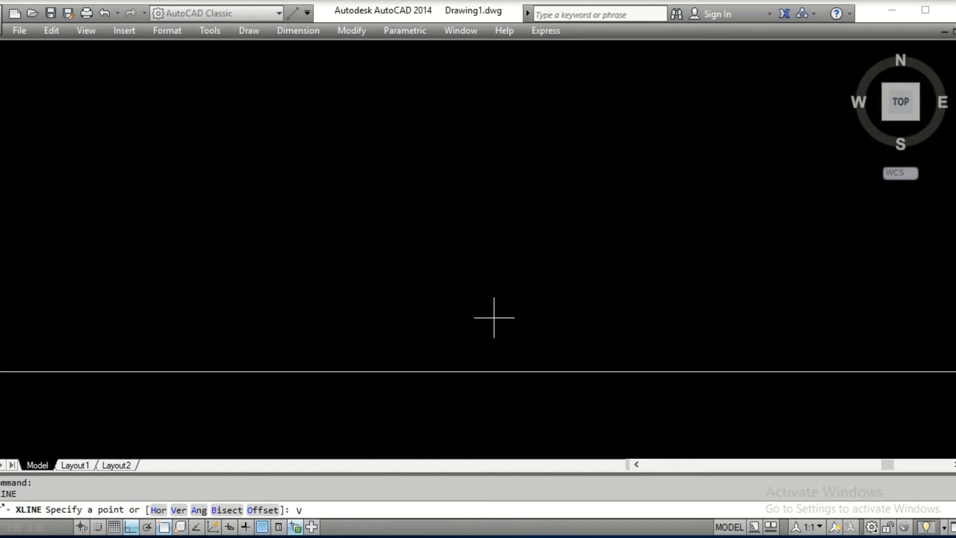
{"action": "type", "text": "v"}
{"action": "key", "text": "Return"}
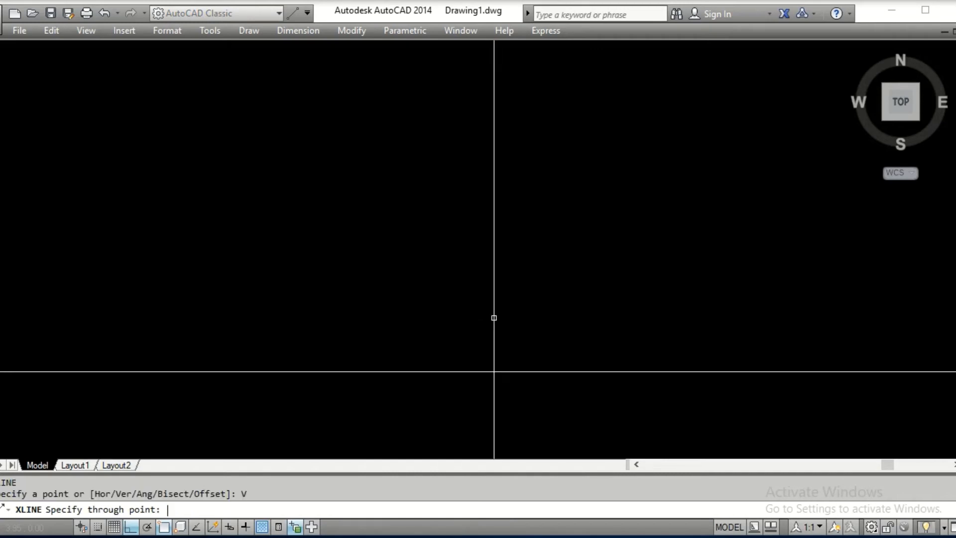
{"action": "left_click", "coordinate": [303, 342]}
{"action": "key", "text": "Return"}
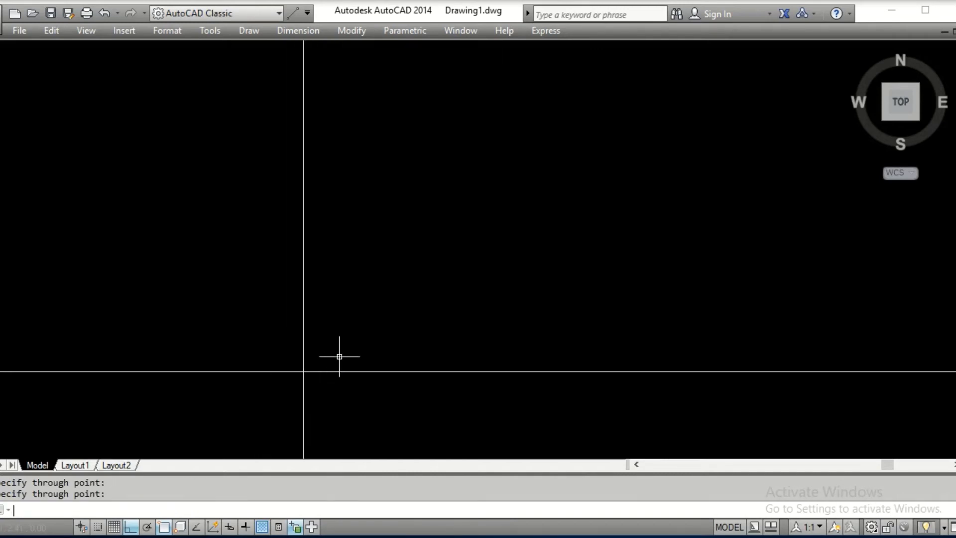
- Draw a construction line at a 45-degree angle through the intersection of the horizontal and vertical lines, using XLINE's Ang option
{"action": "key", "text": "Return"}
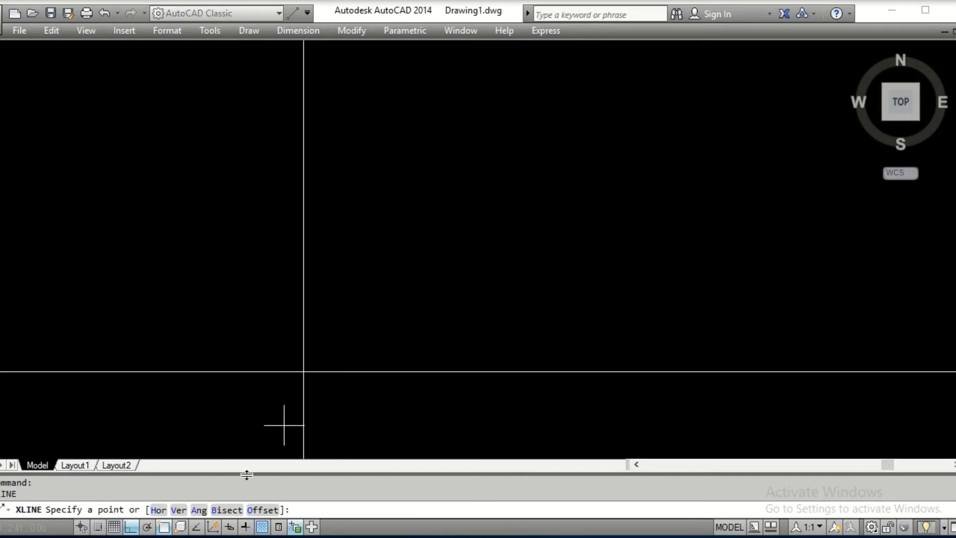
{"action": "left_click", "coordinate": [204, 513]}
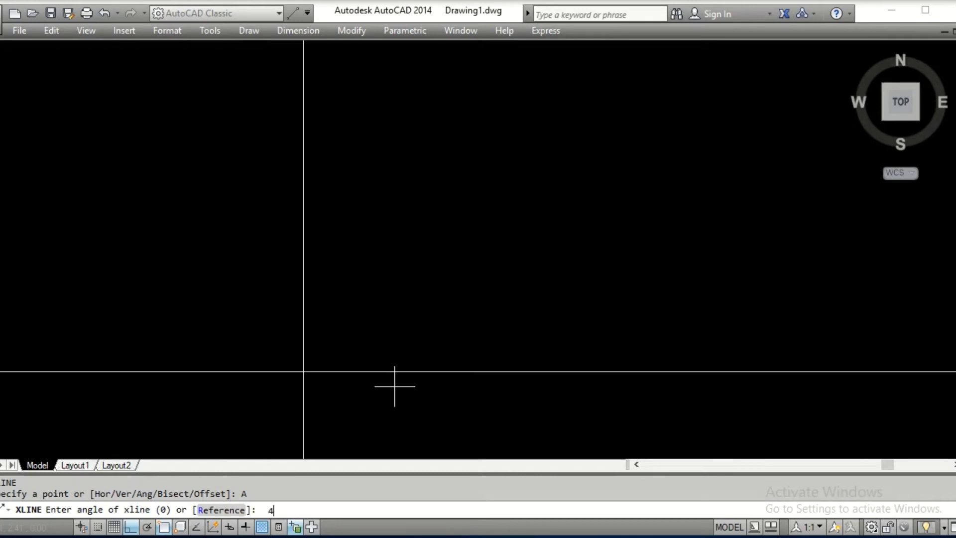
{"action": "type", "text": "45"}
{"action": "key", "text": "Return"}
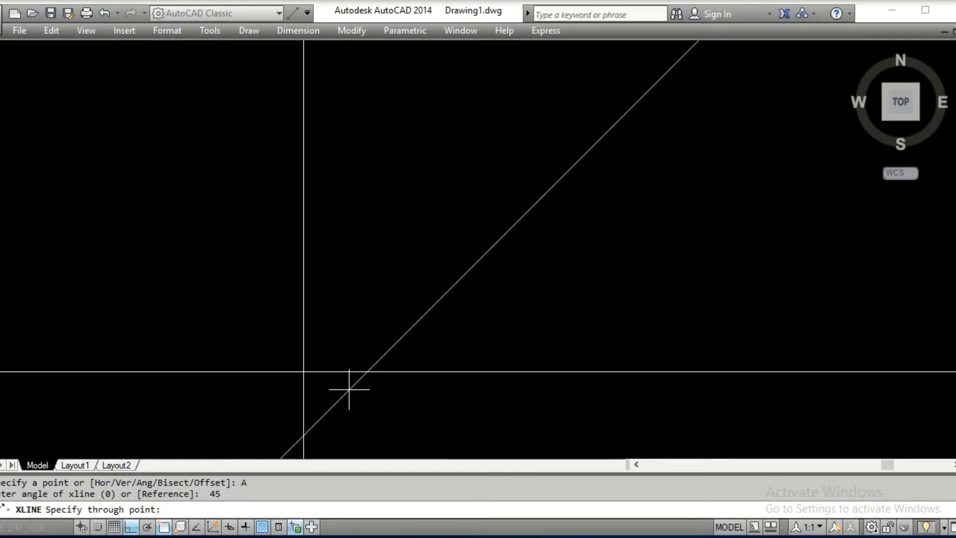
{"action": "left_click", "coordinate": [297, 369]}
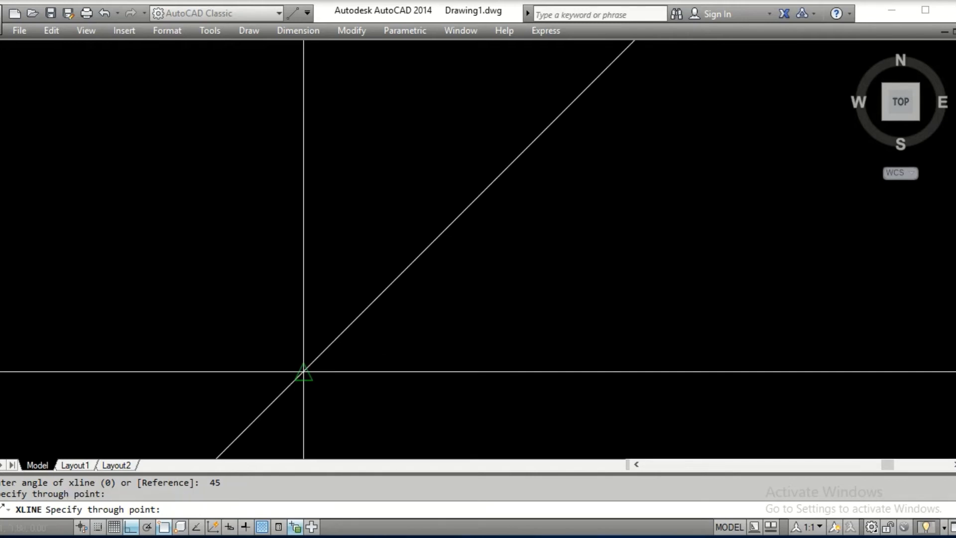
{"action": "key", "text": "Escape"}
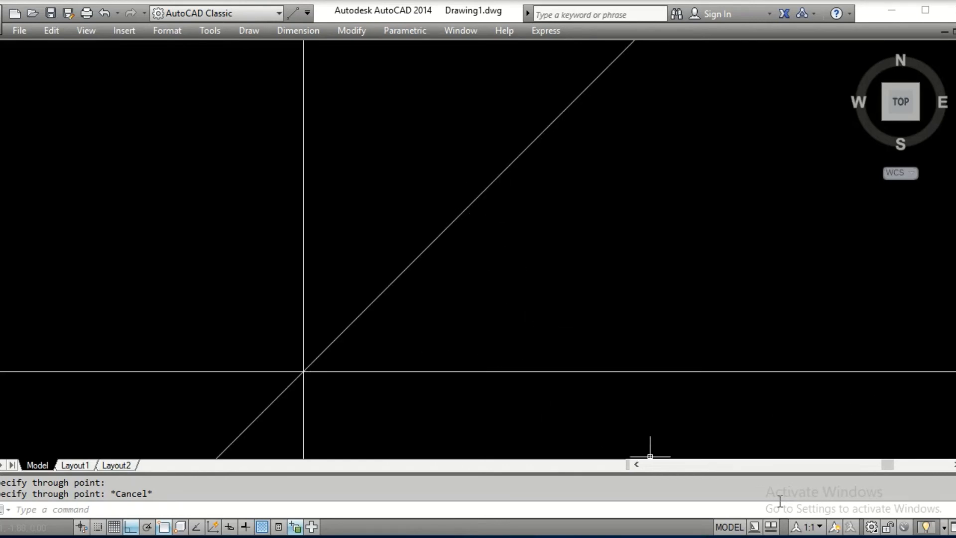
- Draw a second angled construction line at 30 degrees through the same intersection with XLINE's Ang option
{"action": "key", "text": "Return"}
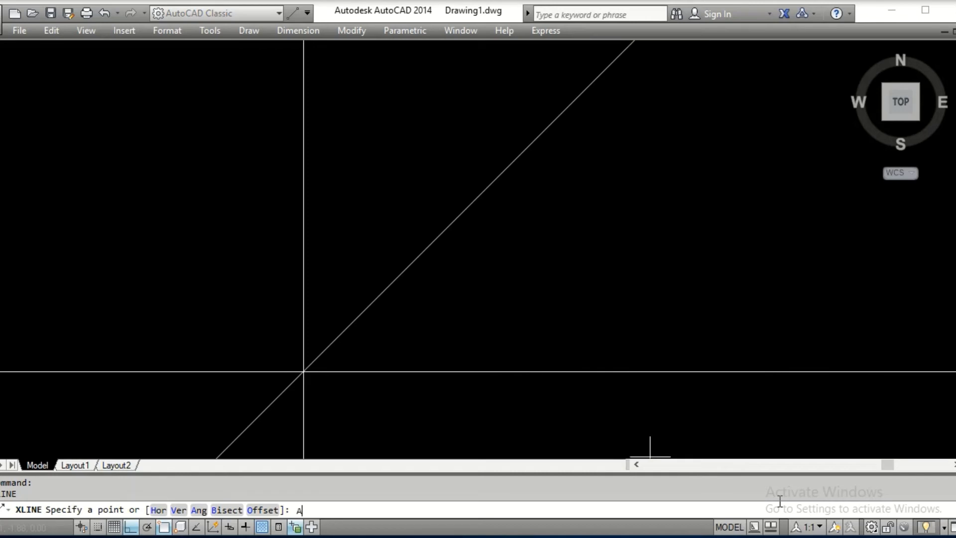
{"action": "key", "text": "Return"}
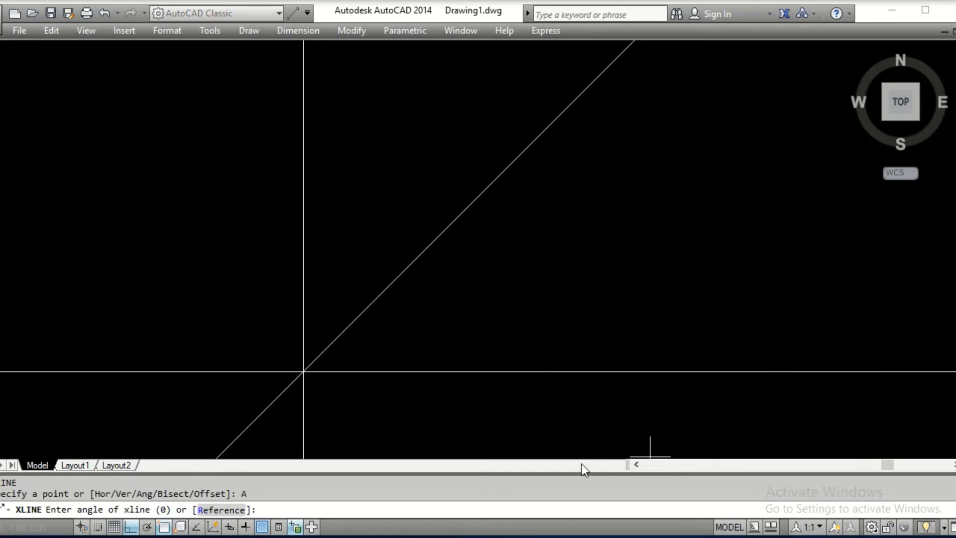
{"action": "type", "text": "30"}
{"action": "key", "text": "Return"}
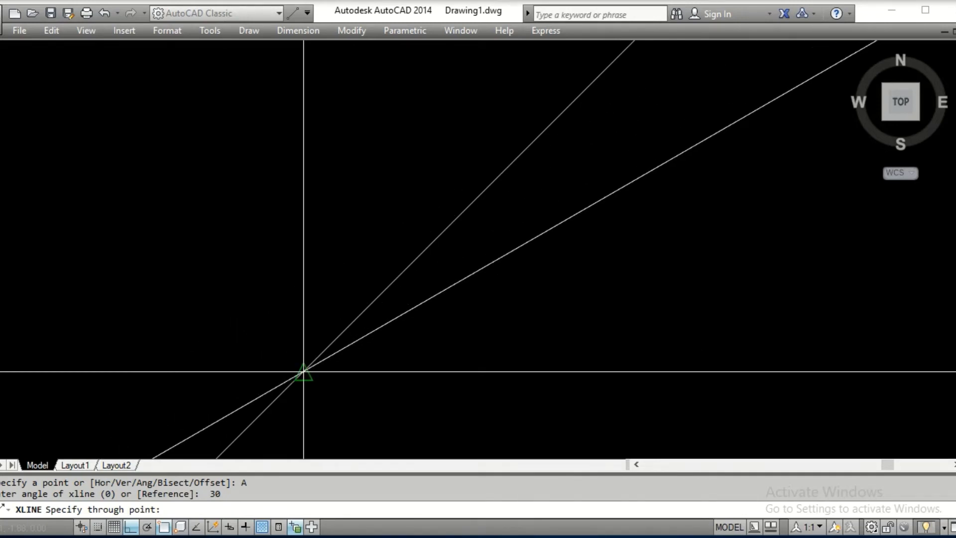
{"action": "left_click", "coordinate": [303, 371]}
{"action": "key", "text": "Escape"}
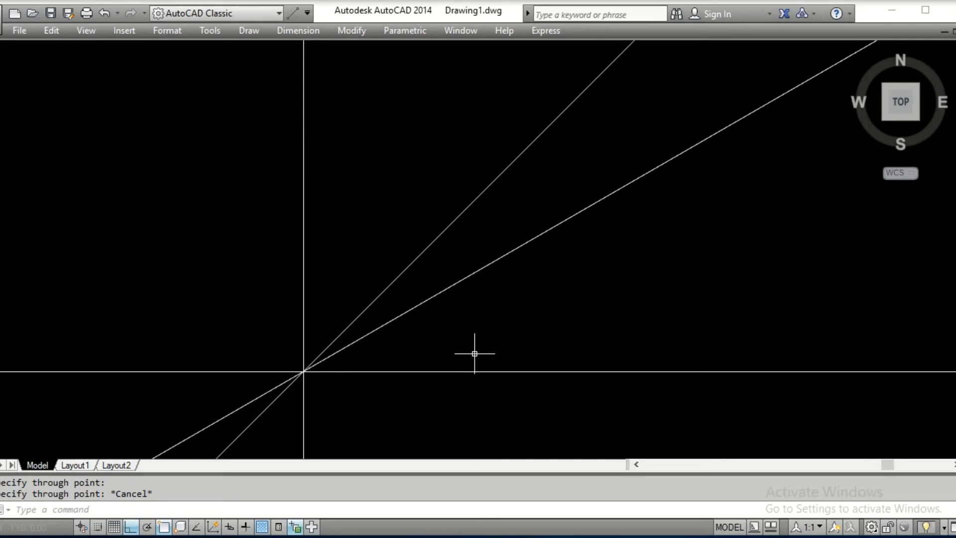
- Draw a construction line through the intersection at 5 degrees from the 30-degree line, using XLINE's Ang and Reference options
{"action": "key", "text": "Return"}
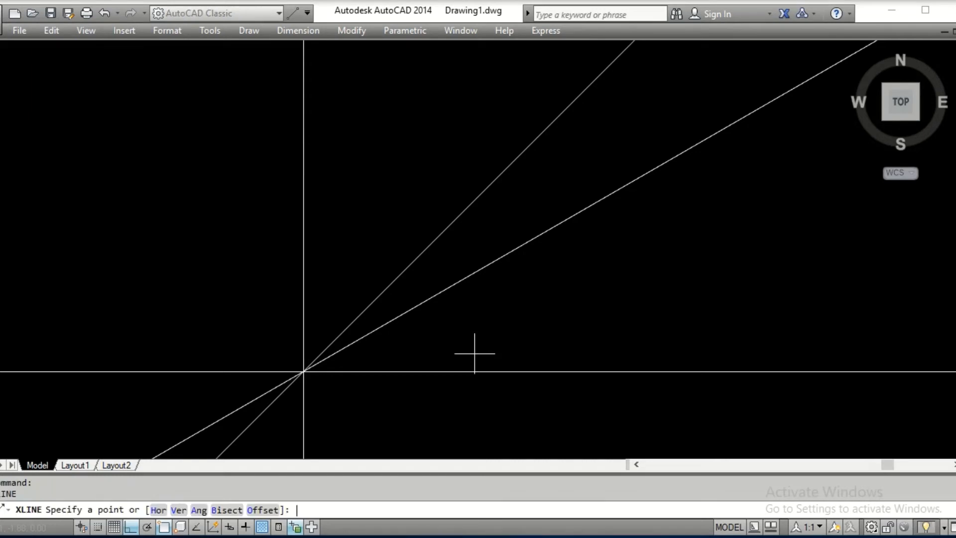
{"action": "left_click", "coordinate": [199, 510]}
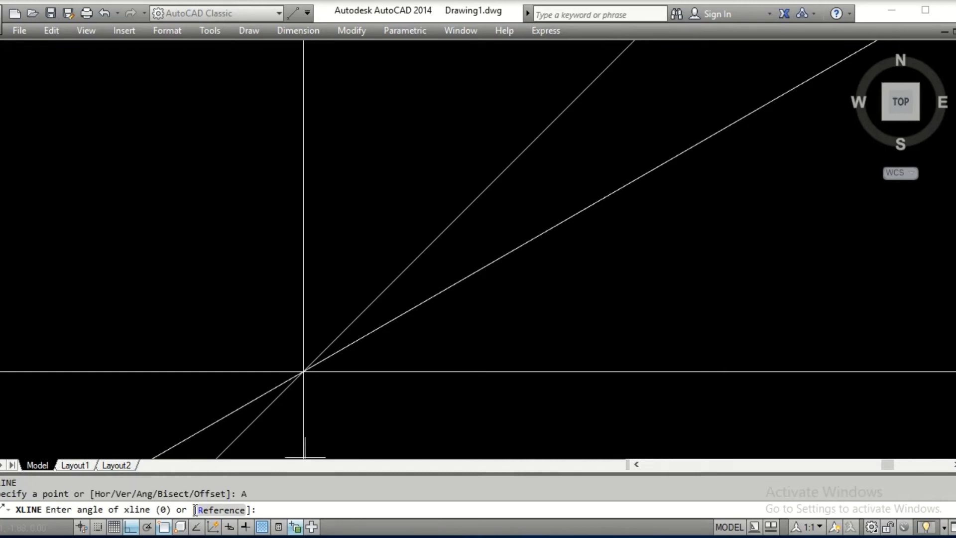
{"action": "left_click", "coordinate": [230, 510]}
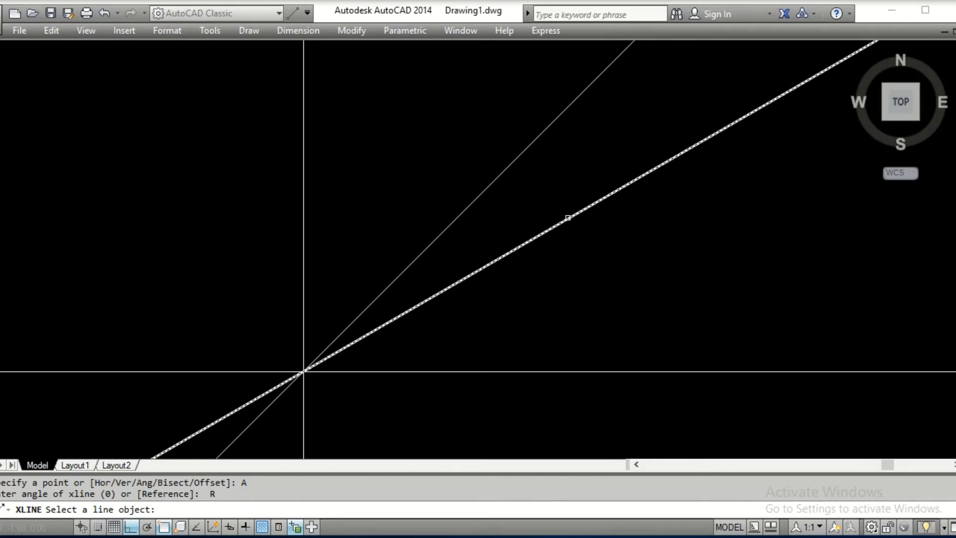
{"action": "middle_click_drag", "start_coordinate": [568, 217], "coordinate": [559, 237]}
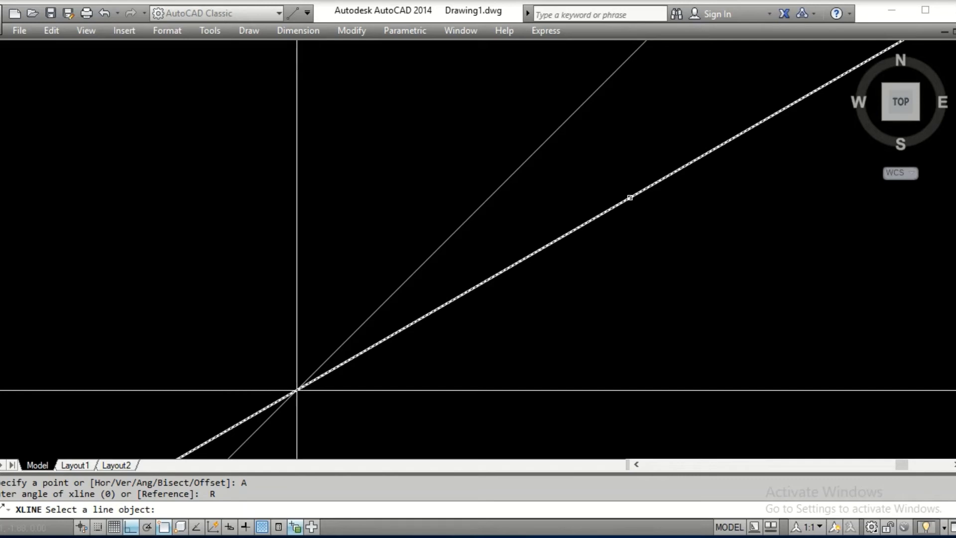
{"action": "left_click", "coordinate": [630, 197]}
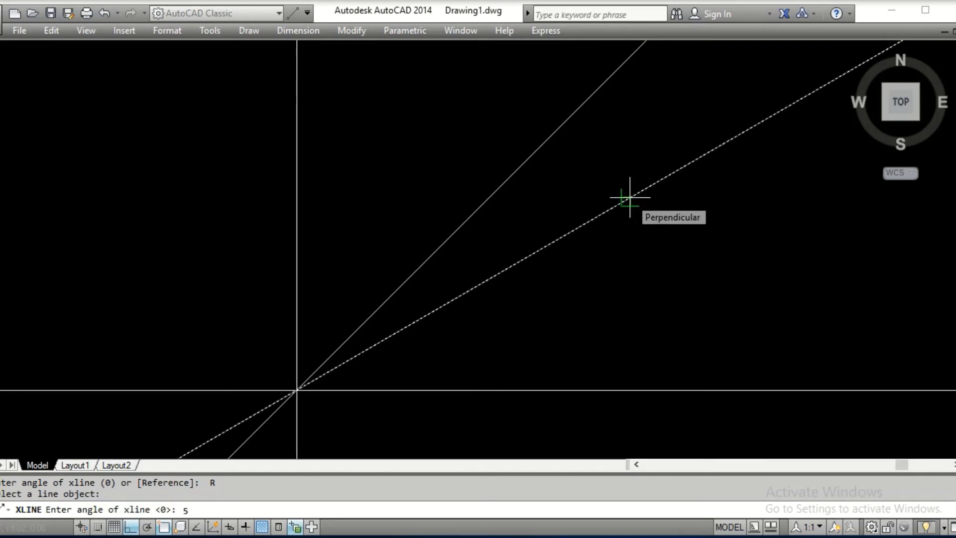
{"action": "type", "text": "5"}
{"action": "key", "text": "Return"}
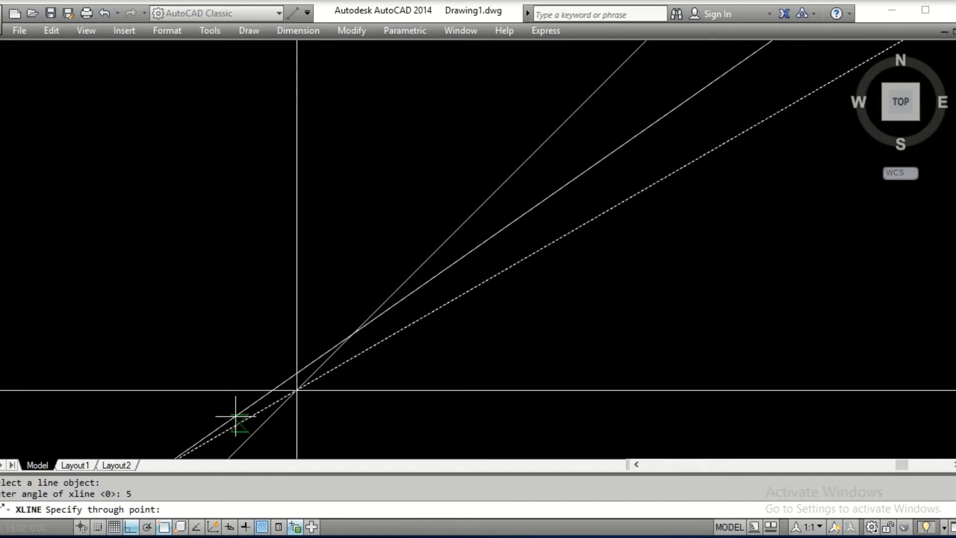
{"action": "left_click", "coordinate": [296, 390]}
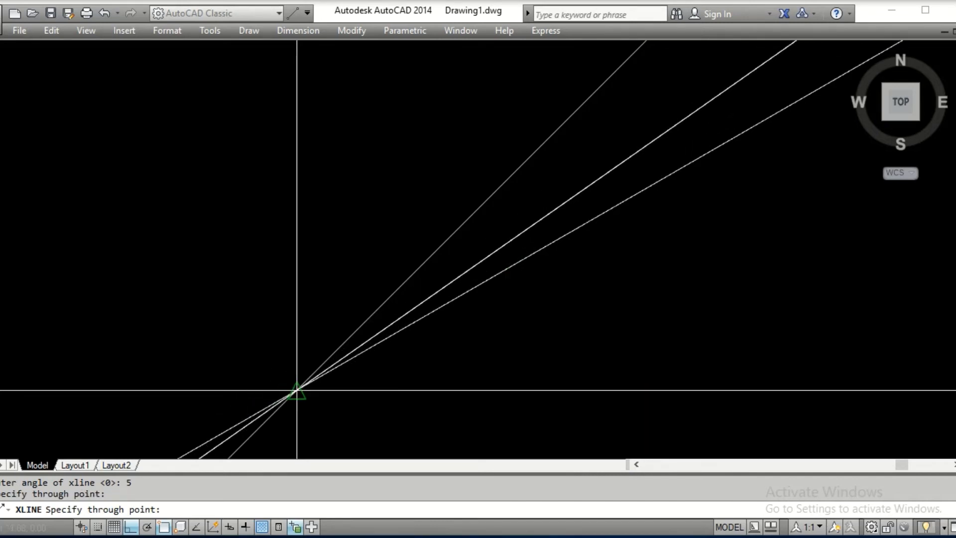
{"action": "key", "text": "Escape"}
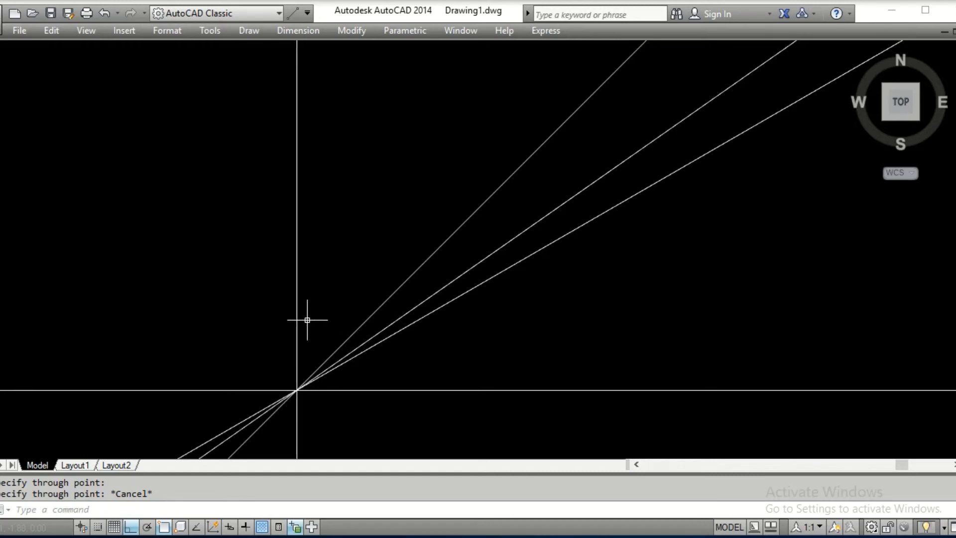
- Erase all the construction lines with the ERASE command, selecting them with a crossing window
{"action": "scroll", "coordinate": [304, 321], "scroll_direction": "down", "scroll_amount": 1}
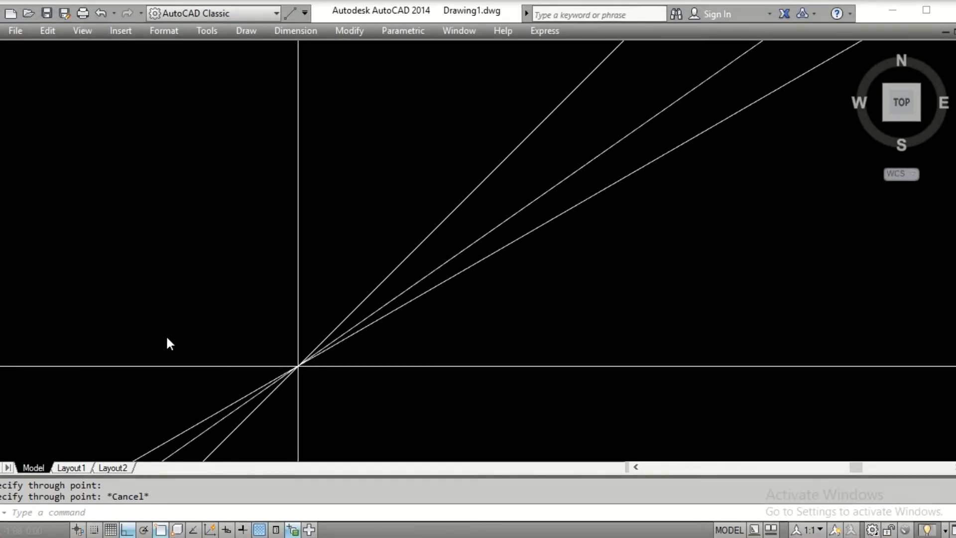
{"action": "left_click", "coordinate": [37, 516]}
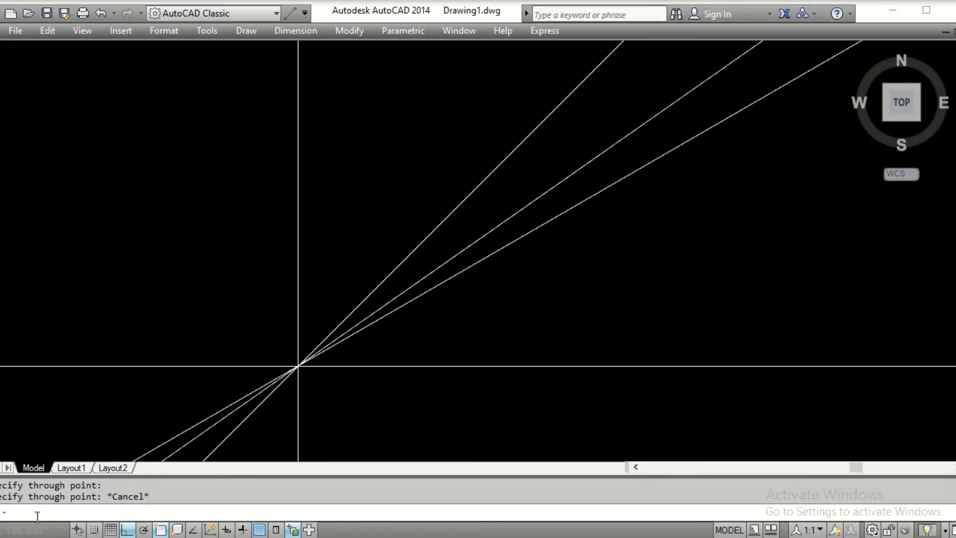
{"action": "type", "text": "E"}
{"action": "key", "text": "Return"}
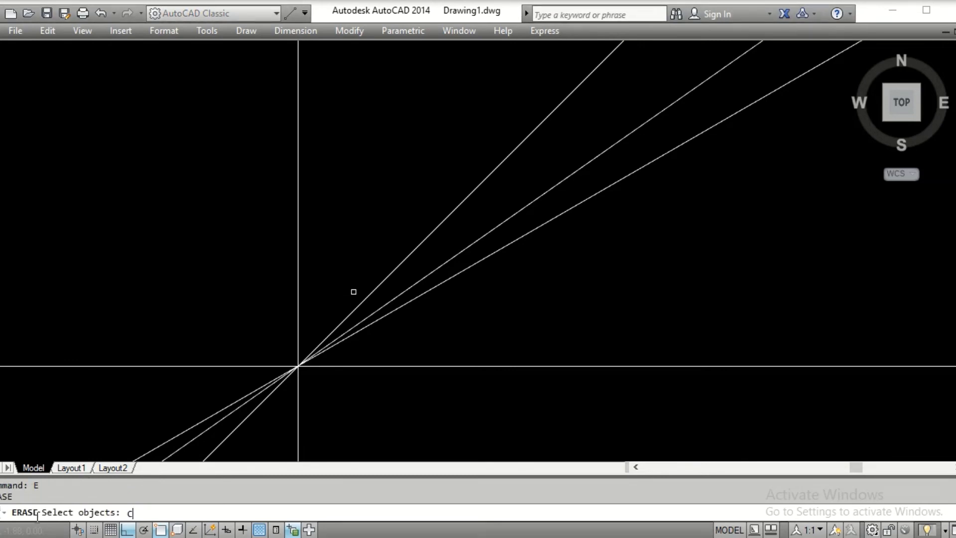
{"action": "type", "text": "C"}
{"action": "key", "text": "Return"}
{"action": "left_click", "coordinate": [143, 154]}
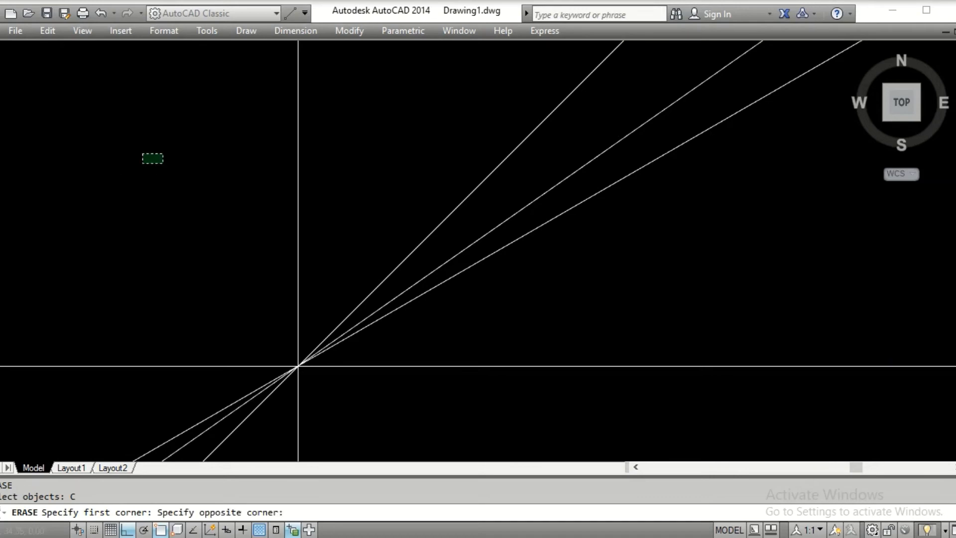
{"action": "left_click", "coordinate": [590, 418]}
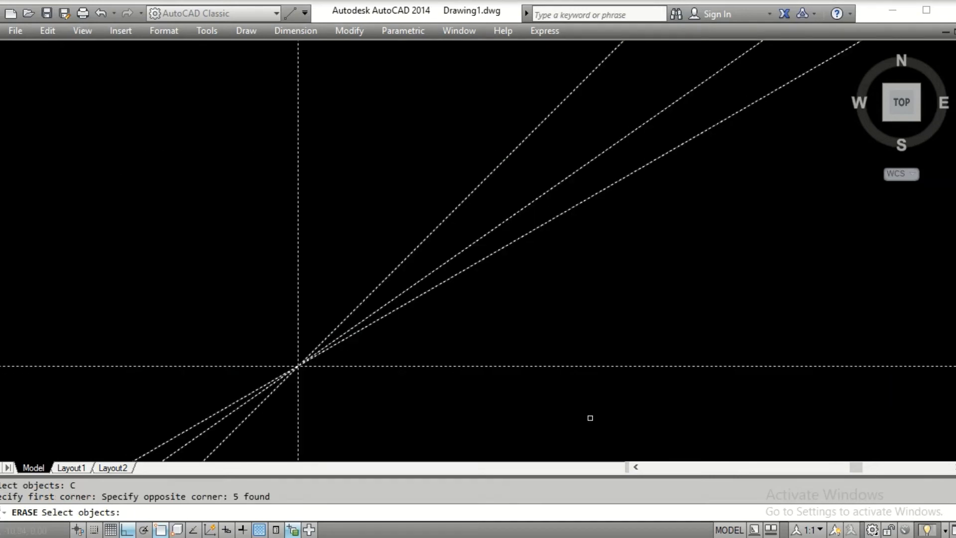
{"action": "key", "text": "Return"}
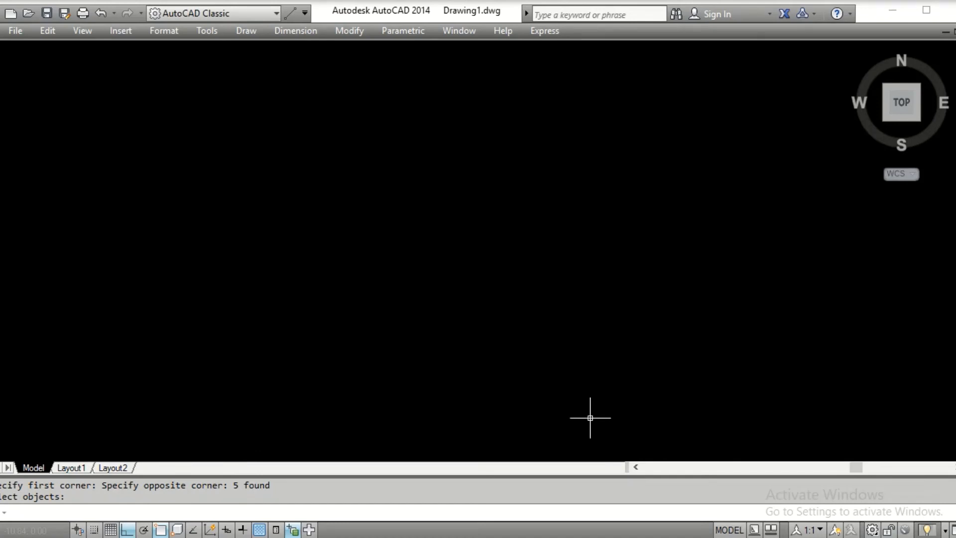
- Draw a horizontal construction line across the lower part of the drawing area with XLINE's Hor option
{"action": "type", "text": "XLINE"}
{"action": "key", "text": "Return"}
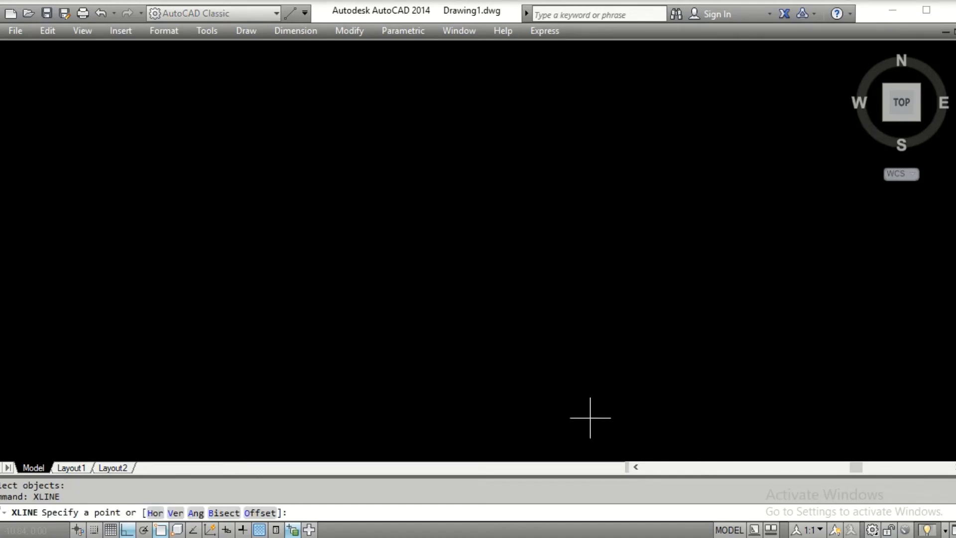
{"action": "left_click", "coordinate": [154, 512]}
{"action": "left_click", "coordinate": [409, 421]}
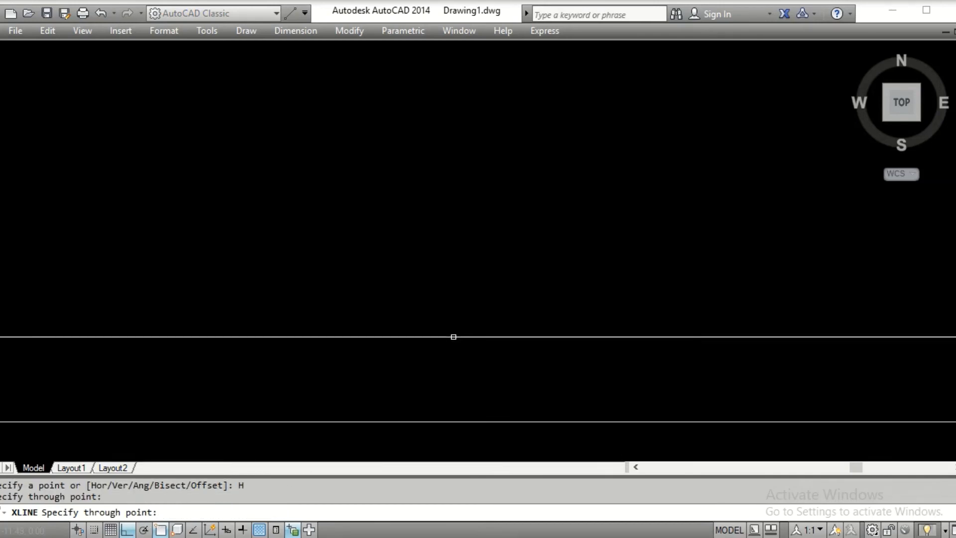
{"action": "key", "text": "Return"}
- Draw a vertical construction line crossing the horizontal one with XLINE's Ver option
{"action": "key", "text": "Return"}
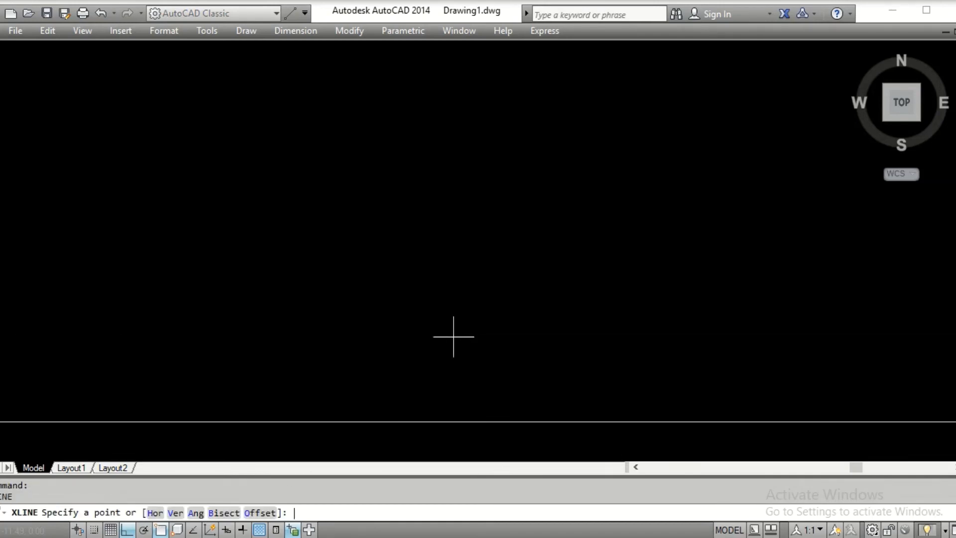
{"action": "type", "text": "V"}
{"action": "key", "text": "Return"}
{"action": "left_click", "coordinate": [241, 343]}
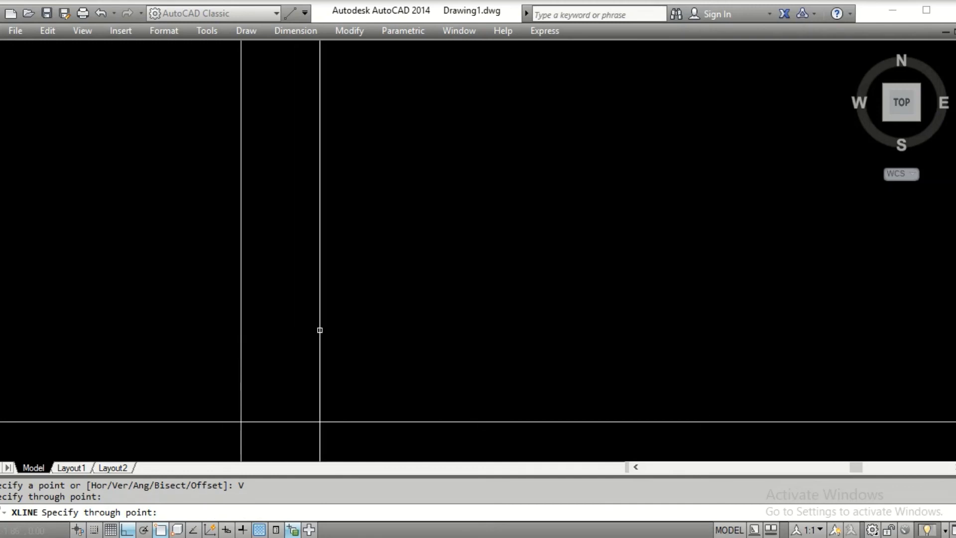
{"action": "key", "text": "Escape"}
- Bisect the angle between the horizontal and vertical construction lines at their intersection, using XLINE's Bisect option
{"action": "key", "text": "Return"}
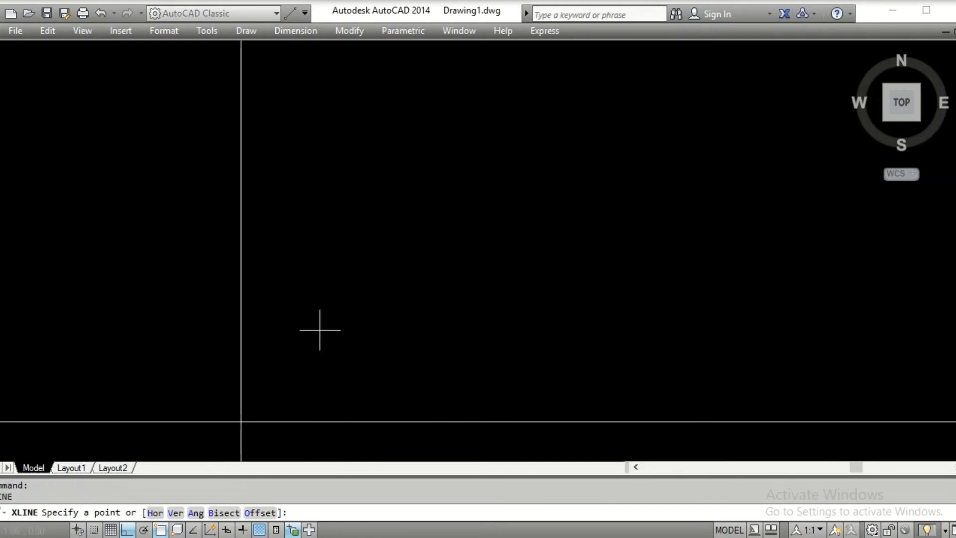
{"action": "left_click", "coordinate": [223, 513]}
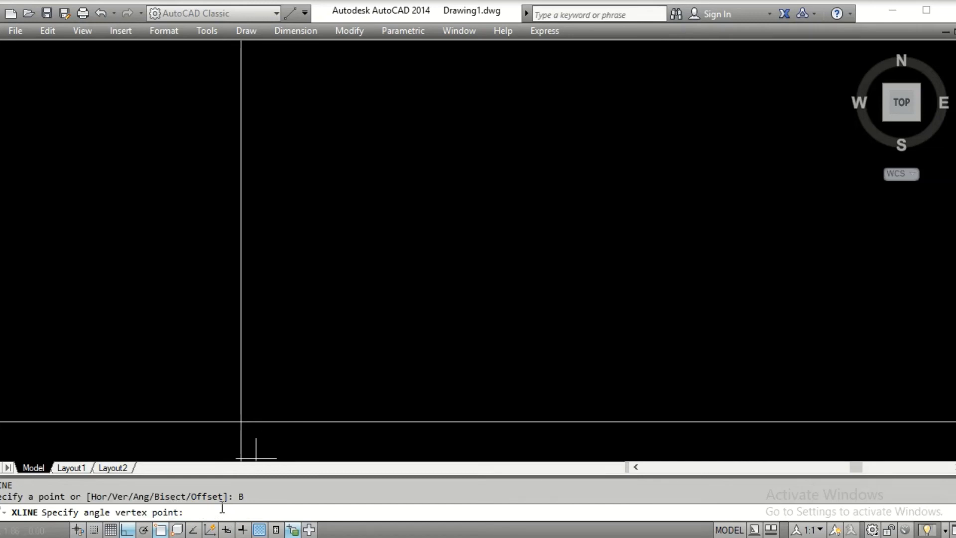
{"action": "left_click", "coordinate": [241, 422]}
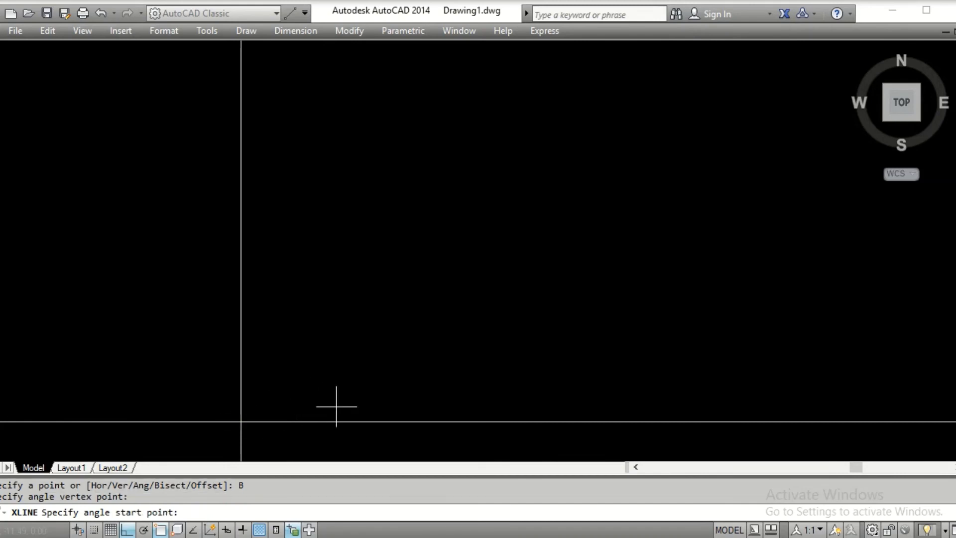
{"action": "left_click", "coordinate": [408, 422]}
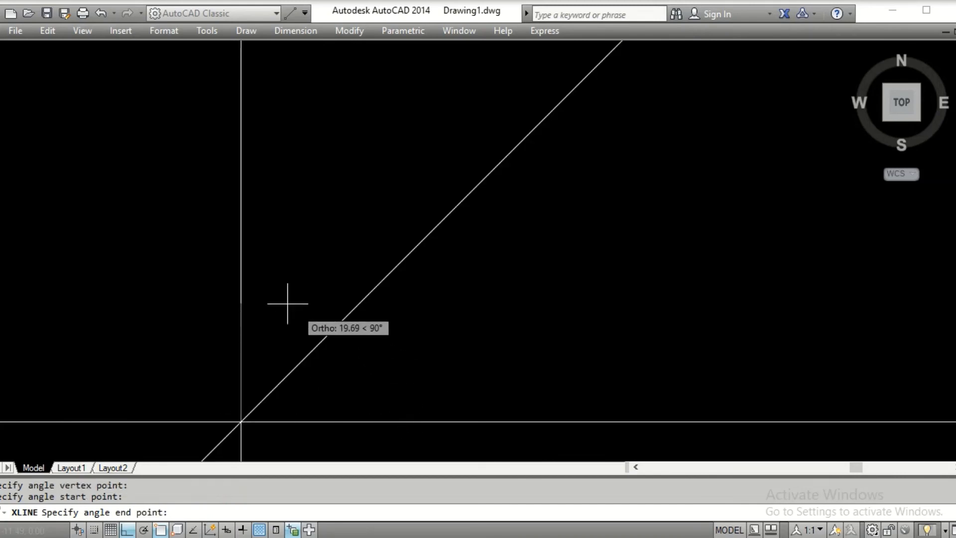
{"action": "left_click", "coordinate": [241, 276]}
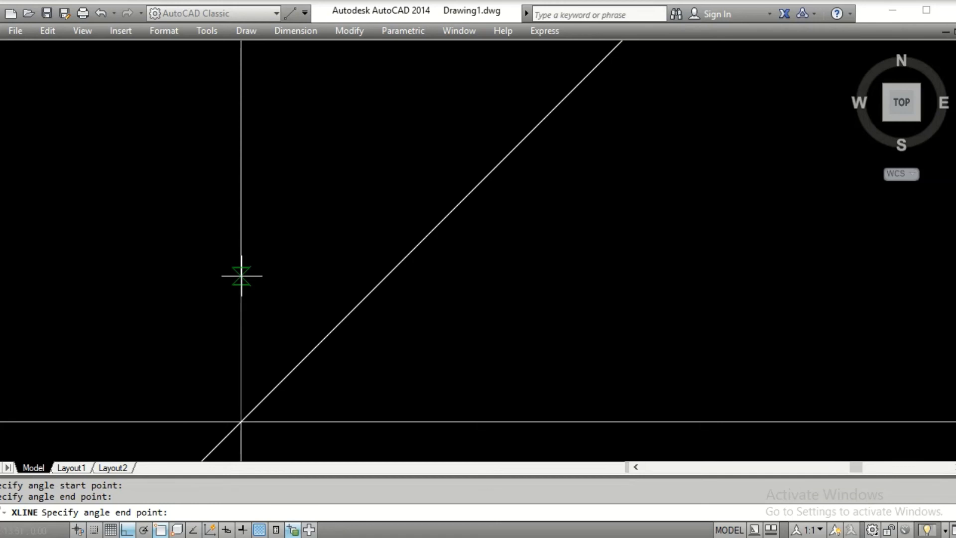
{"action": "key", "text": "Return"}
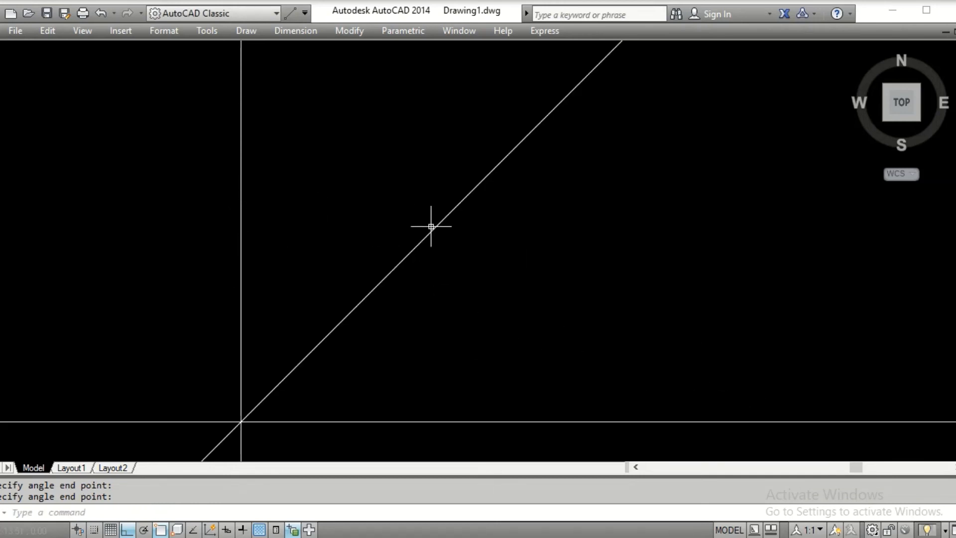
- Bisect the angle between the diagonal and vertical construction lines at their intersection, using XLINE's Bisect option
{"action": "key", "text": "Return"}
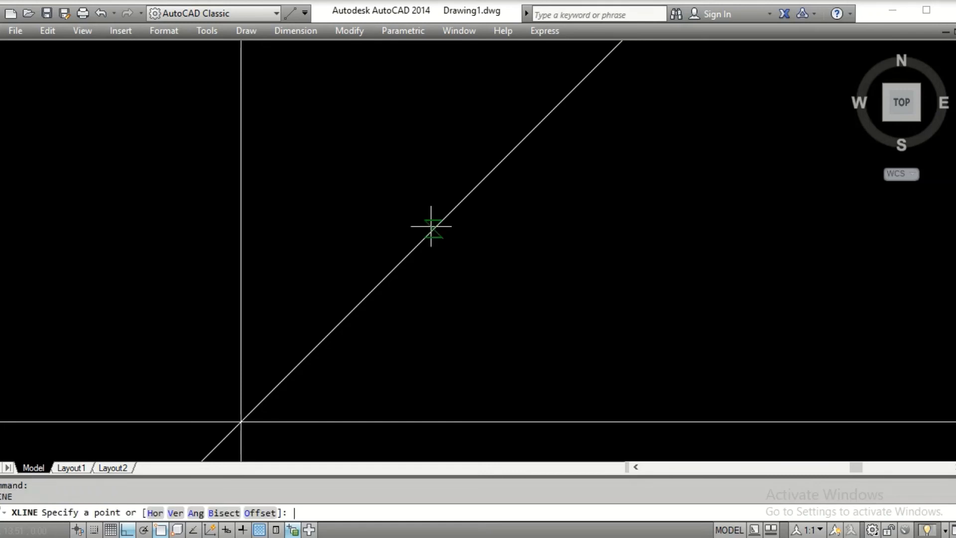
{"action": "left_click", "coordinate": [223, 512]}
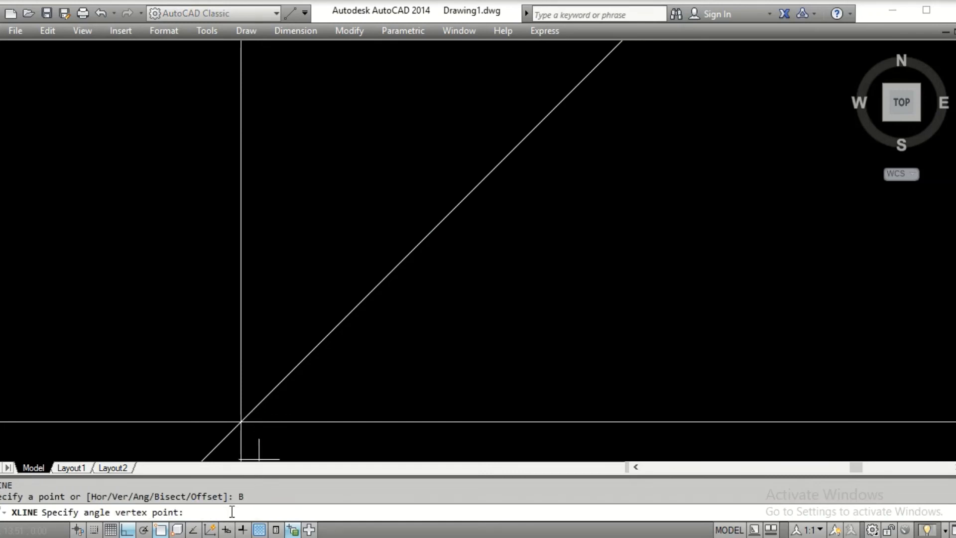
{"action": "left_click", "coordinate": [241, 421]}
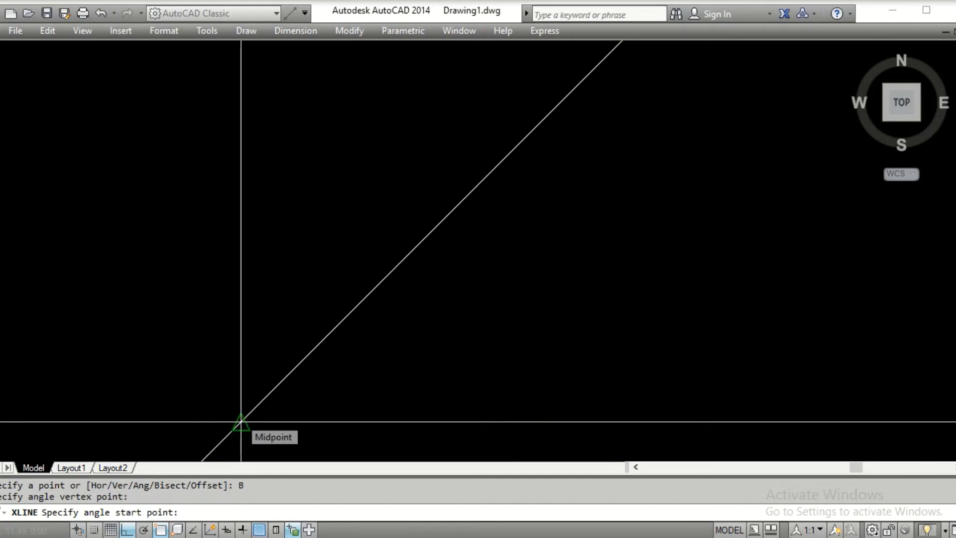
{"action": "left_click", "coordinate": [419, 245]}
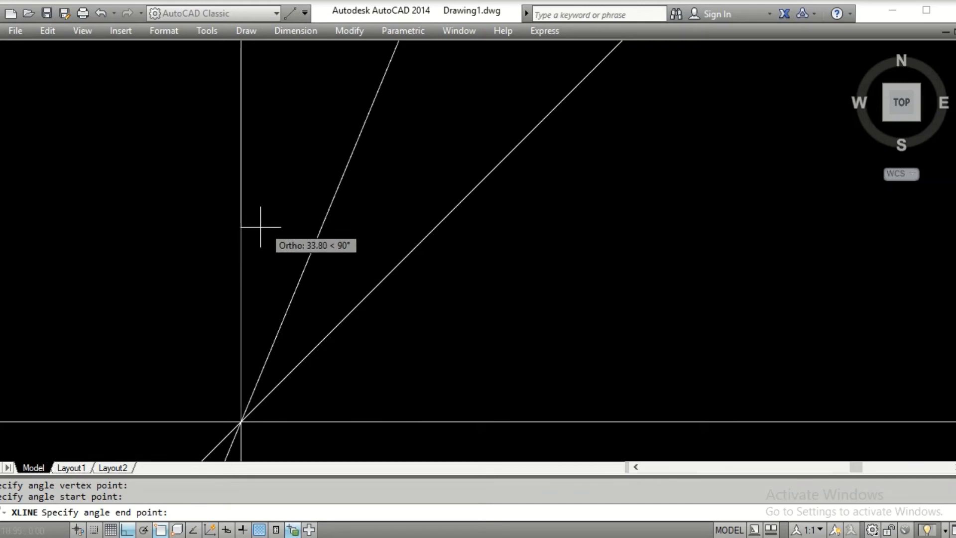
{"action": "left_click", "coordinate": [242, 246]}
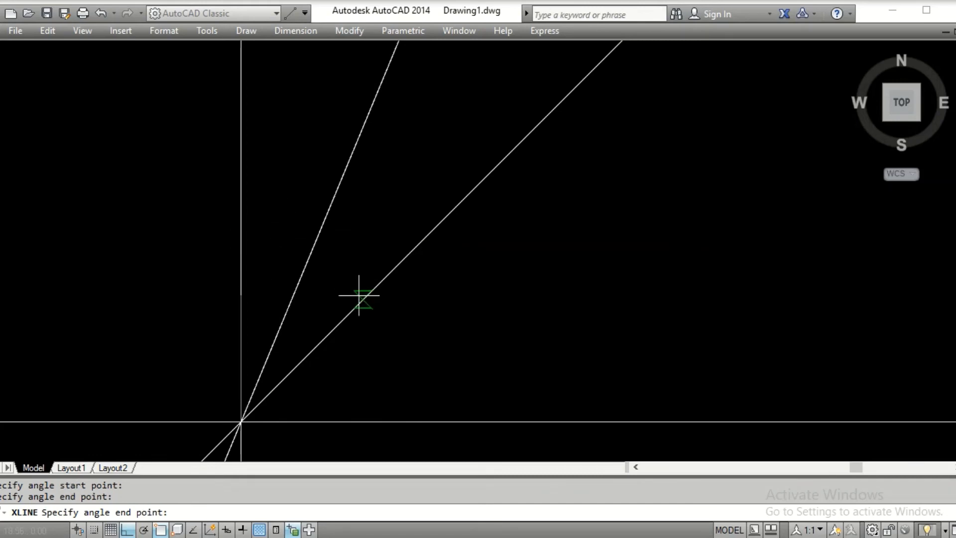
{"action": "key", "text": "Escape"}
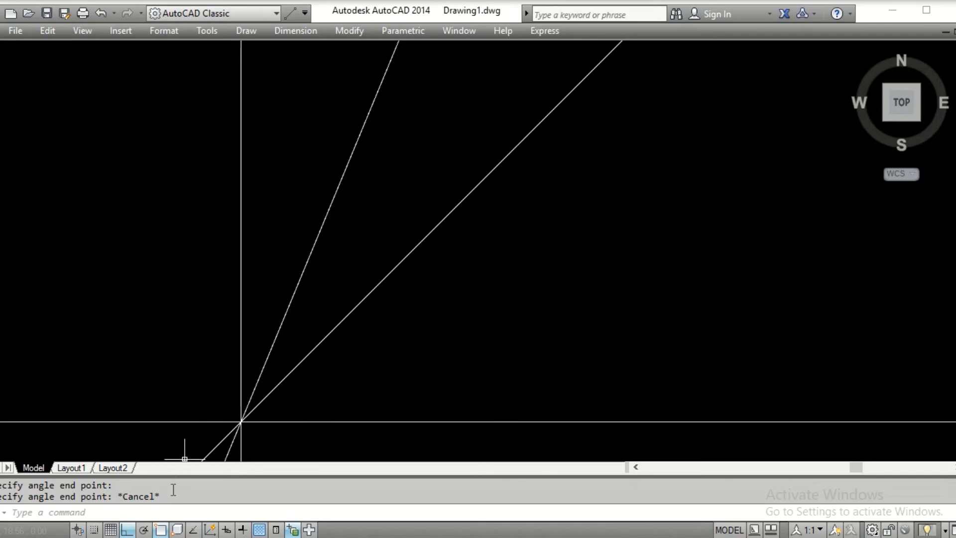
- Erase the horizontal, vertical and both bisecting construction lines with ERASE and a crossing window
{"action": "key", "text": "Return"}
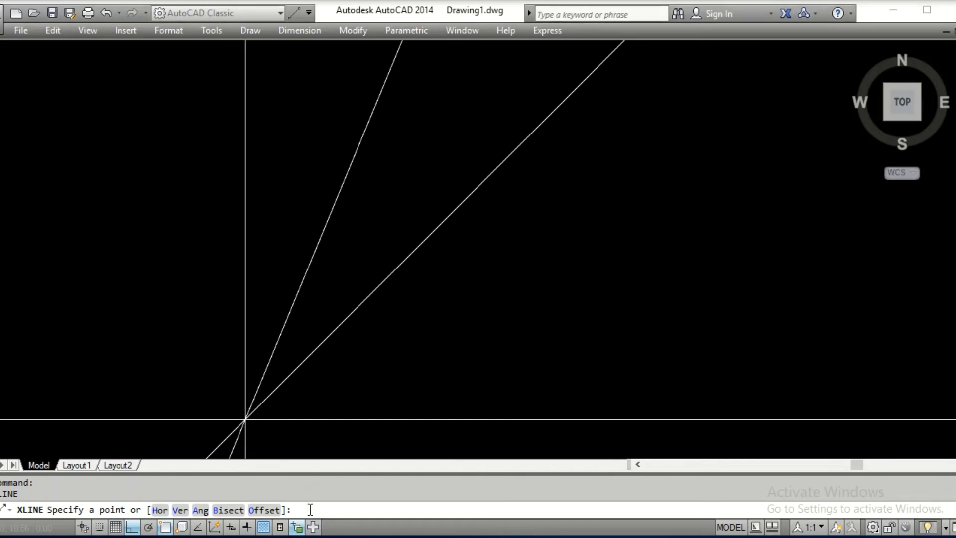
{"action": "key", "text": "Escape"}
{"action": "type", "text": "E"}
{"action": "key", "text": "Return"}
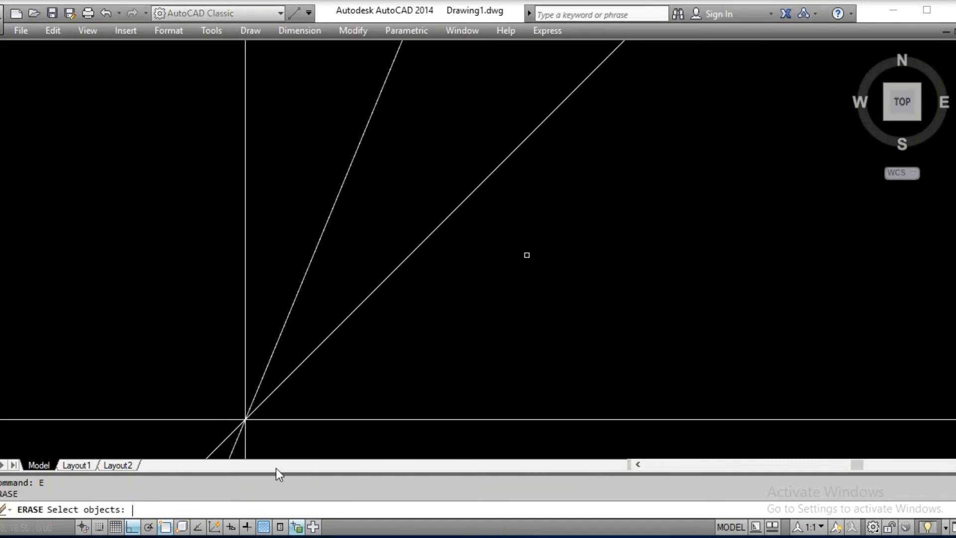
{"action": "type", "text": "C"}
{"action": "key", "text": "Return"}
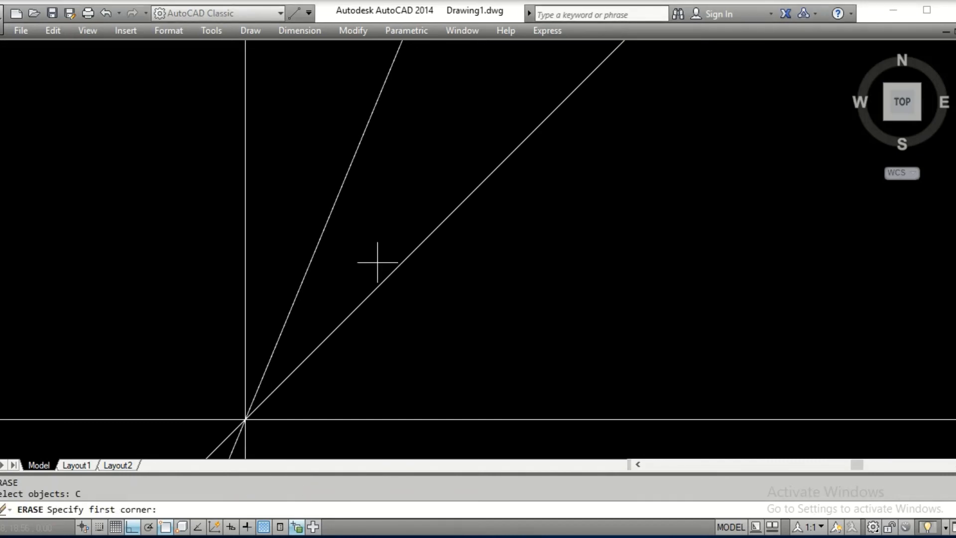
{"action": "left_click", "coordinate": [72, 158]}
{"action": "left_click", "coordinate": [417, 438]}
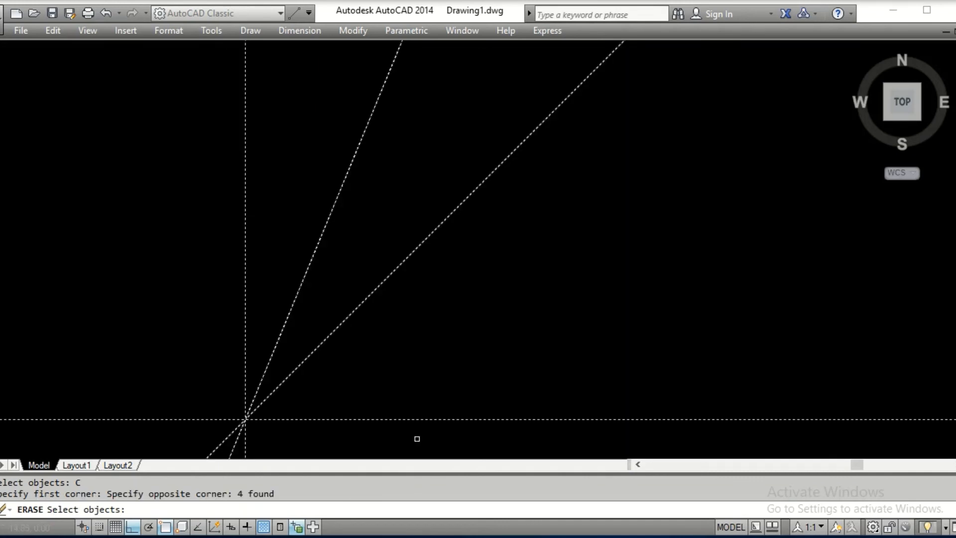
{"action": "key", "text": "Return"}
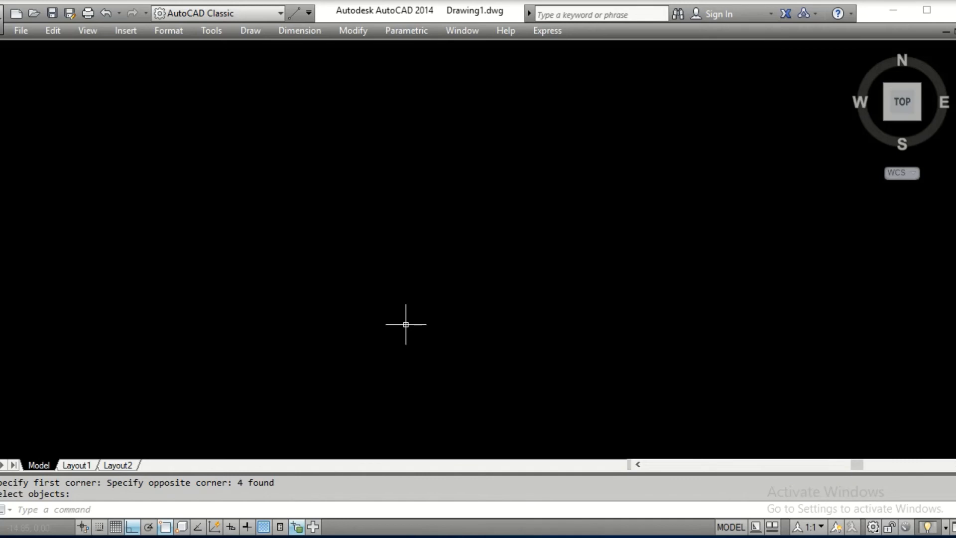
- Draw a closed rectangle 10 units wide and 5 units high as a polyline with PLINE, using its Close option
{"action": "type", "text": "PL"}
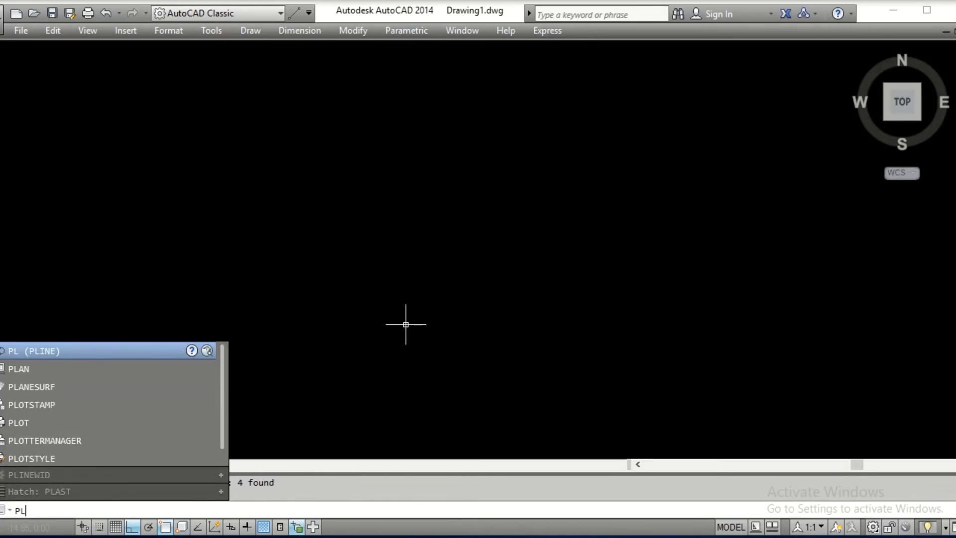
{"action": "key", "text": "Return"}
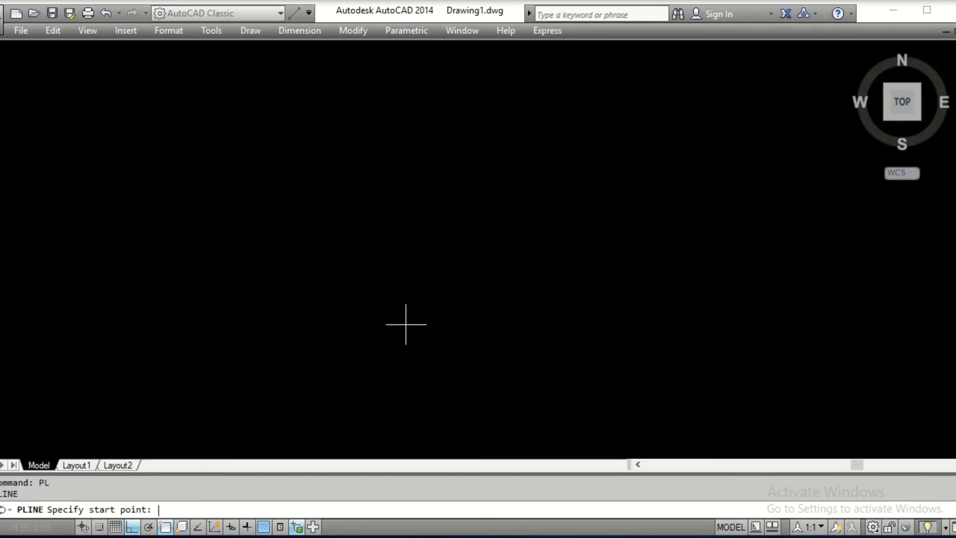
{"action": "left_click", "coordinate": [201, 355]}
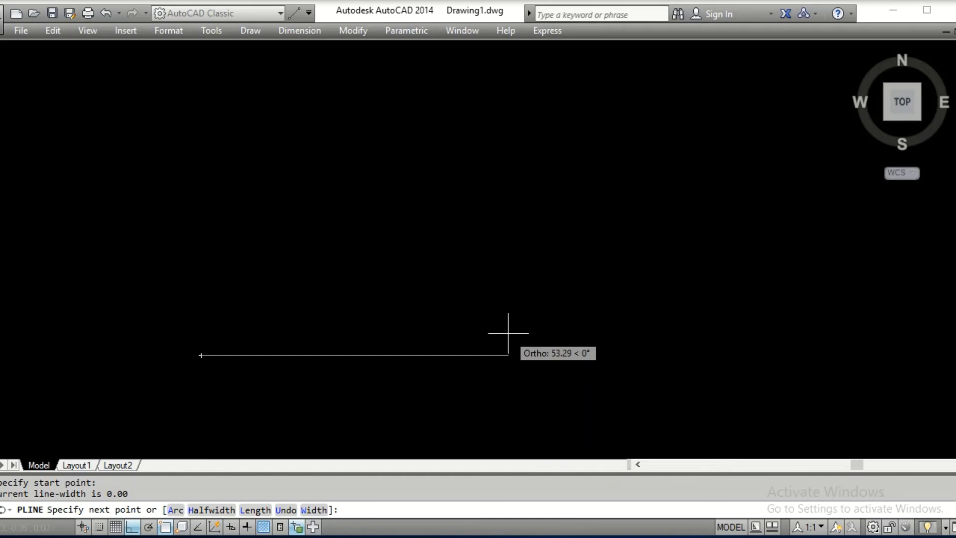
{"action": "type", "text": "10"}
{"action": "key", "text": "Return"}
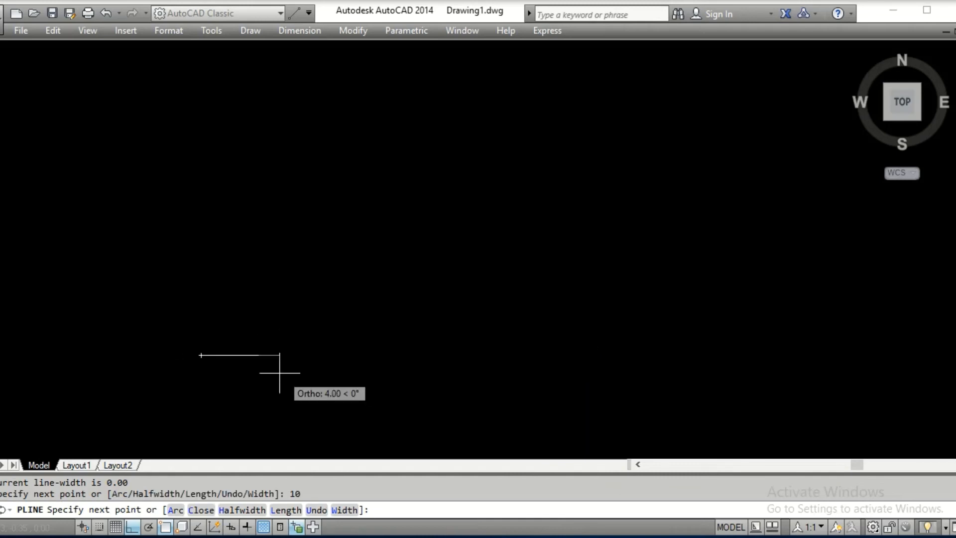
{"action": "scroll", "coordinate": [269, 365], "scroll_direction": "up", "scroll_amount": 8}
{"action": "middle_click_drag", "start_coordinate": [343, 351], "coordinate": [691, 358]}
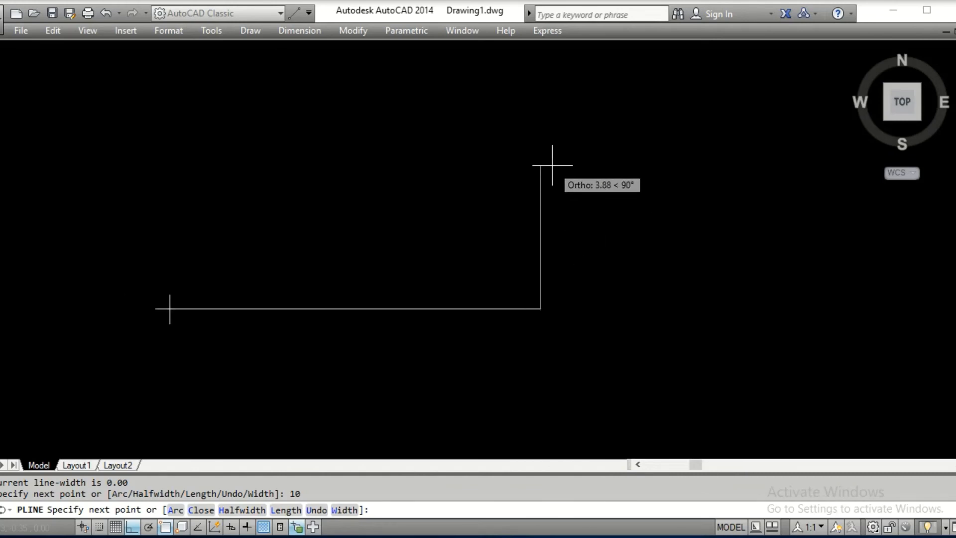
{"action": "type", "text": "5"}
{"action": "key", "text": "Return"}
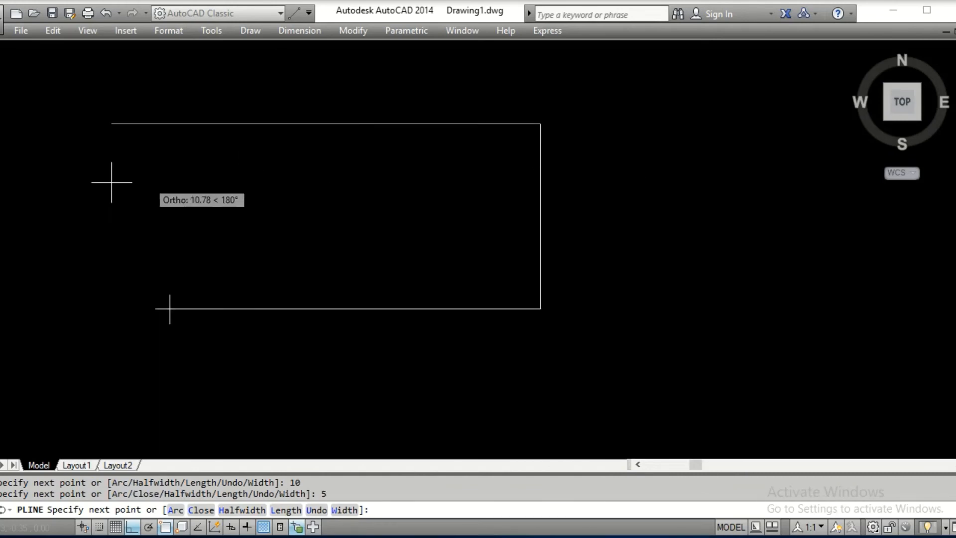
{"action": "type", "text": "10"}
{"action": "key", "text": "Return"}
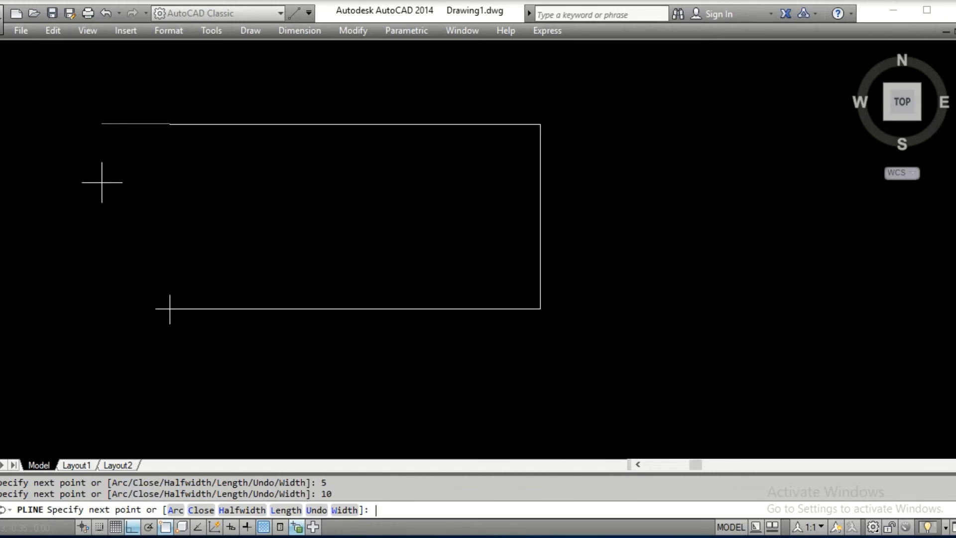
{"action": "type", "text": "c"}
{"action": "key", "text": "Return"}
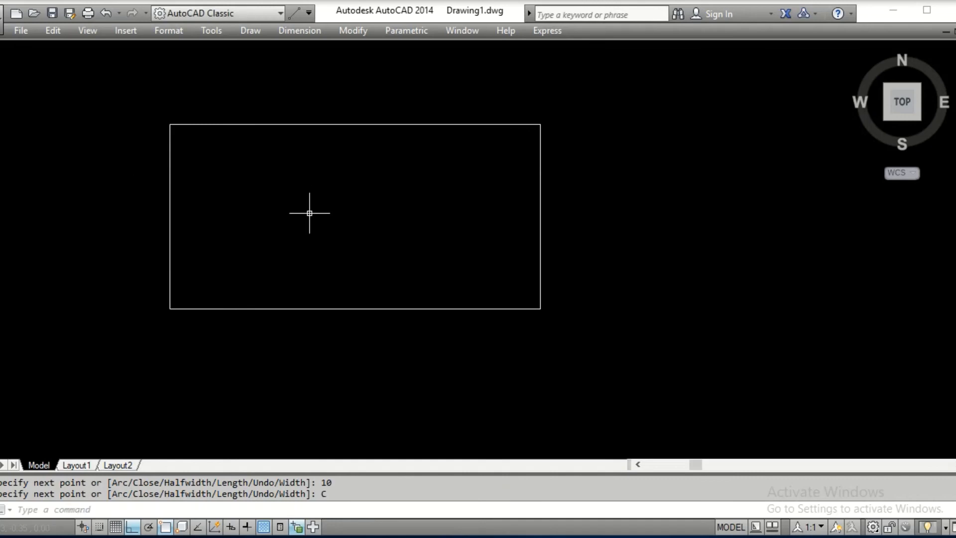
- Draw a closed rectangle 10 units wide and 5 units high beside the polyline rectangle with LINE, using its Close option
{"action": "middle_click_drag", "start_coordinate": [309, 213], "coordinate": [269, 212]}
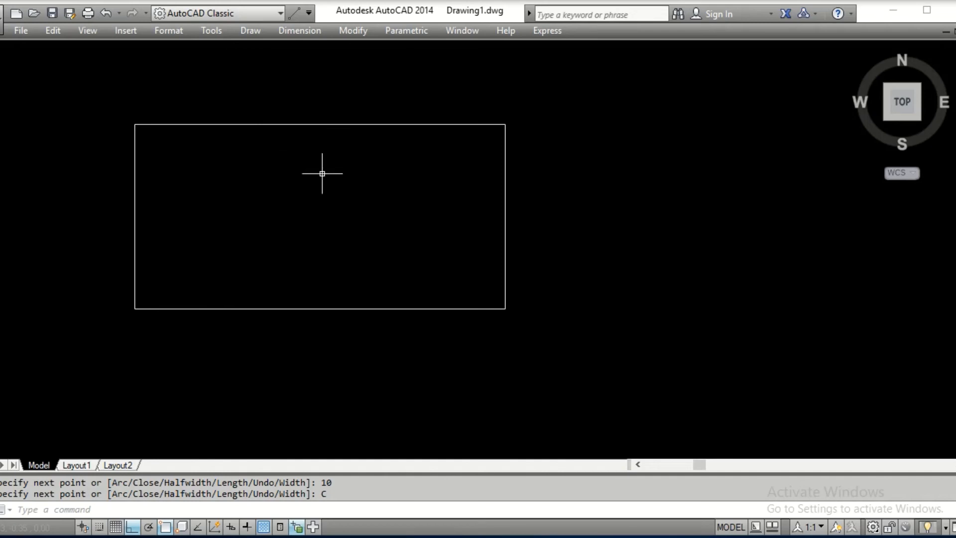
{"action": "middle_click_drag", "start_coordinate": [322, 173], "coordinate": [189, 175]}
{"action": "key", "text": "Escape"}
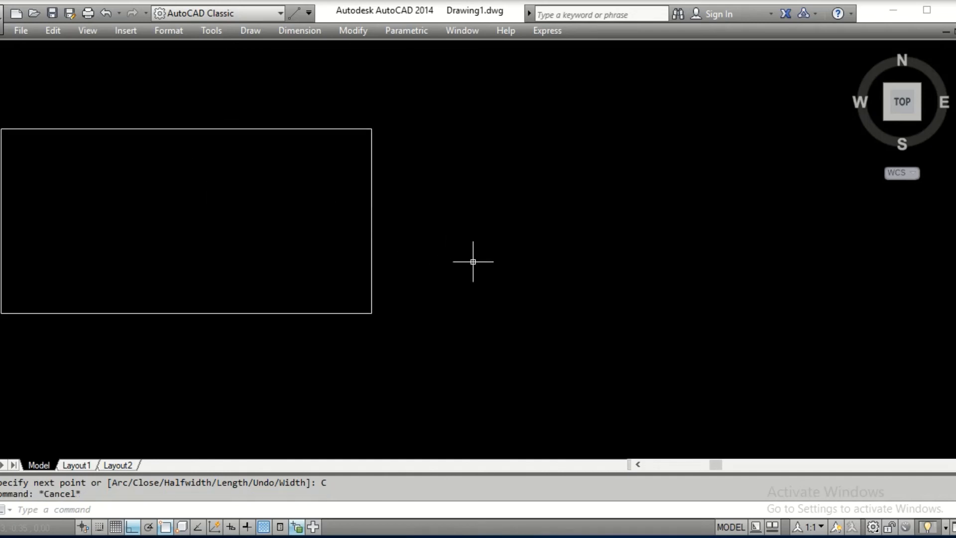
{"action": "key", "text": "Escape"}
{"action": "type", "text": "L"}
{"action": "key", "text": "Return"}
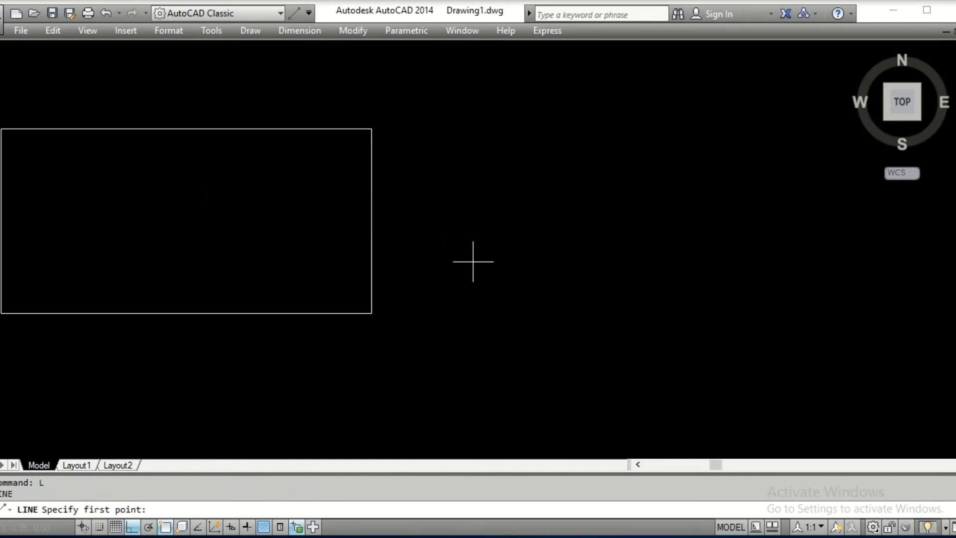
{"action": "left_click", "coordinate": [443, 304]}
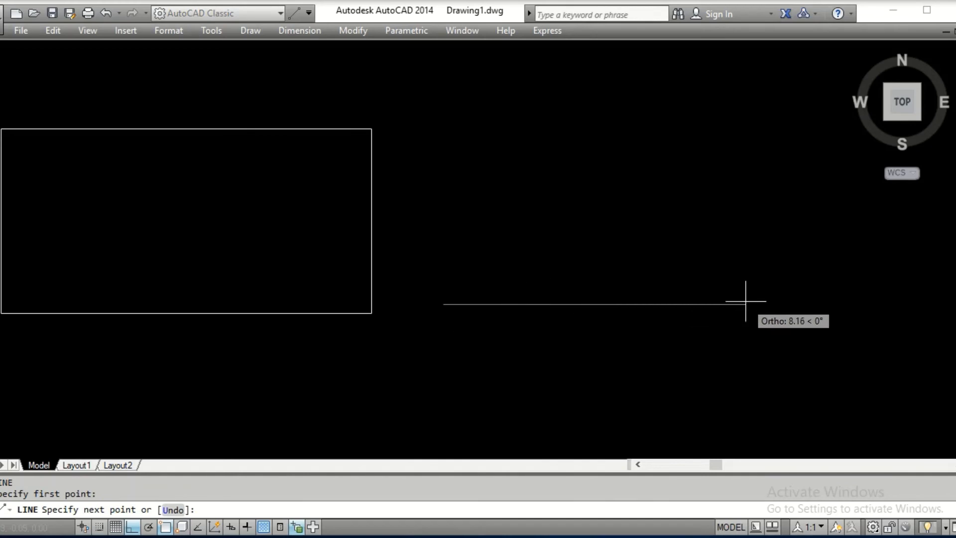
{"action": "type", "text": "10"}
{"action": "key", "text": "Return"}
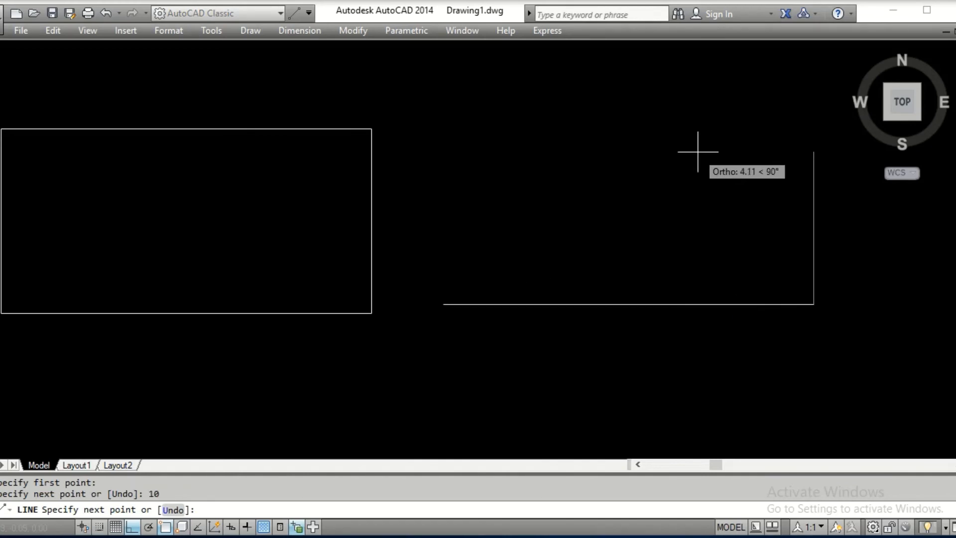
{"action": "type", "text": "5"}
{"action": "key", "text": "Return"}
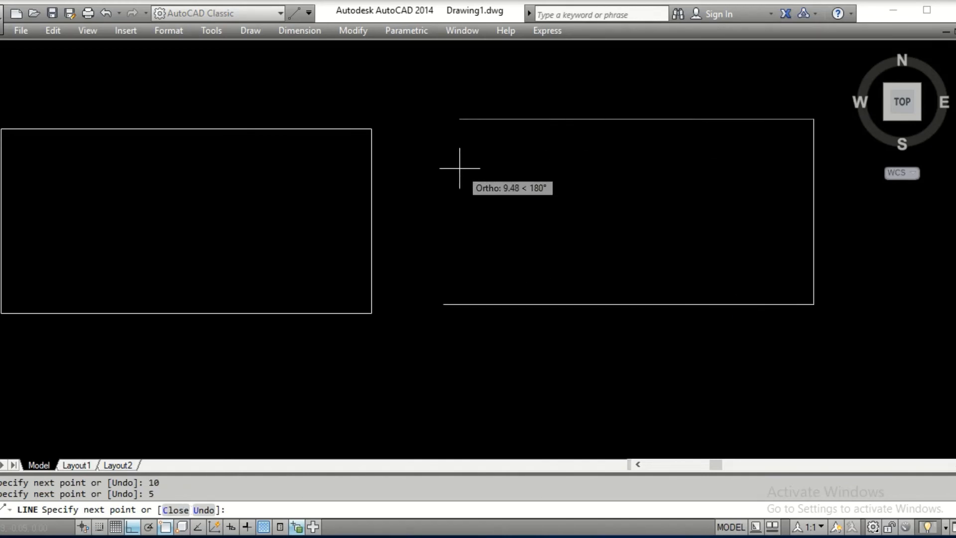
{"action": "type", "text": "10"}
{"action": "key", "text": "Return"}
{"action": "type", "text": "c"}
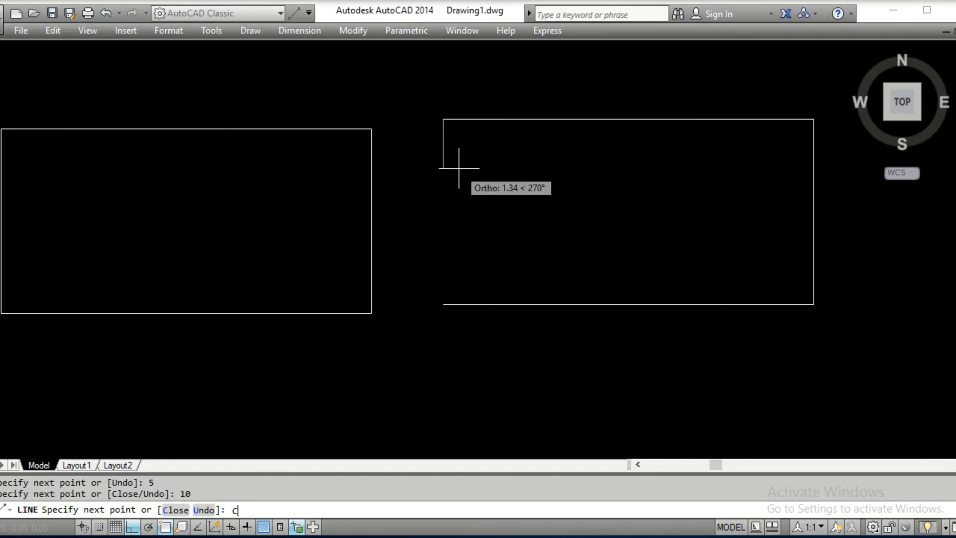
{"action": "key", "text": "Return"}
- Select the polyline rectangle by its upper edge to check how it is grouped, and clear the selection
{"action": "mouse_move", "coordinate": [619, 132]}
{"action": "middle_mouse_down"}
{"action": "mouse_move", "coordinate": [640, 155]}
{"action": "mouse_move", "coordinate": [649, 137]}
{"action": "middle_mouse_up"}
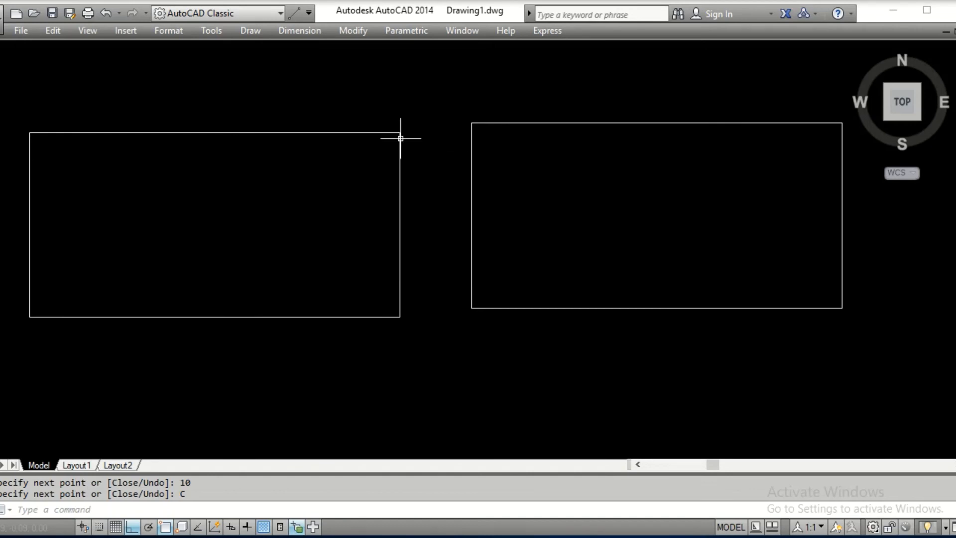
{"action": "left_click", "coordinate": [282, 131]}
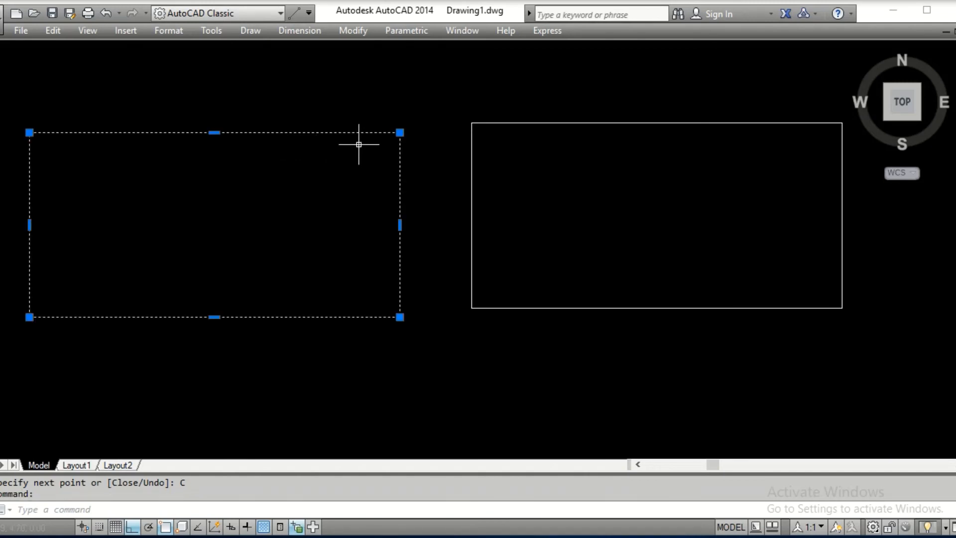
{"action": "key", "text": "Escape"}
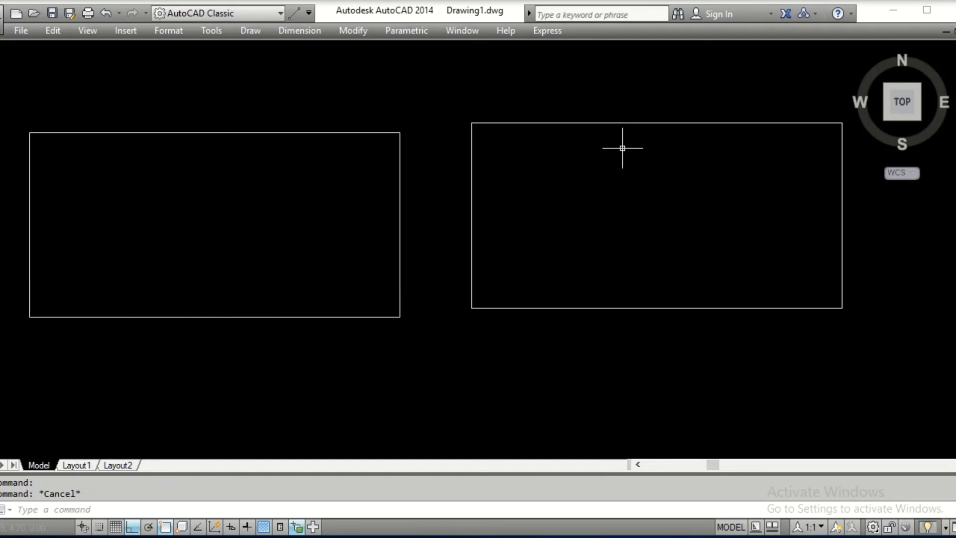
- Select the four sides of the line-drawn rectangle one at a time to compare with the polyline, and clear the selection
{"action": "middle_click_drag", "start_coordinate": [620, 148], "coordinate": [610, 158]}
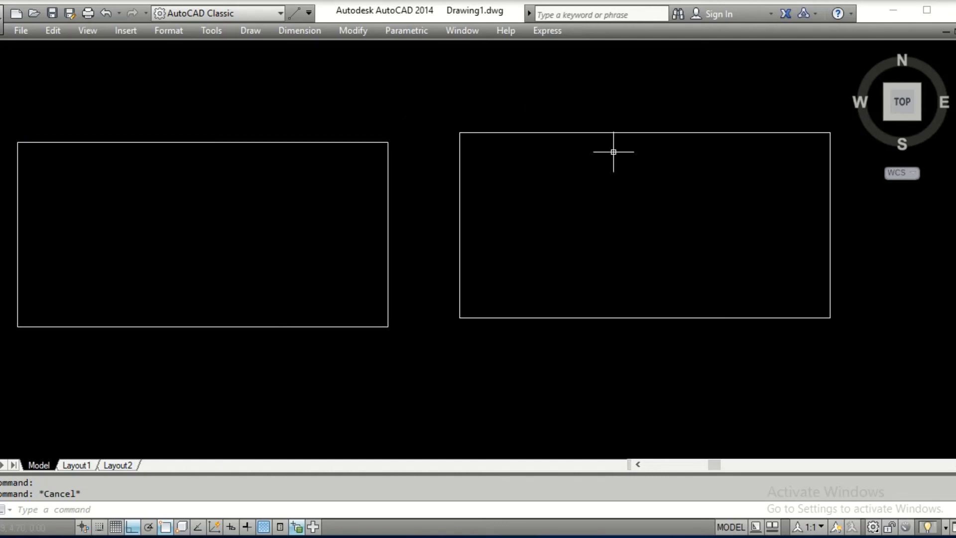
{"action": "middle_click_drag", "start_coordinate": [616, 170], "coordinate": [595, 184]}
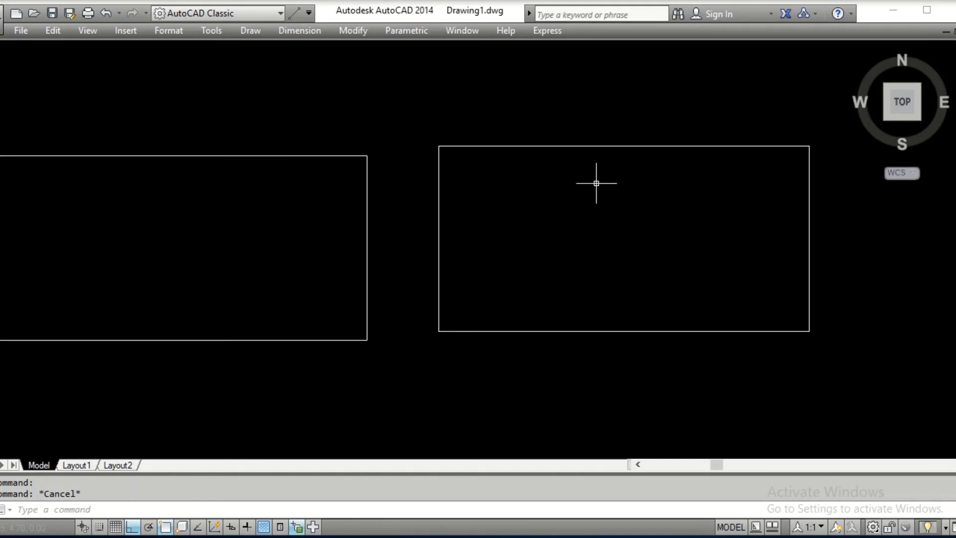
{"action": "left_click", "coordinate": [590, 145]}
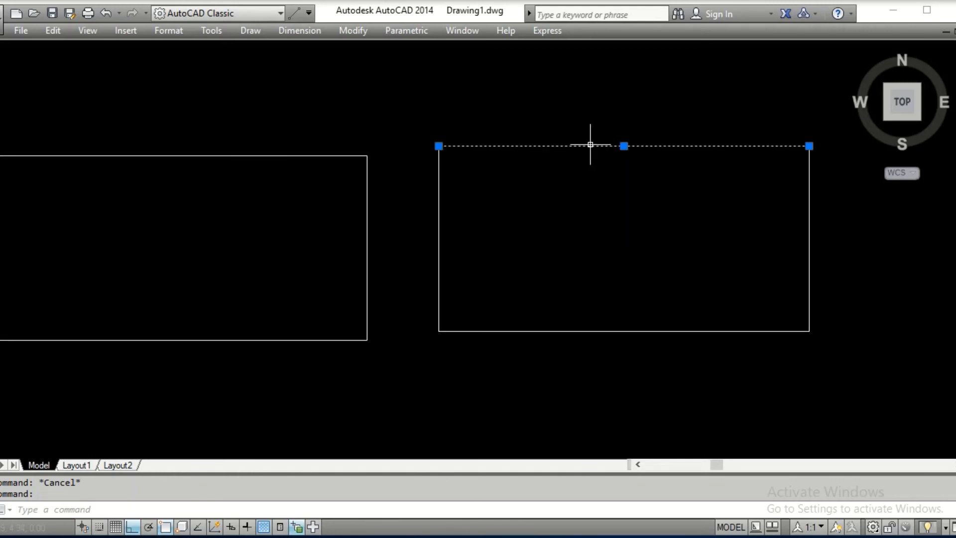
{"action": "left_click", "coordinate": [438, 246]}
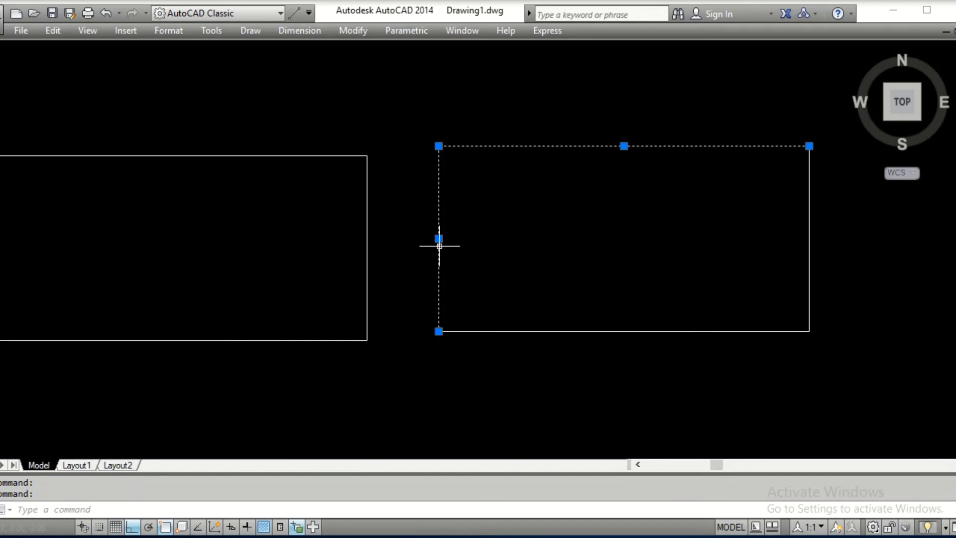
{"action": "left_click", "coordinate": [560, 331]}
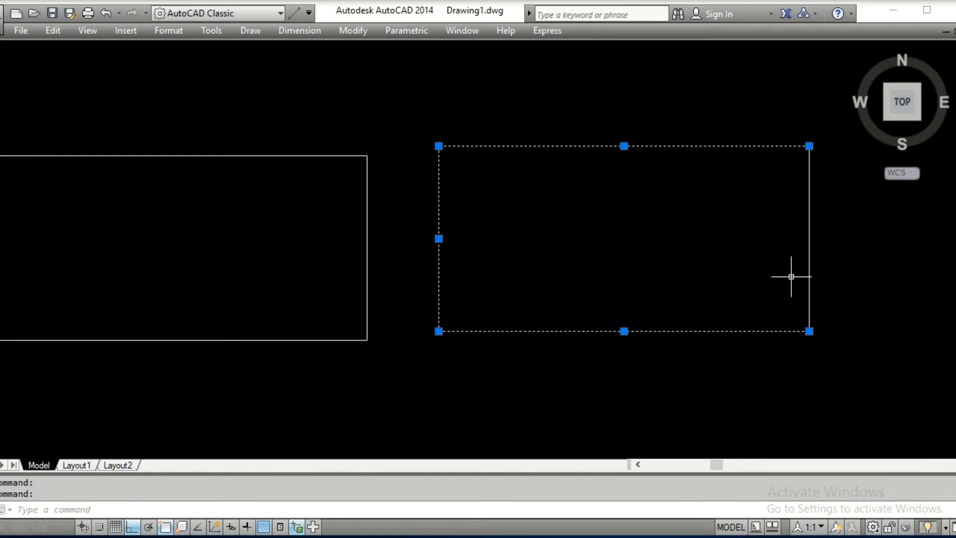
{"action": "left_click", "coordinate": [809, 268]}
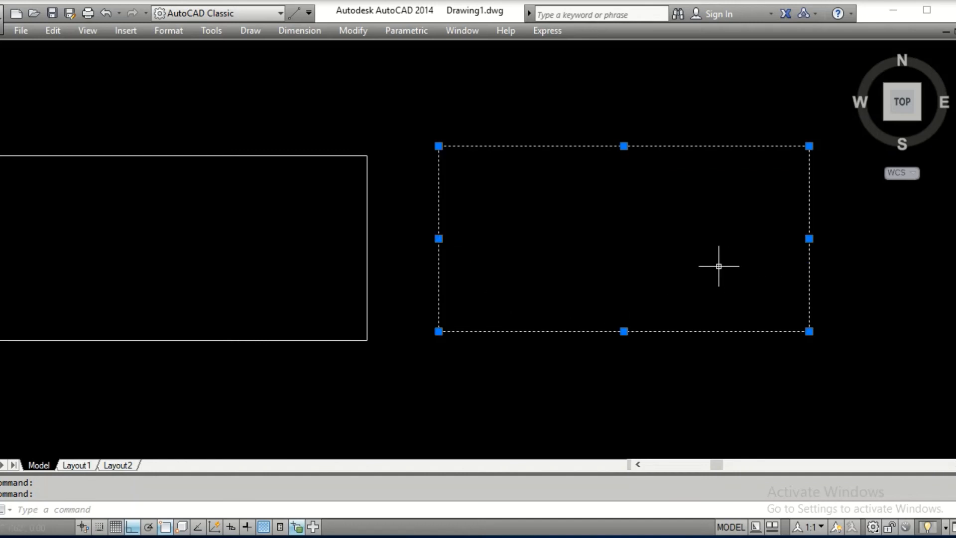
{"action": "key", "text": "Escape"}
{"action": "key", "text": "Escape"}
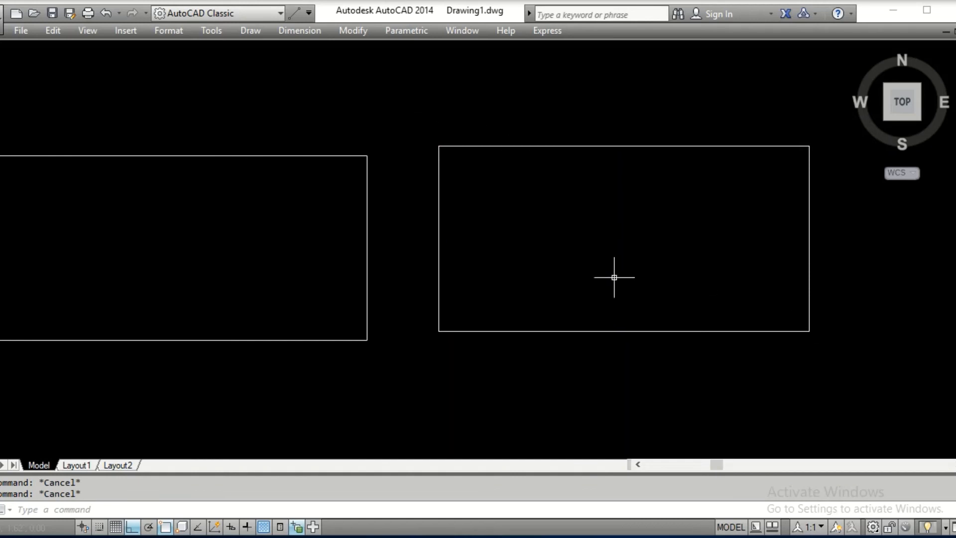
- Recheck the polyline rectangle's selection by picking its upper edge at two different spots, clearing the selection each time
{"action": "middle_click_drag", "start_coordinate": [612, 275], "coordinate": [630, 273]}
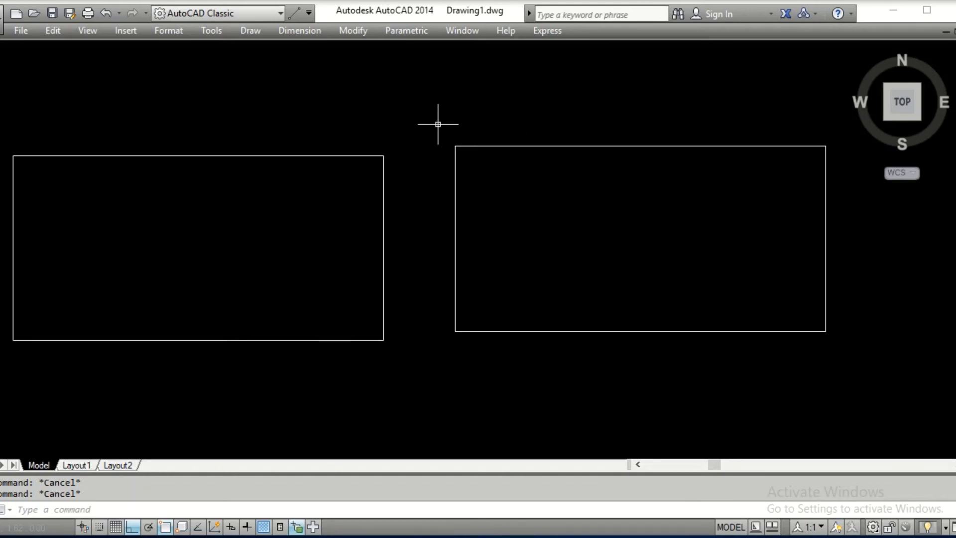
{"action": "middle_click_drag", "start_coordinate": [343, 179], "coordinate": [425, 185]}
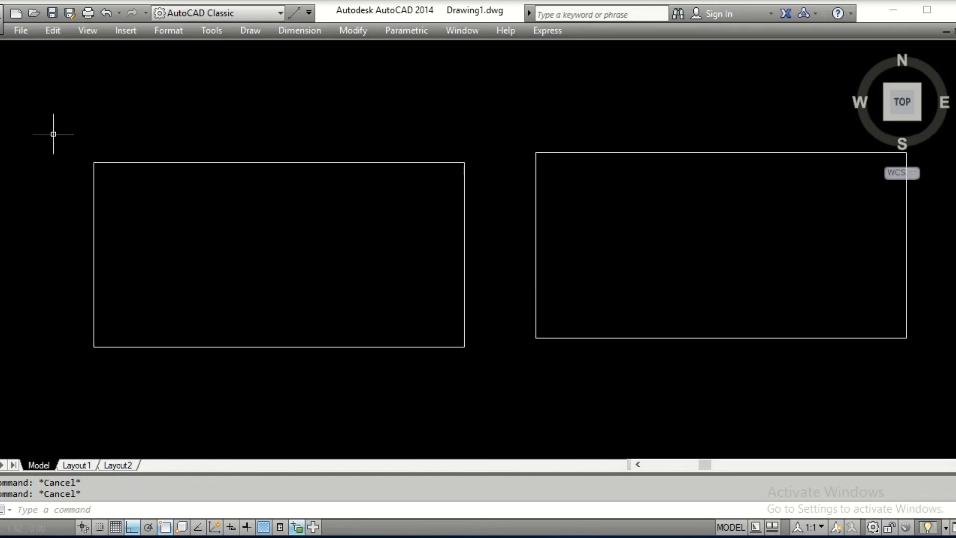
{"action": "mouse_move", "coordinate": [156, 163]}
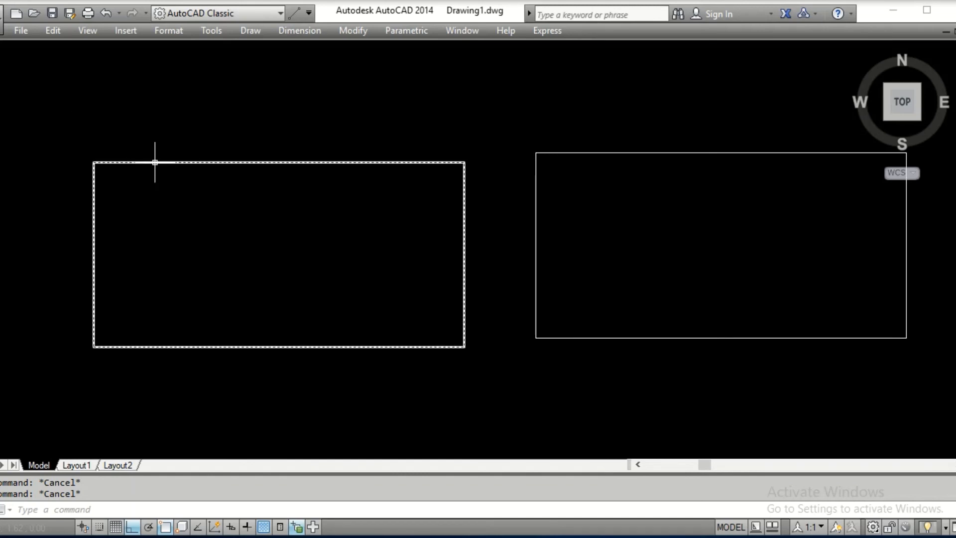
{"action": "left_click", "coordinate": [154, 163]}
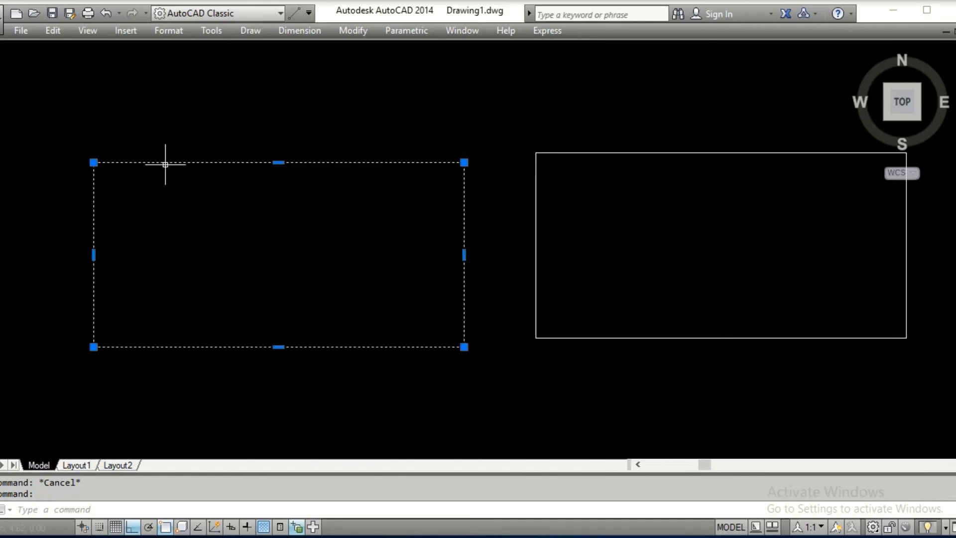
{"action": "key", "text": "Escape"}
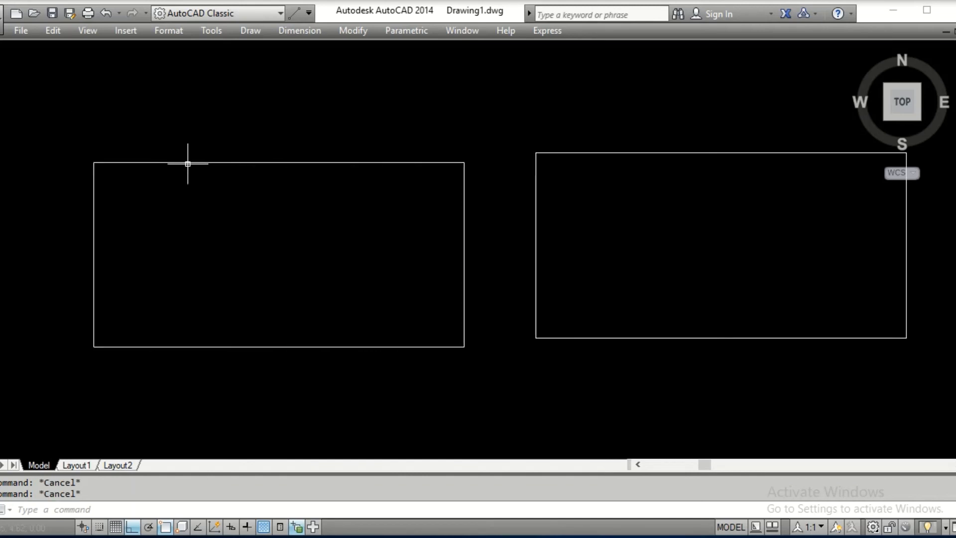
{"action": "left_click", "coordinate": [218, 163]}
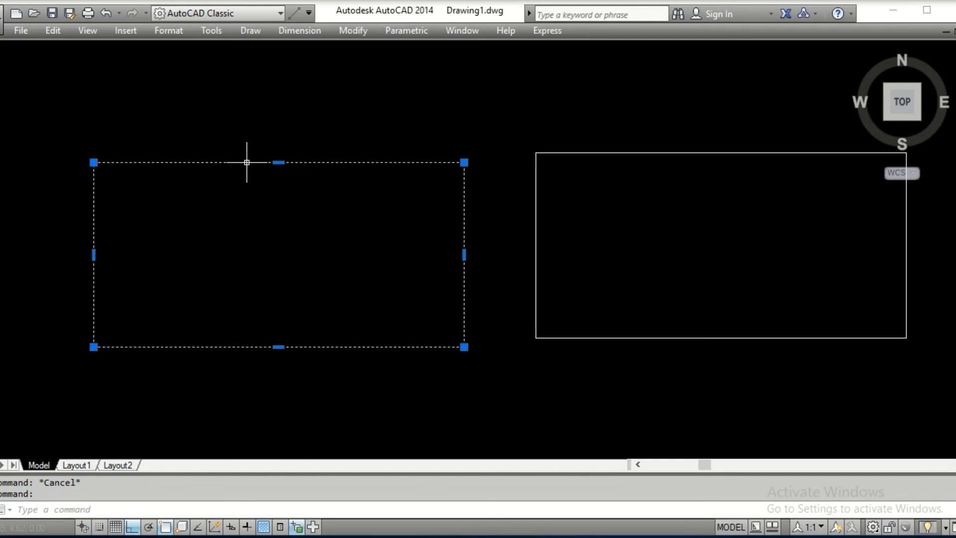
{"action": "key", "text": "Escape"}
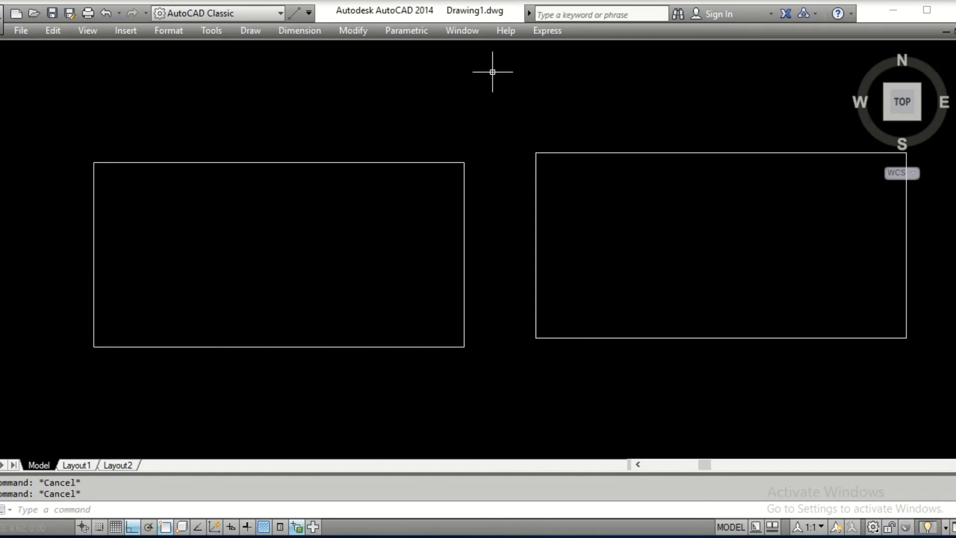
- Break the polyline rectangle into separate lines with EXPLODE
{"action": "type", "text": "EXPLO"}
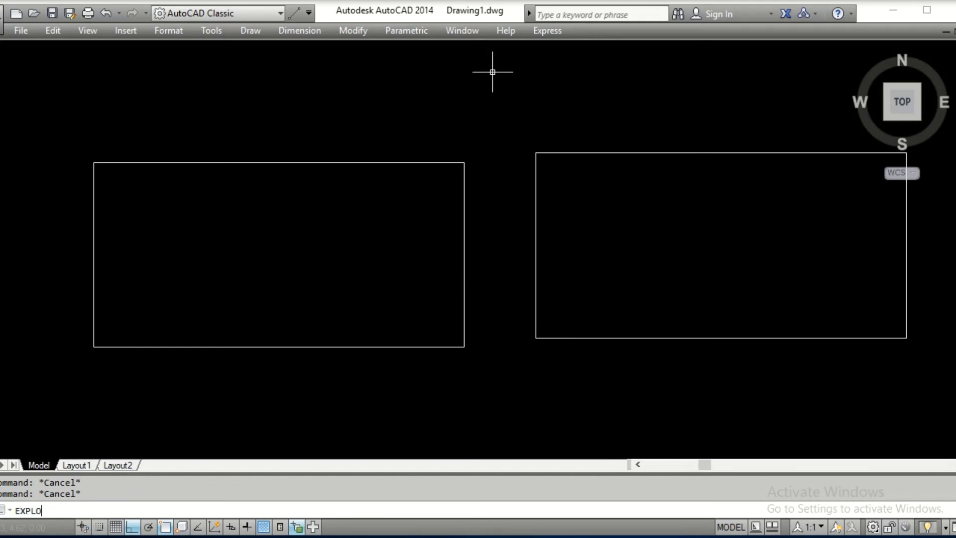
{"action": "type", "text": "DE"}
{"action": "key", "text": "Return"}
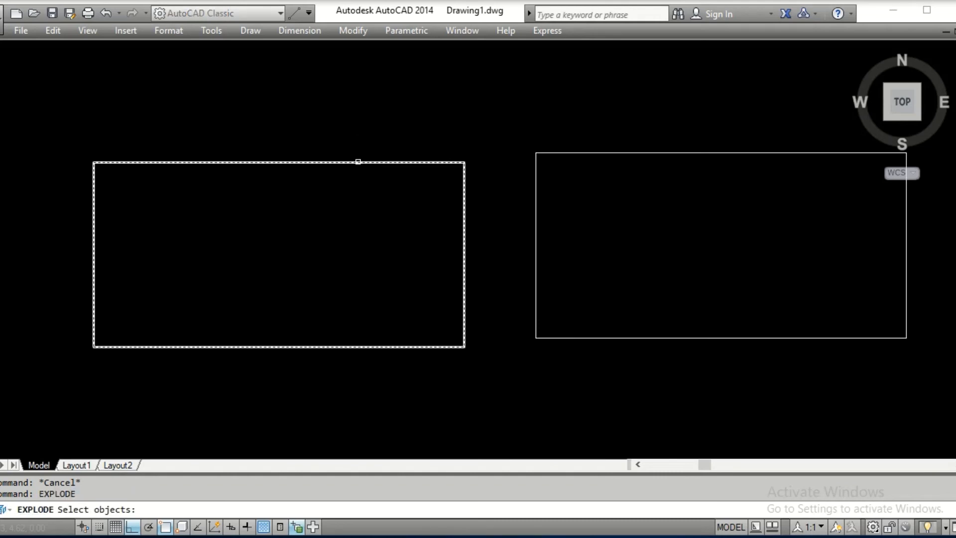
{"action": "left_click", "coordinate": [359, 162]}
{"action": "key", "text": "Return"}
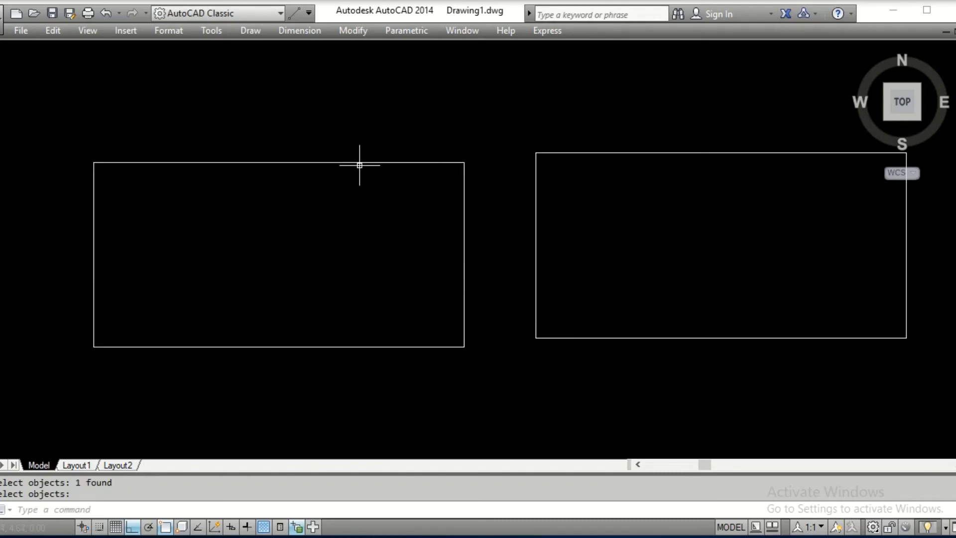
- Check the exploded rectangle by selecting its sides individually, and clear the selection
{"action": "left_click", "coordinate": [359, 162]}
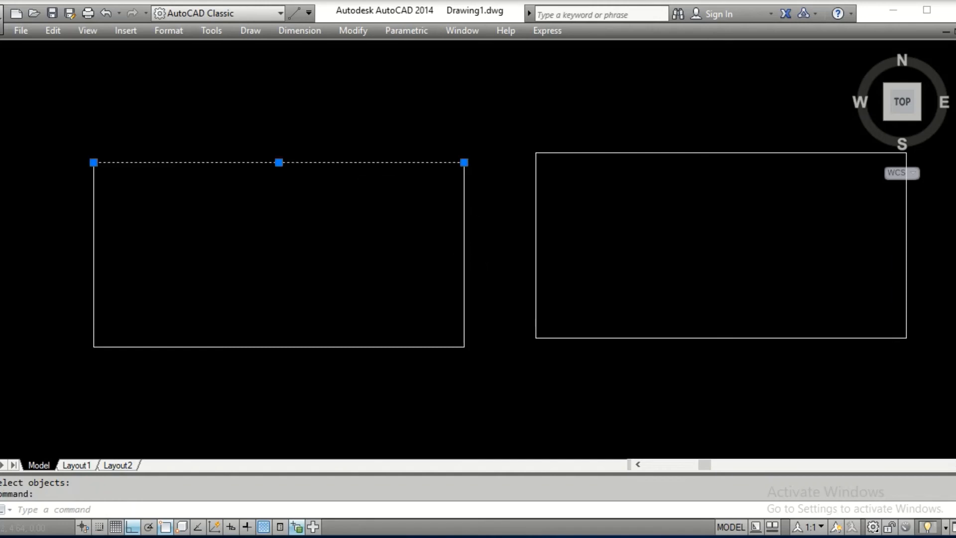
{"action": "left_click", "coordinate": [464, 262]}
{"action": "left_click", "coordinate": [420, 346]}
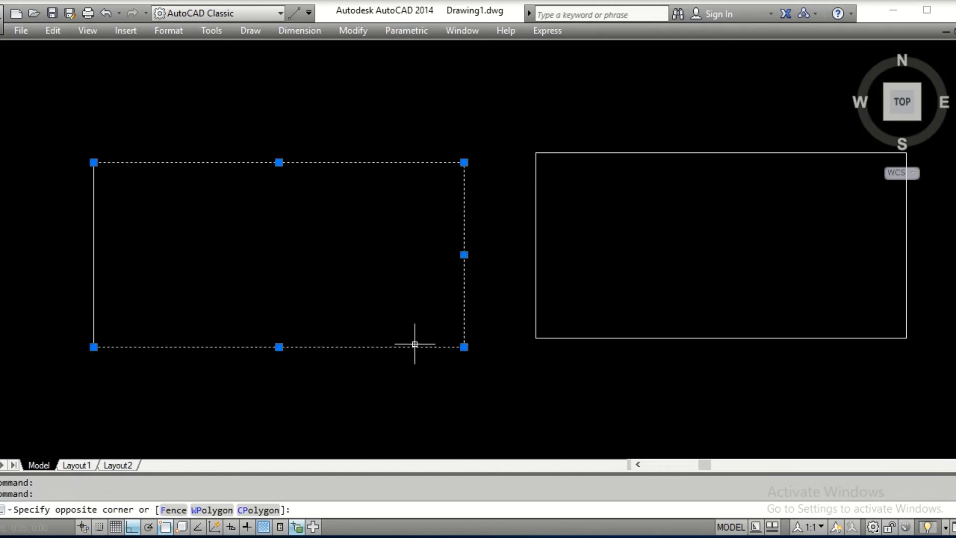
{"action": "left_click", "coordinate": [94, 273]}
{"action": "key", "text": "Escape"}
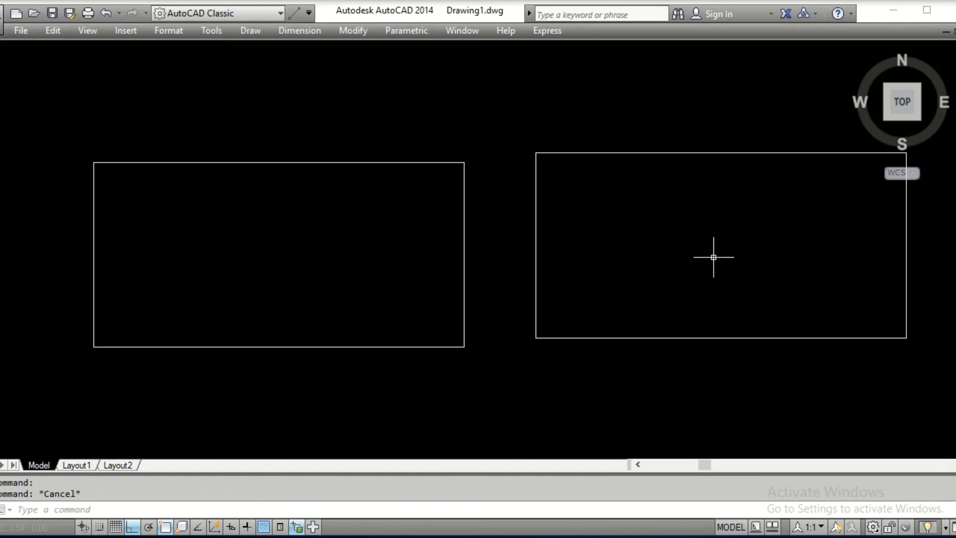
{"action": "key", "text": "Escape"}
- Convert the exploded rectangle's four lines to polylines with PEDIT's Multiple option, and check the result by selecting its upper edge
{"action": "mouse_move", "coordinate": [713, 255]}
{"action": "middle_mouse_down"}
{"action": "mouse_move", "coordinate": [634, 267]}
{"action": "mouse_move", "coordinate": [579, 291]}
{"action": "mouse_move", "coordinate": [585, 266]}
{"action": "middle_mouse_up"}
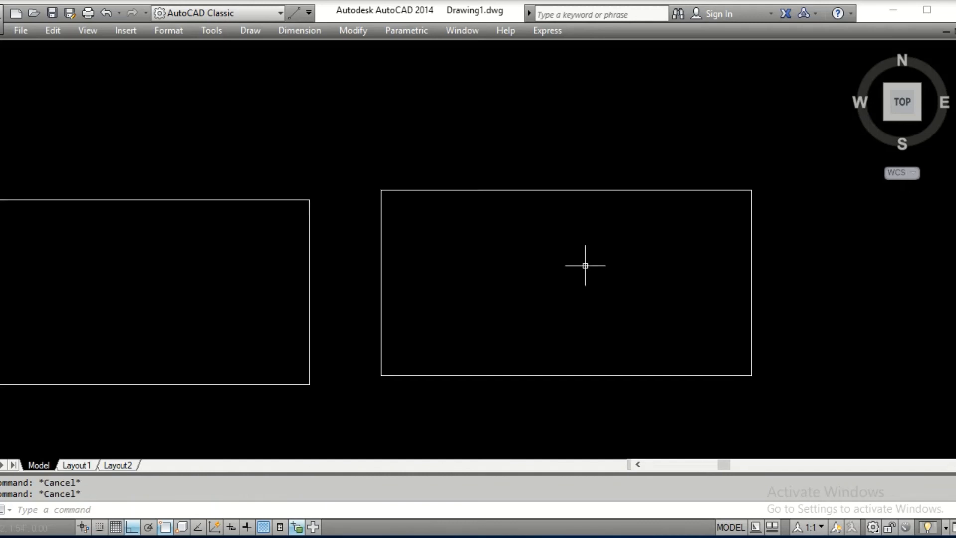
{"action": "type", "text": "PEDIT"}
{"action": "key", "text": "Return"}
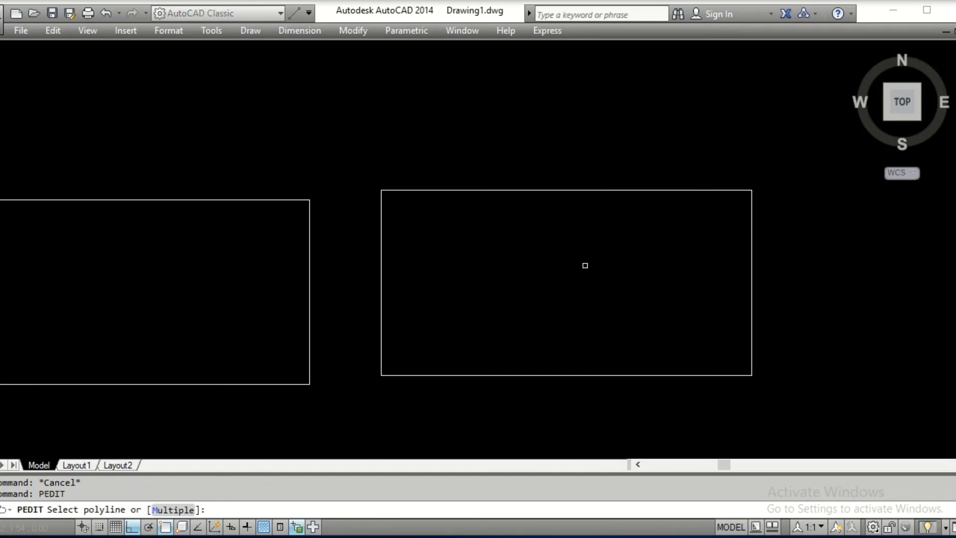
{"action": "left_click", "coordinate": [339, 154]}
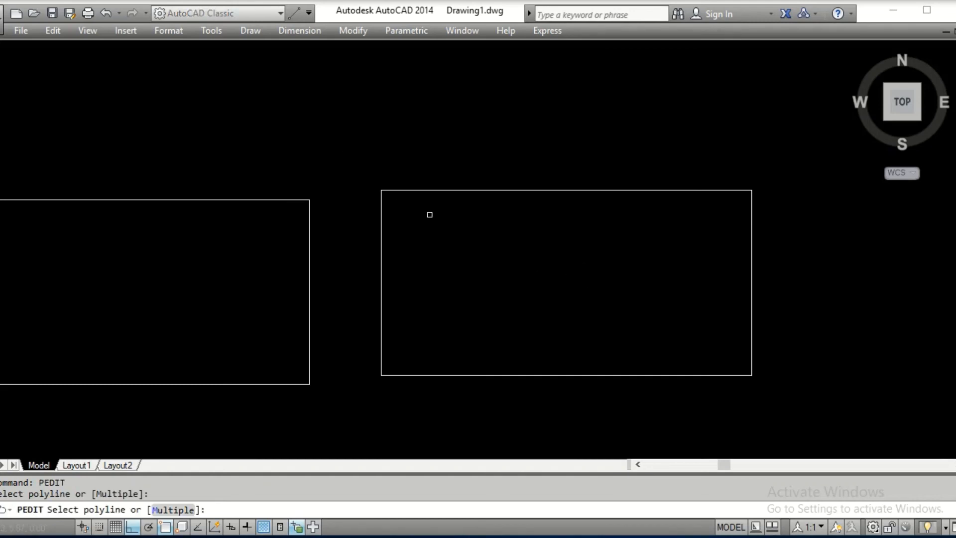
{"action": "left_click", "coordinate": [175, 509]}
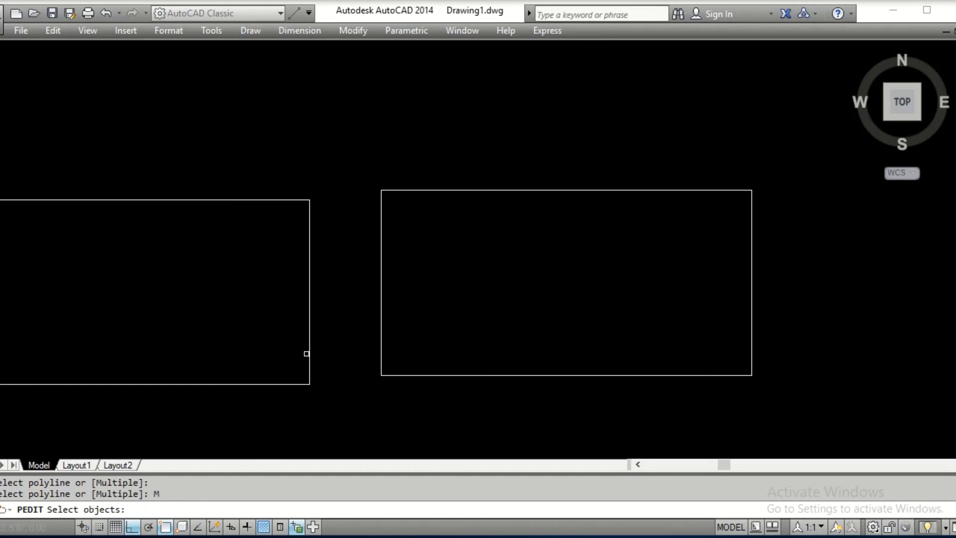
{"action": "left_click", "coordinate": [363, 152]}
{"action": "left_click", "coordinate": [802, 390]}
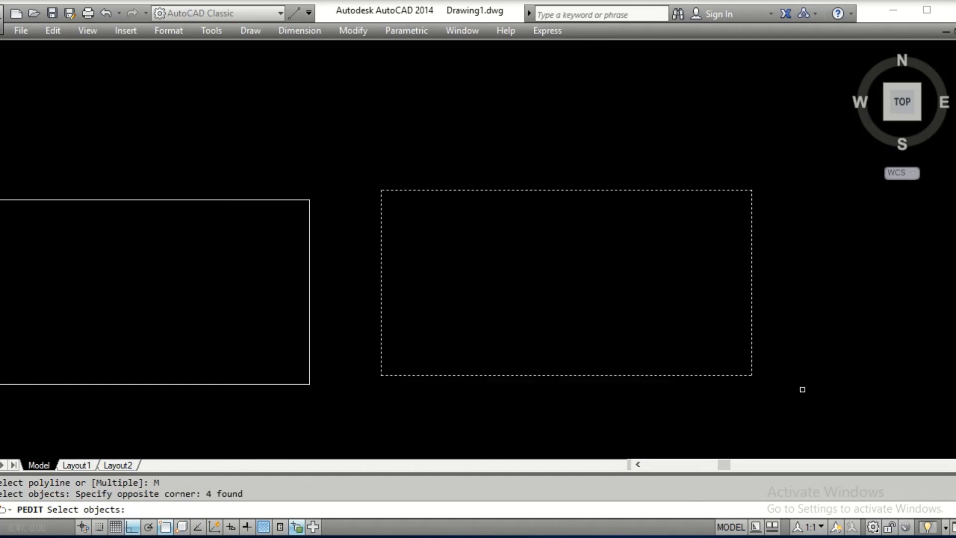
{"action": "key", "text": "Return"}
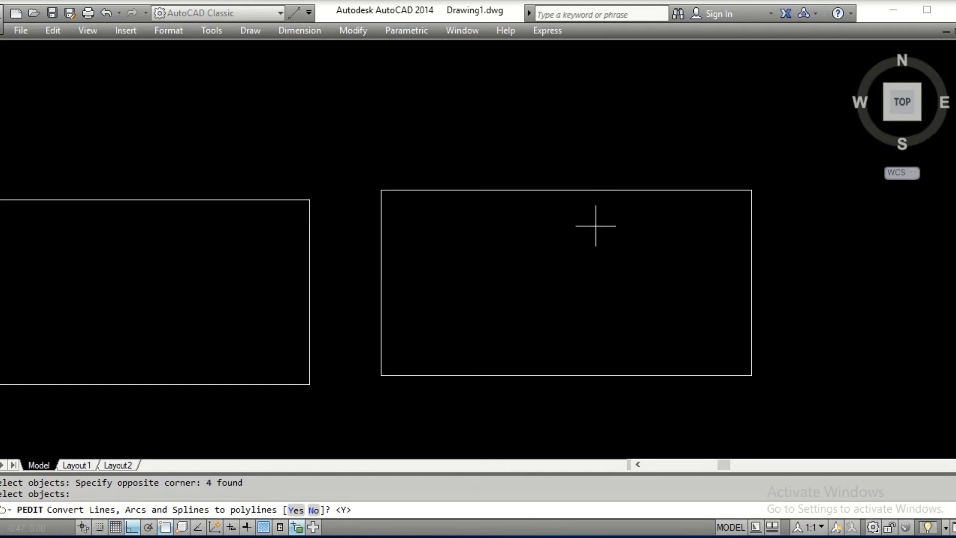
{"action": "key", "text": "Return"}
{"action": "key", "text": "Return"}
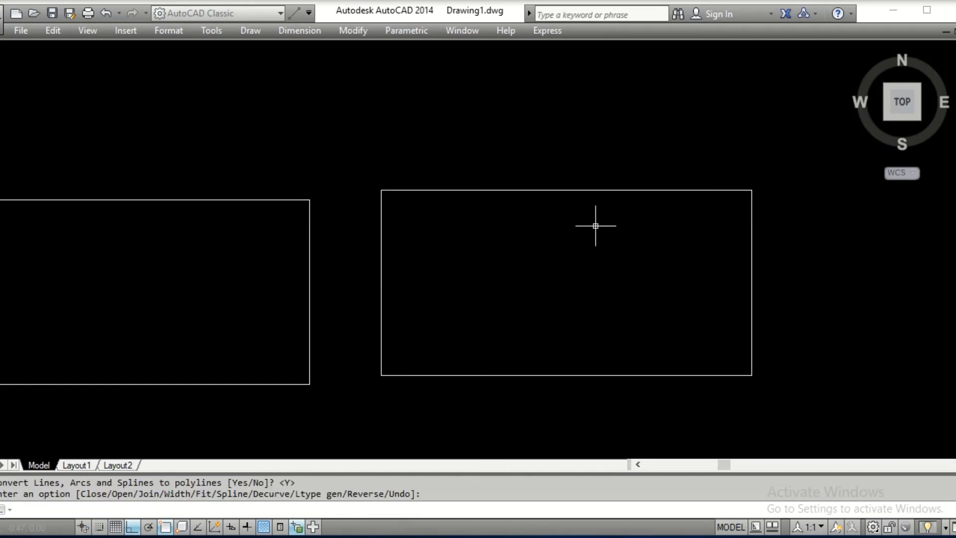
{"action": "left_click", "coordinate": [581, 190]}
{"action": "key", "text": "Escape"}
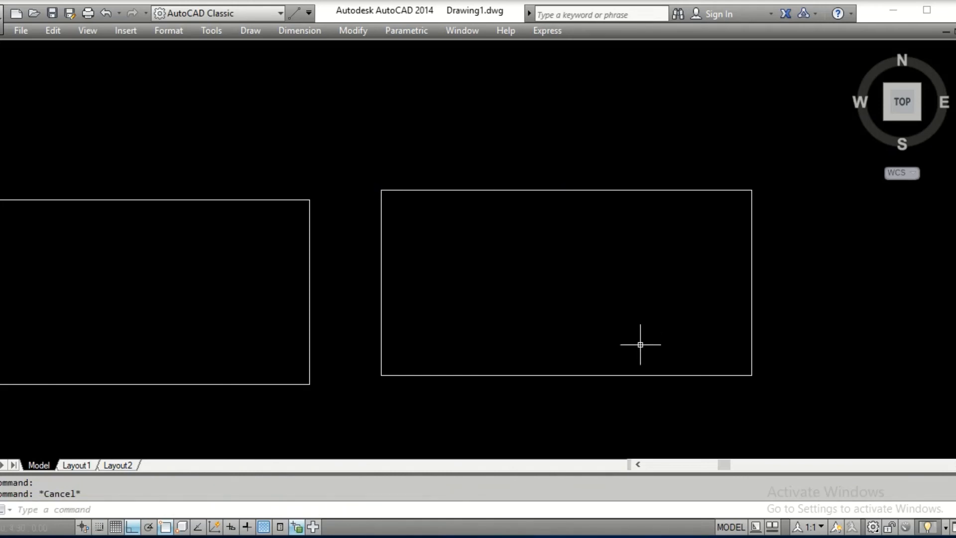
- Join the exploded rectangle's four sides into one polyline using PEDIT's Multiple and Join options, accepting the 0.00 fuzz distance
{"action": "type", "text": "PL"}
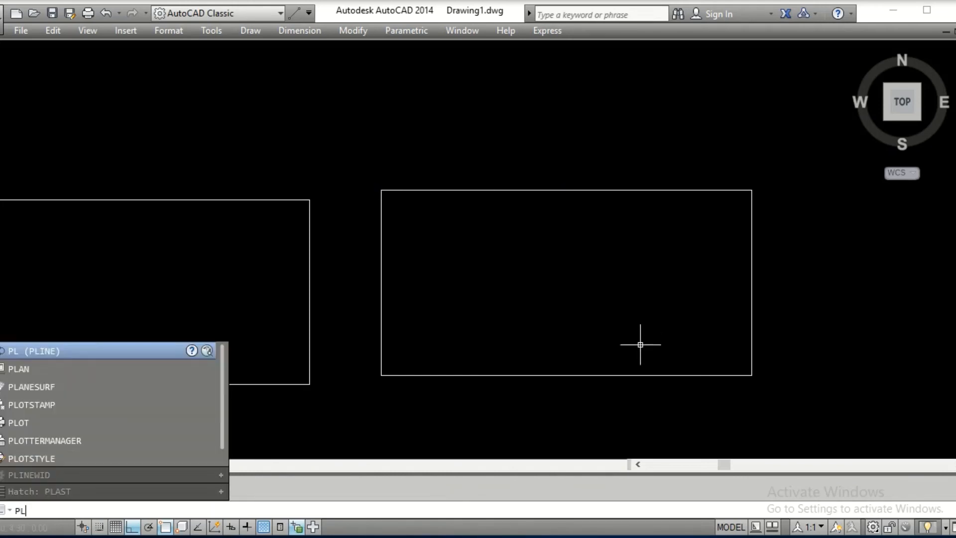
{"action": "key", "text": "Escape"}
{"action": "type", "text": "PEDIT"}
{"action": "key", "text": "Return"}
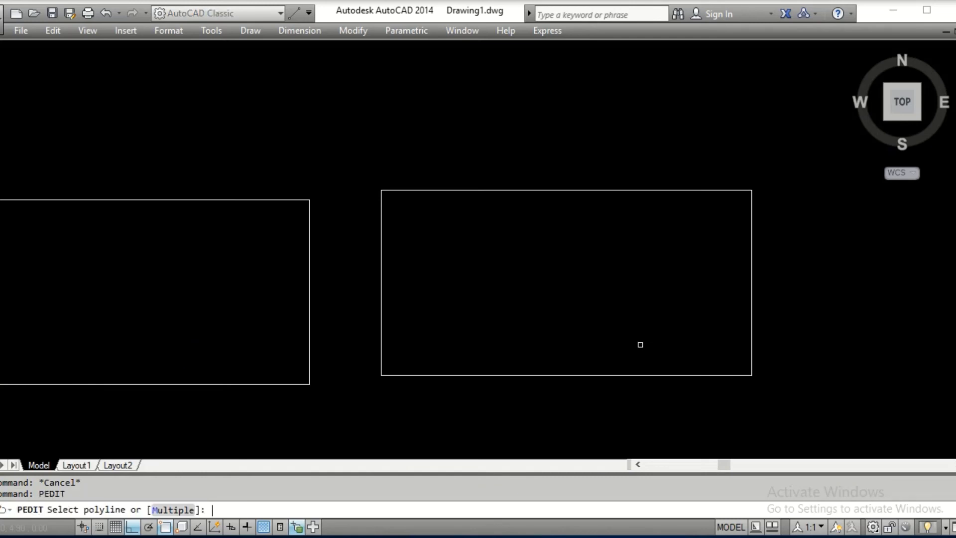
{"action": "left_click", "coordinate": [193, 510]}
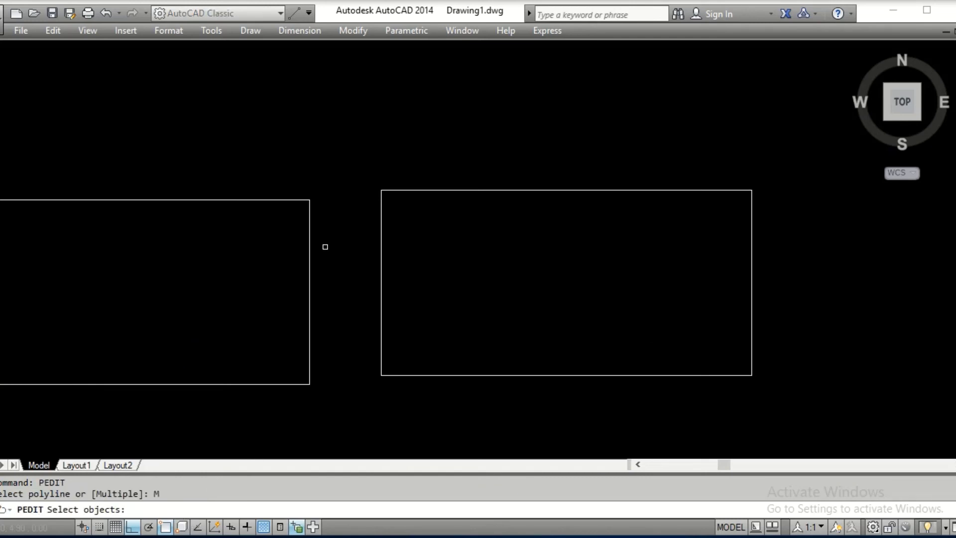
{"action": "left_click", "coordinate": [344, 168]}
{"action": "left_click", "coordinate": [795, 390]}
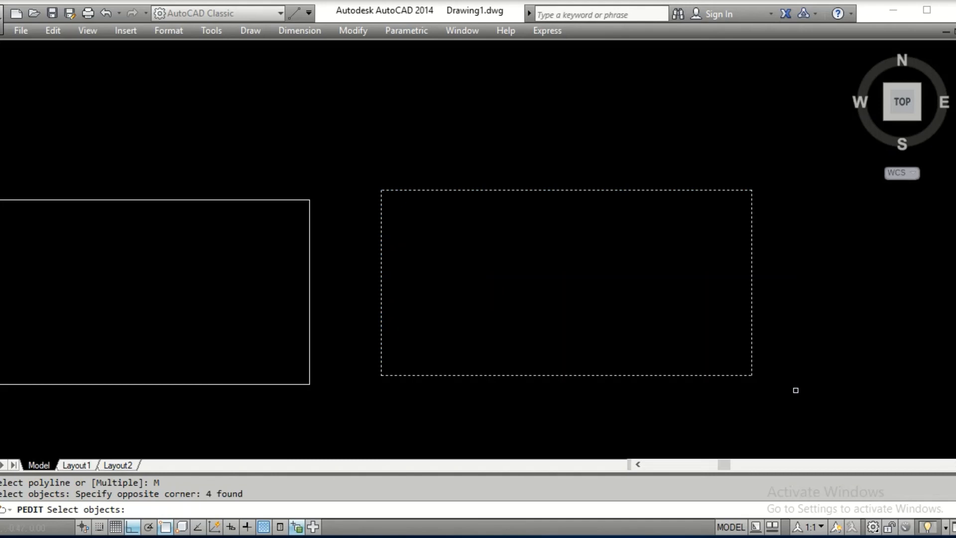
{"action": "key", "text": "Return"}
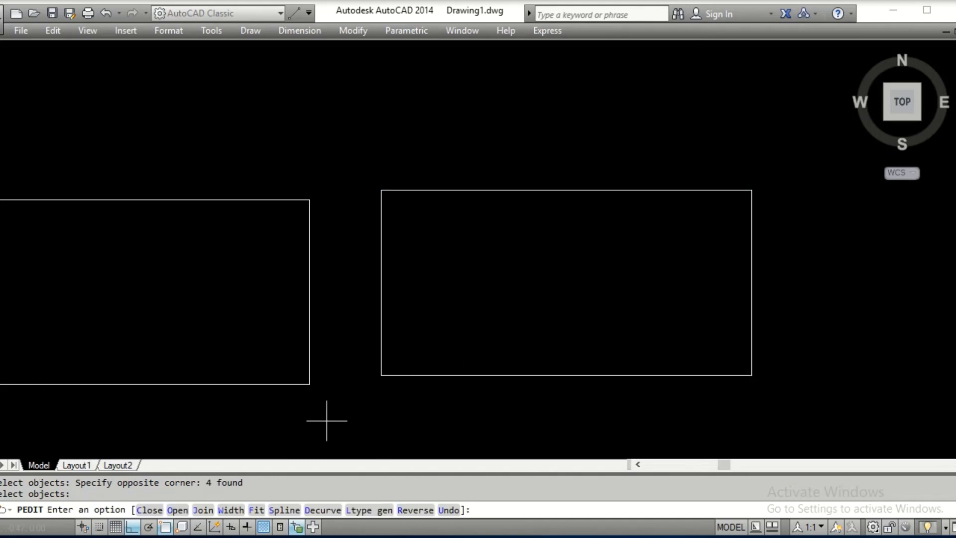
{"action": "left_click", "coordinate": [203, 510]}
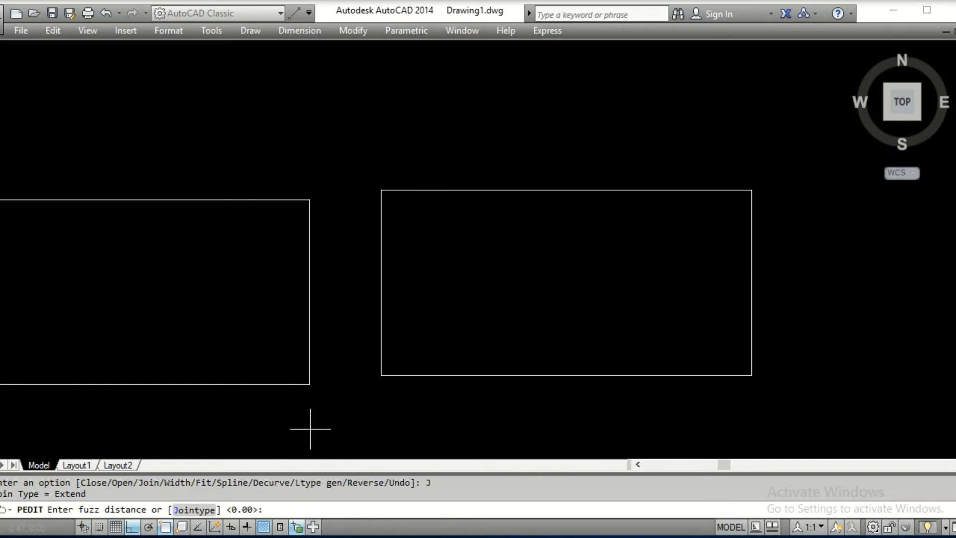
{"action": "key", "text": "Return"}
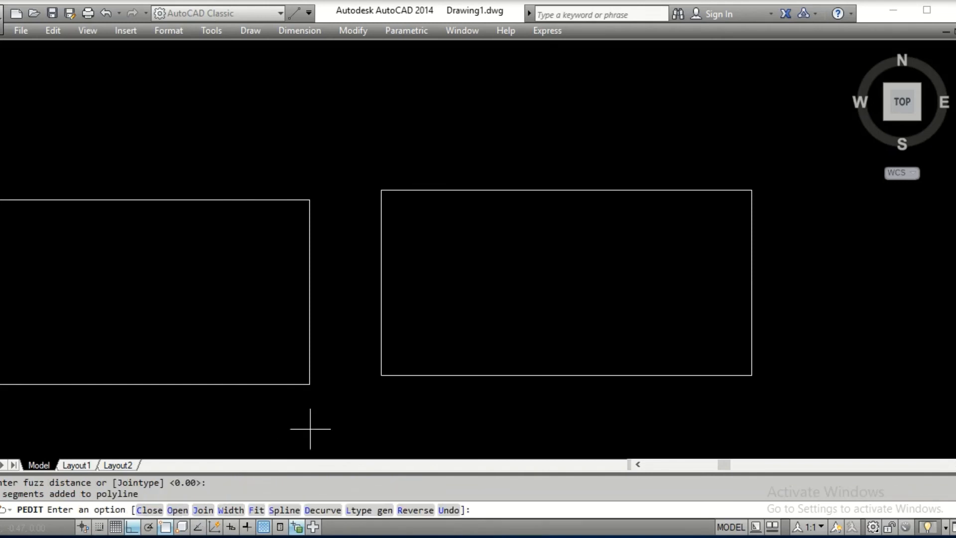
{"action": "key", "text": "Return"}
- Check the joined rectangle by selecting it at its left edge, and clear the selection
{"action": "left_click", "coordinate": [382, 317]}
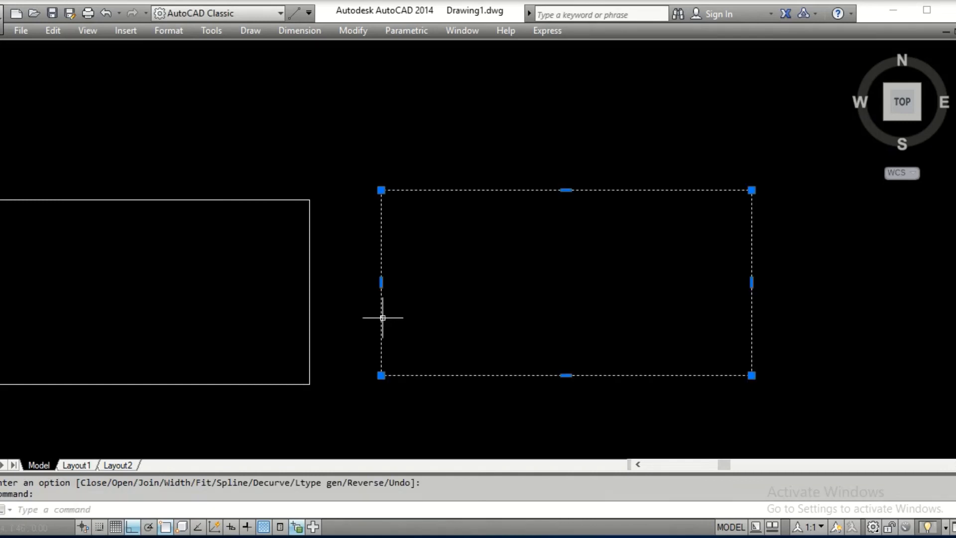
{"action": "mouse_move", "coordinate": [382, 317]}
{"action": "middle_mouse_down"}
{"action": "mouse_move", "coordinate": [506, 286]}
{"action": "mouse_move", "coordinate": [476, 306]}
{"action": "middle_mouse_up"}
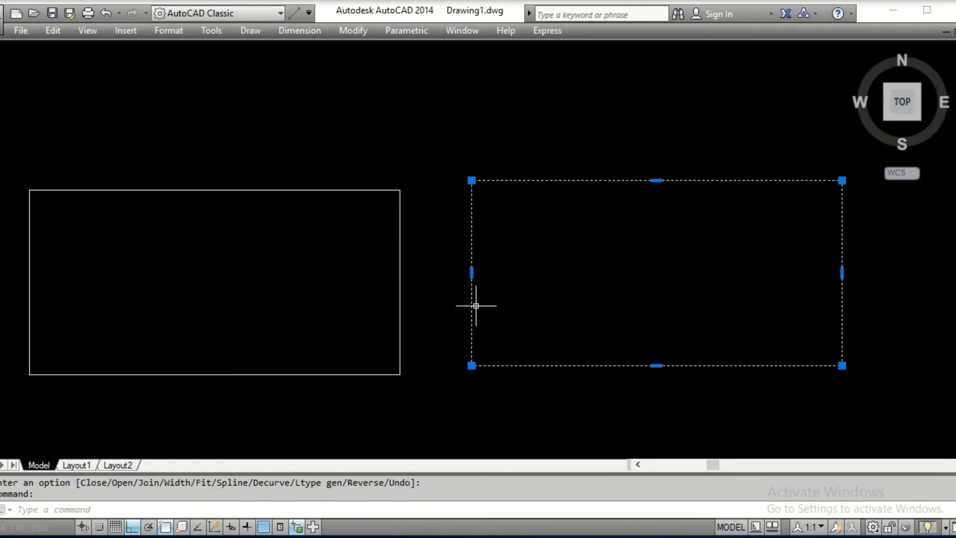
{"action": "key", "text": "Escape"}
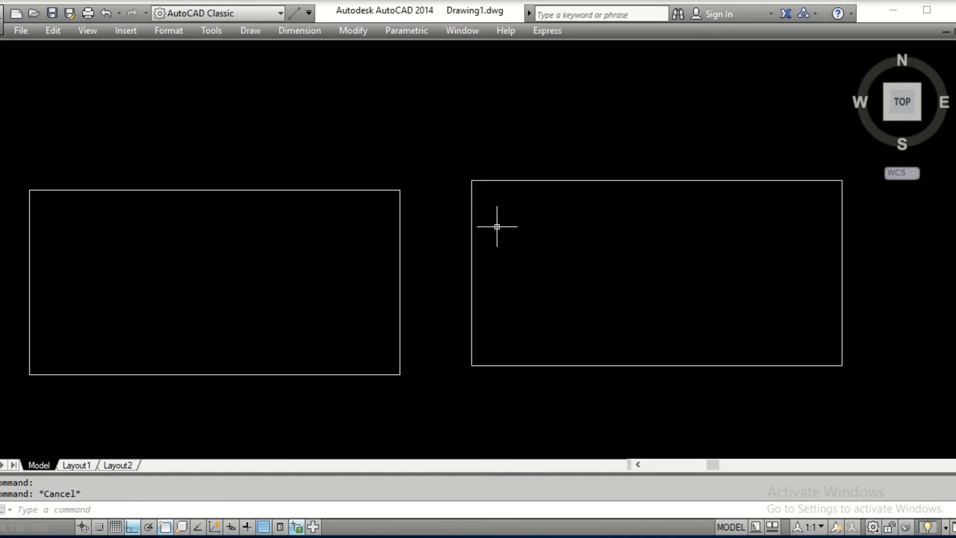
- Select the line-drawn rectangle and the joined polyline rectangle together with one window
{"action": "middle_click_drag", "start_coordinate": [428, 231], "coordinate": [425, 212]}
{"action": "scroll", "coordinate": [424, 211], "scroll_direction": "down", "scroll_amount": 2}
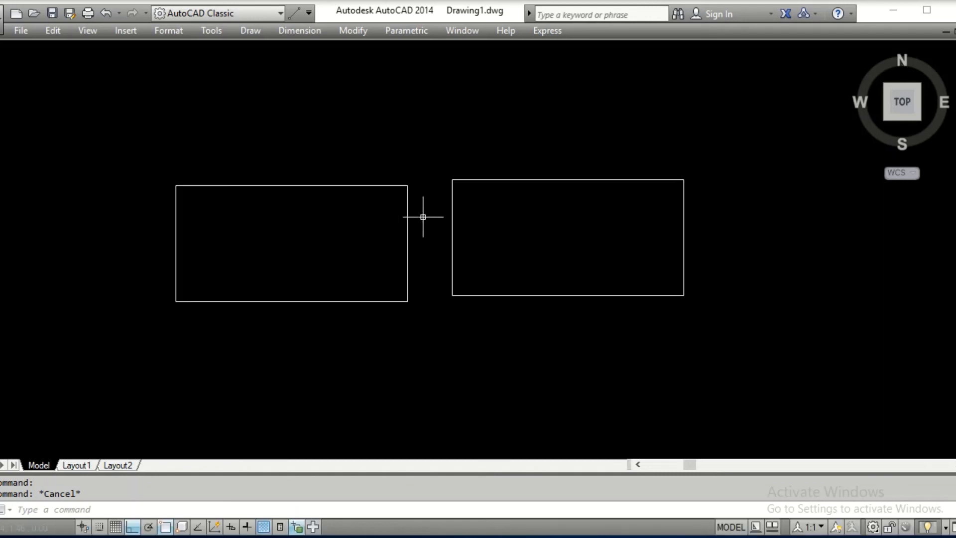
{"action": "left_click", "coordinate": [134, 139]}
{"action": "left_click", "coordinate": [739, 341]}
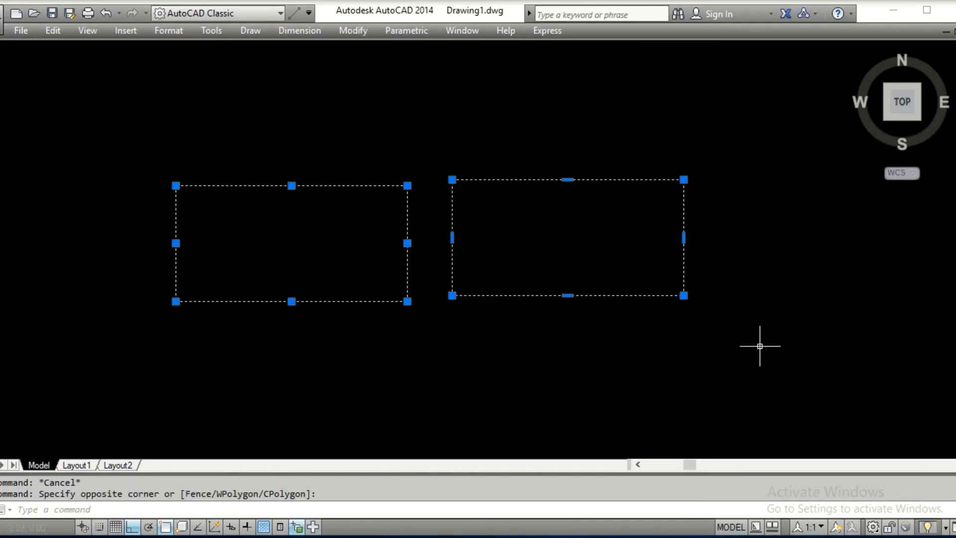